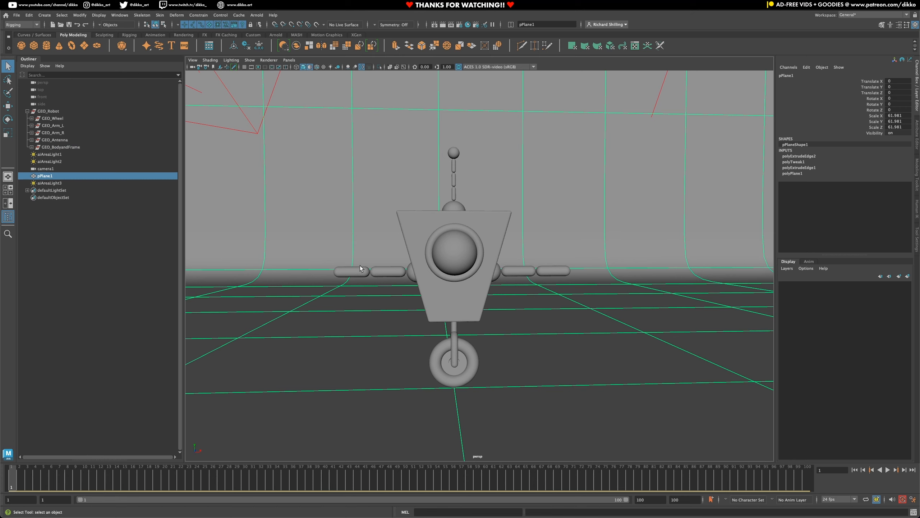
# Step: Select the robot's arm segments, body, antenna base and body support individually in the viewport to check that each can be picked
pyautogui.click(355, 271)
pyautogui.click(388, 272)
pyautogui.click(444, 288)
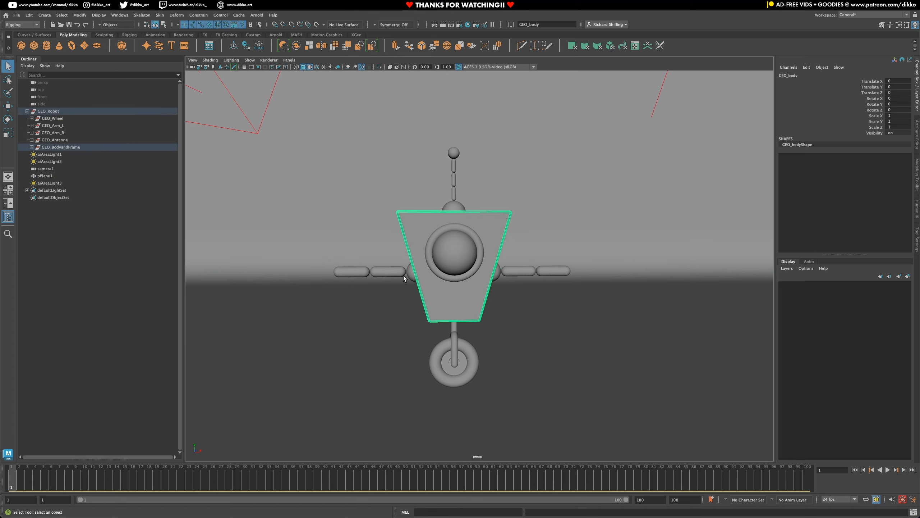
pyautogui.click(407, 275)
pyautogui.click(453, 210)
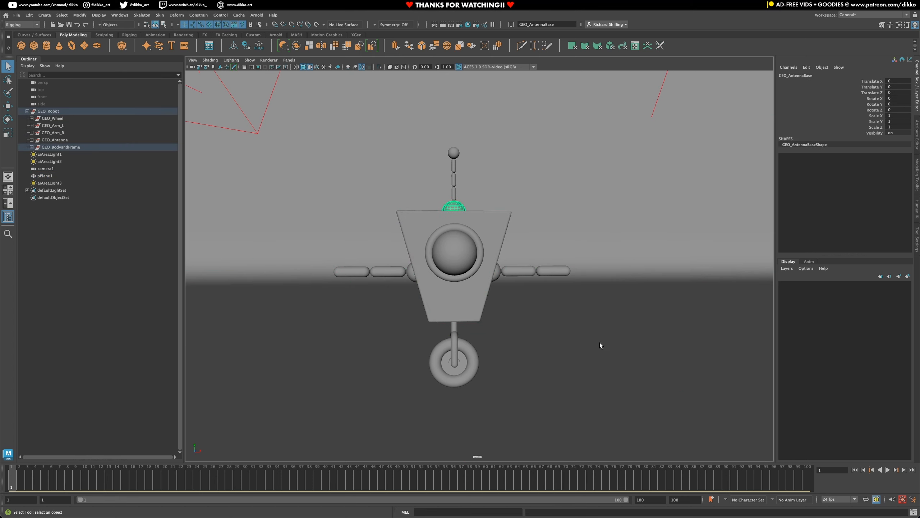
pyautogui.click(498, 275)
pyautogui.click(551, 271)
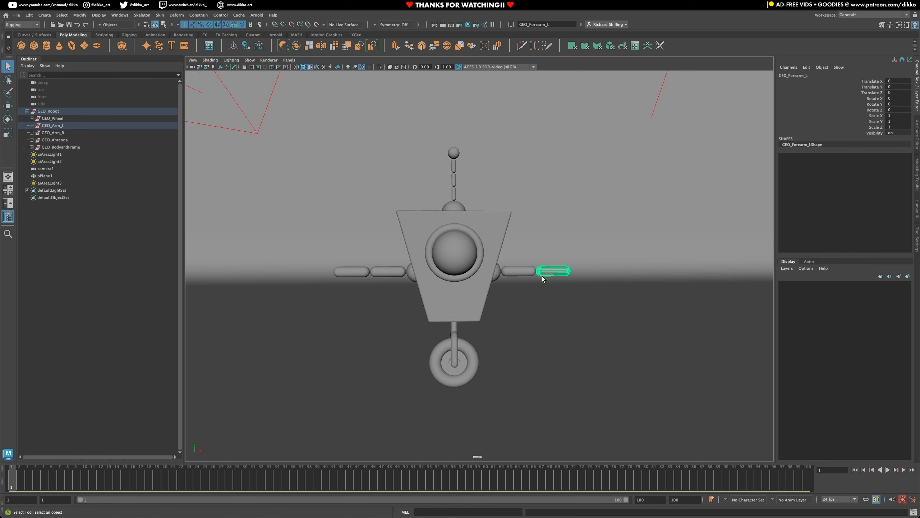
pyautogui.click(455, 329)
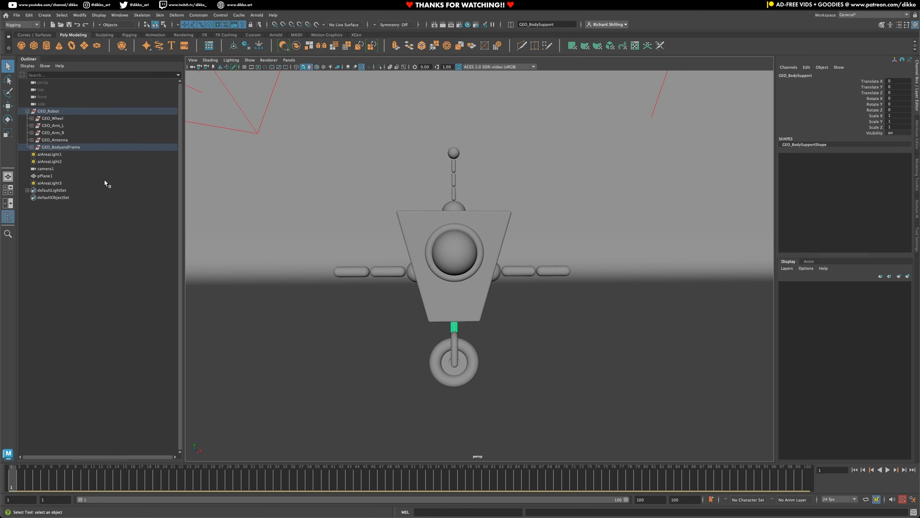
# Step: Select GEO_Robot with its whole hierarchy and create a new display layer from the selection
pyautogui.click(55, 111)
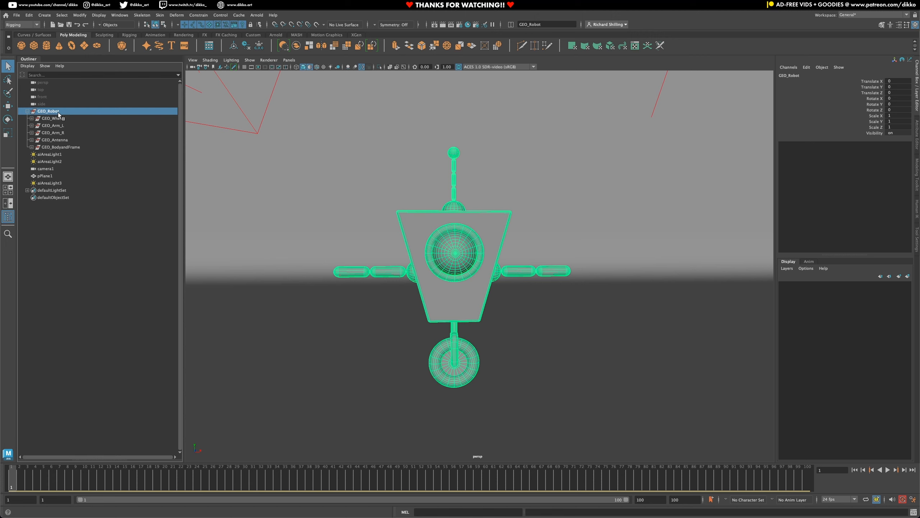
pyautogui.click(66, 16)
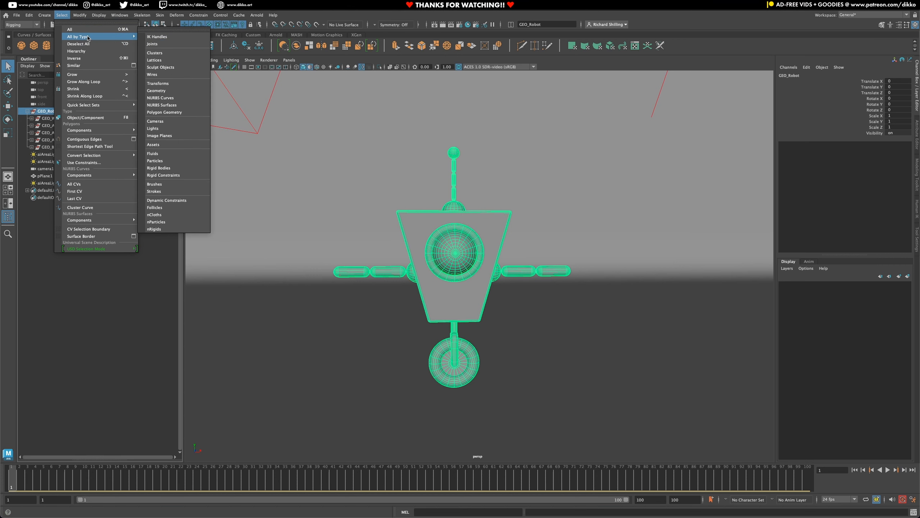
pyautogui.click(89, 51)
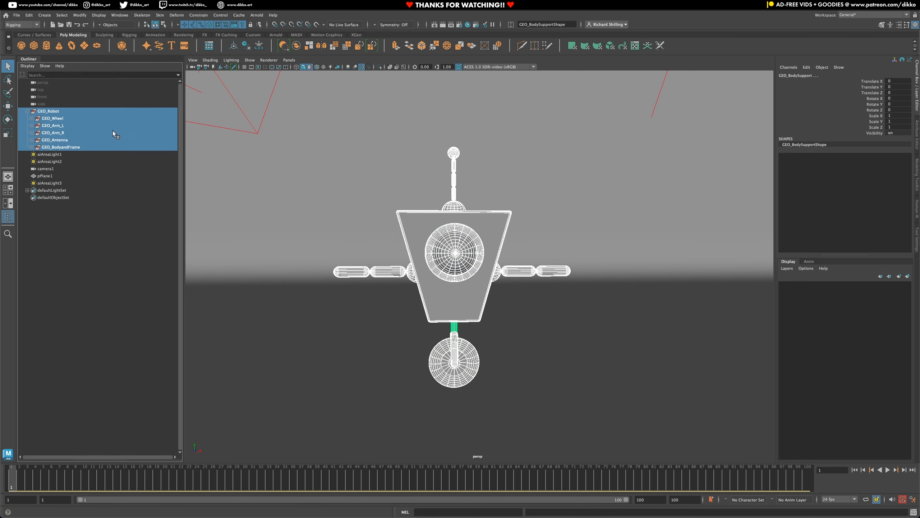
pyautogui.click(908, 276)
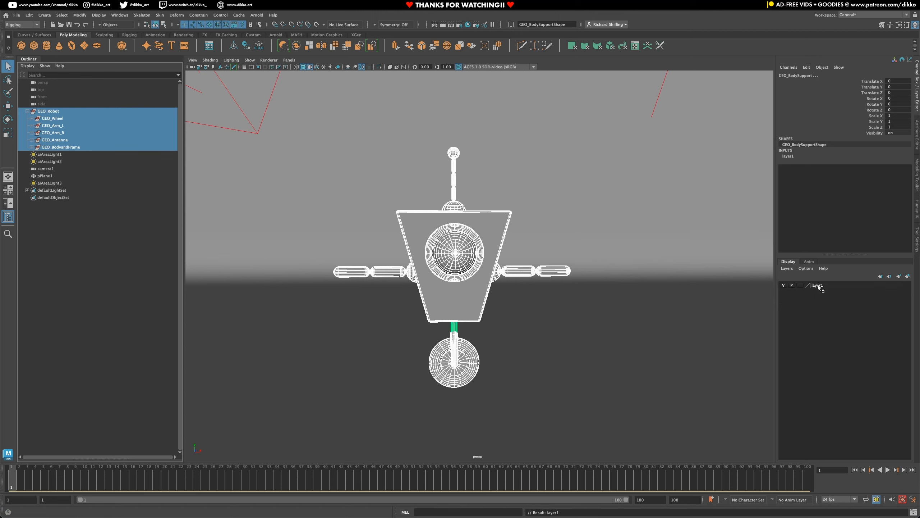
# Step: Set the robot layer's display type to Reference and test whether the robot can still be picked in the viewport
pyautogui.click(803, 285)
pyautogui.click(802, 286)
pyautogui.click(400, 335)
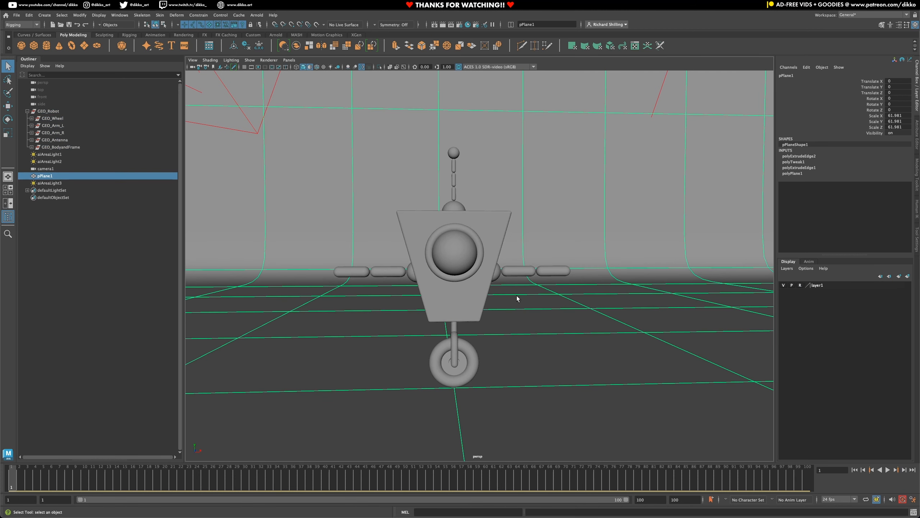
# Step: Rename the robot's display layer to RobotGEO and give it a yellow colour
pyautogui.click(818, 286)
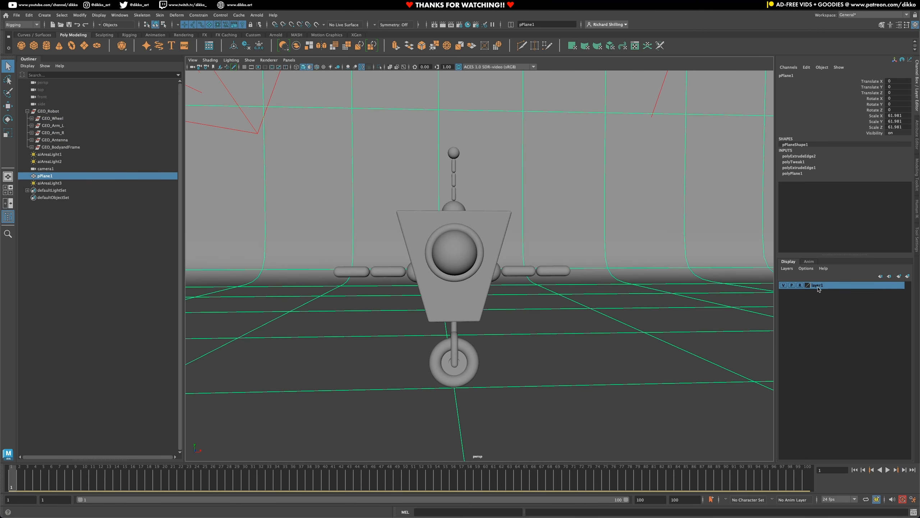
pyautogui.doubleClick(818, 285)
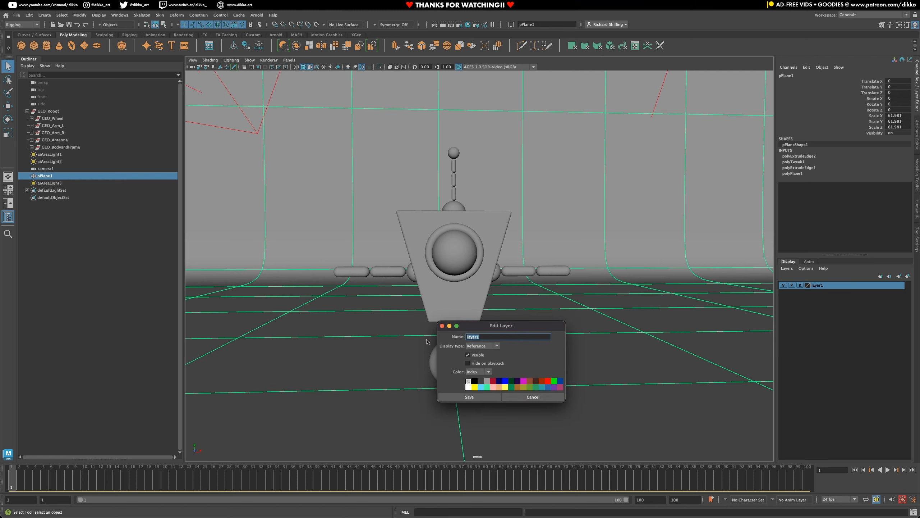
pyautogui.write('RobotGEO')
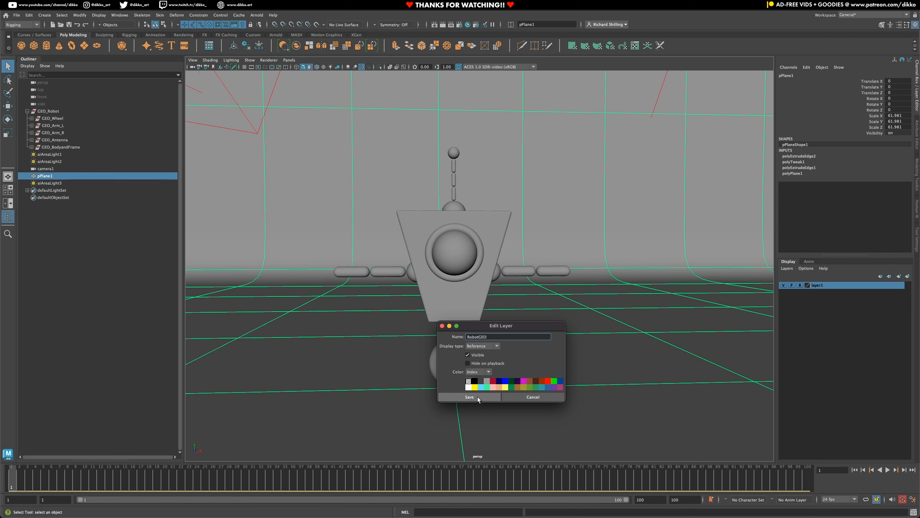
pyautogui.click(475, 387)
pyautogui.click(470, 396)
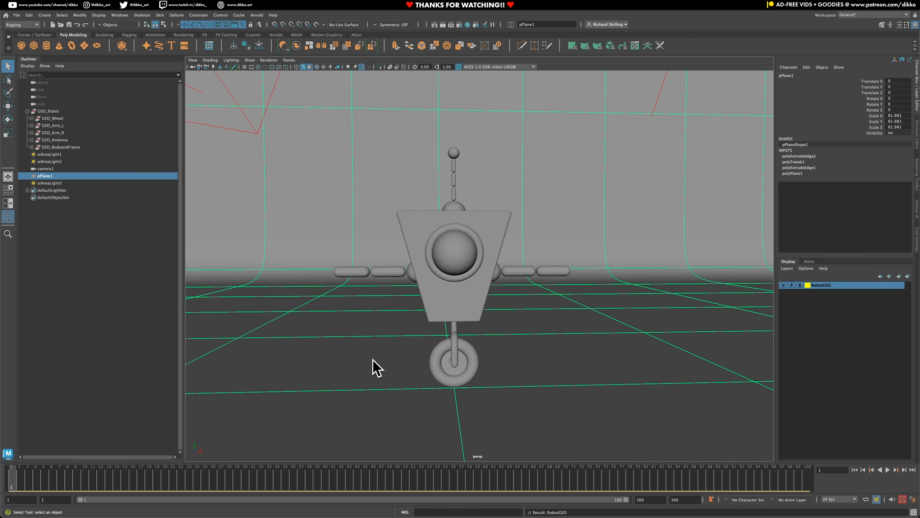
# Step: Select camera1, pPlane1 and the three area lights together and create a new display layer from them
pyautogui.scroll(-3, 370, 359)
pyautogui.scroll(-5, 369, 356)
pyautogui.scroll(8, 416, 250)
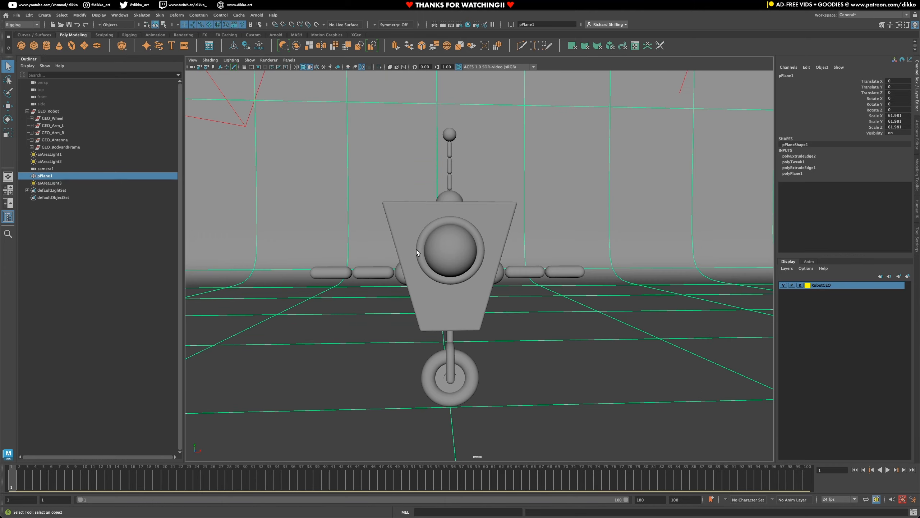
pyautogui.scroll(-3, 422, 265)
pyautogui.scroll(-3, 422, 268)
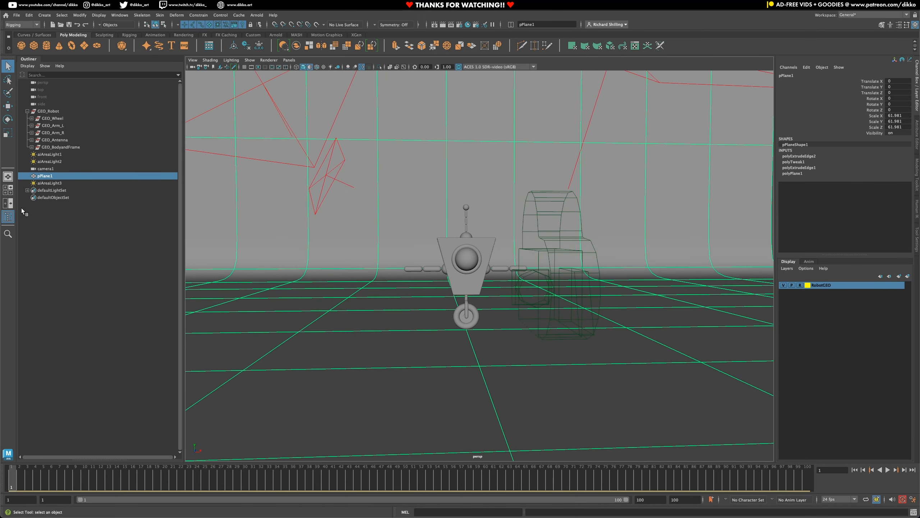
pyautogui.click(48, 181)
pyautogui.keyDown('ctrl'); pyautogui.click(49, 175); pyautogui.keyUp('ctrl')
pyautogui.keyDown('ctrl'); pyautogui.click(47, 171); pyautogui.keyUp('ctrl')
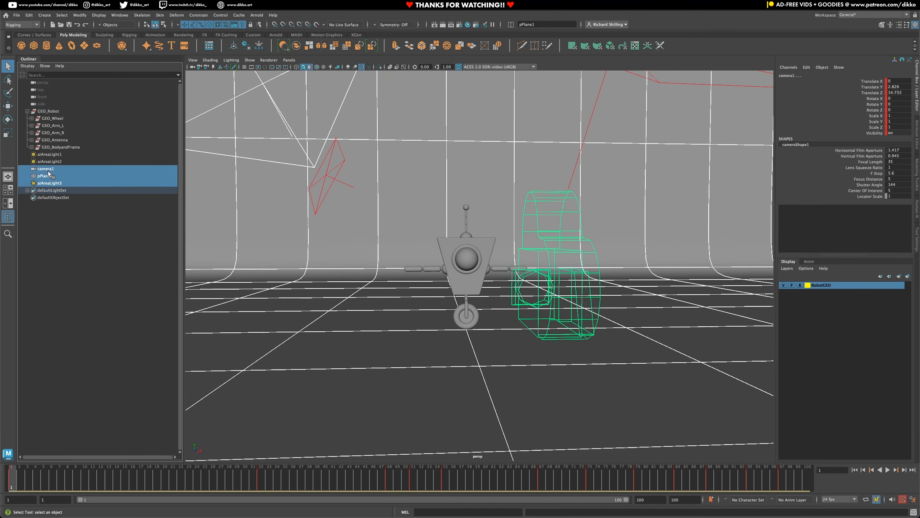
pyautogui.keyDown('ctrl'); pyautogui.click(51, 166); pyautogui.keyUp('ctrl')
pyautogui.keyDown('ctrl'); pyautogui.click(51, 167); pyautogui.keyUp('ctrl')
pyautogui.keyDown('ctrl'); pyautogui.click(55, 161); pyautogui.keyUp('ctrl')
pyautogui.keyDown('ctrl'); pyautogui.click(58, 155); pyautogui.keyUp('ctrl')
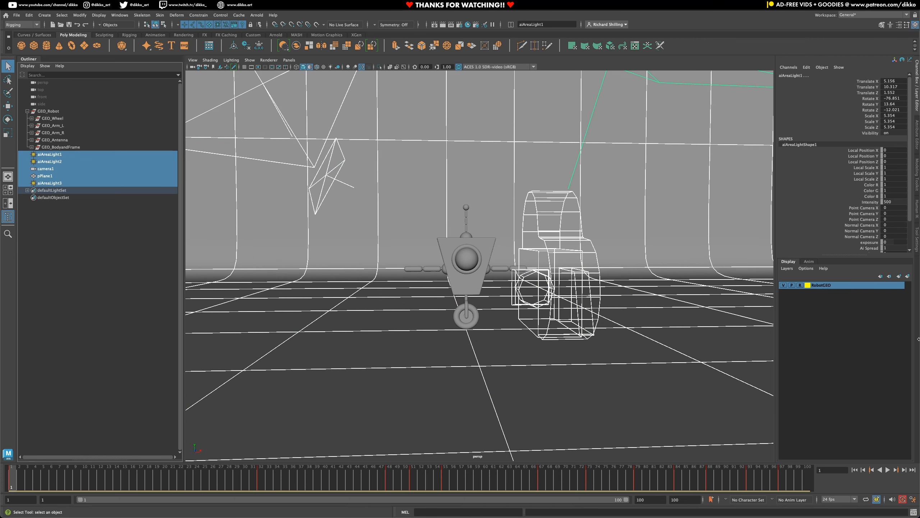
pyautogui.click(907, 276)
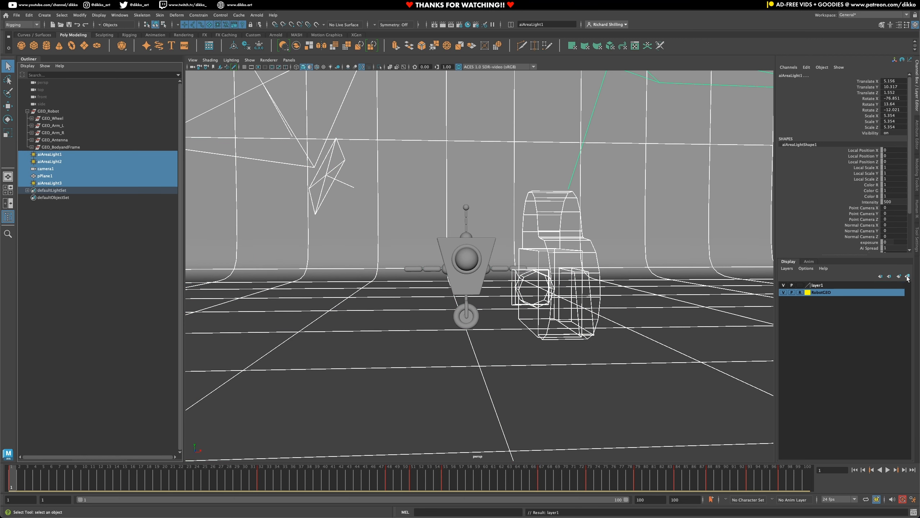
# Step: Rename the new display layer to Environment and give it a red colour
pyautogui.rightClick(817, 287)
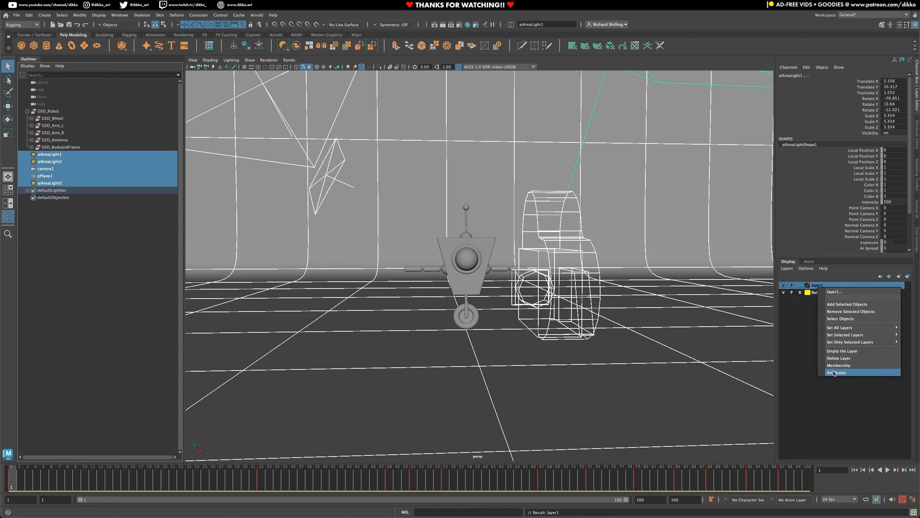
pyautogui.click(820, 288)
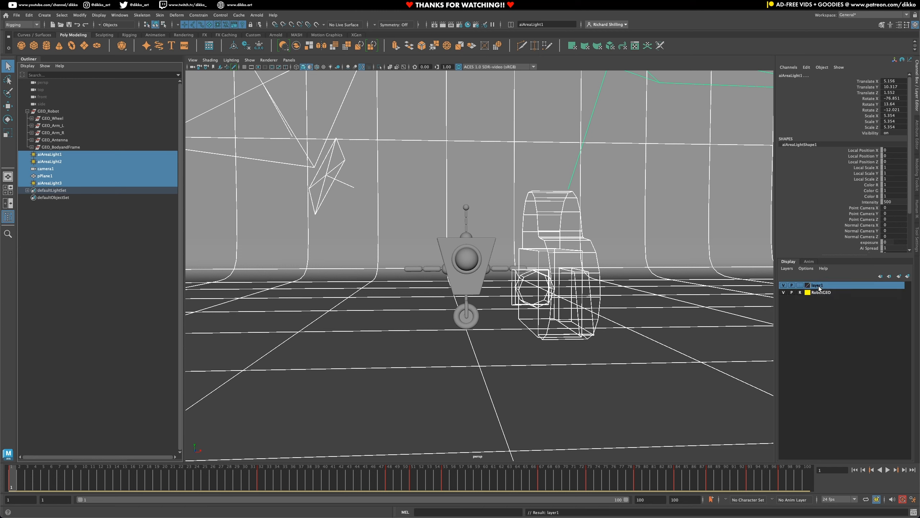
pyautogui.doubleClick(819, 288)
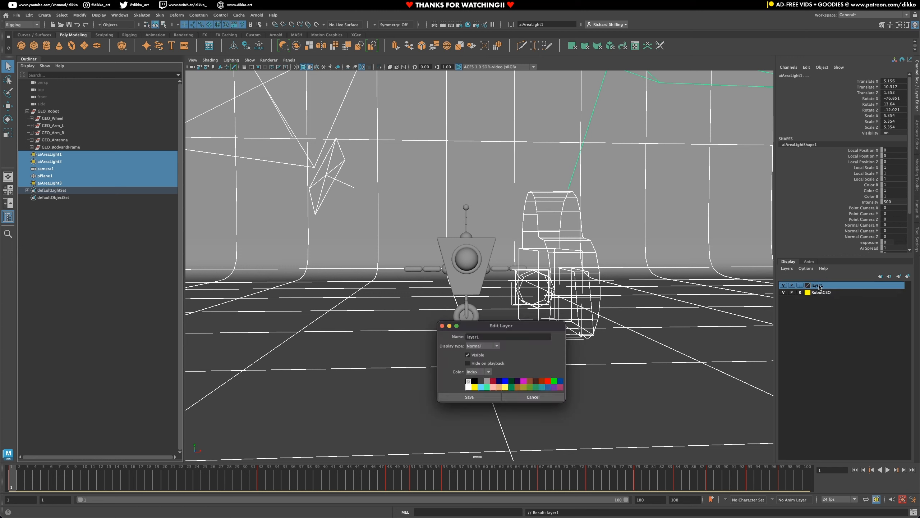
pyautogui.doubleClick(487, 336)
pyautogui.write('Environment')
pyautogui.click(548, 380)
pyautogui.click(469, 397)
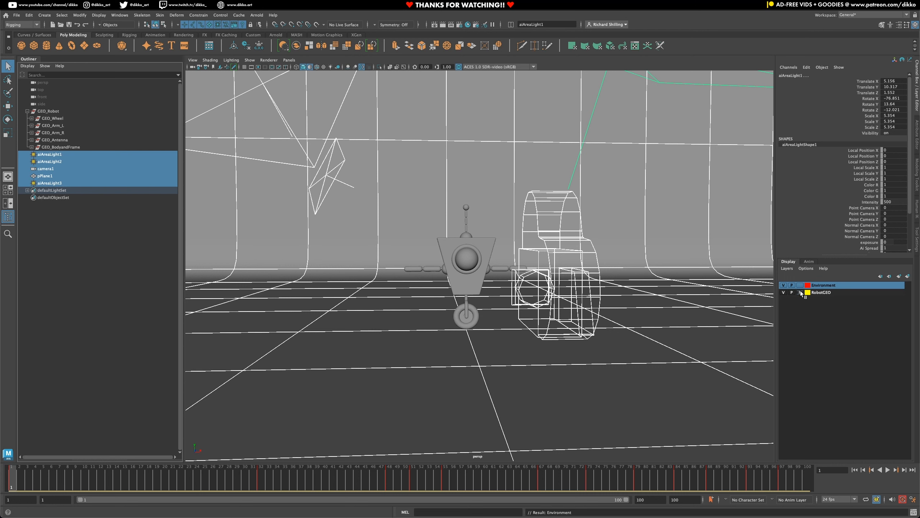
# Step: Set the Environment layer's display type to Reference and hide the layer
pyautogui.click(800, 285)
pyautogui.click(799, 285)
pyautogui.click(784, 285)
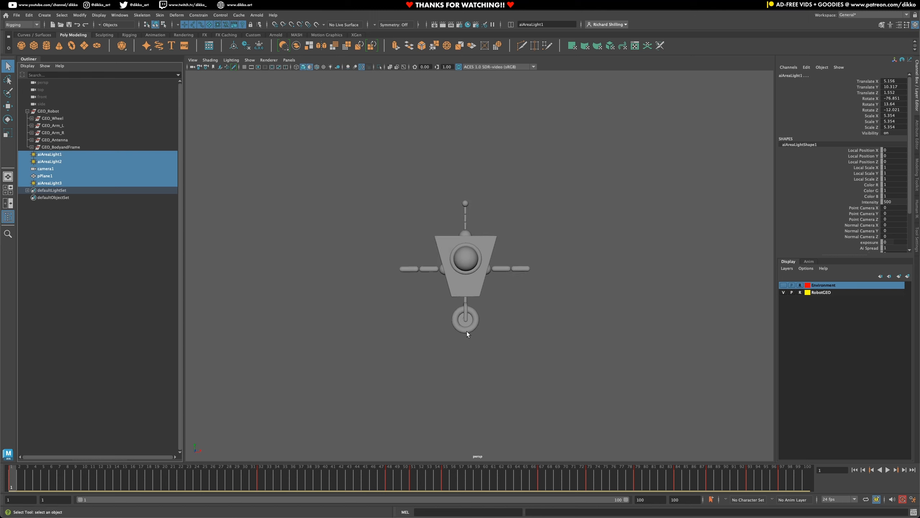
# Step: Show the grid in the perspective view and clear the current selection
pyautogui.keyDown('alt'); pyautogui.moveTo(467, 331); pyautogui.dragTo(448, 344); pyautogui.keyUp('alt')
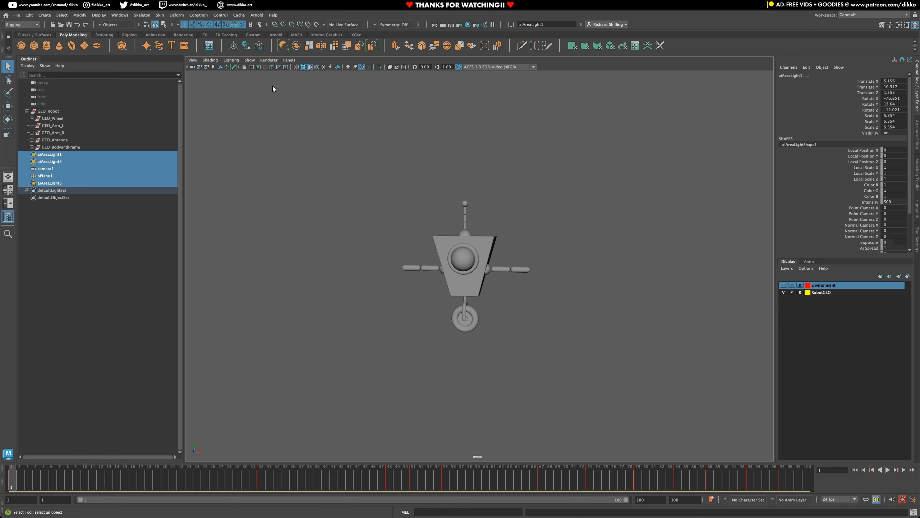
pyautogui.click(244, 67)
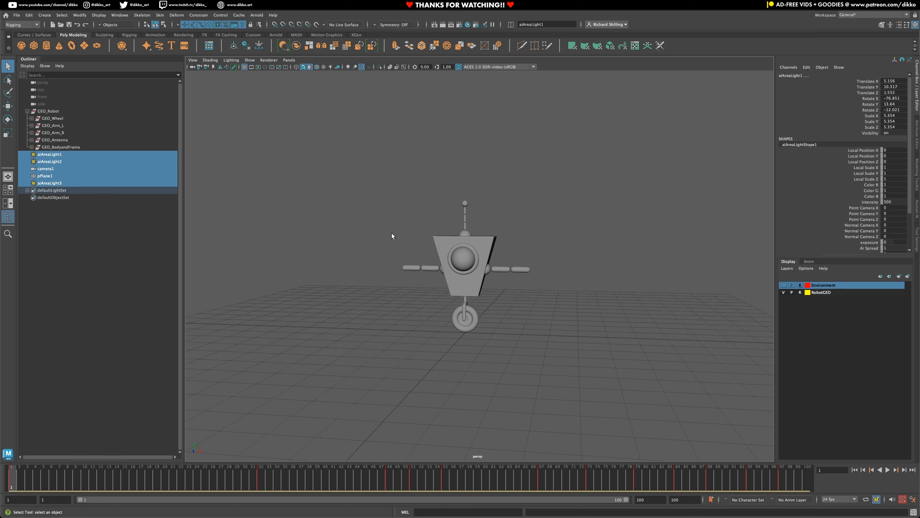
pyautogui.keyDown('alt'); pyautogui.moveTo(445, 341); pyautogui.dragTo(456, 341); pyautogui.keyUp('alt')
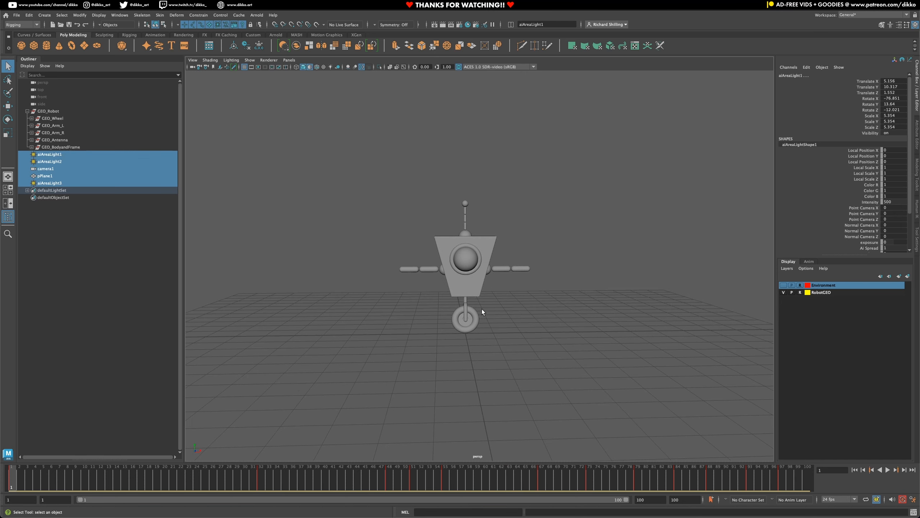
pyautogui.scroll(5, 490, 300)
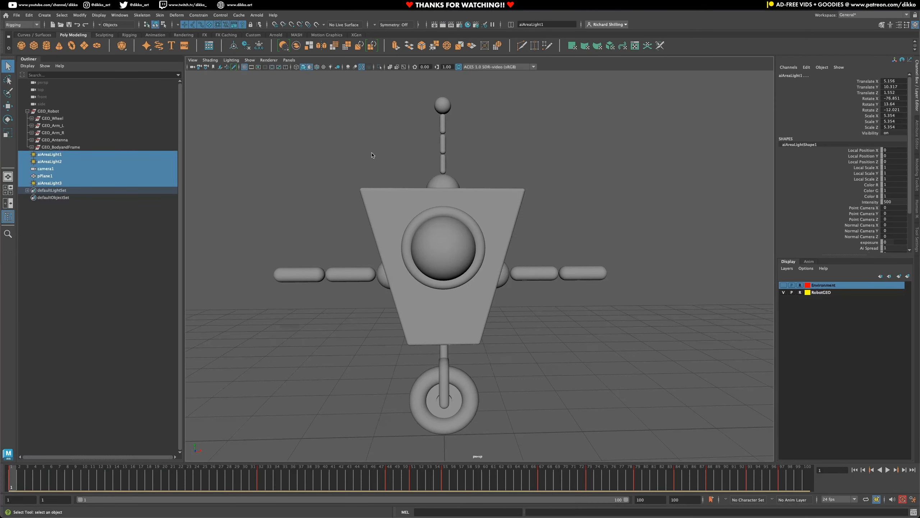
pyautogui.scroll(-2, 411, 293)
pyautogui.click(396, 407)
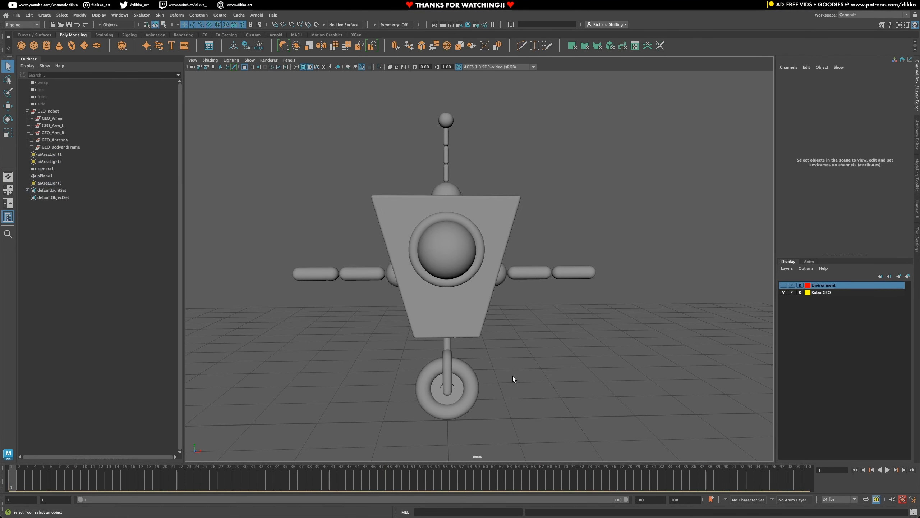
# Step: Examine the front of the robot from antenna to wheel against the grid
pyautogui.keyDown('alt'); pyautogui.moveTo(383, 384); pyautogui.dragTo(378, 384); pyautogui.keyUp('alt')
pyautogui.keyDown('alt'); pyautogui.moveTo(438, 402); pyautogui.dragTo(437, 371, button='middle'); pyautogui.keyUp('alt')
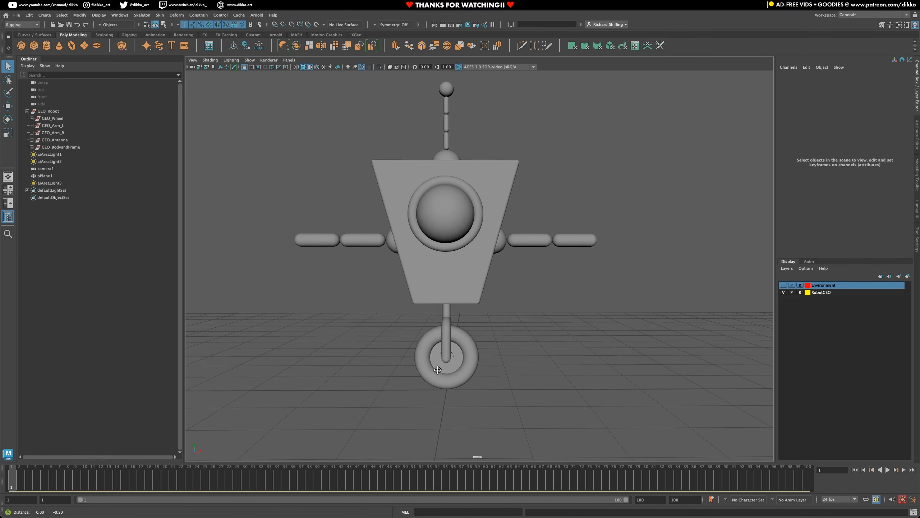
pyautogui.keyDown('alt'); pyautogui.moveTo(428, 251); pyautogui.dragTo(424, 276, button='middle'); pyautogui.keyUp('alt')
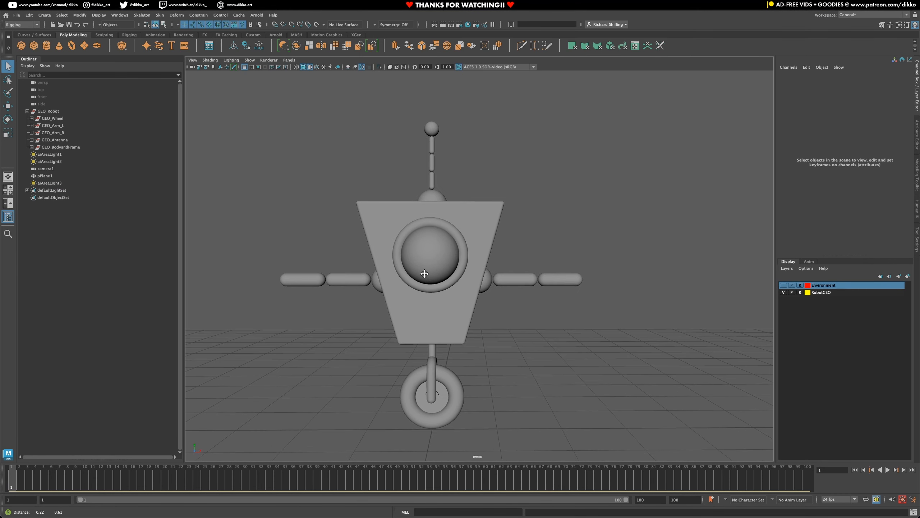
pyautogui.keyDown('alt'); pyautogui.moveTo(384, 322); pyautogui.dragTo(417, 356); pyautogui.keyUp('alt')
pyautogui.moveTo(466, 345)
pyautogui.keyDown('alt'); pyautogui.mouseDown(button='middle')
pyautogui.moveTo(476, 334)
pyautogui.moveTo(484, 347)
pyautogui.mouseUp(button='middle'); pyautogui.keyUp('alt')
pyautogui.keyDown('alt'); pyautogui.moveTo(490, 358); pyautogui.dragTo(487, 360); pyautogui.keyUp('alt')
pyautogui.keyDown('alt'); pyautogui.moveTo(489, 377); pyautogui.dragTo(492, 369, button='middle'); pyautogui.keyUp('alt')
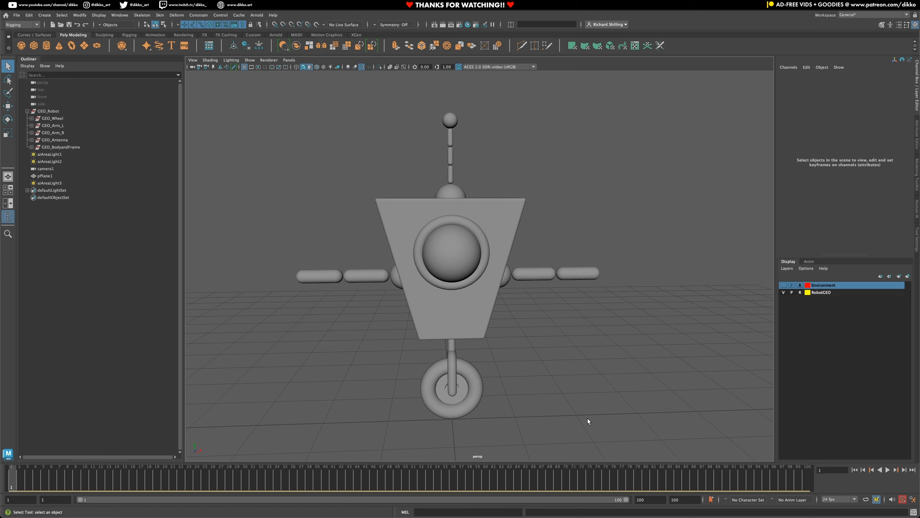
pyautogui.keyDown('alt'); pyautogui.moveTo(492, 338); pyautogui.dragTo(479, 365, button='right'); pyautogui.keyUp('alt')
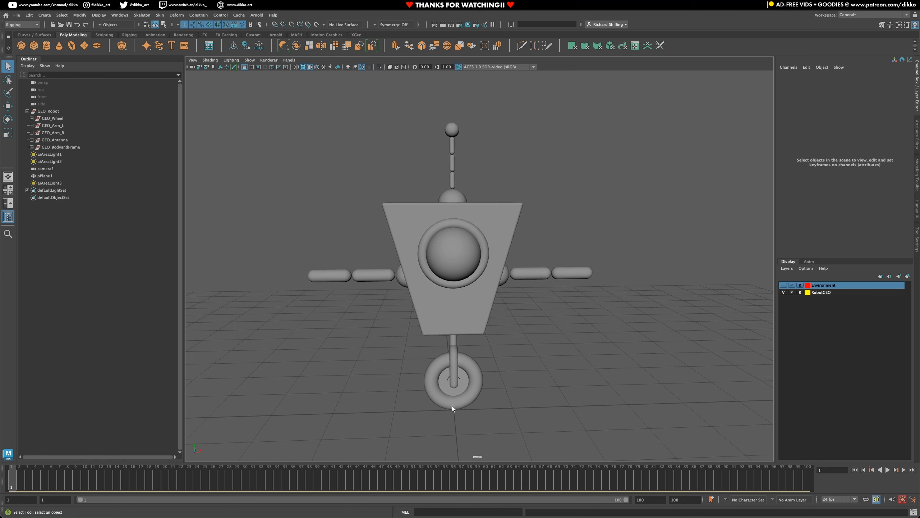
# Step: Try rotating the whole GEO_Robot group about its pivot, and undo the rotation
pyautogui.click(35, 112)
pyautogui.press('e')
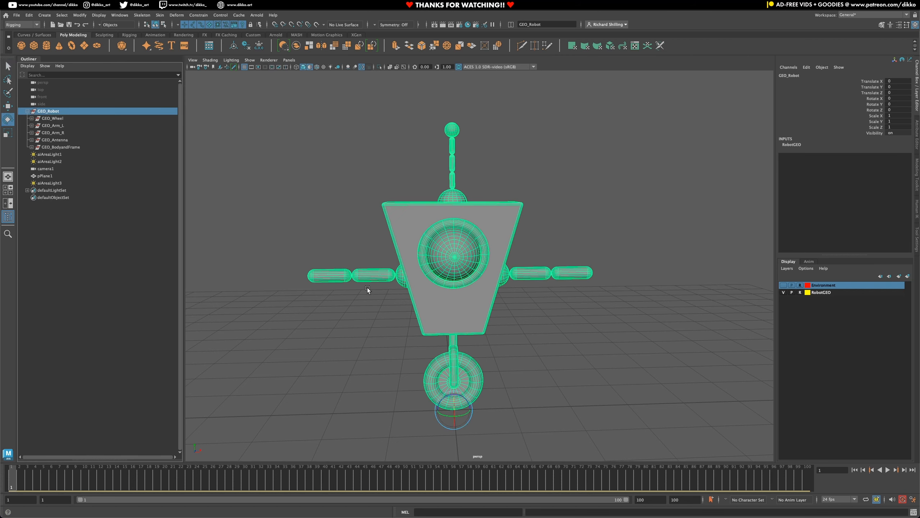
pyautogui.moveTo(459, 394); pyautogui.dragTo(478, 376)
pyautogui.hotkey('ctrl', 'z')
pyautogui.hotkey('ctrl', 'z')
pyautogui.hotkey('ctrl', 'z')
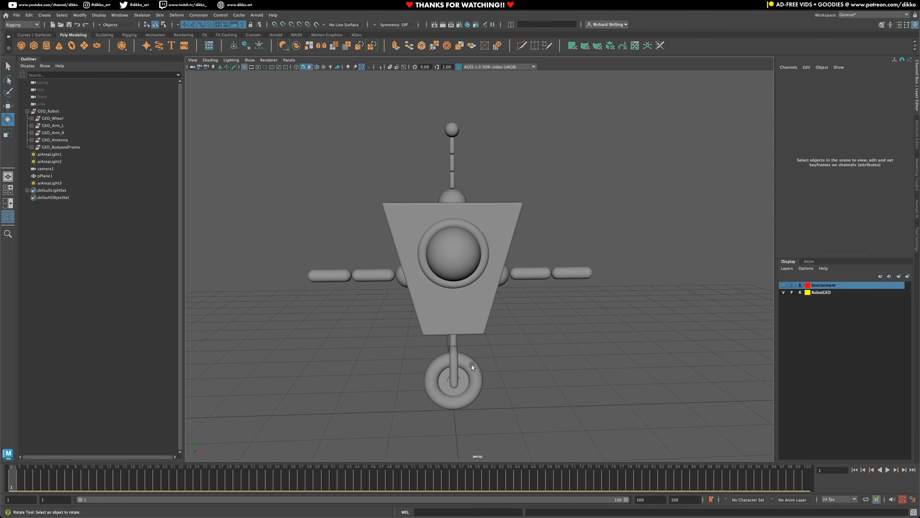
# Step: Check which parts of the robot belong to the GEO_Wheel and GEO_BodyandFrame groups
pyautogui.click(50, 120)
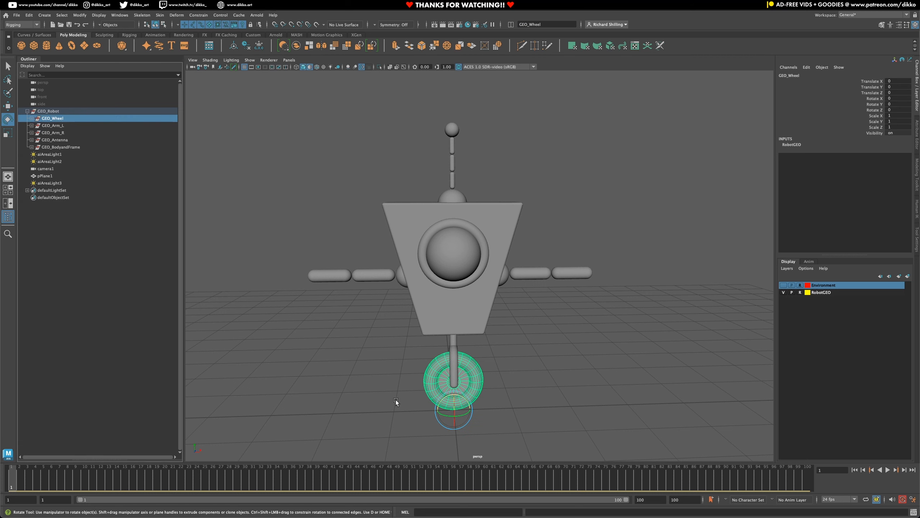
pyautogui.click(455, 358)
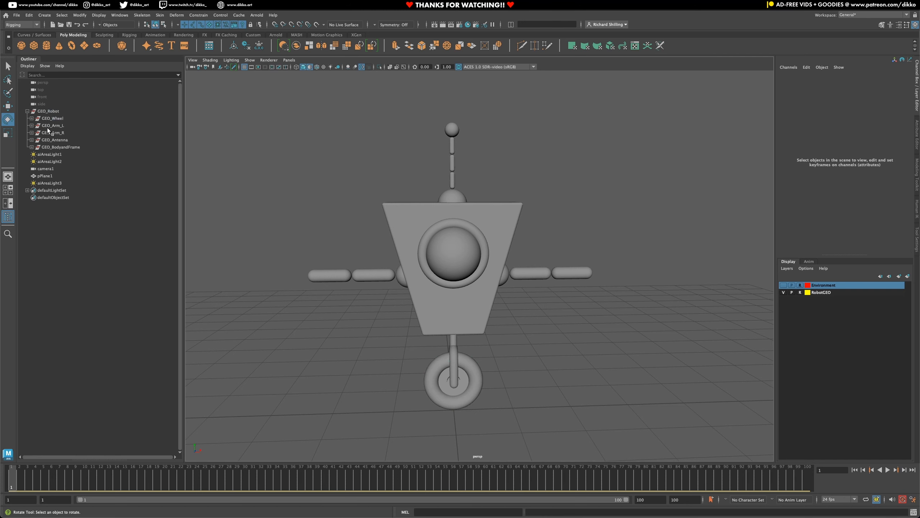
pyautogui.click(55, 147)
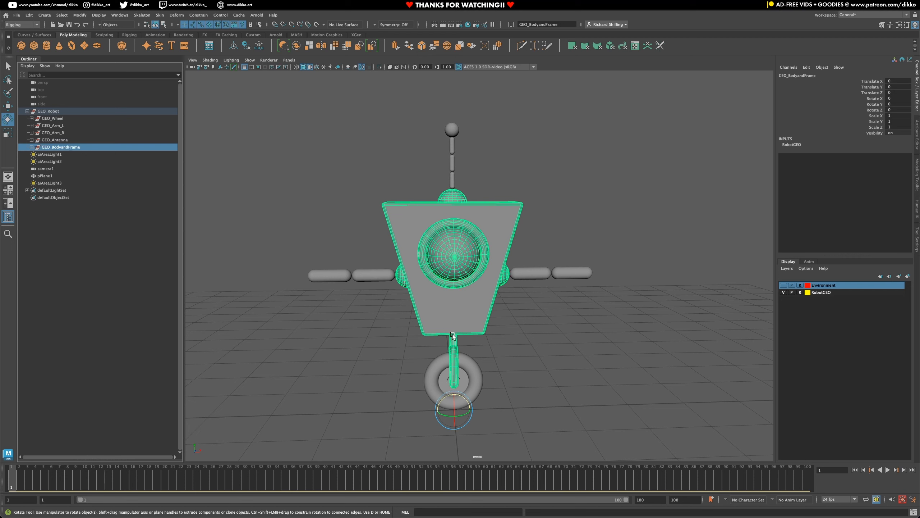
pyautogui.click(444, 307)
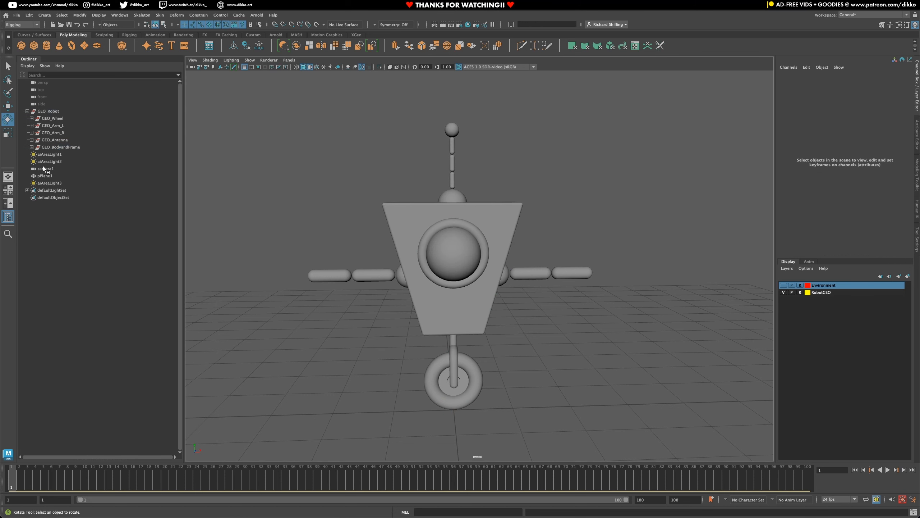
# Step: Expand GEO_BodyandFrame, try rotating GEO_BodyGroup about its Y axis, and undo the rotation
pyautogui.click(31, 147)
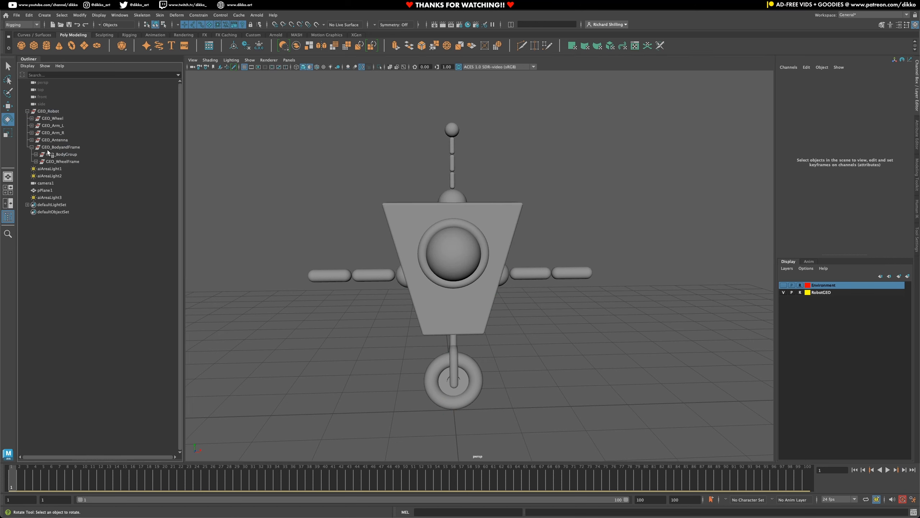
pyautogui.click(52, 154)
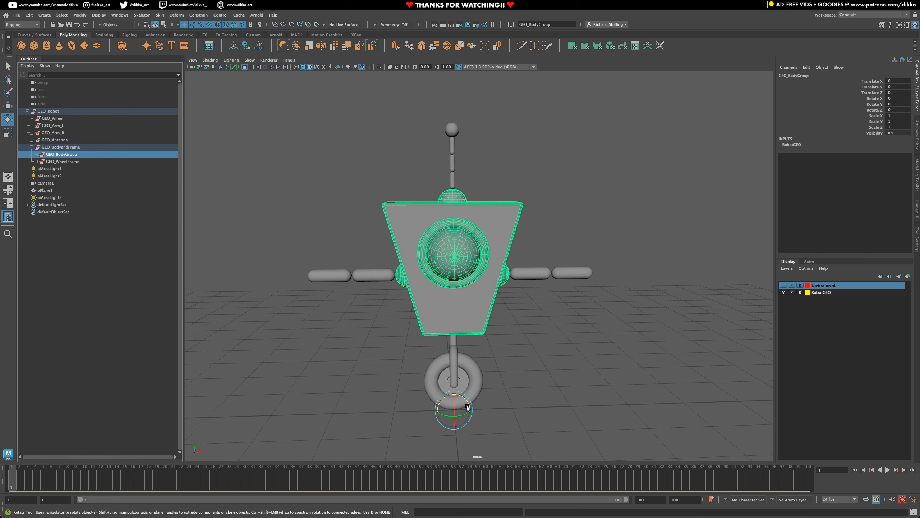
pyautogui.moveTo(467, 413)
pyautogui.mouseDown()
pyautogui.moveTo(474, 417)
pyautogui.moveTo(457, 429)
pyautogui.mouseUp()
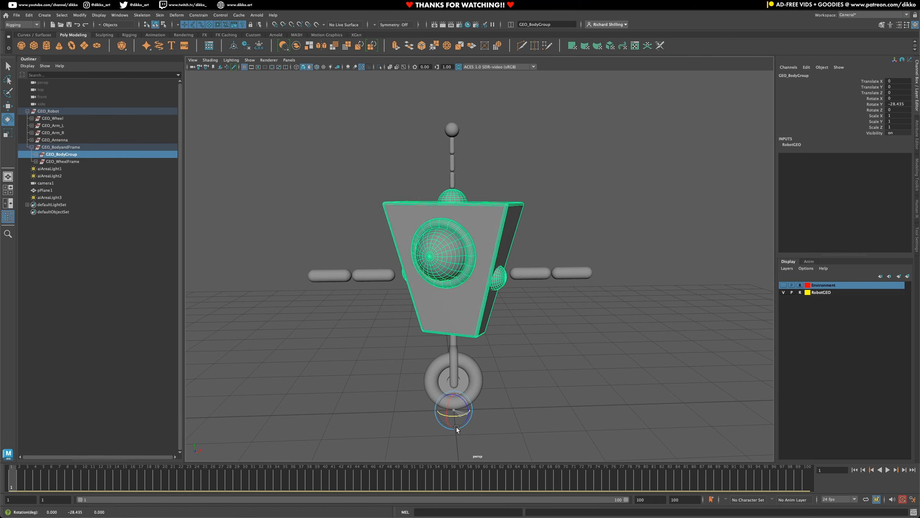
pyautogui.hotkey('ctrl', 'z')
pyautogui.hotkey('ctrl', 'z')
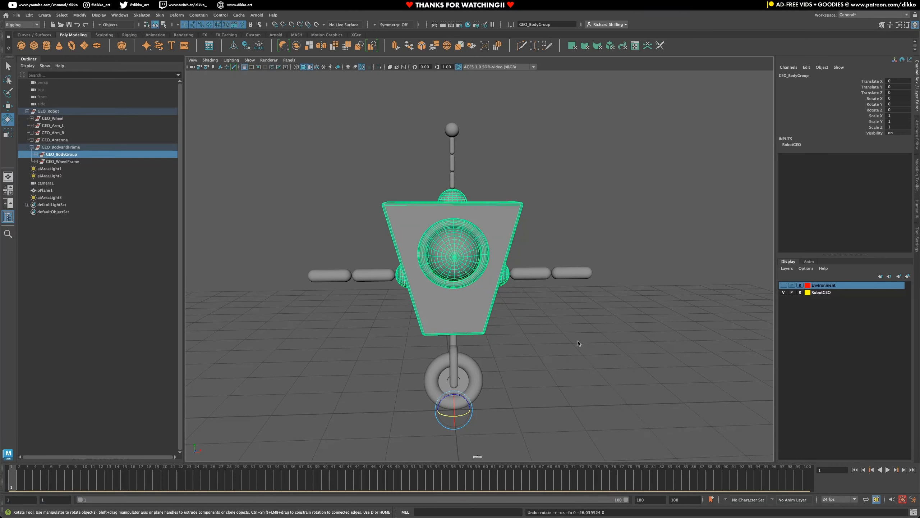
# Step: Create a NURBS circle on the ground beneath the robot and scale it uniformly to about 1.46
pyautogui.click(38, 35)
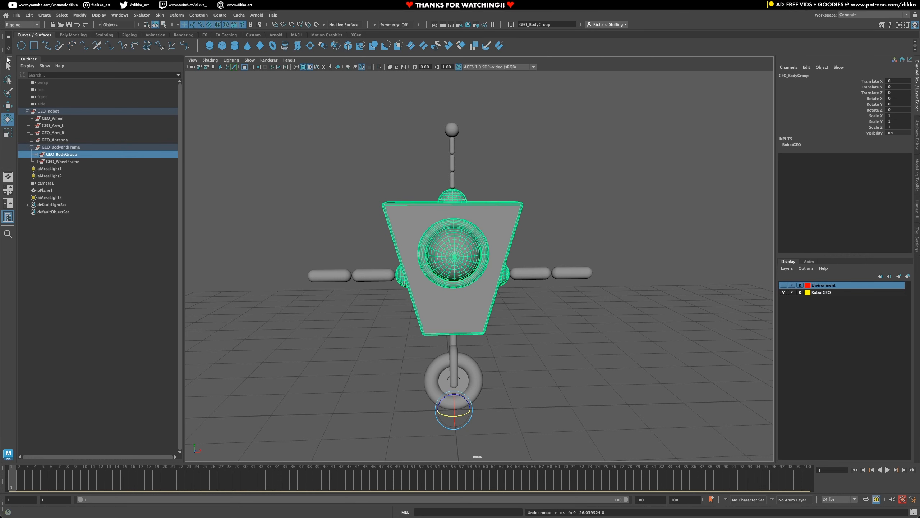
pyautogui.click(21, 46)
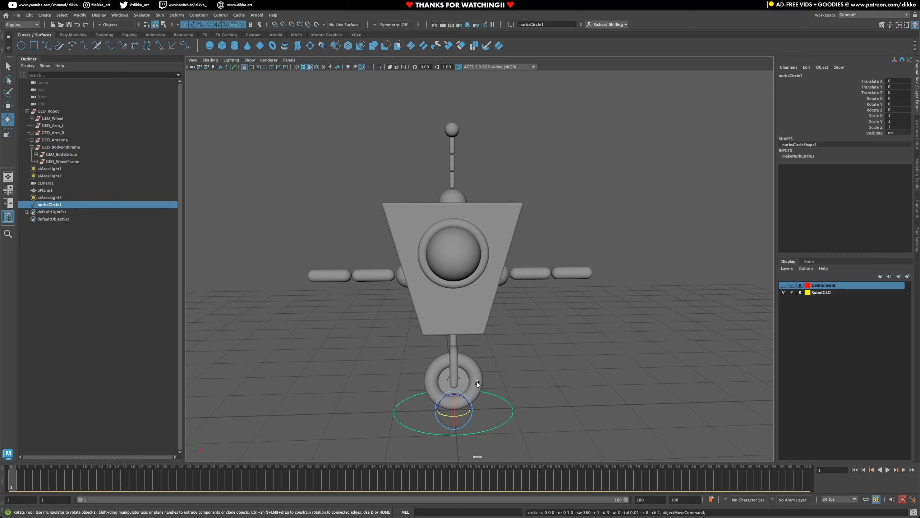
pyautogui.click(533, 410)
pyautogui.moveTo(488, 423); pyautogui.dragTo(567, 449)
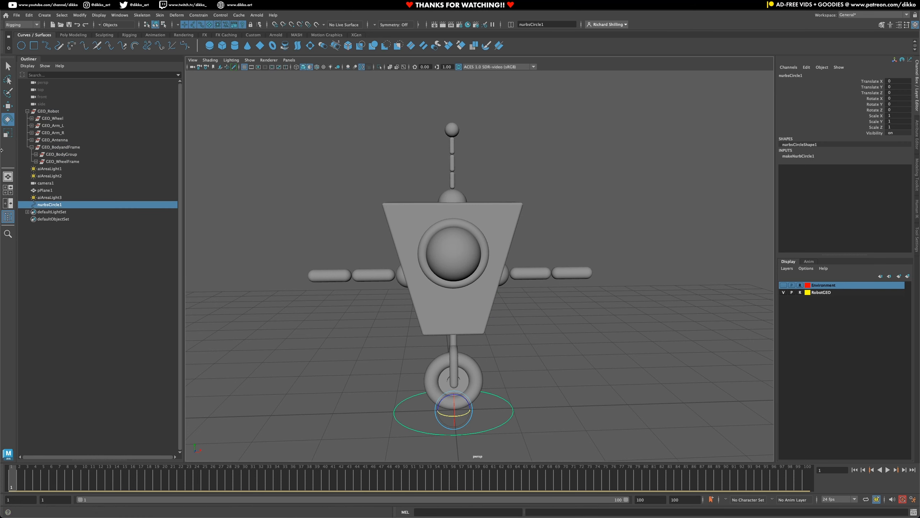
pyautogui.click(10, 132)
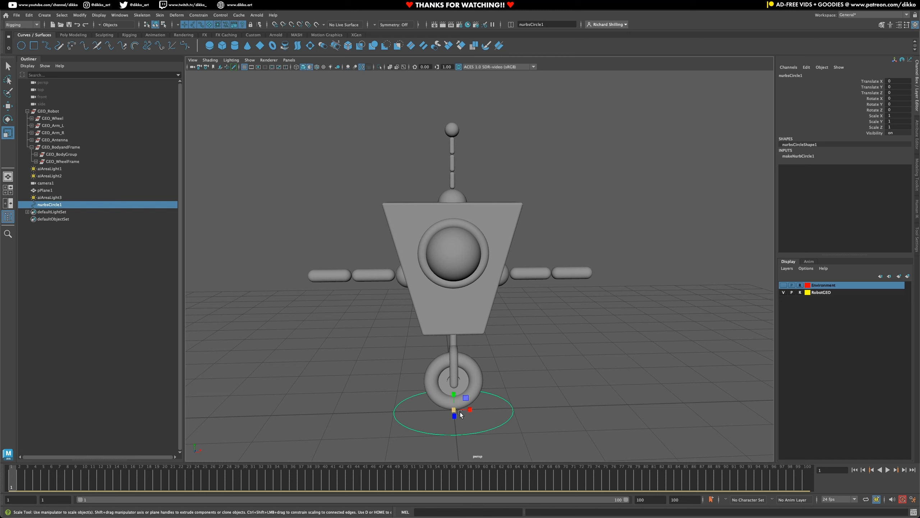
pyautogui.moveTo(456, 412); pyautogui.dragTo(514, 394)
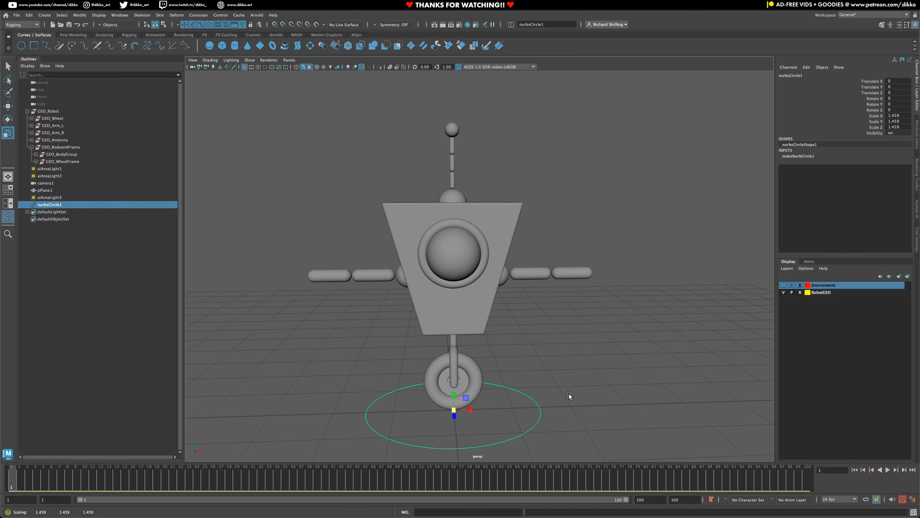
pyautogui.click(580, 394)
pyautogui.click(512, 439)
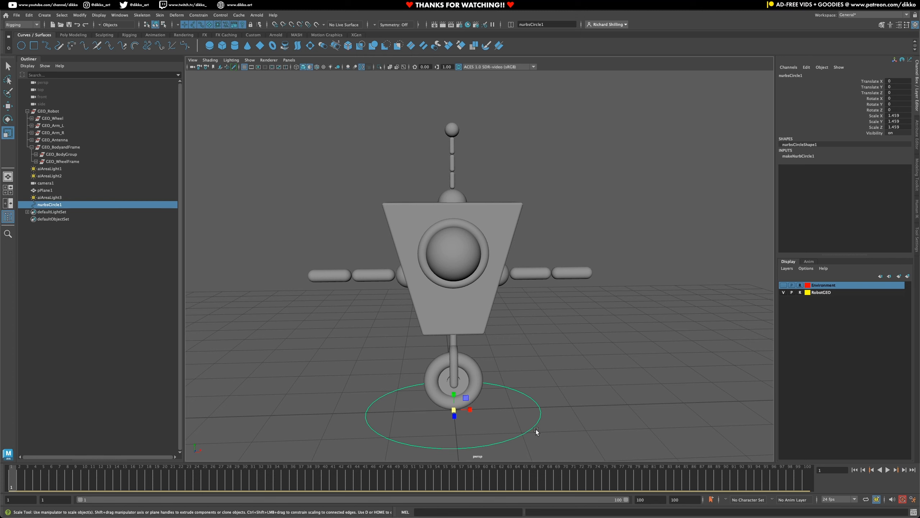
# Step: Duplicate the ground circle and scale the copy uniformly down to about 0.59
pyautogui.hotkey('ctrl', 'd')
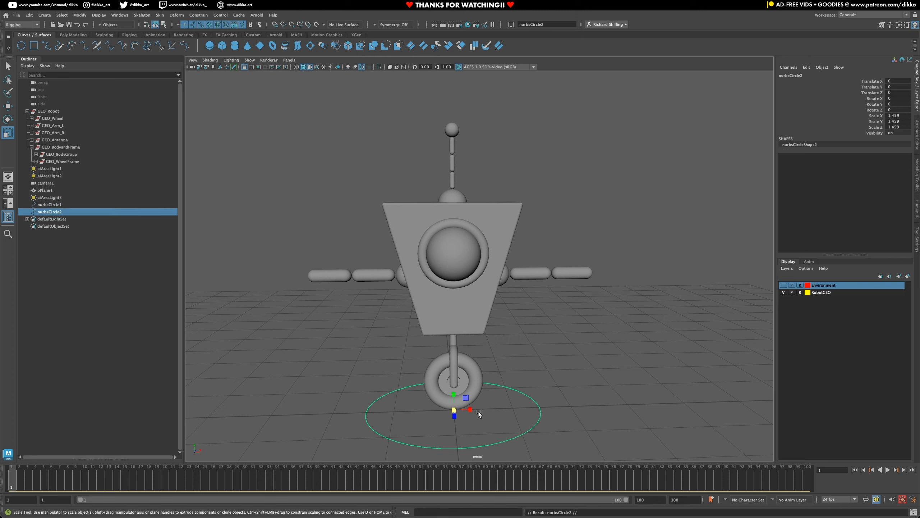
pyautogui.moveTo(452, 410); pyautogui.dragTo(370, 431)
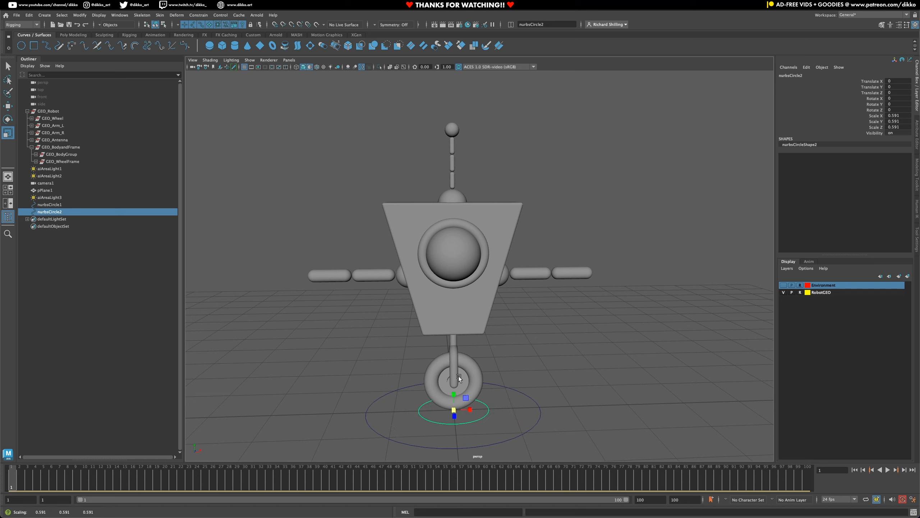
pyautogui.click(430, 379)
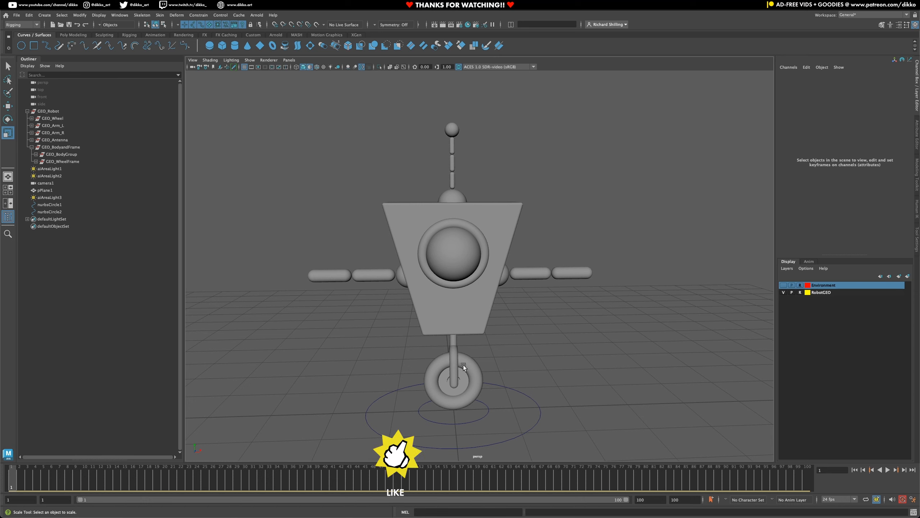
# Step: Duplicate the small ground circle and raise the copy about 0.57 units in Y to the wheel's centre
pyautogui.click(448, 423)
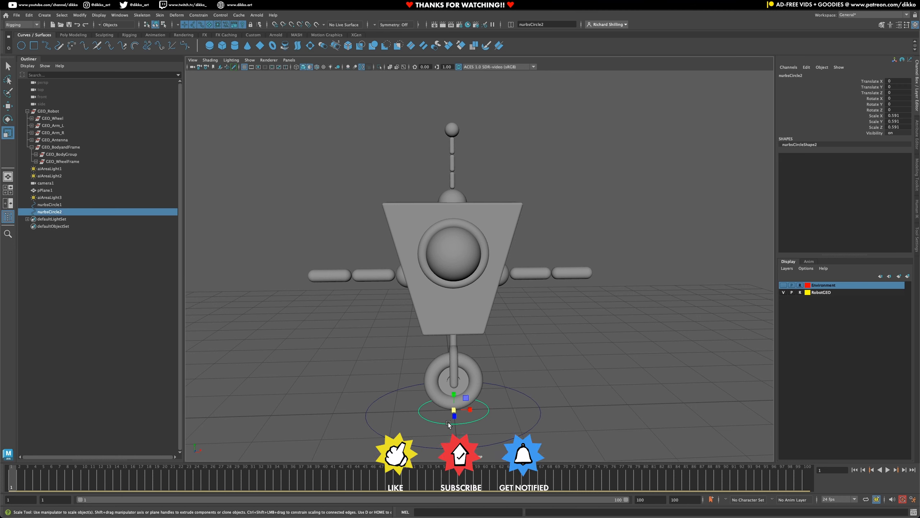
pyautogui.hotkey('ctrl', 'd')
pyautogui.click(8, 105)
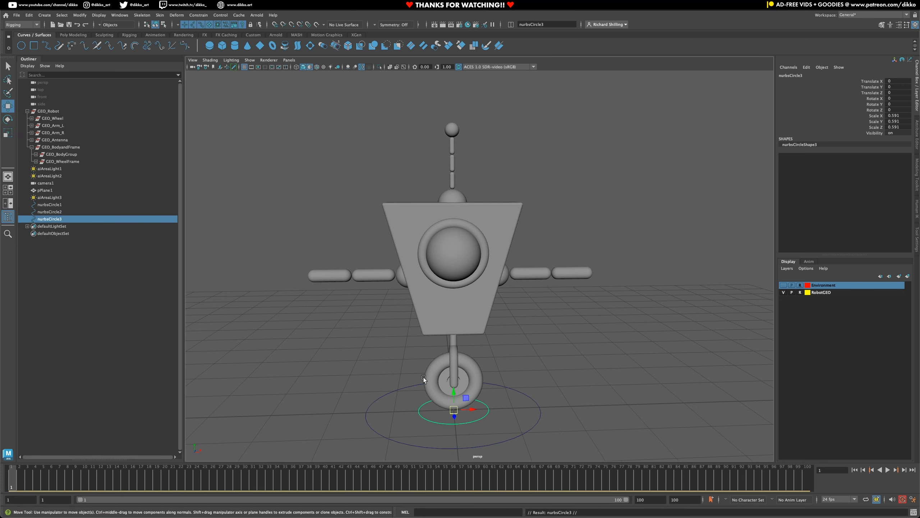
pyautogui.moveTo(455, 393); pyautogui.dragTo(459, 360)
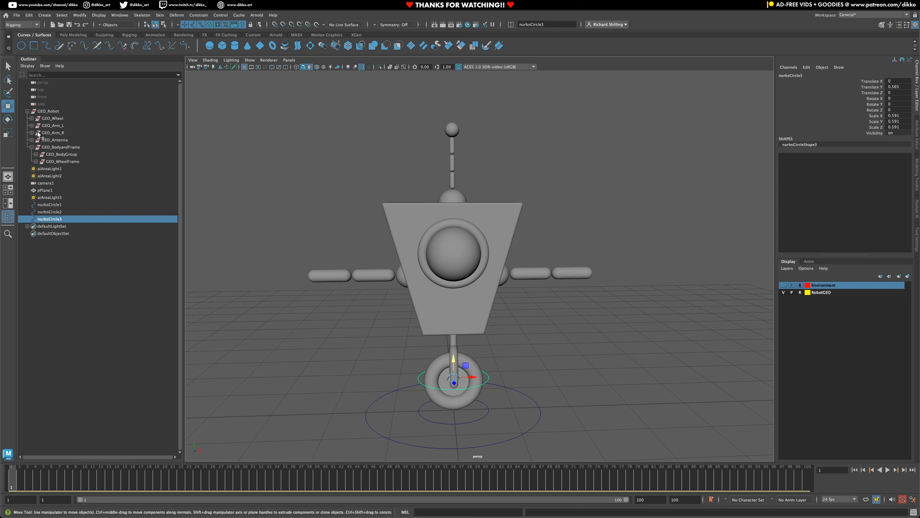
# Step: Match the raised circle's translation to the GEO_Wheel mesh inside the wheel group
pyautogui.click(31, 118)
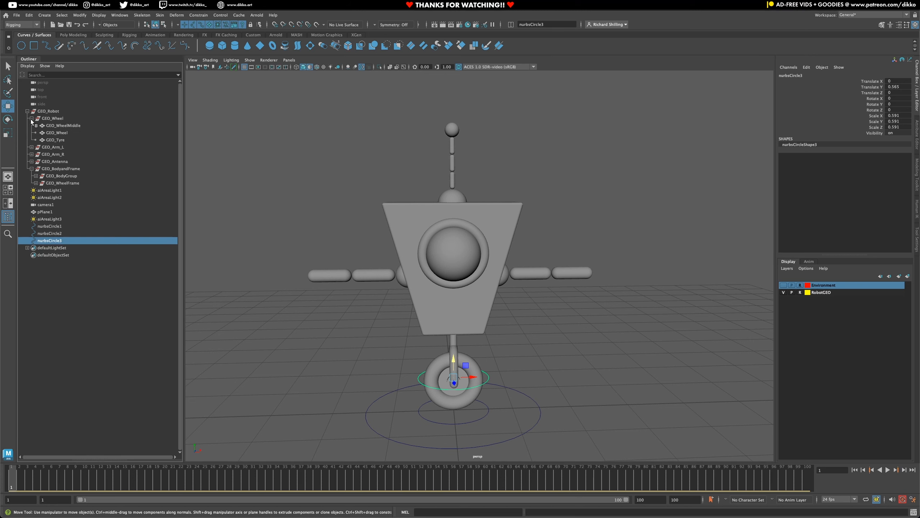
pyautogui.keyDown('ctrl'); pyautogui.click(50, 133); pyautogui.keyUp('ctrl')
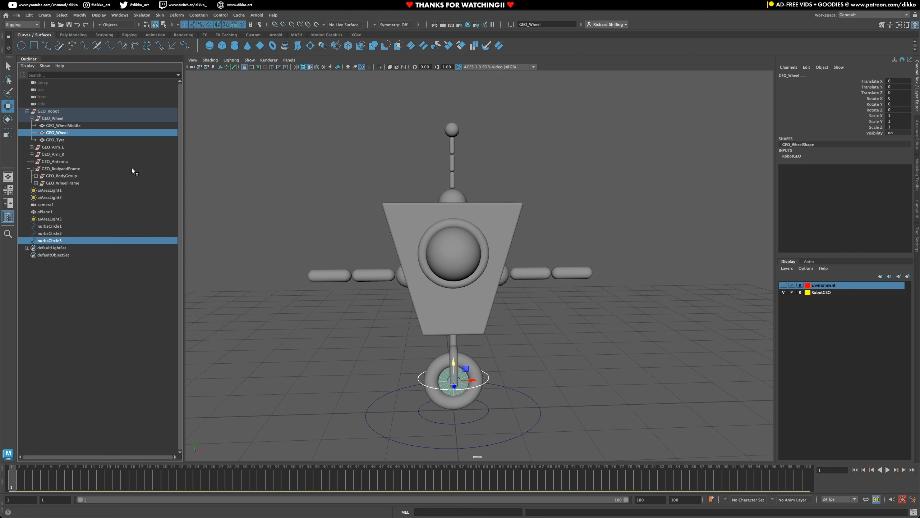
pyautogui.click(79, 15)
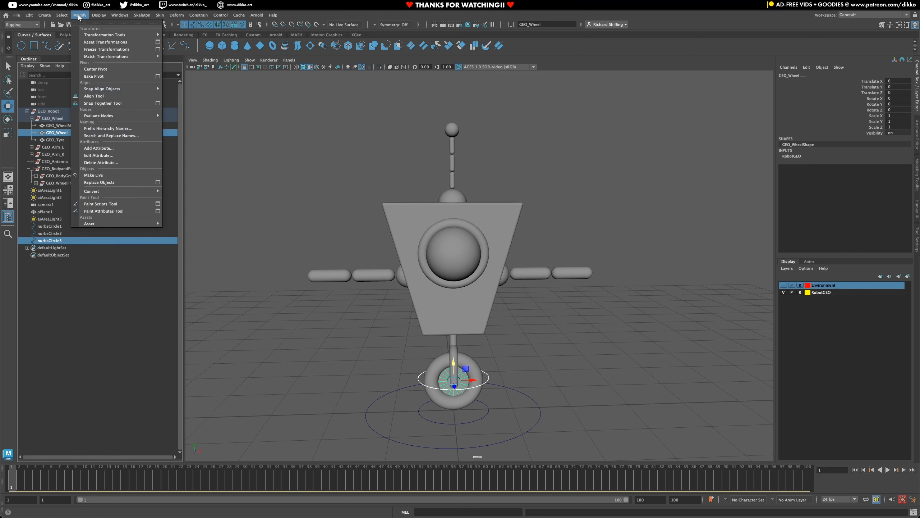
pyautogui.moveTo(145, 56)
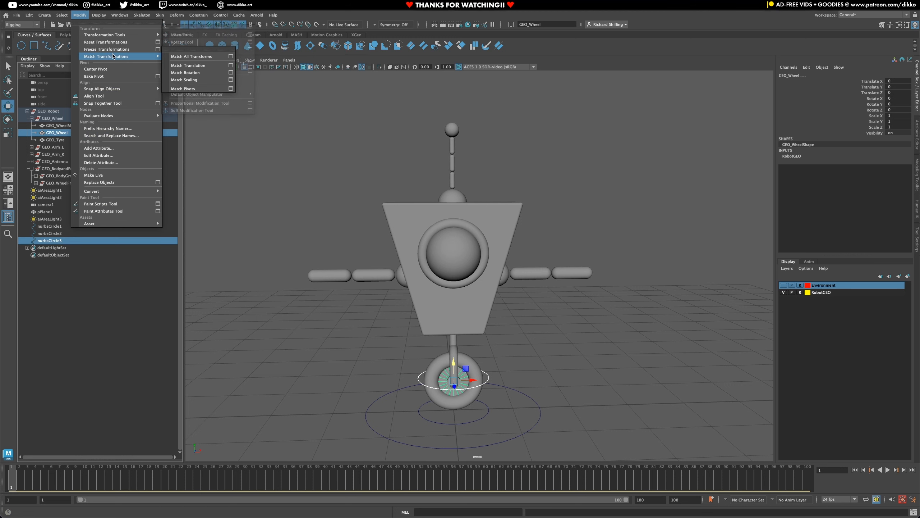
pyautogui.click(196, 56)
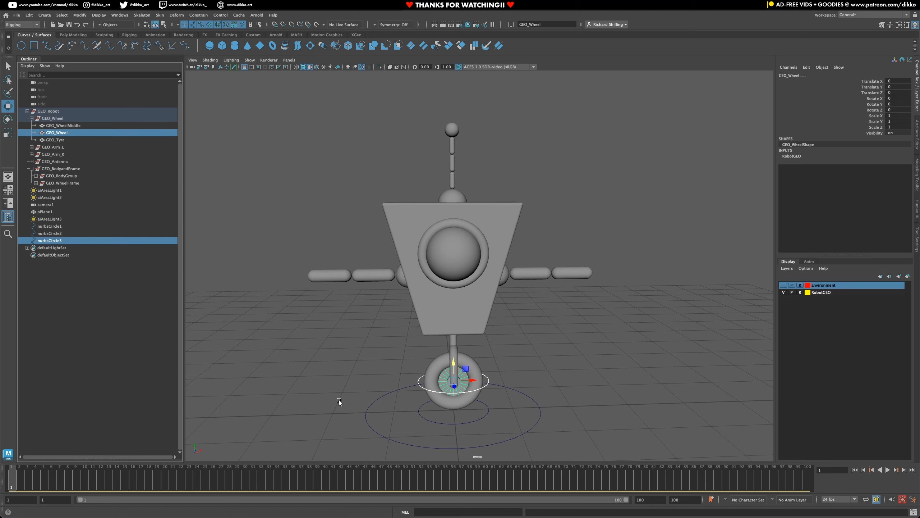
# Step: Scale the circle around the wheel to about 0.32 in Z and 0.8 in X, forming an elongated ellipse
pyautogui.keyDown('alt'); pyautogui.moveTo(338, 403); pyautogui.dragTo(448, 396); pyautogui.keyUp('alt')
pyautogui.scroll(5, 448, 397)
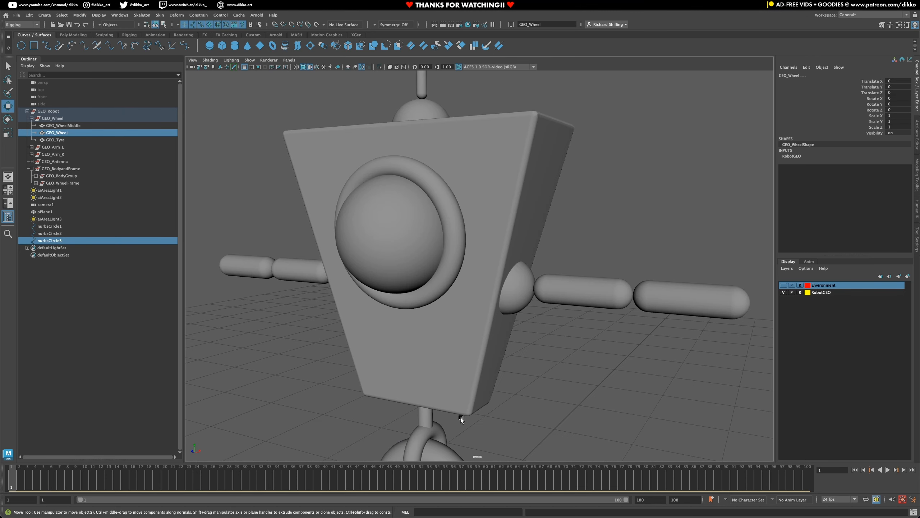
pyautogui.keyDown('alt'); pyautogui.moveTo(462, 419); pyautogui.dragTo(485, 224, button='middle'); pyautogui.keyUp('alt')
pyautogui.keyDown('alt'); pyautogui.moveTo(404, 340); pyautogui.dragTo(394, 319); pyautogui.keyUp('alt')
pyautogui.click(392, 314)
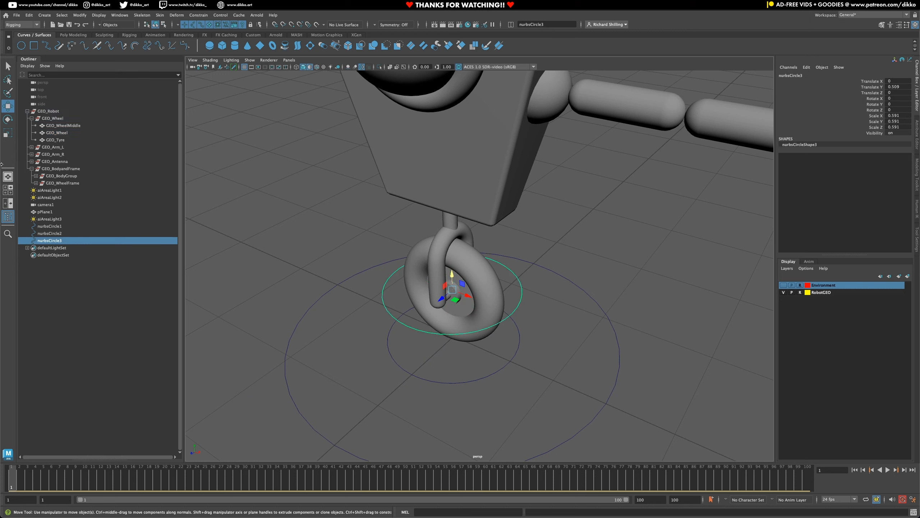
pyautogui.click(8, 133)
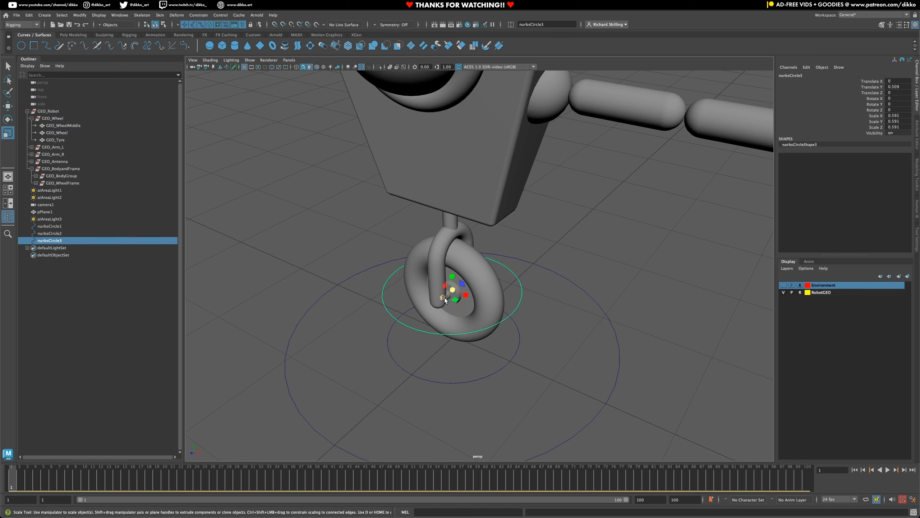
pyautogui.moveTo(442, 299); pyautogui.dragTo(449, 295)
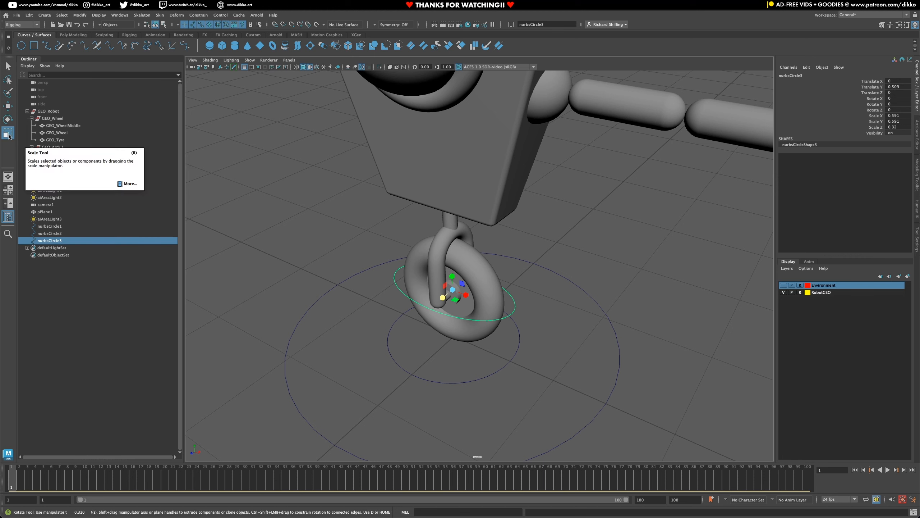
pyautogui.moveTo(475, 298); pyautogui.dragTo(481, 299)
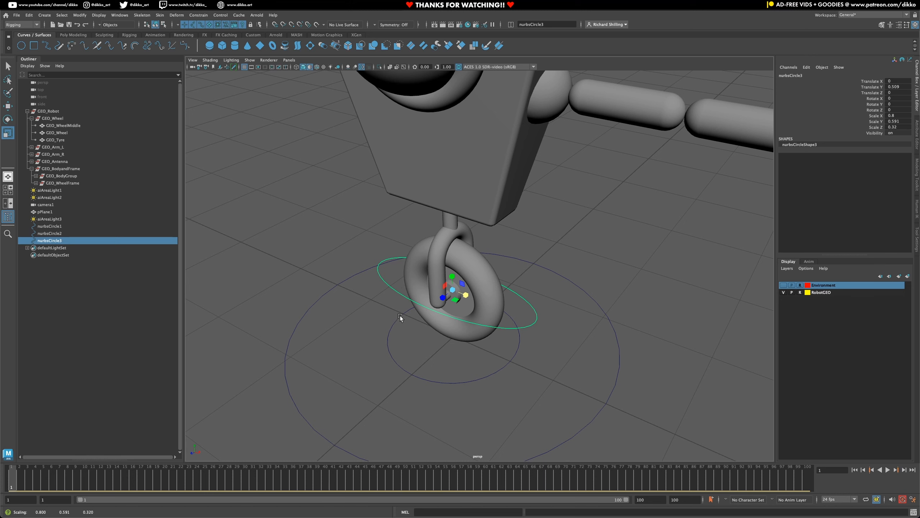
# Step: Duplicate the elongated circle around the wheel and scale the copy down slightly inside the original
pyautogui.keyDown('alt'); pyautogui.moveTo(404, 324); pyautogui.dragTo(296, 290); pyautogui.keyUp('alt')
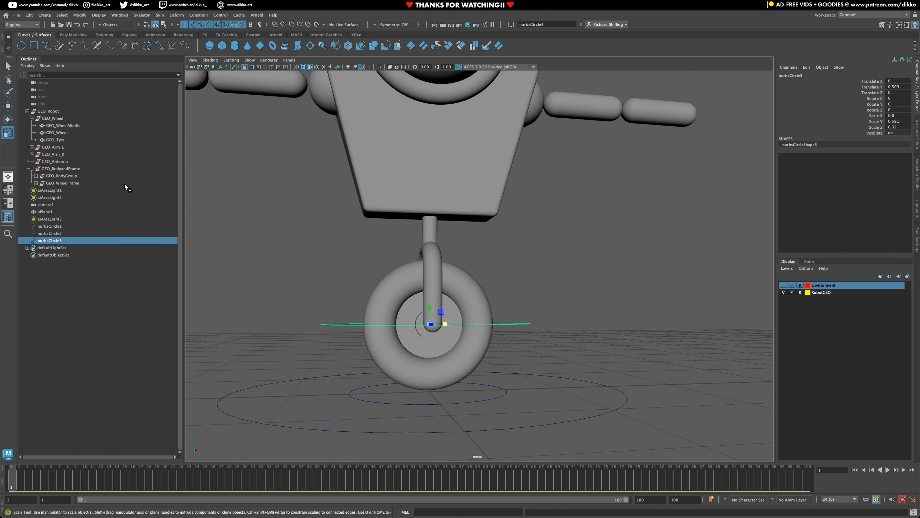
pyautogui.click(5, 123)
pyautogui.moveTo(423, 310); pyautogui.dragTo(470, 408)
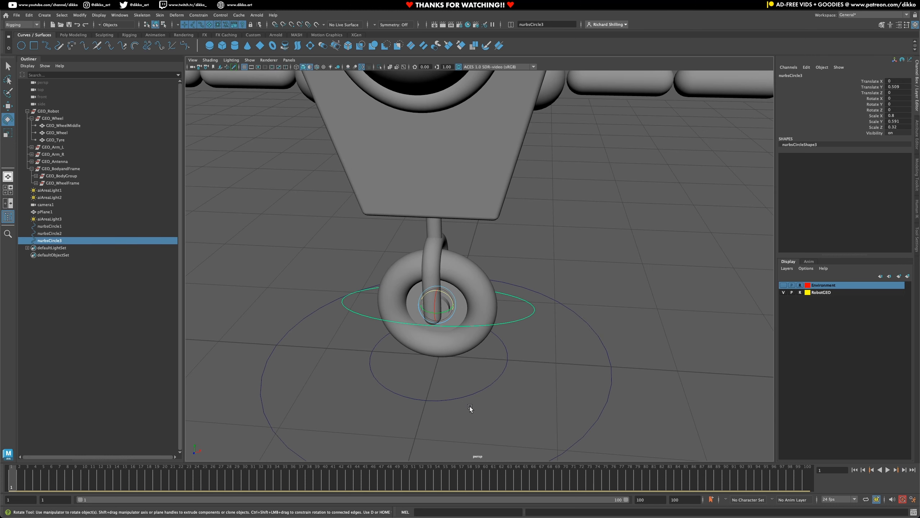
pyautogui.hotkey('ctrl', 'd')
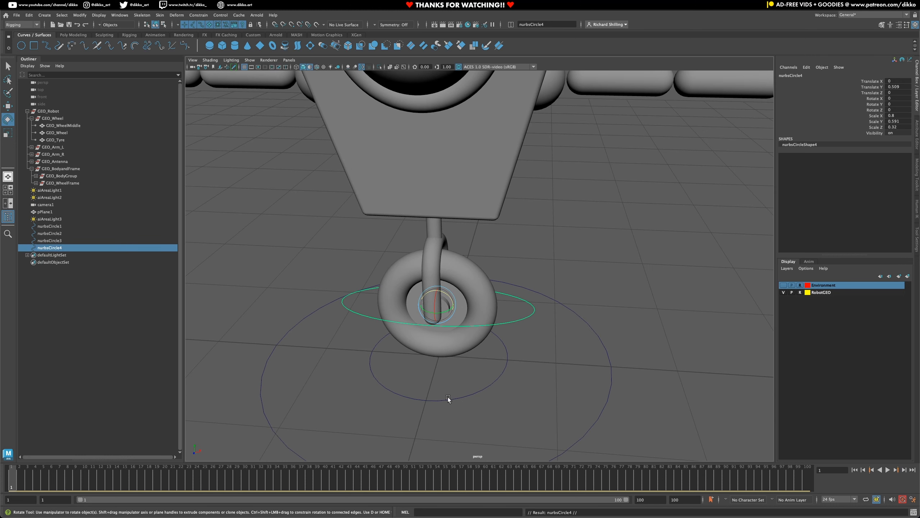
pyautogui.click(7, 133)
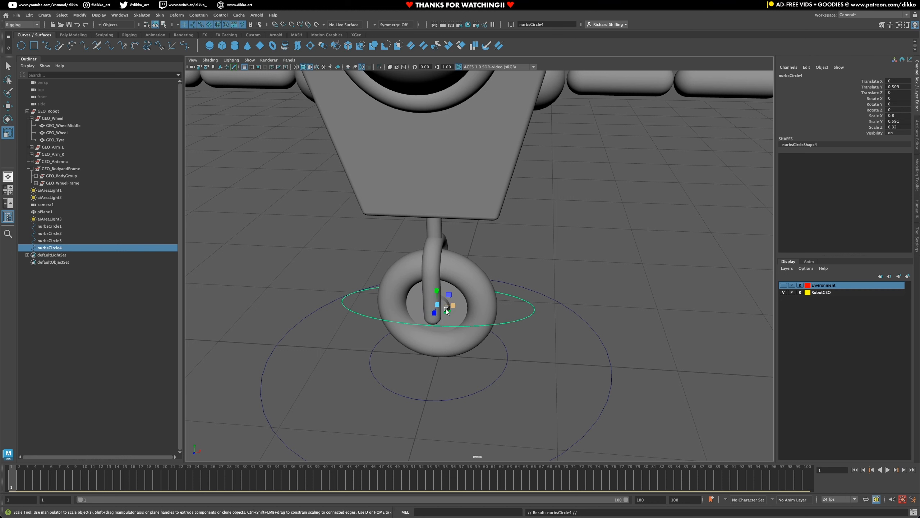
pyautogui.moveTo(446, 311); pyautogui.dragTo(409, 314)
pyautogui.scroll(-3, 378, 201)
# Step: Create a circle around the body's lower end by duplicating the small ground circle, raised to about 1.43 in Y and scaled uniformly to about 0.77
pyautogui.click(436, 367)
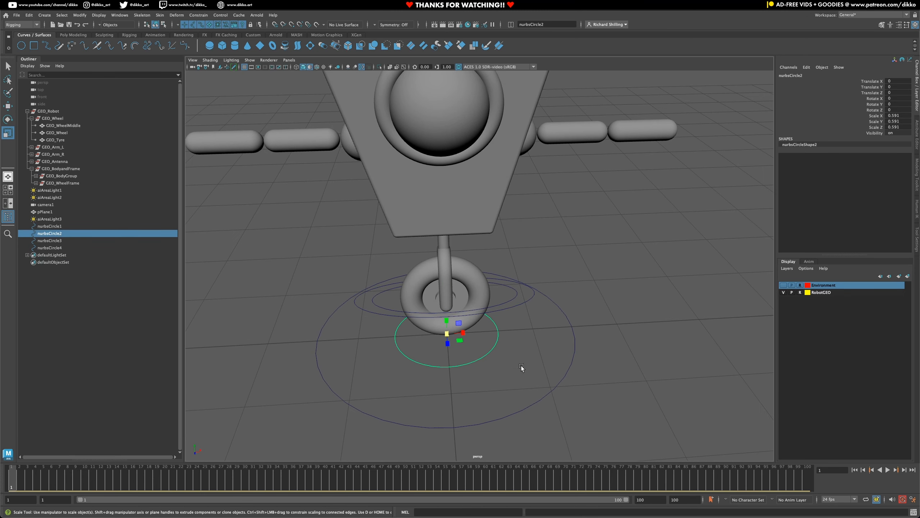
pyautogui.keyDown('alt'); pyautogui.moveTo(404, 354); pyautogui.dragTo(458, 288); pyautogui.keyUp('alt')
pyautogui.keyDown('alt'); pyautogui.moveTo(470, 249); pyautogui.dragTo(529, 362); pyautogui.keyUp('alt')
pyautogui.click(467, 250)
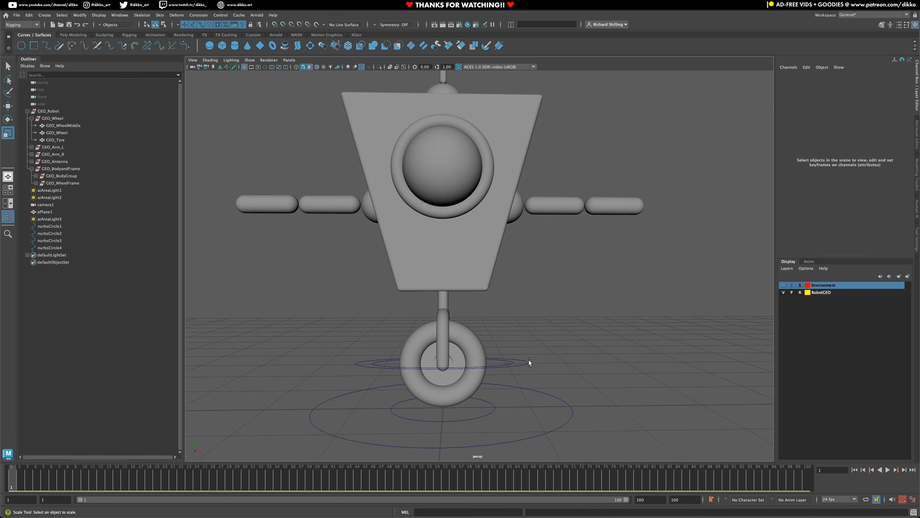
pyautogui.click(527, 361)
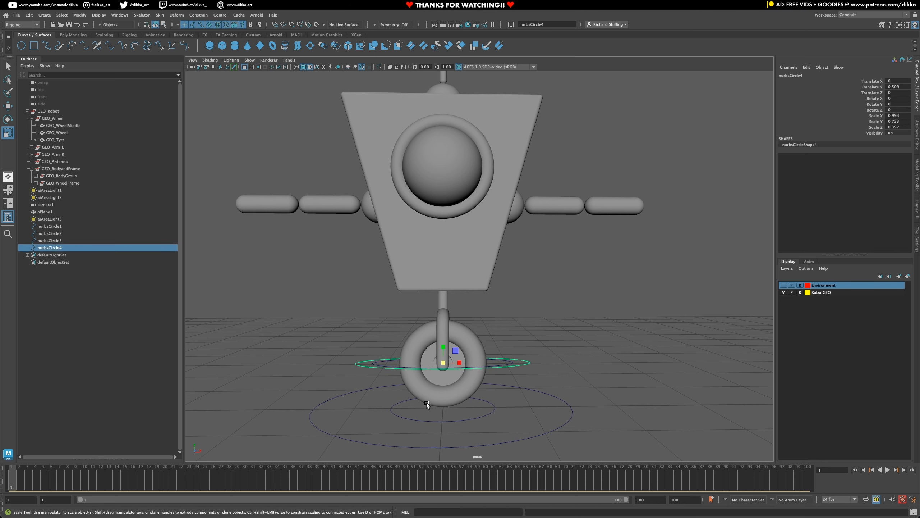
pyautogui.click(404, 417)
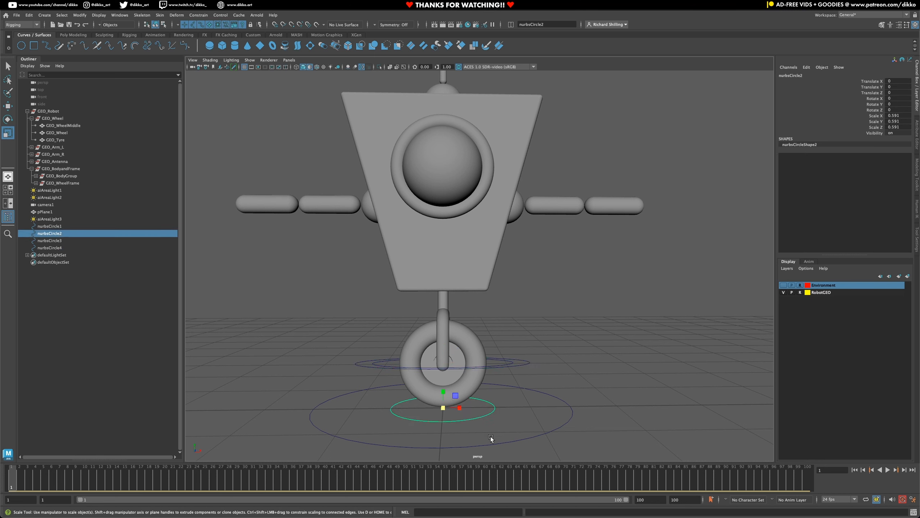
pyautogui.hotkey('ctrl', 'd')
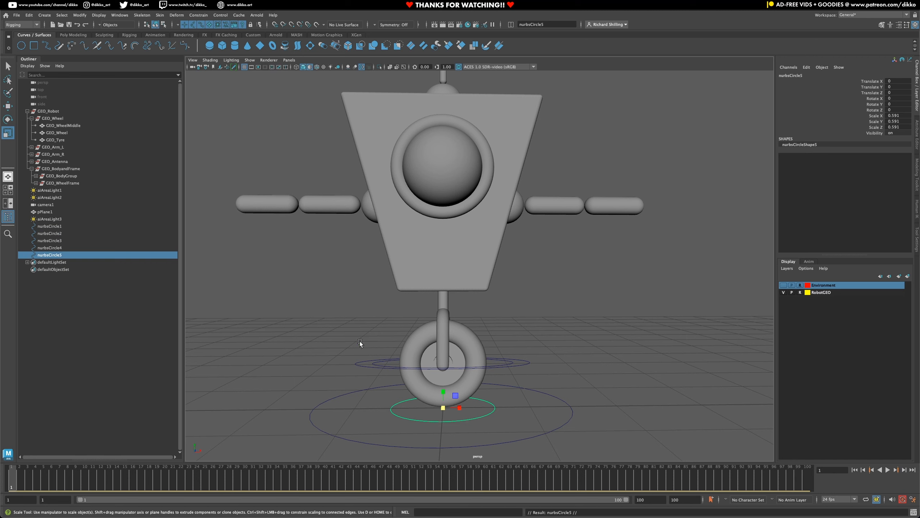
pyautogui.click(7, 105)
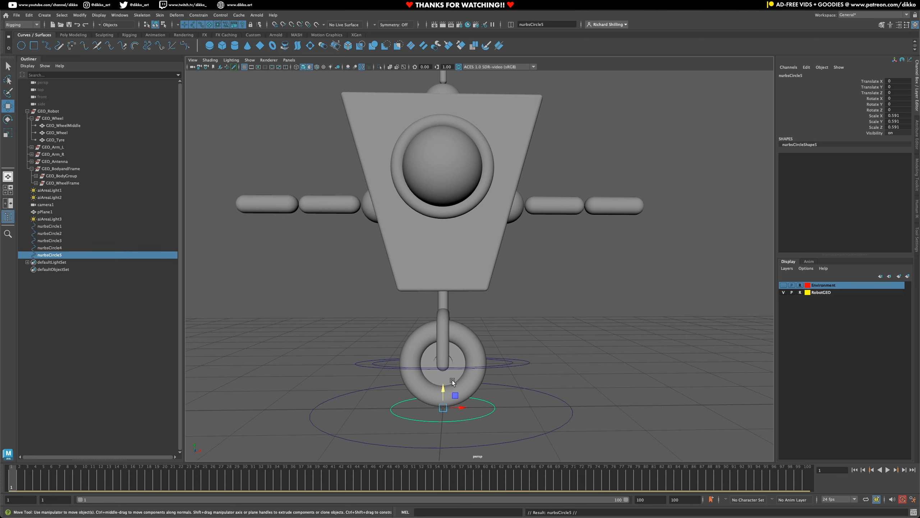
pyautogui.moveTo(444, 392); pyautogui.dragTo(429, 328)
pyautogui.press('r')
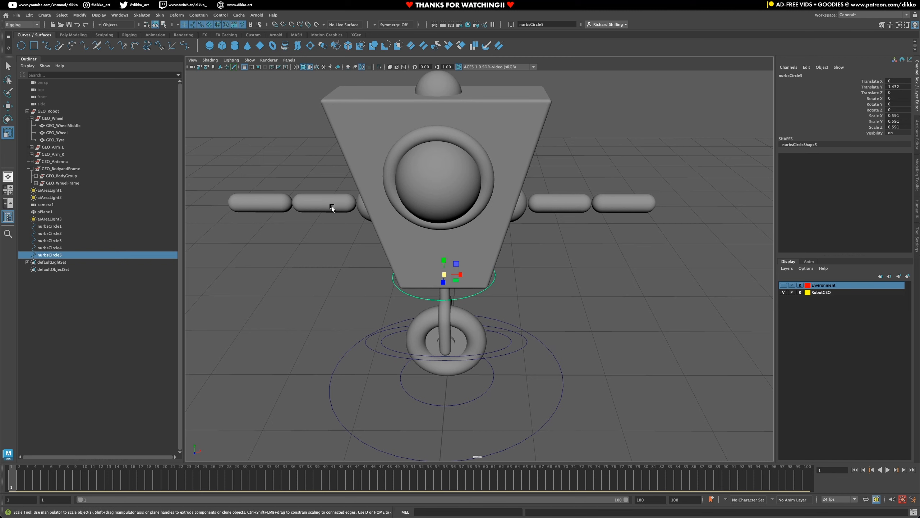
pyautogui.moveTo(444, 274); pyautogui.dragTo(448, 358)
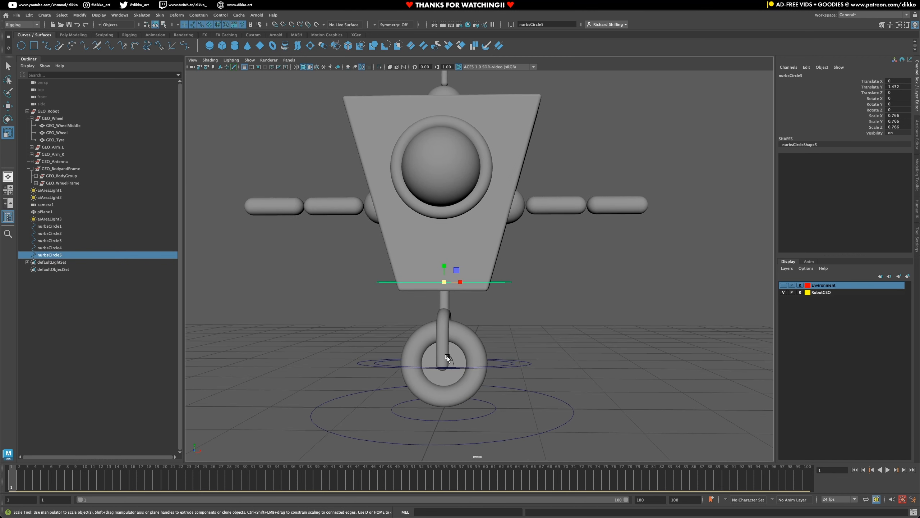
# Step: Duplicate the circle around the body's lower end and raise the copy to about 3.74 in Y, near the antenna's base
pyautogui.keyDown('alt'); pyautogui.moveTo(475, 214); pyautogui.dragTo(490, 275); pyautogui.keyUp('alt')
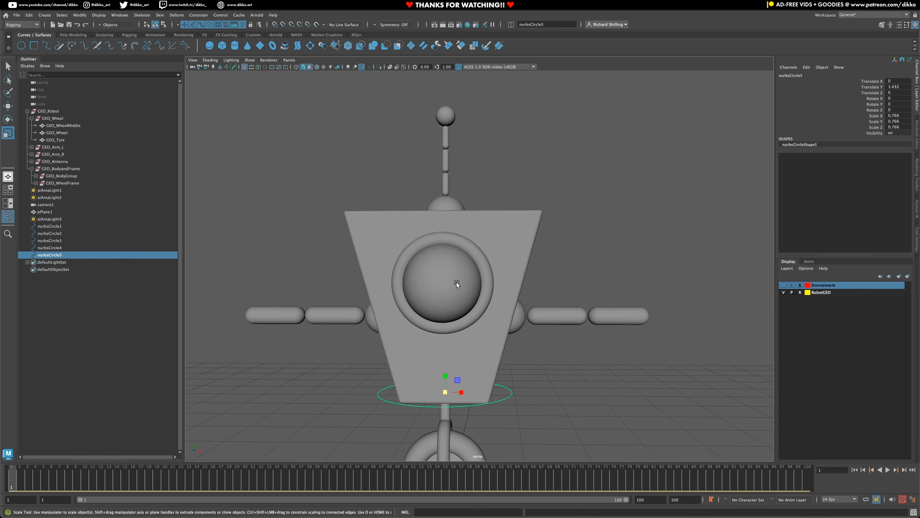
pyautogui.keyDown('alt'); pyautogui.moveTo(488, 341); pyautogui.dragTo(488, 316, button='middle'); pyautogui.keyUp('alt')
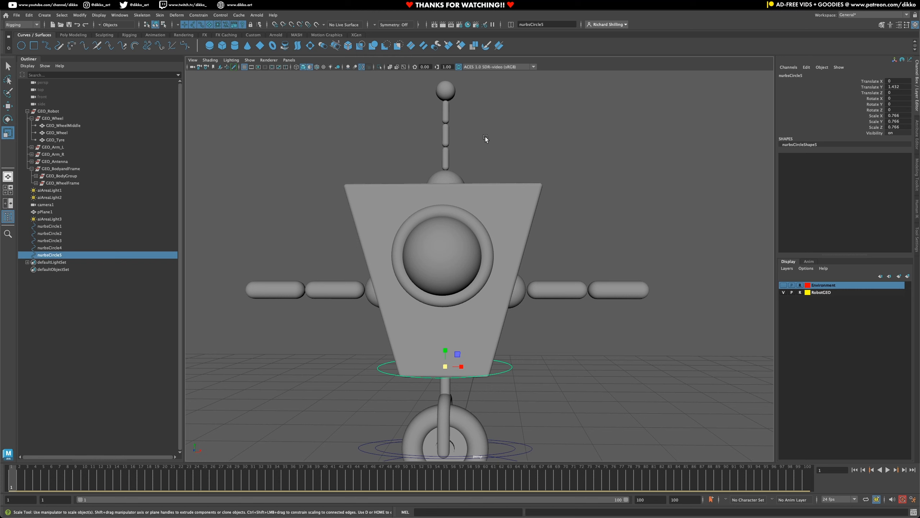
pyautogui.keyDown('alt'); pyautogui.moveTo(473, 390); pyautogui.dragTo(476, 390); pyautogui.keyUp('alt')
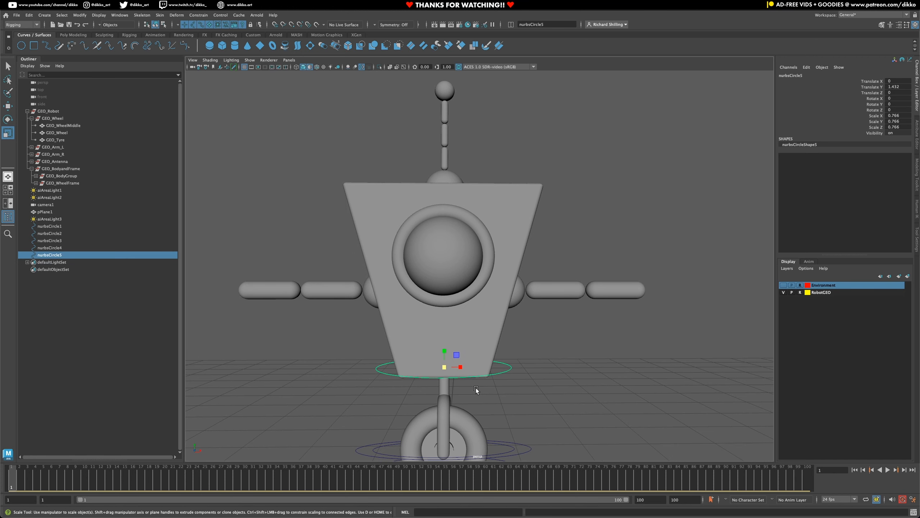
pyautogui.hotkey('ctrl', 'd')
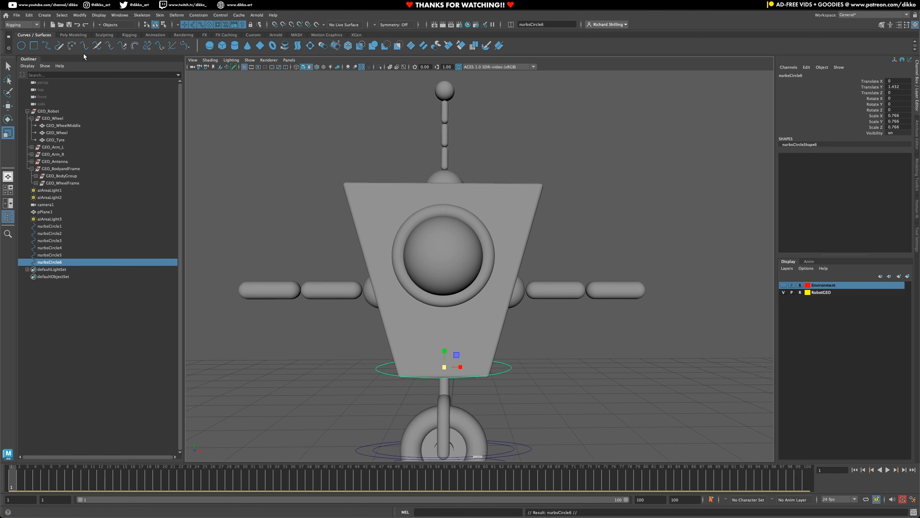
pyautogui.click(8, 105)
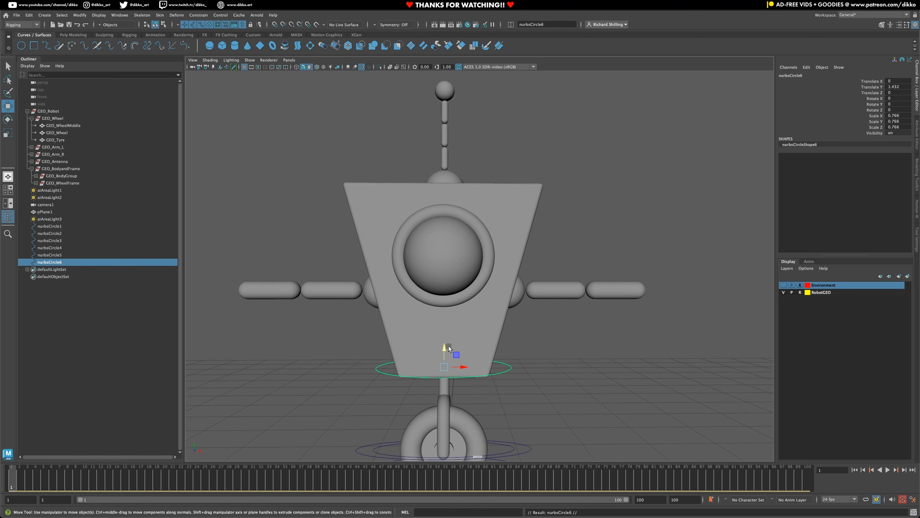
pyautogui.moveTo(446, 346); pyautogui.dragTo(439, 145)
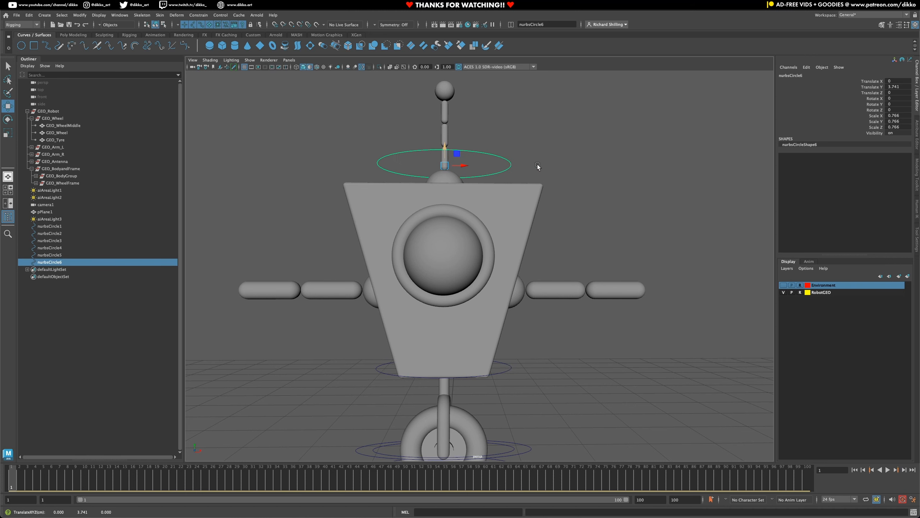
# Step: Scale the circle at the antenna's base down uniformly to about 0.18
pyautogui.keyDown('alt'); pyautogui.moveTo(538, 169); pyautogui.dragTo(539, 186); pyautogui.keyUp('alt')
pyautogui.click(8, 133)
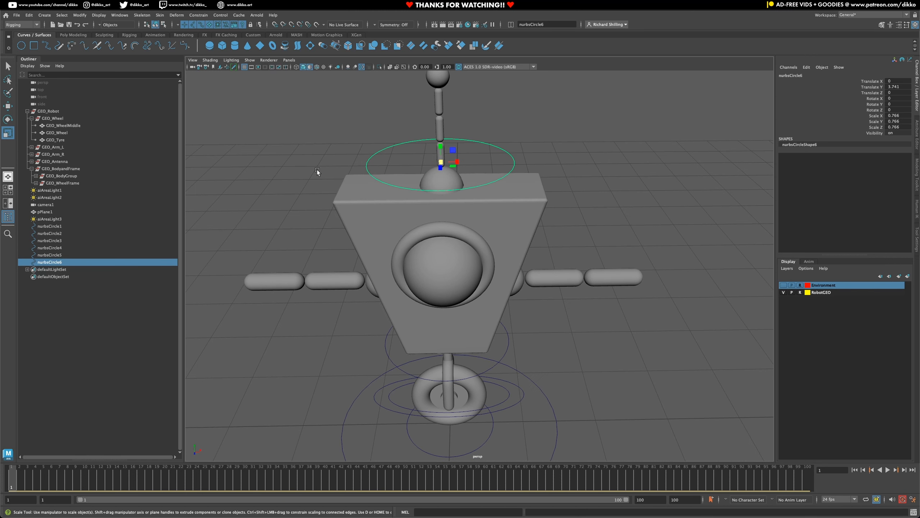
pyautogui.moveTo(441, 167); pyautogui.dragTo(355, 188)
# Step: Examine the antenna's segments and top sphere, checking which mesh in the GEO_Antenna group corresponds to each part
pyautogui.keyDown('alt'); pyautogui.moveTo(474, 151); pyautogui.dragTo(478, 236, button='middle'); pyautogui.keyUp('alt')
pyautogui.keyDown('alt'); pyautogui.moveTo(428, 272); pyautogui.dragTo(454, 269, button='right'); pyautogui.keyUp('alt')
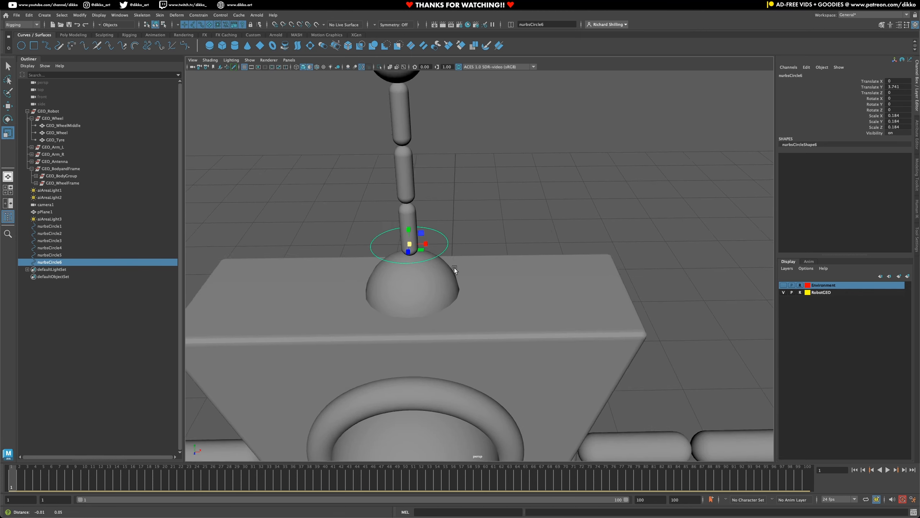
pyautogui.keyDown('alt'); pyautogui.moveTo(454, 269); pyautogui.dragTo(467, 313, button='middle'); pyautogui.keyUp('alt')
pyautogui.keyDown('alt'); pyautogui.moveTo(494, 259); pyautogui.dragTo(494, 242); pyautogui.keyUp('alt')
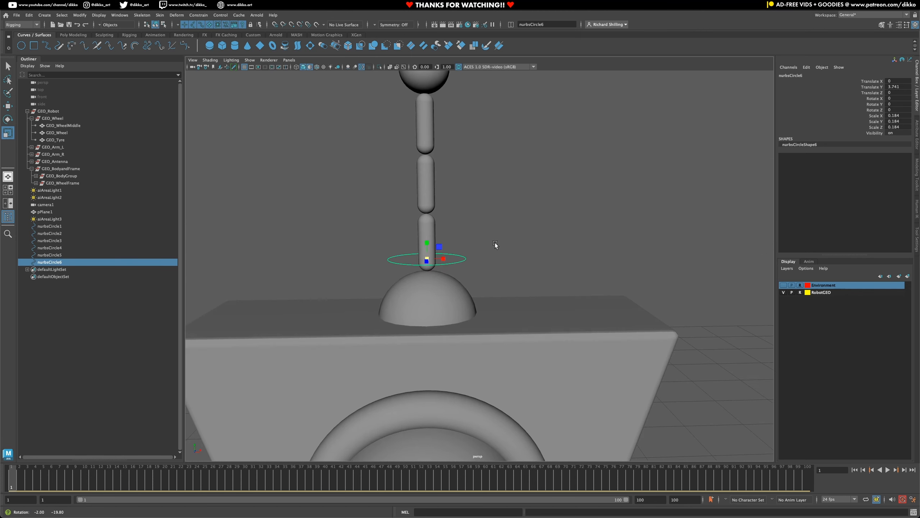
pyautogui.click(425, 224)
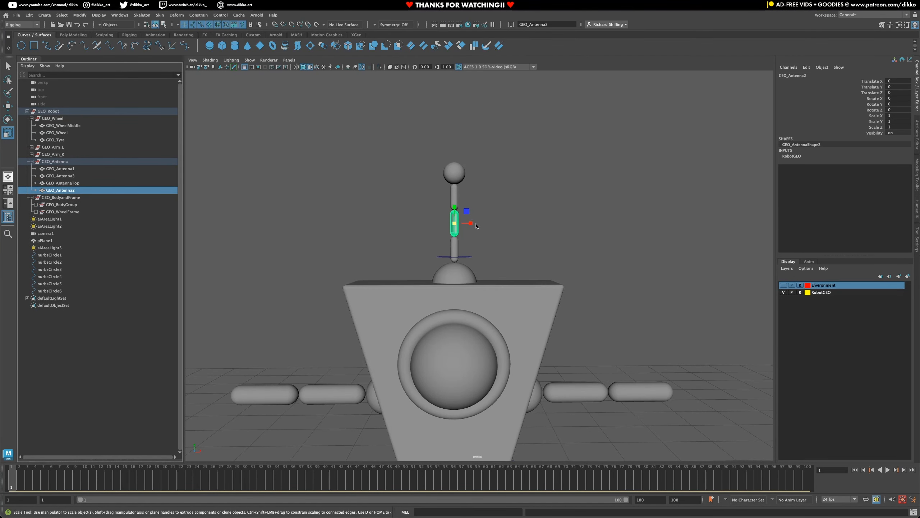
pyautogui.click(467, 256)
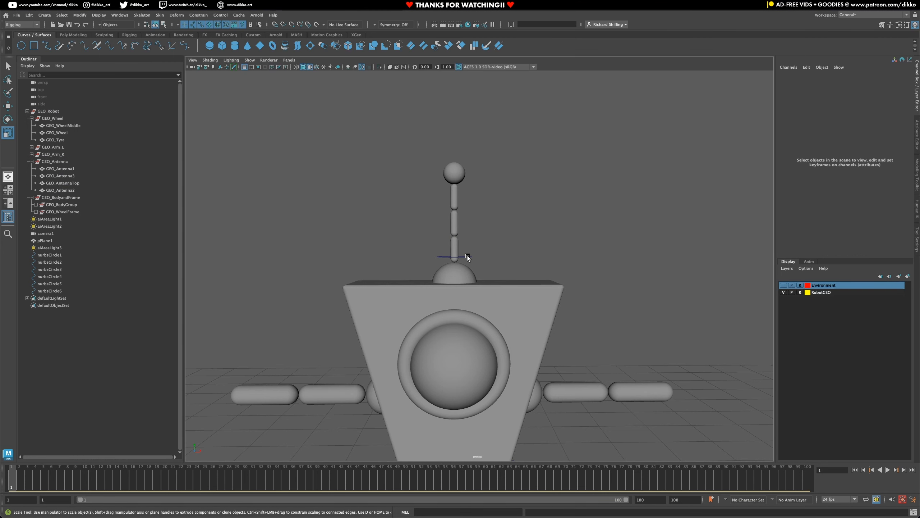
pyautogui.click(468, 257)
pyautogui.scroll(1, 457, 256)
pyautogui.scroll(1, 457, 256)
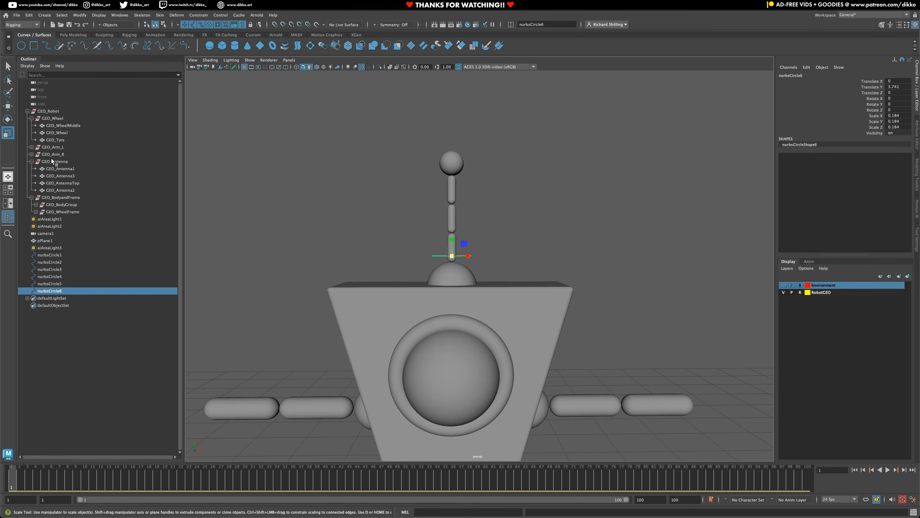
pyautogui.click(56, 176)
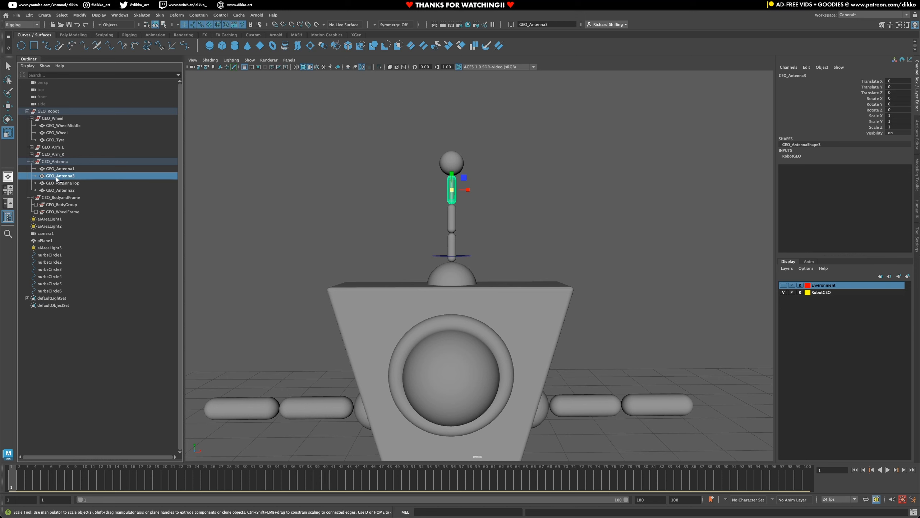
pyautogui.click(58, 183)
pyautogui.click(59, 191)
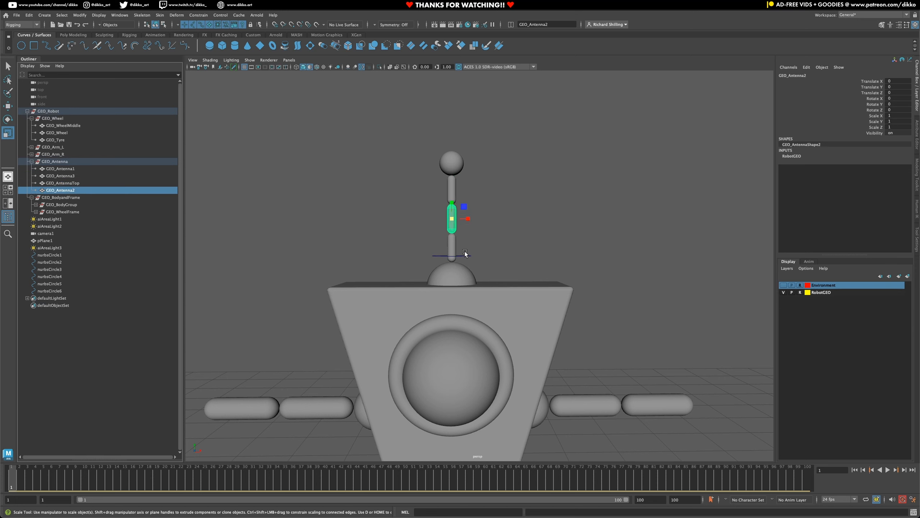
pyautogui.scroll(5, 431, 240)
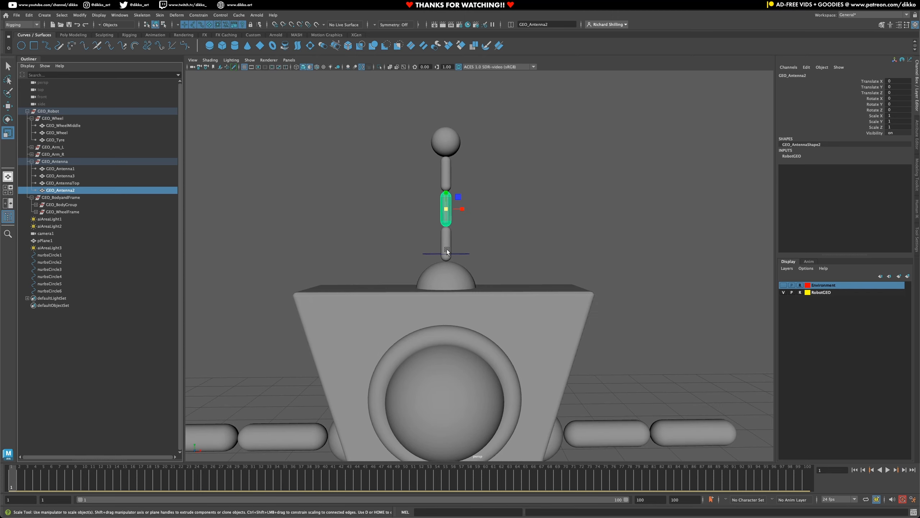
# Step: In the front view, lower the antenna circle to about 3.68 in Y, where the lowest segment meets the dome
pyautogui.click(434, 242)
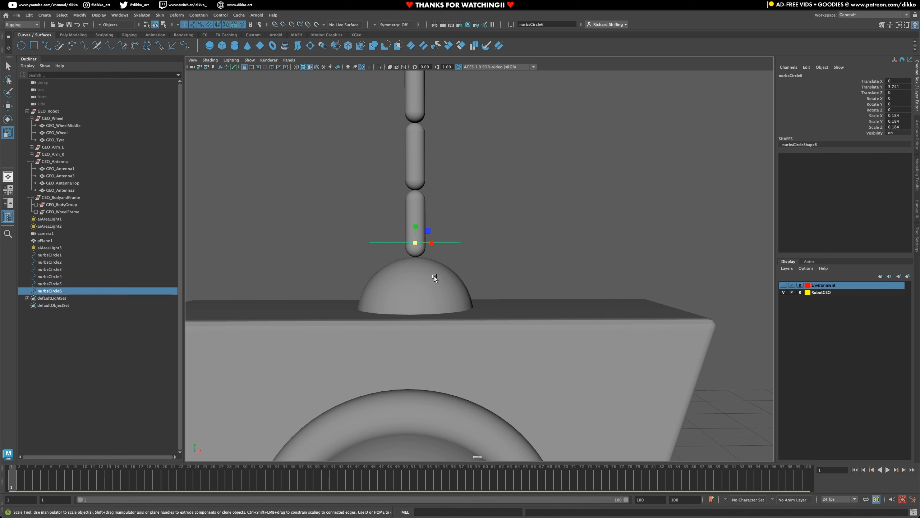
pyautogui.press('space')
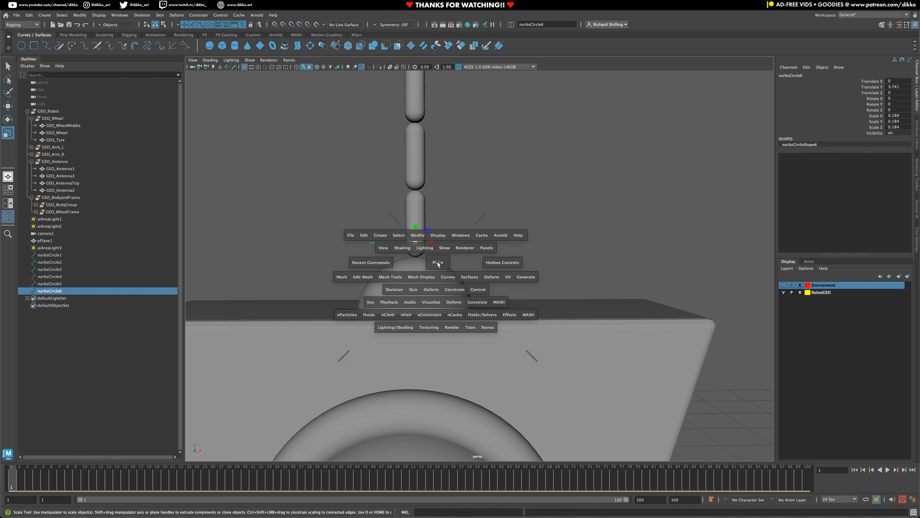
pyautogui.press('space')
pyautogui.moveTo(438, 263); pyautogui.dragTo(437, 283)
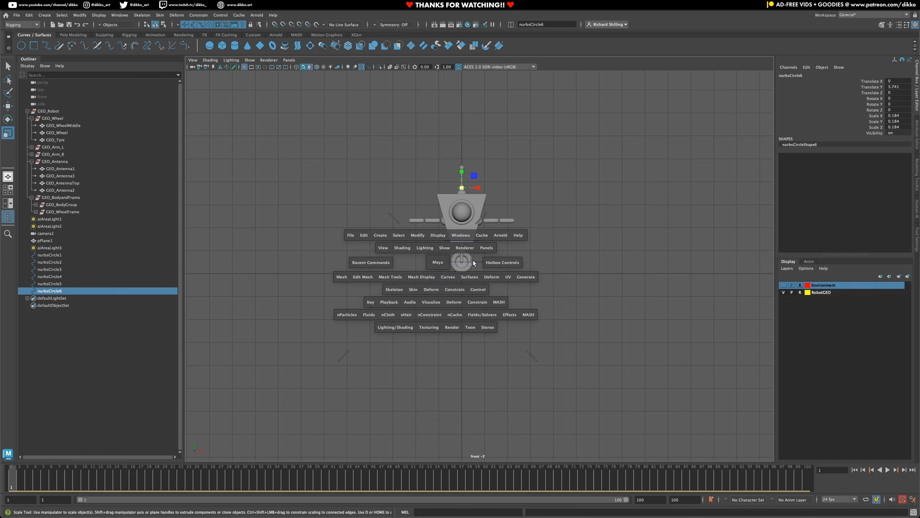
pyautogui.scroll(2, 470, 157)
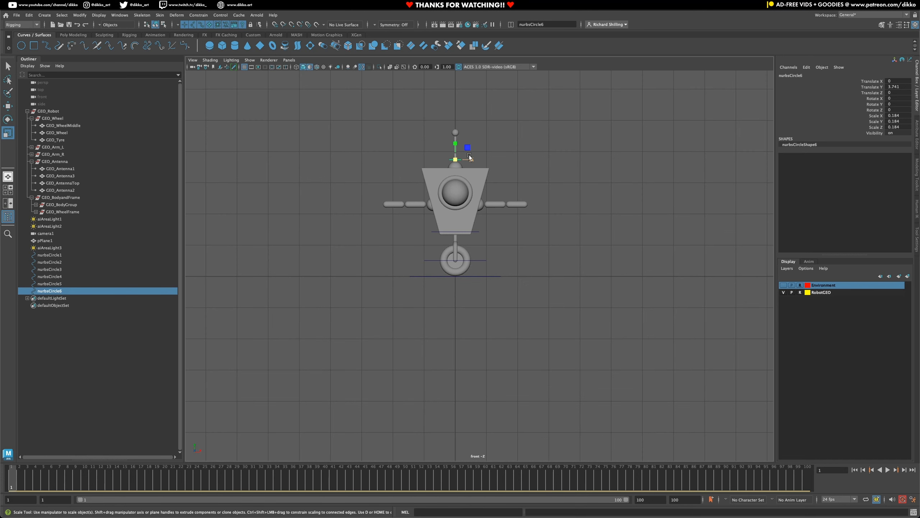
pyautogui.press('f')
pyautogui.press('e')
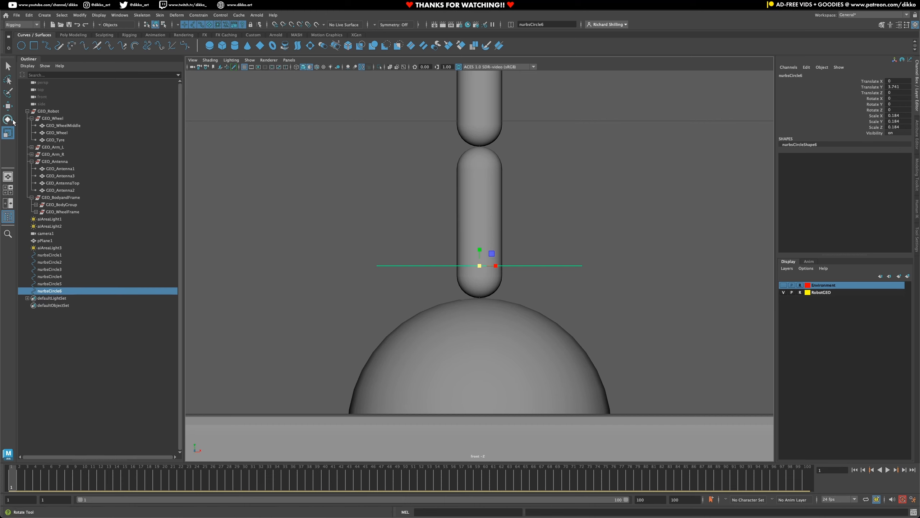
pyautogui.press('w')
pyautogui.moveTo(480, 246); pyautogui.dragTo(486, 277)
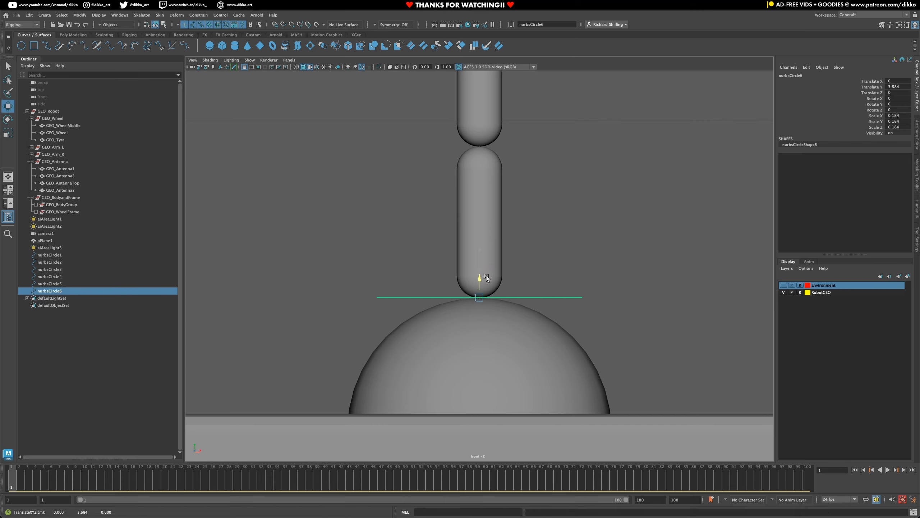
# Step: Duplicate the antenna base circle and raise the copy to about 3.96 in Y, at the joint between the lowest and middle segments
pyautogui.scroll(-5, 542, 278)
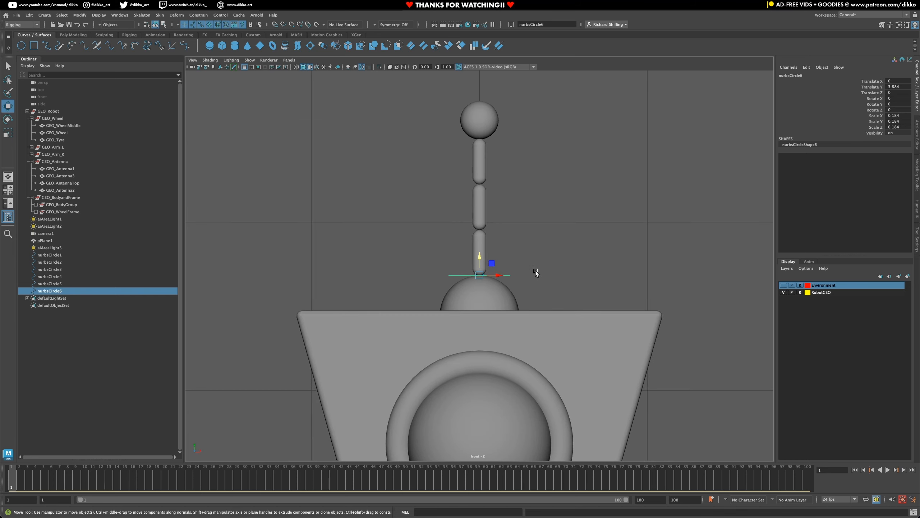
pyautogui.hotkey('ctrl', 'd')
pyautogui.moveTo(486, 259); pyautogui.dragTo(490, 214)
pyautogui.moveTo(489, 214); pyautogui.dragTo(490, 215, button='middle')
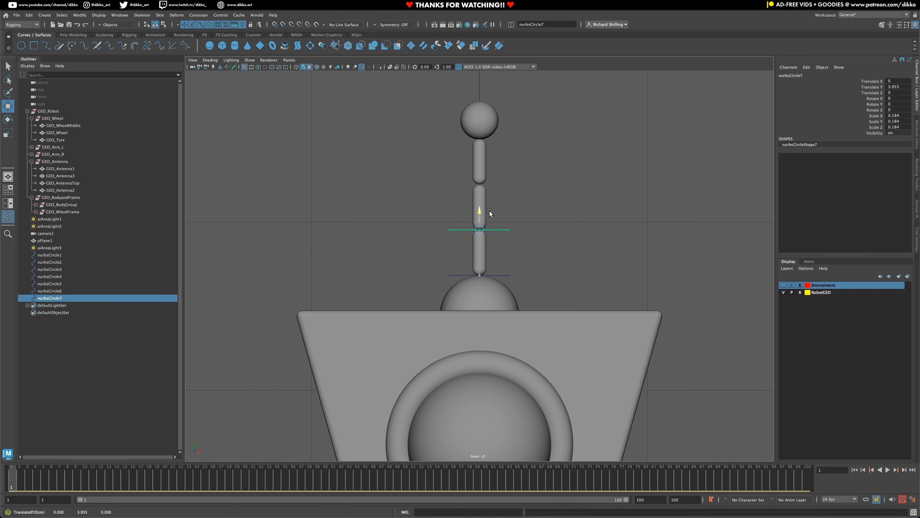
# Step: Add two more circle copies up the antenna, one at the upper segment joint and one below the top sphere at about 4.5 in Y
pyautogui.scroll(1, 489, 214)
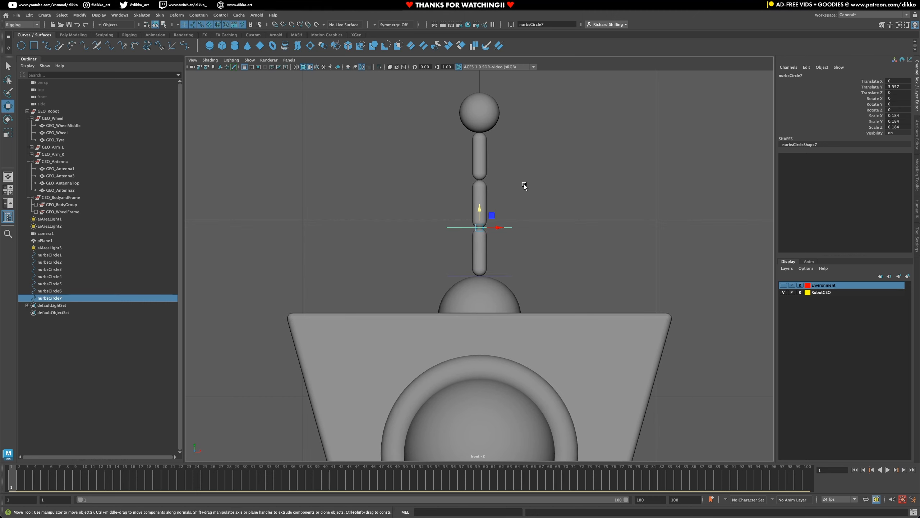
pyautogui.keyDown('alt'); pyautogui.moveTo(524, 187); pyautogui.dragTo(511, 263, button='middle'); pyautogui.keyUp('alt')
pyautogui.scroll(3, 507, 268)
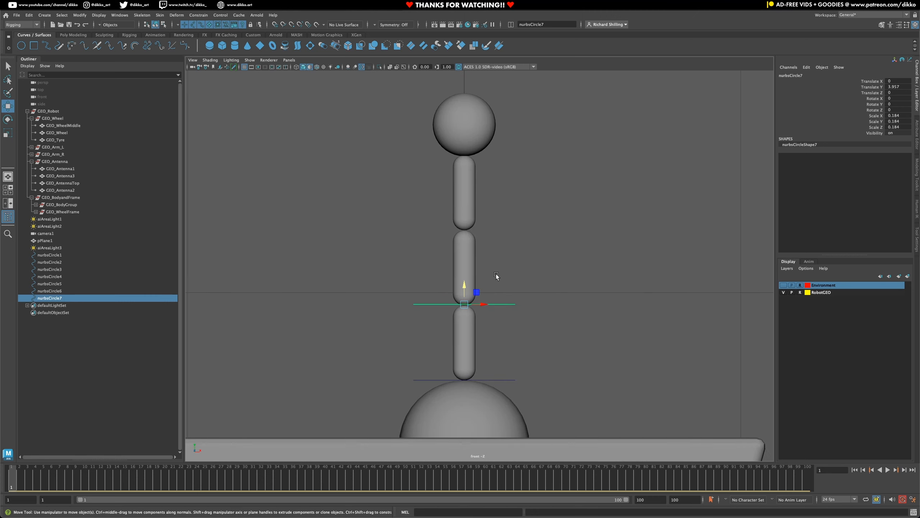
pyautogui.hotkey('ctrl', 'd')
pyautogui.moveTo(467, 287); pyautogui.dragTo(466, 139)
pyautogui.hotkey('ctrl', 'd')
pyautogui.scroll(-5, 516, 253)
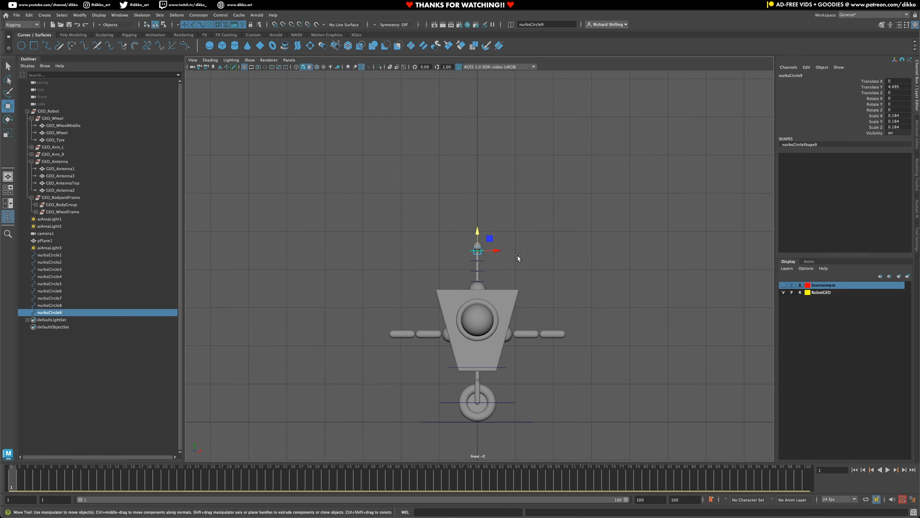
pyautogui.scroll(1, 505, 326)
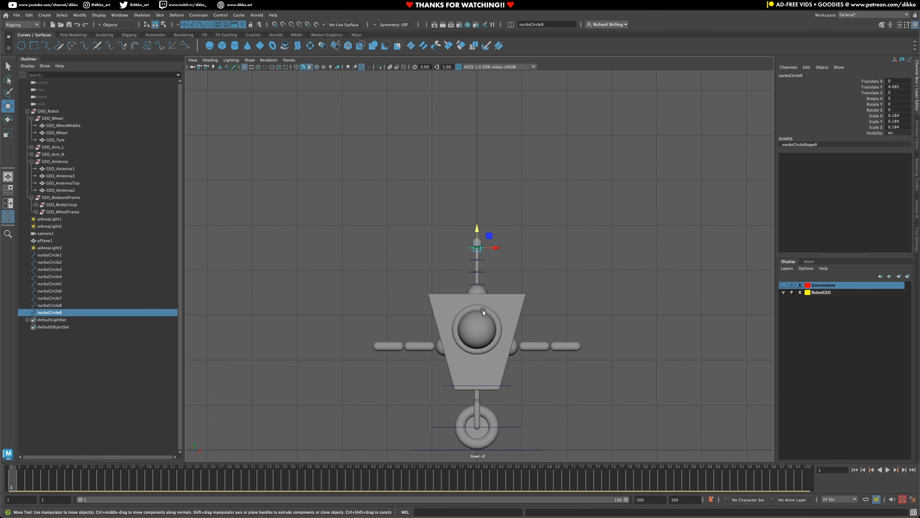
# Step: Duplicate the circle at the body's base and raise the copy to about 2.43 in Y, near arm height
pyautogui.press('space')
pyautogui.moveTo(484, 309); pyautogui.dragTo(484, 290)
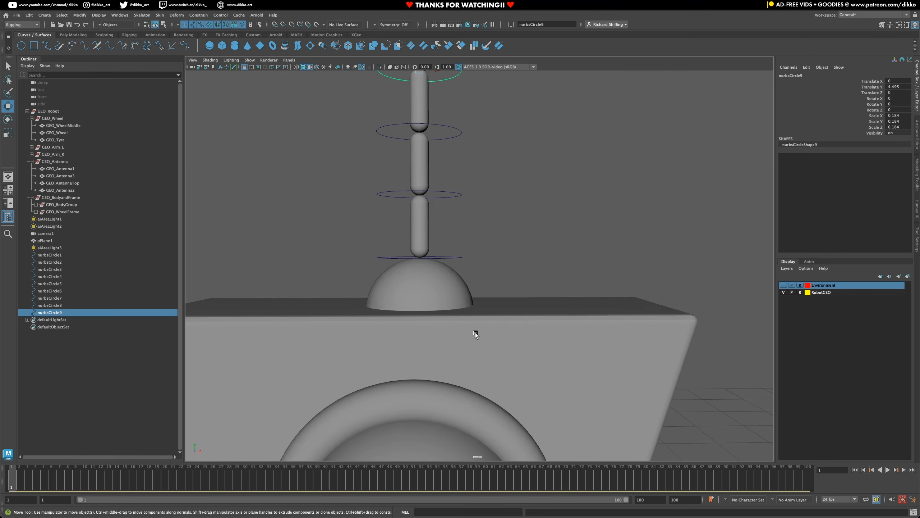
pyautogui.scroll(-3, 500, 335)
pyautogui.scroll(-5, 505, 337)
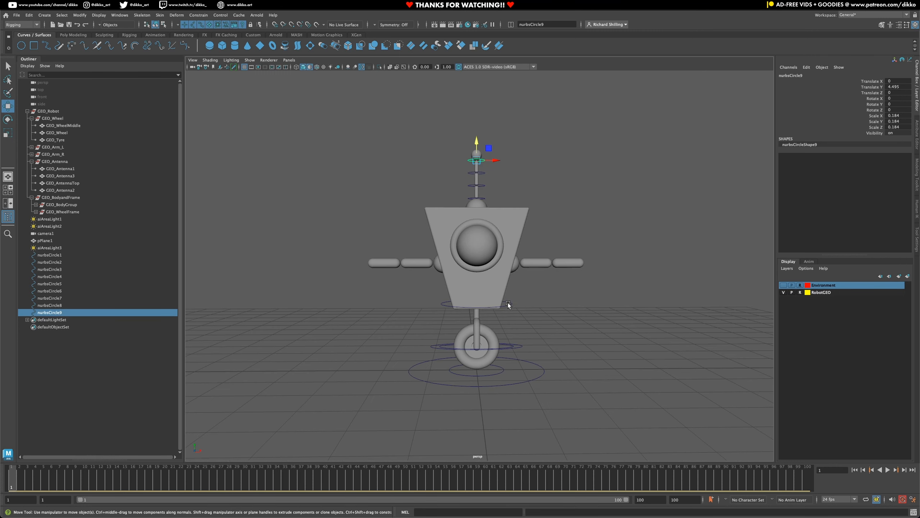
pyautogui.moveTo(509, 305)
pyautogui.keyDown('alt'); pyautogui.mouseDown()
pyautogui.moveTo(495, 311)
pyautogui.moveTo(503, 309)
pyautogui.mouseUp(); pyautogui.keyUp('alt')
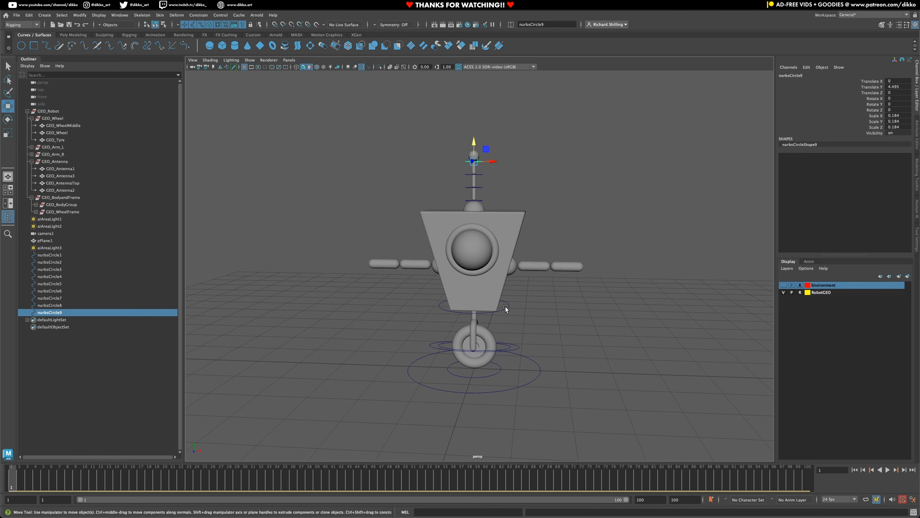
pyautogui.click(505, 308)
pyautogui.hotkey('ctrl', 'd')
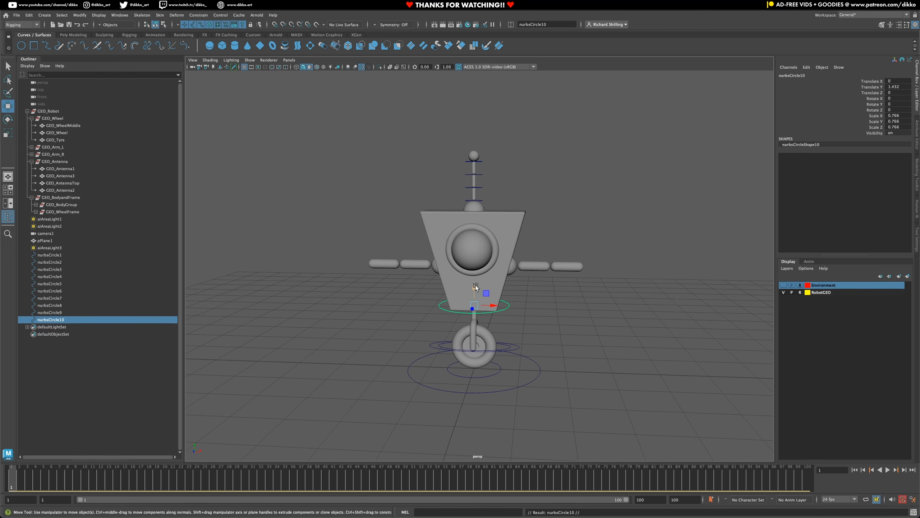
pyautogui.moveTo(474, 290); pyautogui.dragTo(475, 247)
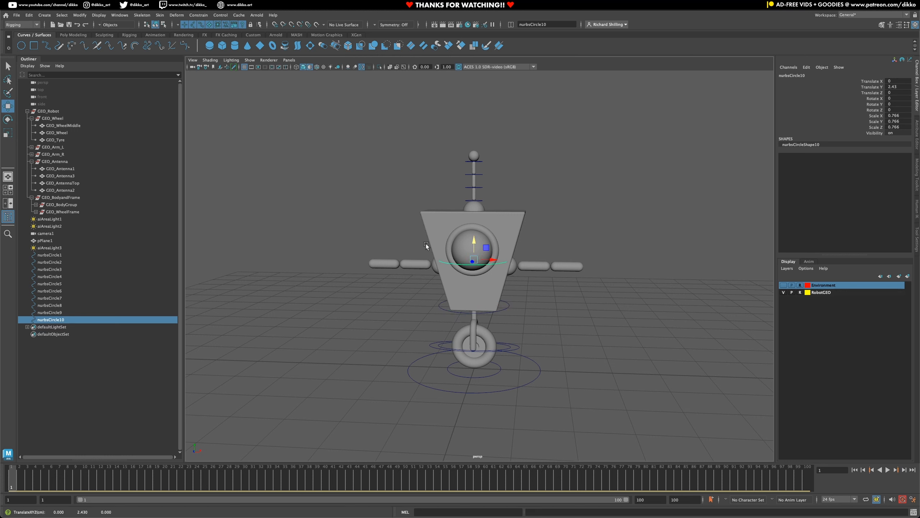
# Step: Rotate the copied circle to -90 in Z and move it to about 0.93 in X, beside the left shoulder
pyautogui.press('e')
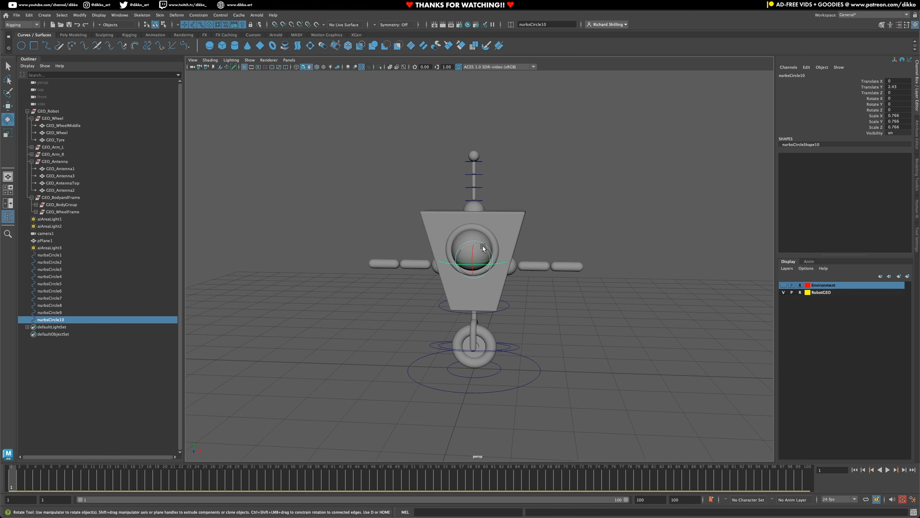
pyautogui.moveTo(483, 247); pyautogui.dragTo(485, 271)
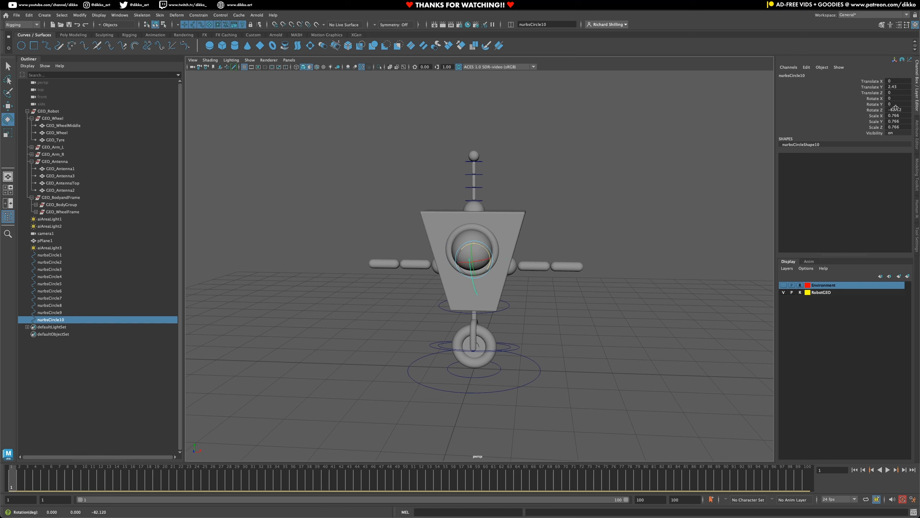
pyautogui.click(895, 109)
pyautogui.write('-90')
pyautogui.press('Return')
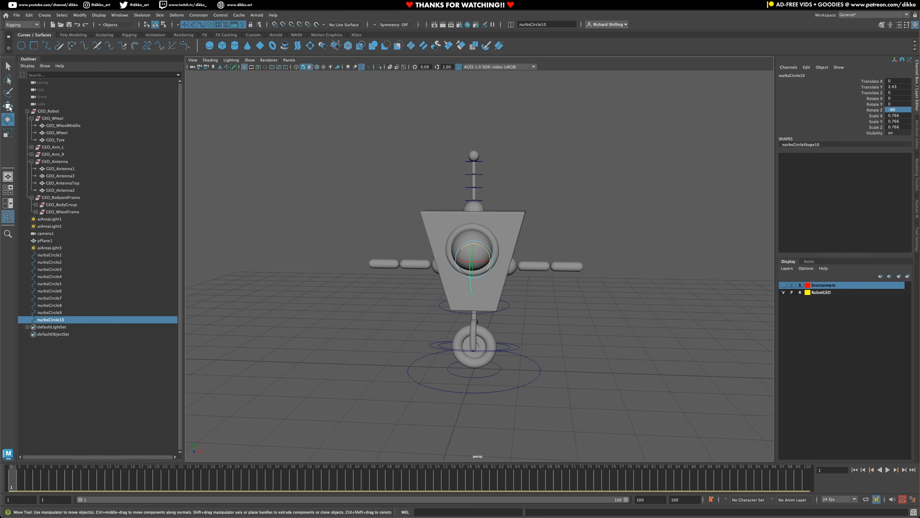
pyautogui.press('w')
pyautogui.moveTo(499, 259); pyautogui.dragTo(543, 265)
pyautogui.keyDown('alt'); pyautogui.moveTo(544, 265); pyautogui.dragTo(566, 295, button='right'); pyautogui.keyUp('alt')
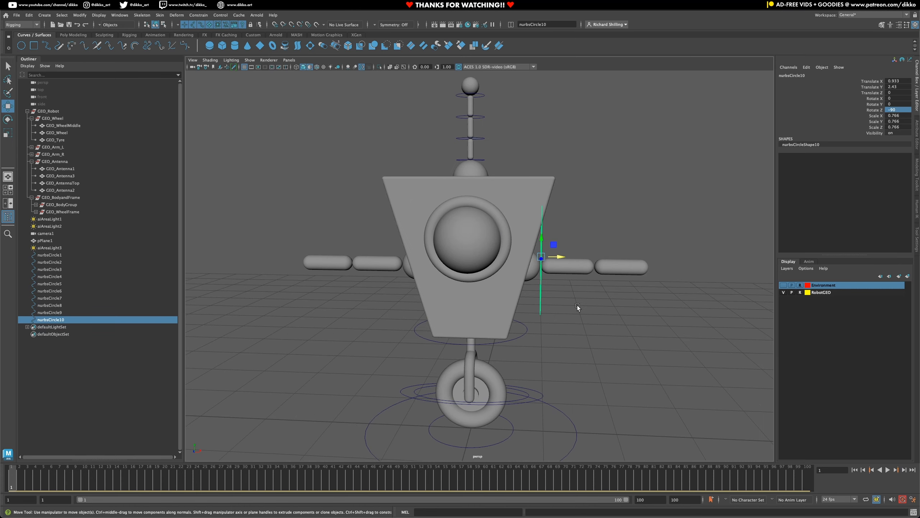
pyautogui.keyDown('alt'); pyautogui.moveTo(620, 314); pyautogui.dragTo(620, 305); pyautogui.keyUp('alt')
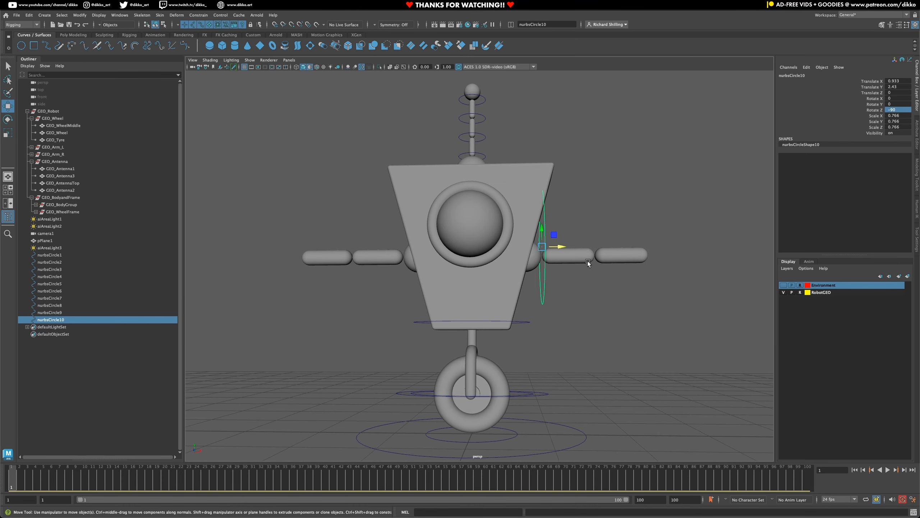
# Step: Match the shoulder circle's translation to the GEO_UpperArm_L mesh in the GEO_Arm_L group
pyautogui.click(586, 255)
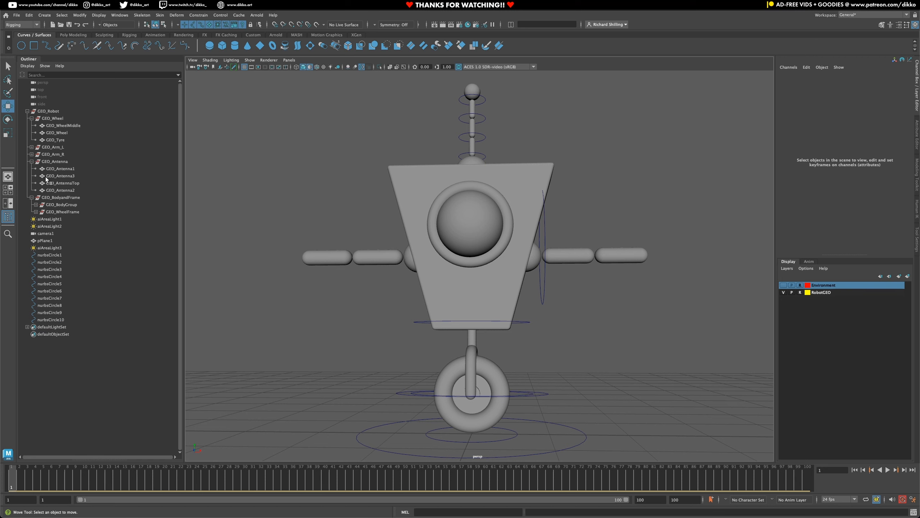
pyautogui.click(32, 161)
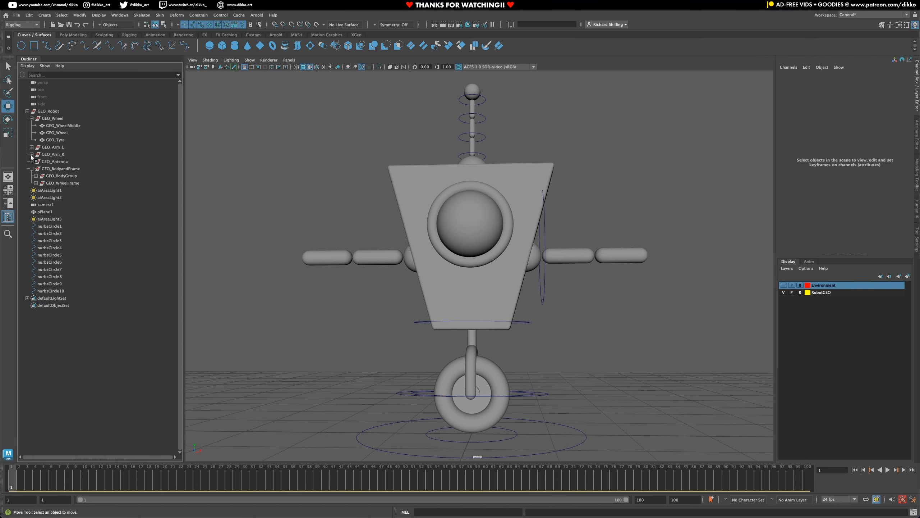
pyautogui.click(32, 147)
pyautogui.click(51, 154)
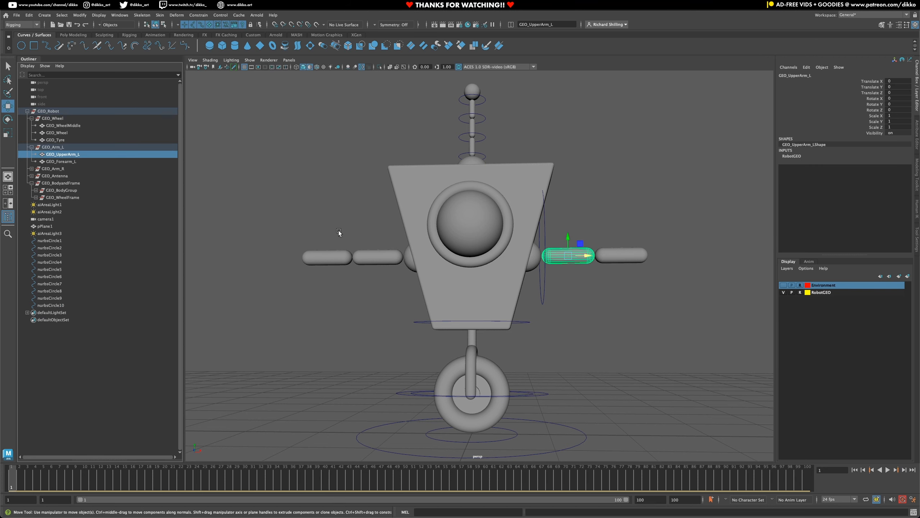
pyautogui.keyDown('alt'); pyautogui.moveTo(600, 241); pyautogui.dragTo(546, 268, button='middle'); pyautogui.keyUp('alt')
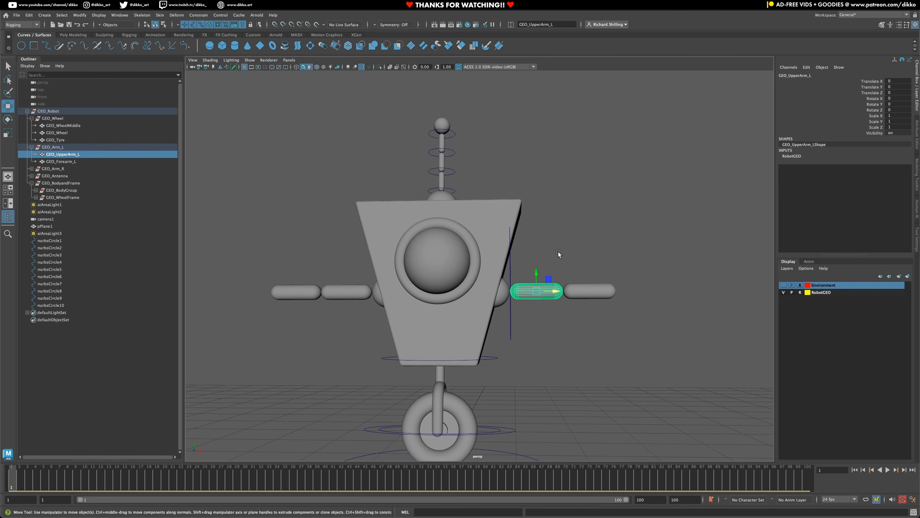
pyautogui.click(511, 314)
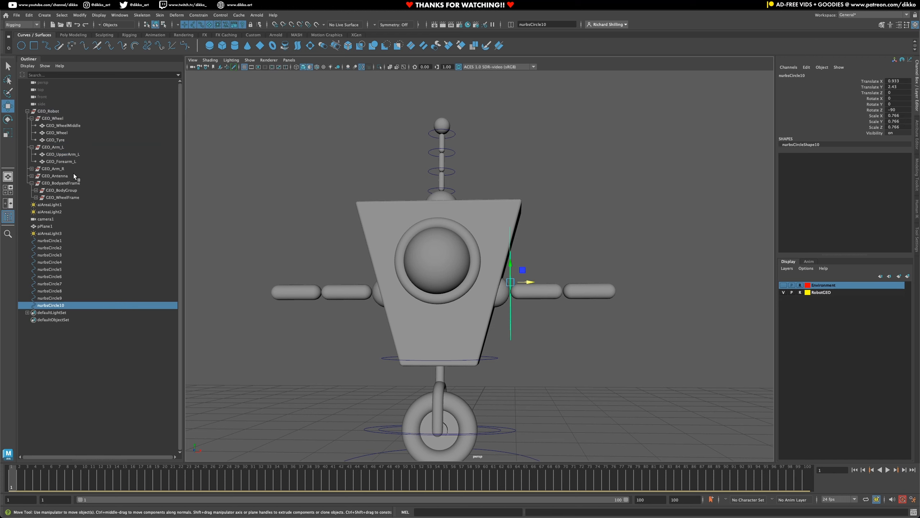
pyautogui.keyDown('ctrl'); pyautogui.click(64, 155); pyautogui.keyUp('ctrl')
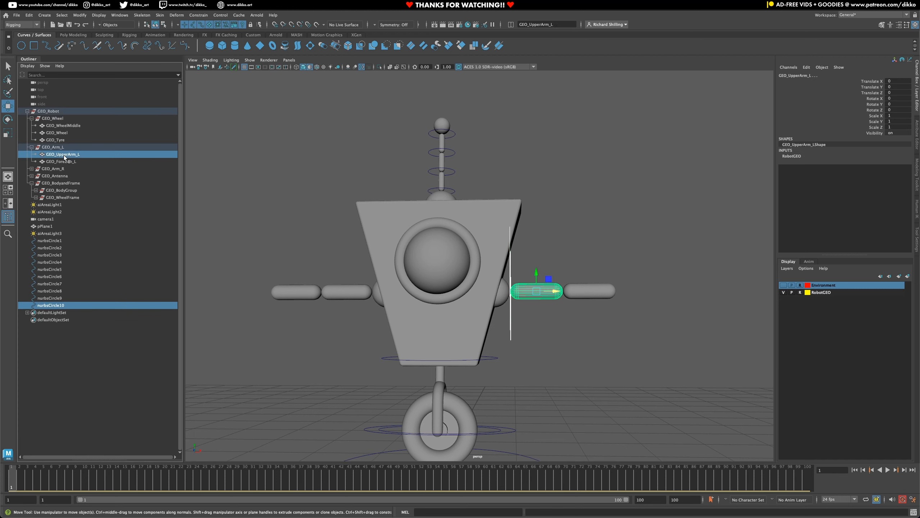
pyautogui.click(80, 15)
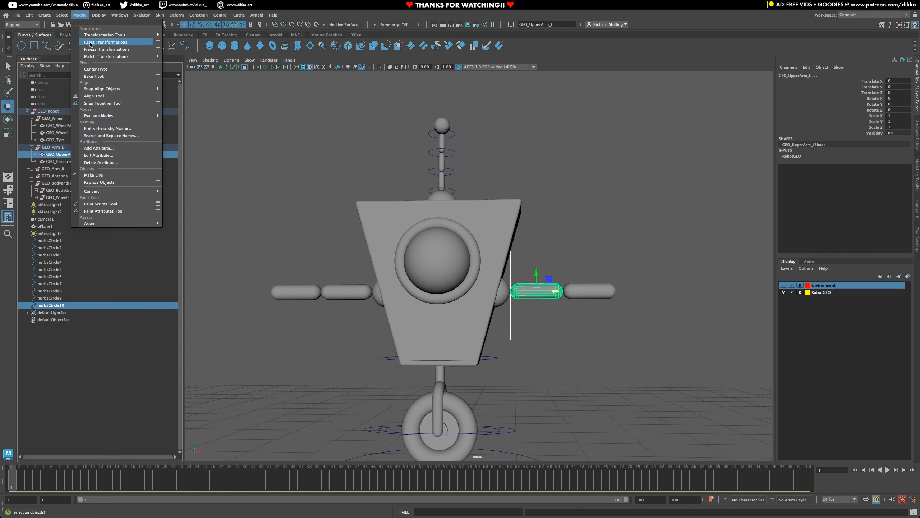
pyautogui.moveTo(96, 57)
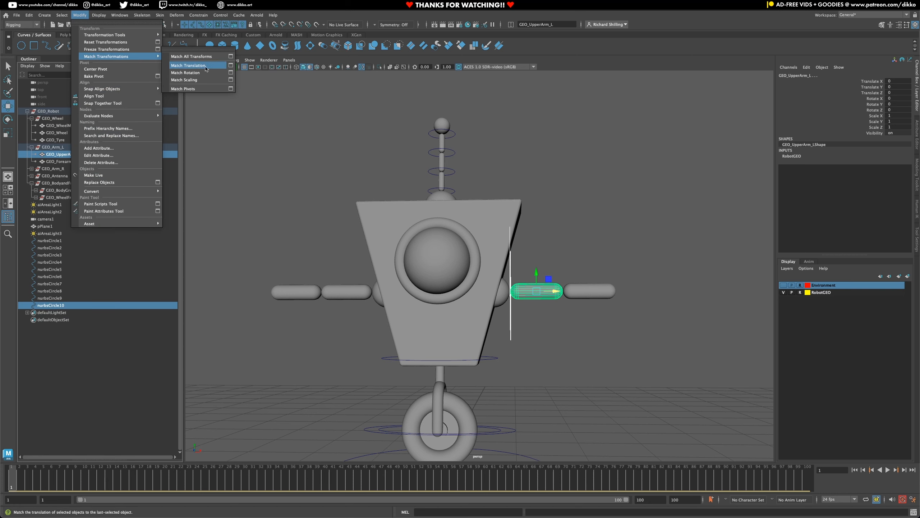
pyautogui.click(192, 65)
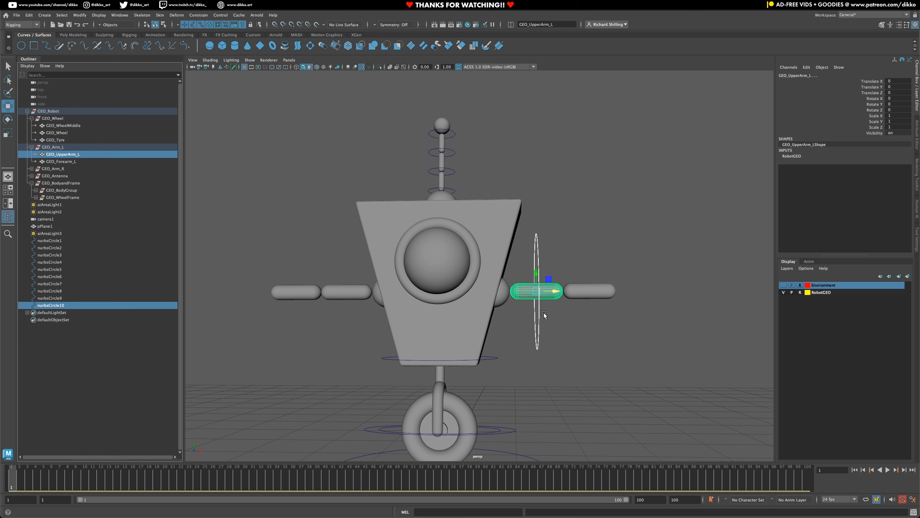
# Step: In the front view, move the circle to about 0.934 in X at the left shoulder joint and scale it uniformly to about 0.236
pyautogui.press('space')
pyautogui.moveTo(536, 324); pyautogui.dragTo(538, 345)
pyautogui.keyDown('alt'); pyautogui.moveTo(548, 375); pyautogui.dragTo(409, 185, button='middle'); pyautogui.keyUp('alt')
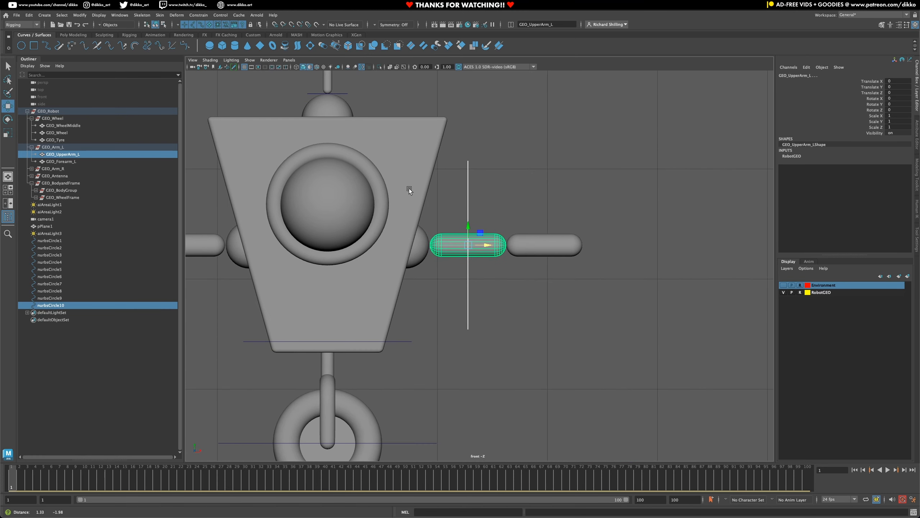
pyautogui.scroll(2, 409, 186)
pyautogui.moveTo(488, 243); pyautogui.dragTo(455, 241)
pyautogui.hotkey('ctrl', 'z')
pyautogui.moveTo(402, 300); pyautogui.dragTo(508, 328)
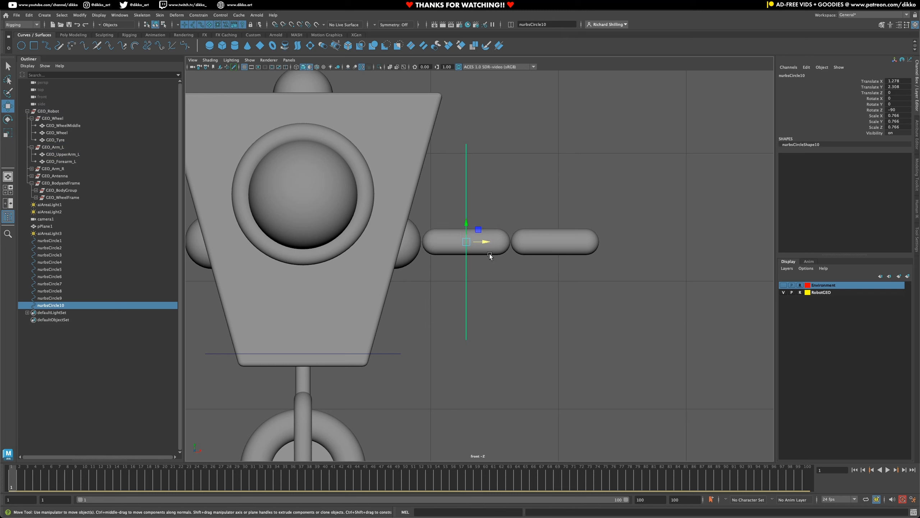
pyautogui.moveTo(486, 240); pyautogui.dragTo(365, 271)
pyautogui.press('r')
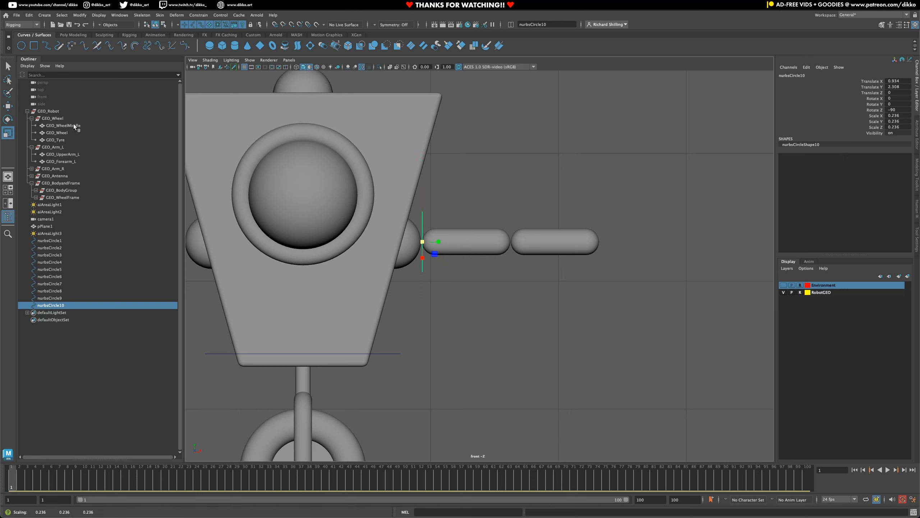
# Step: Duplicate the left shoulder circle and move the copy to about 1.625 in X, at the elbow joint
pyautogui.click(7, 106)
pyautogui.scroll(4, 479, 221)
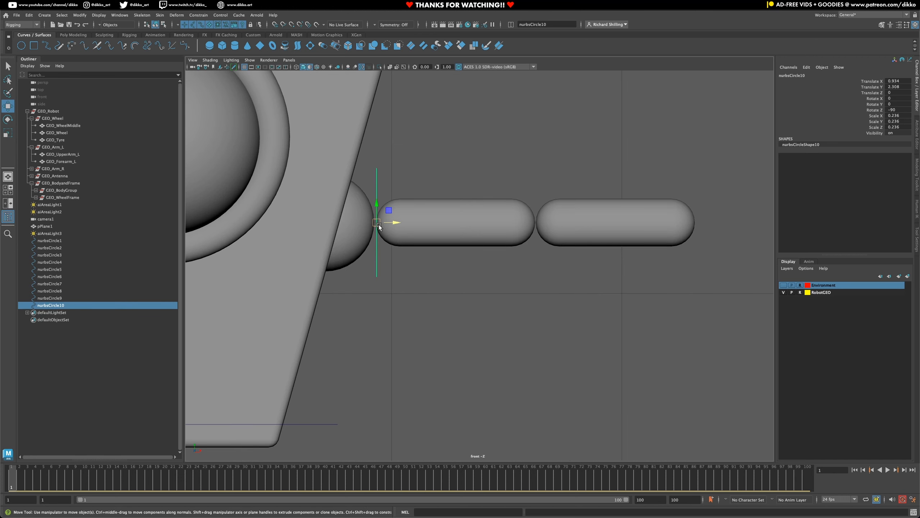
pyautogui.hotkey('ctrl', 'd')
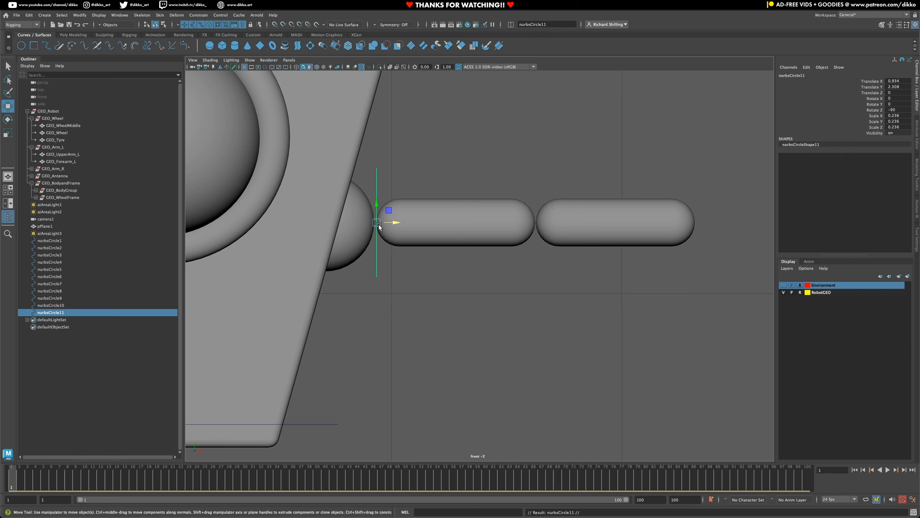
pyautogui.moveTo(390, 222); pyautogui.dragTo(551, 234)
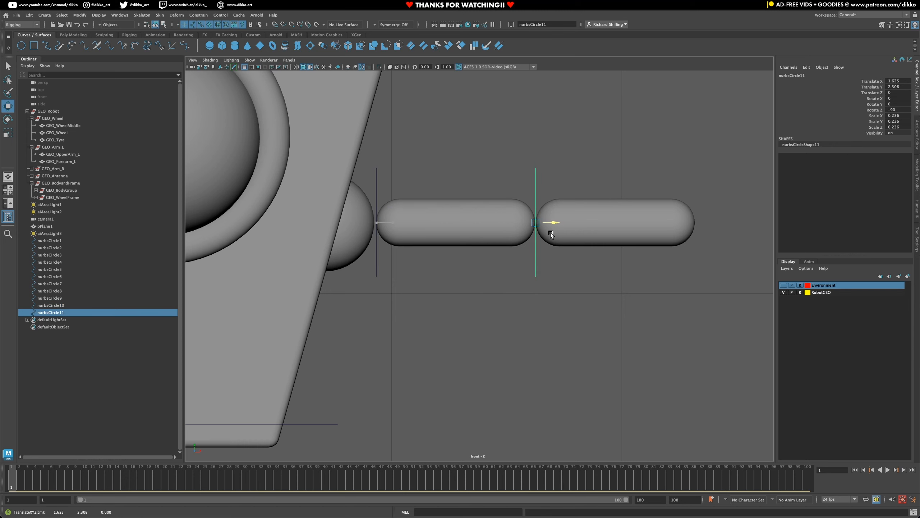
# Step: Duplicate the left shoulder circle and set the copy's Translate X to -0.934 to place it at the right shoulder
pyautogui.scroll(-5, 544, 318)
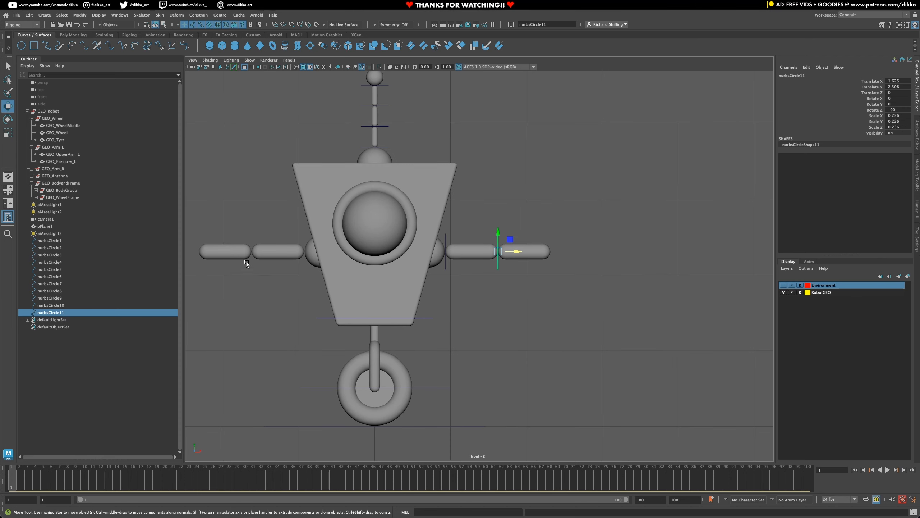
pyautogui.click(444, 267)
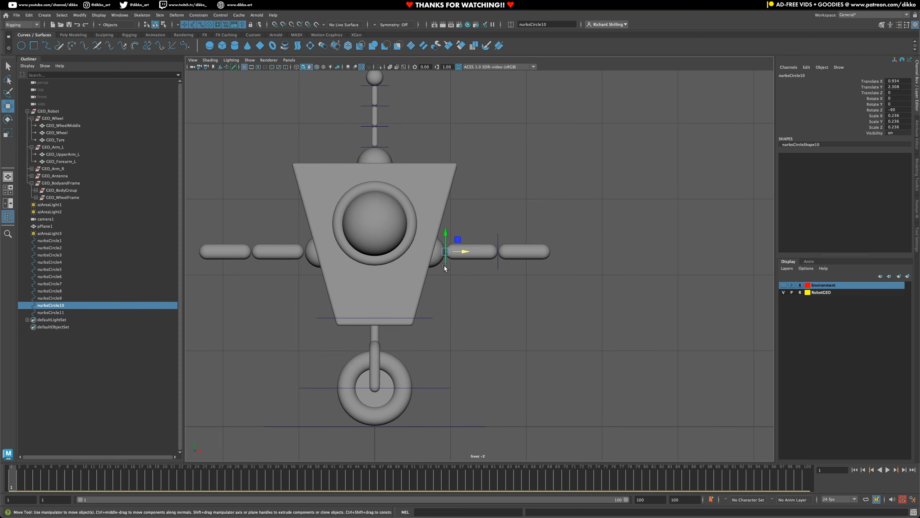
pyautogui.hotkey('ctrl', 'd')
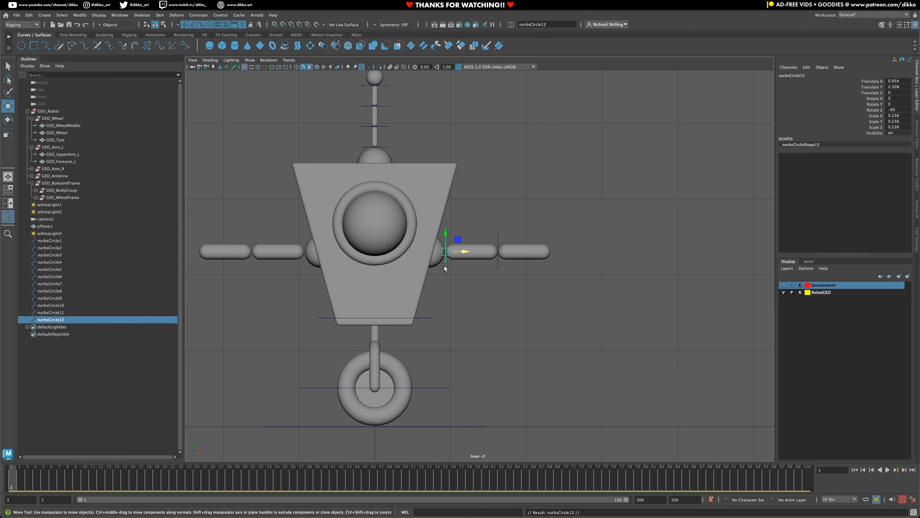
pyautogui.doubleClick(889, 81)
pyautogui.write('-')
pyautogui.press('Return')
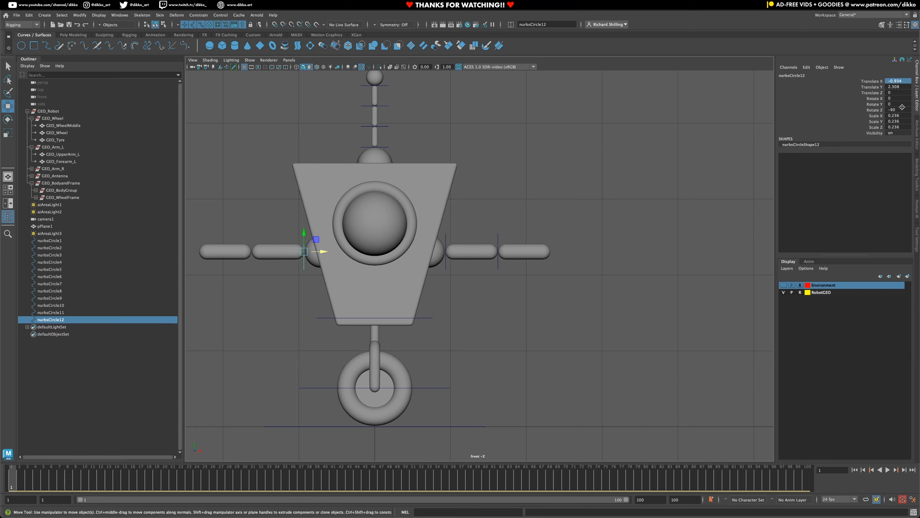
# Step: Duplicate the left elbow circle, set the copy's Translate X to -1.625 for the right elbow, and clear the selection
pyautogui.click(496, 264)
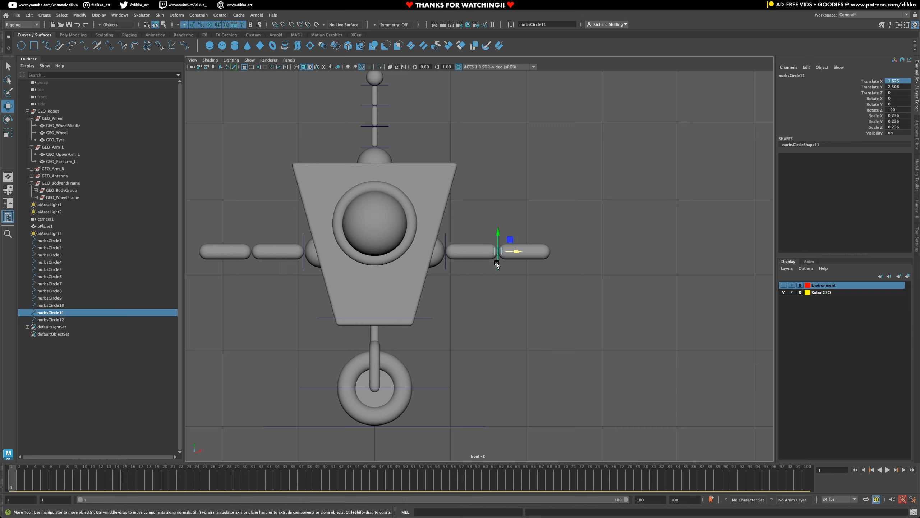
pyautogui.hotkey('ctrl', 'd')
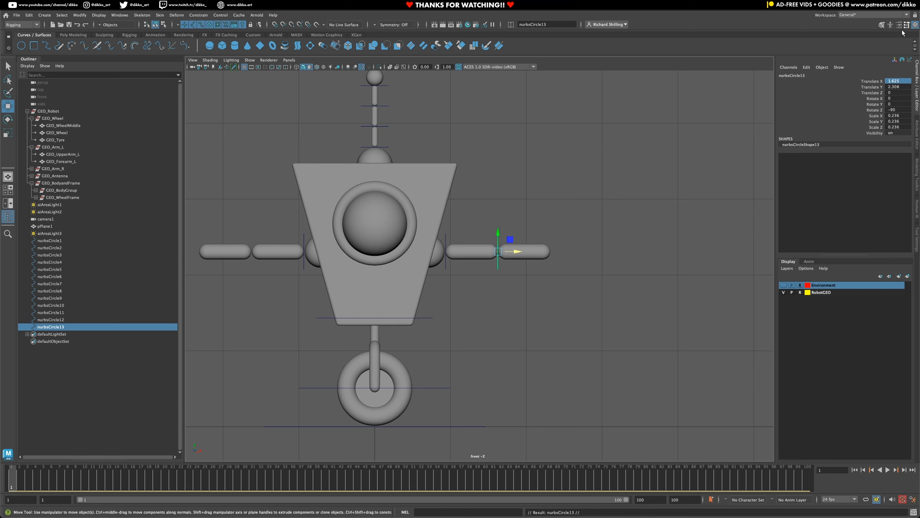
pyautogui.doubleClick(891, 82)
pyautogui.write('-')
pyautogui.press('Return')
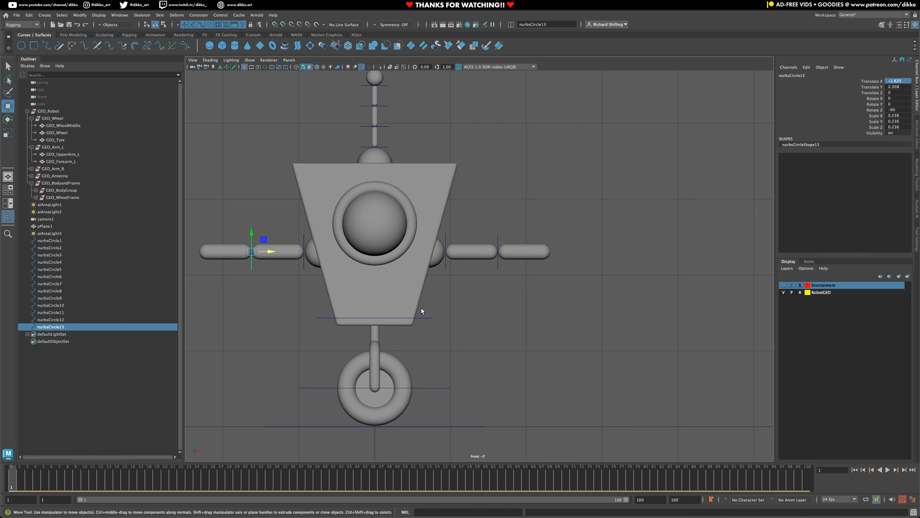
pyautogui.press('space')
pyautogui.moveTo(421, 309); pyautogui.dragTo(438, 293)
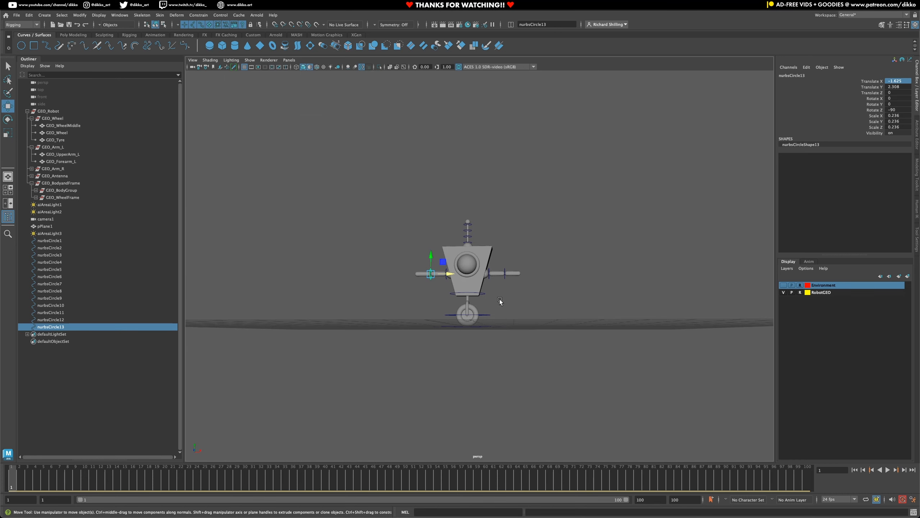
pyautogui.keyDown('alt'); pyautogui.moveTo(512, 293); pyautogui.dragTo(477, 306); pyautogui.keyUp('alt')
pyautogui.scroll(3, 471, 304)
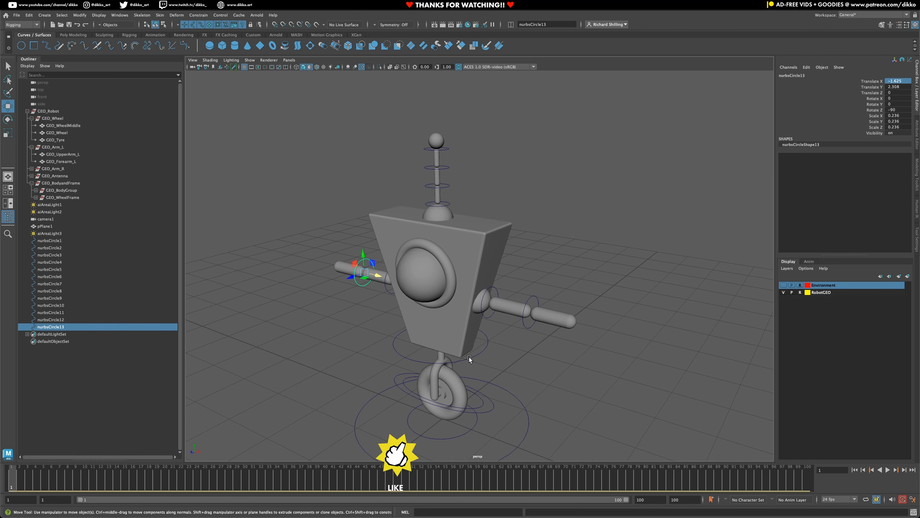
pyautogui.click(428, 288)
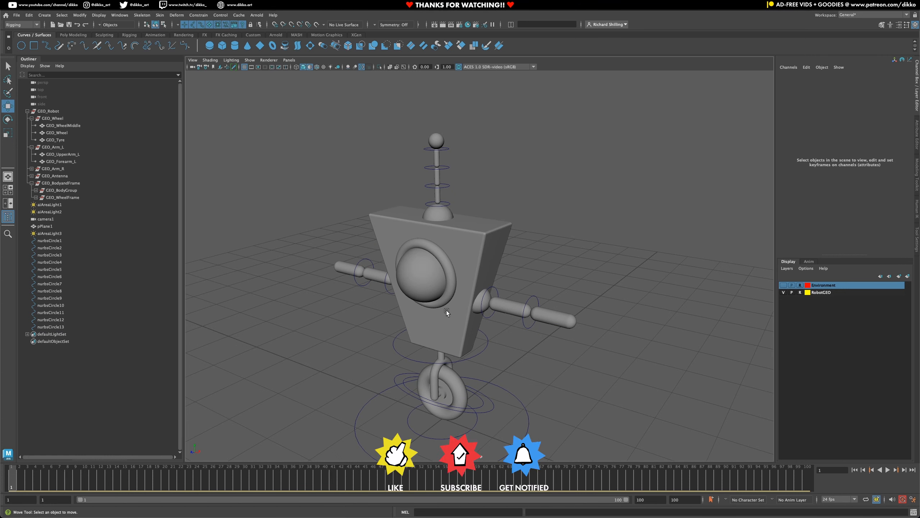
# Step: Show the robot's material colours in the viewport, expand GEO_BodyGroup and GEO_Eye in the hierarchy, and select GEO_Eyball
pyautogui.click(310, 68)
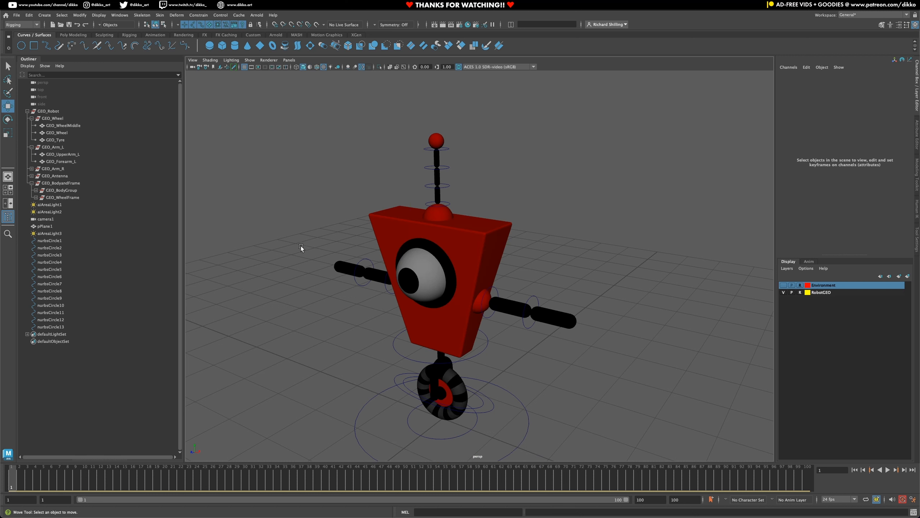
pyautogui.click(61, 198)
pyautogui.click(58, 176)
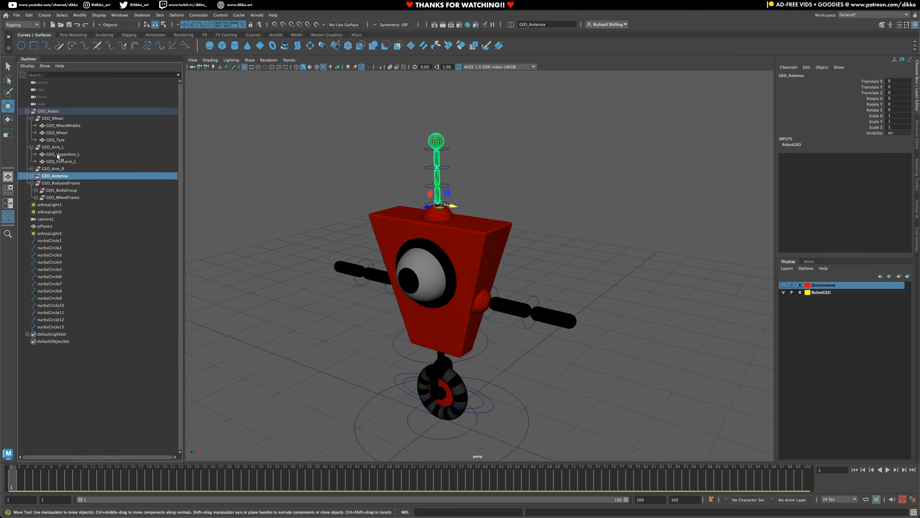
pyautogui.click(36, 190)
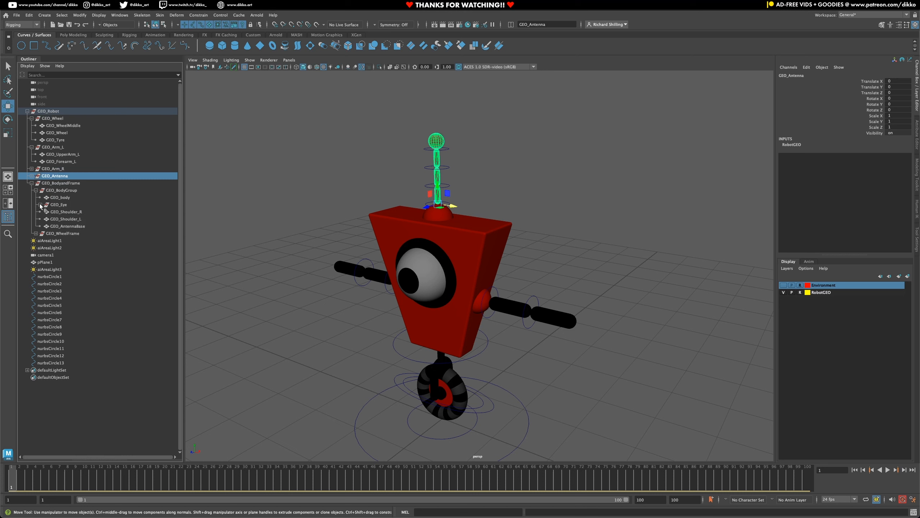
pyautogui.click(40, 205)
pyautogui.click(73, 218)
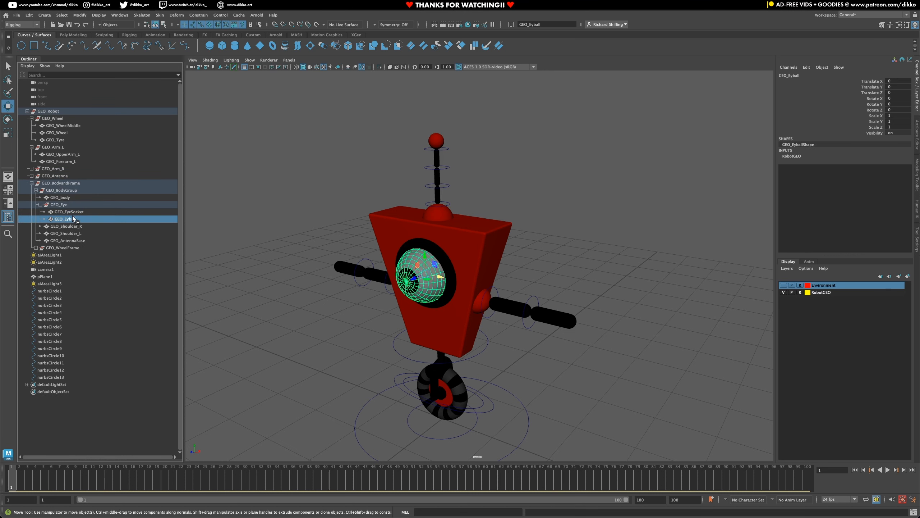
pyautogui.keyDown('alt'); pyautogui.moveTo(513, 291); pyautogui.dragTo(448, 267); pyautogui.keyUp('alt')
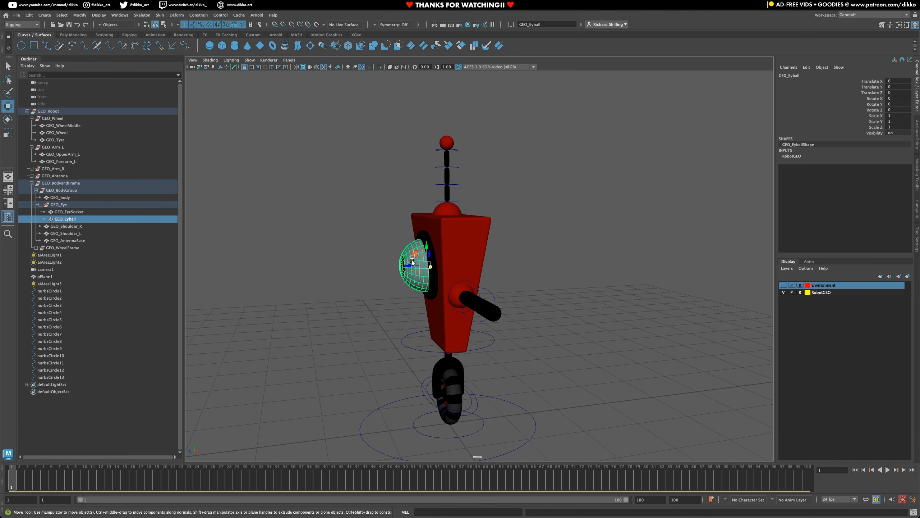
pyautogui.keyDown('alt'); pyautogui.moveTo(457, 325); pyautogui.dragTo(501, 339); pyautogui.keyUp('alt')
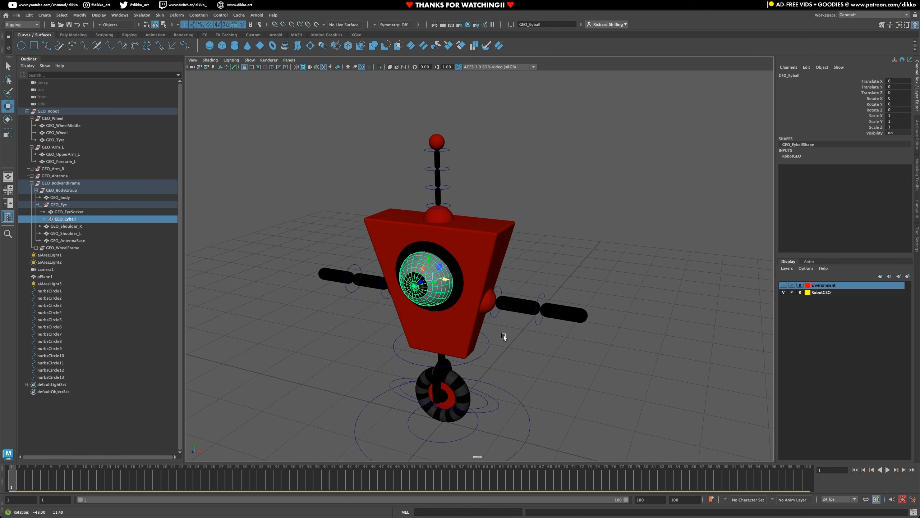
# Step: Duplicate the small ground circle and match only the copy's translation to GEO_Eyball
pyautogui.click(467, 435)
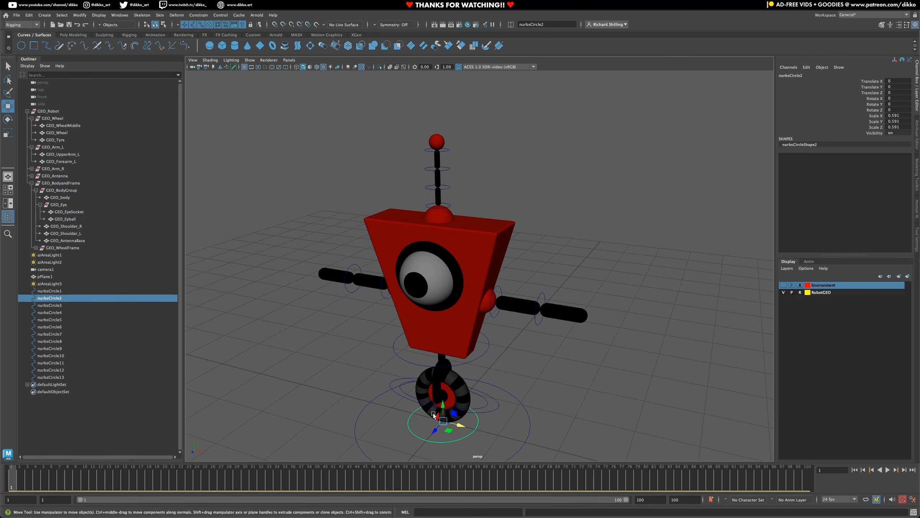
pyautogui.hotkey('ctrl', 'd')
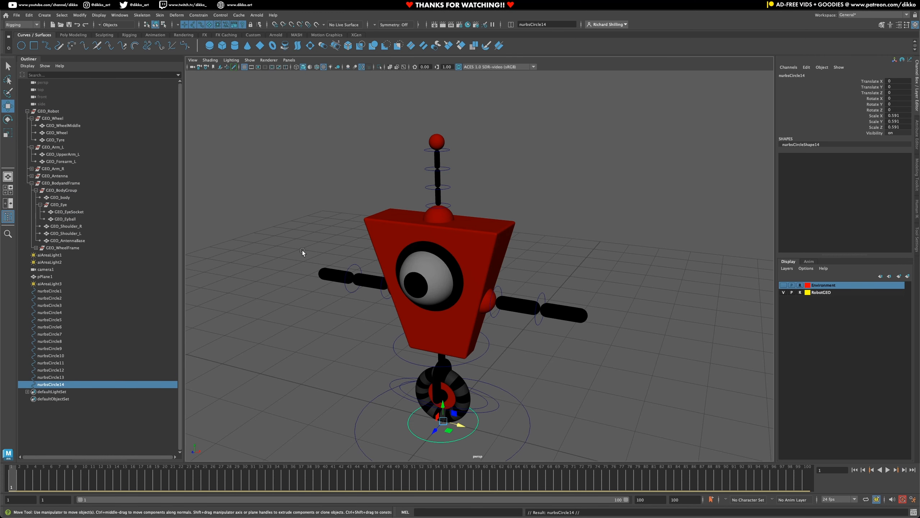
pyautogui.keyDown('ctrl'); pyautogui.click(71, 218); pyautogui.keyUp('ctrl')
pyautogui.click(95, 16)
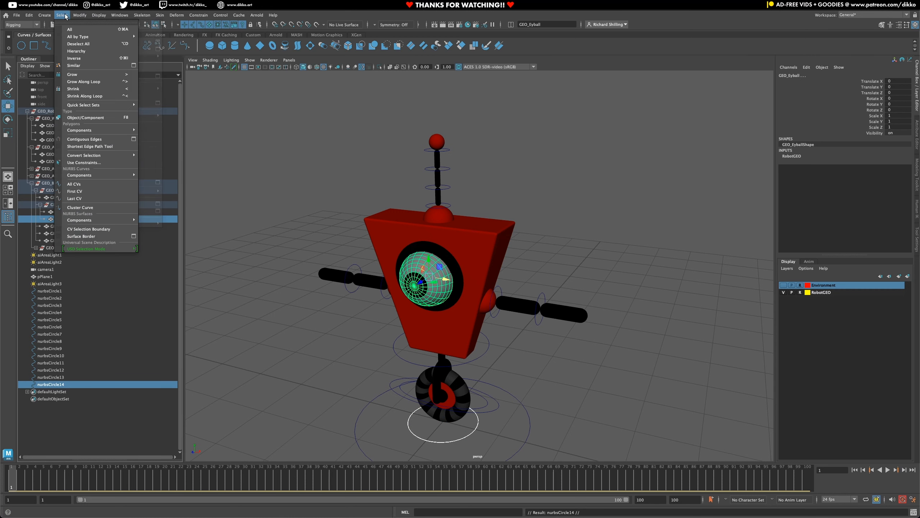
pyautogui.moveTo(79, 15)
pyautogui.moveTo(120, 56)
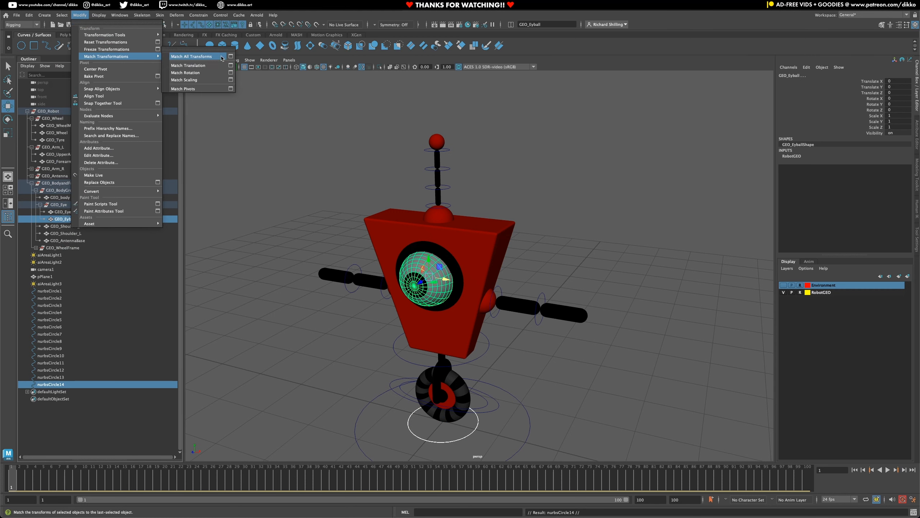
pyautogui.click(209, 66)
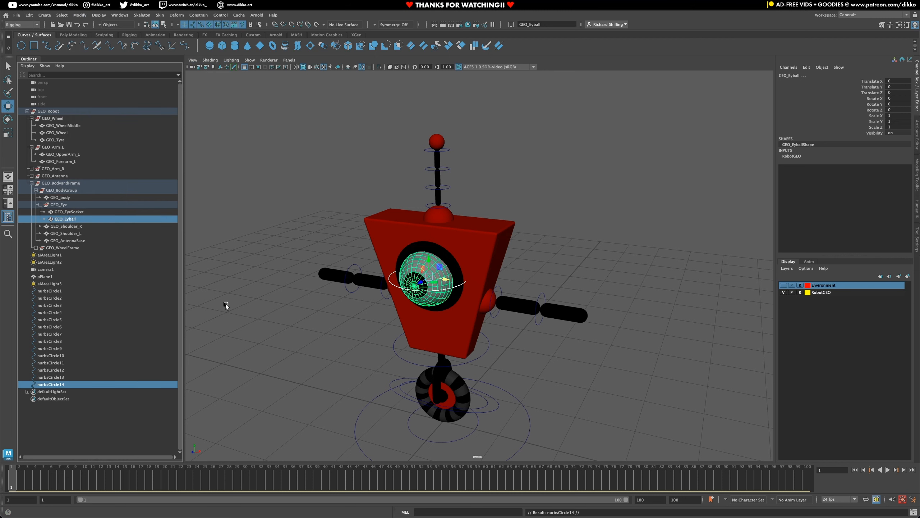
# Step: Stand the eye circle upright around the eyeball by setting its Rotate X to 90
pyautogui.click(71, 416)
pyautogui.click(61, 385)
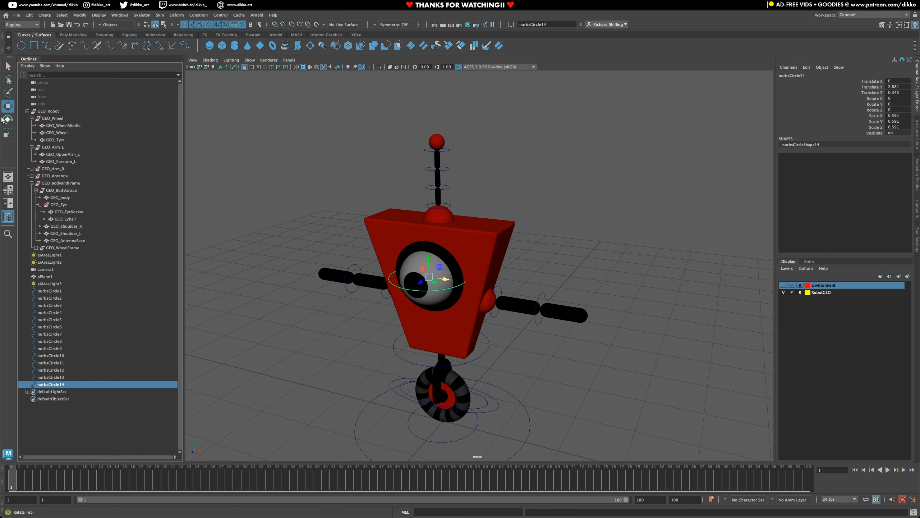
pyautogui.press('e')
pyautogui.moveTo(425, 267); pyautogui.dragTo(425, 290)
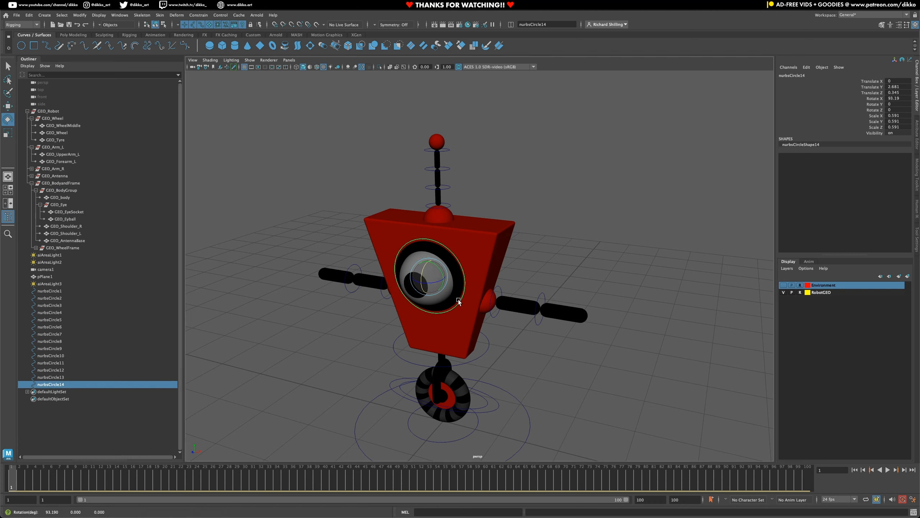
pyautogui.keyDown('alt'); pyautogui.moveTo(525, 330); pyautogui.dragTo(593, 335); pyautogui.keyUp('alt')
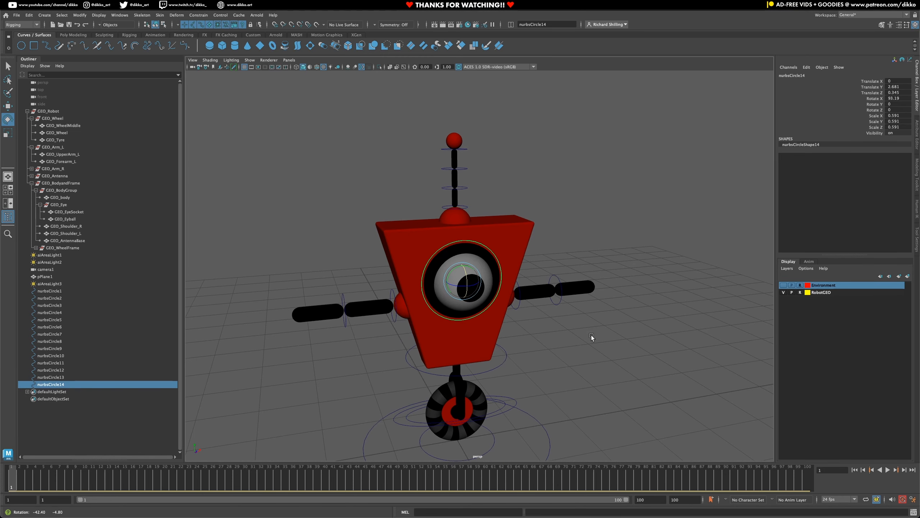
pyautogui.doubleClick(893, 98)
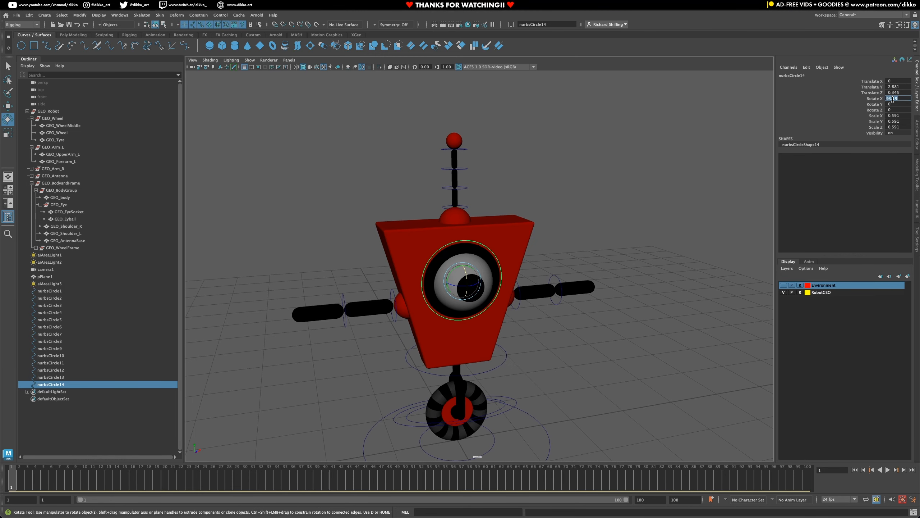
pyautogui.write('90')
pyautogui.press('Return')
# Step: Move the eye circle forward in front of the eyeball, to about 0.724 in Translate Z
pyautogui.keyDown('alt'); pyautogui.moveTo(562, 390); pyautogui.dragTo(470, 342); pyautogui.keyUp('alt')
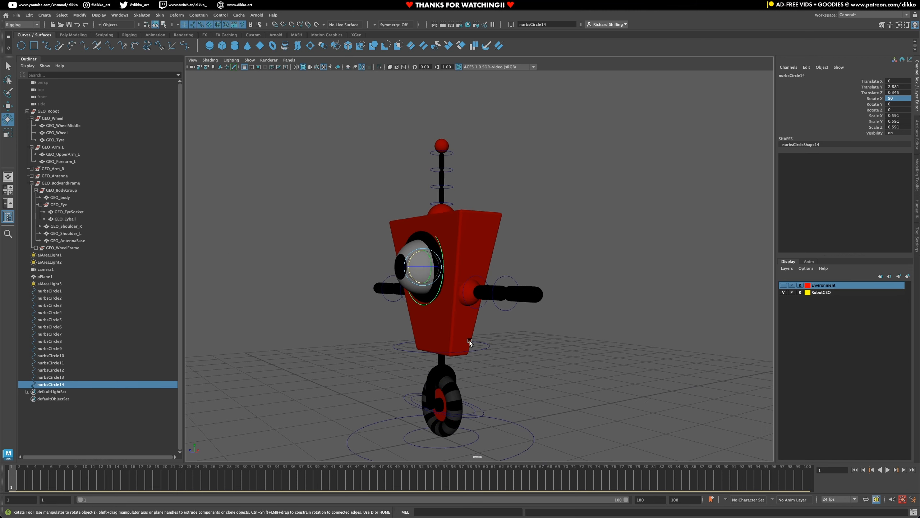
pyautogui.scroll(8, 402, 248)
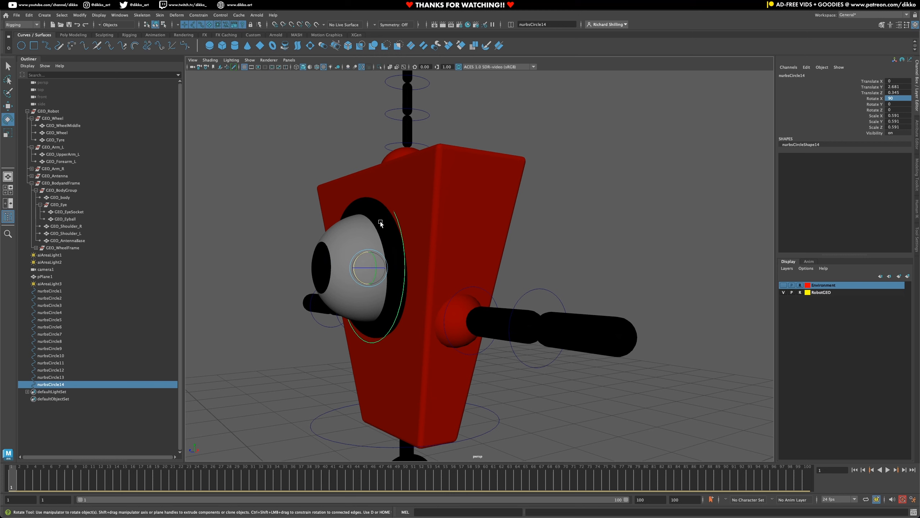
pyautogui.keyDown('alt'); pyautogui.moveTo(558, 247); pyautogui.dragTo(666, 224, button='middle'); pyautogui.keyUp('alt')
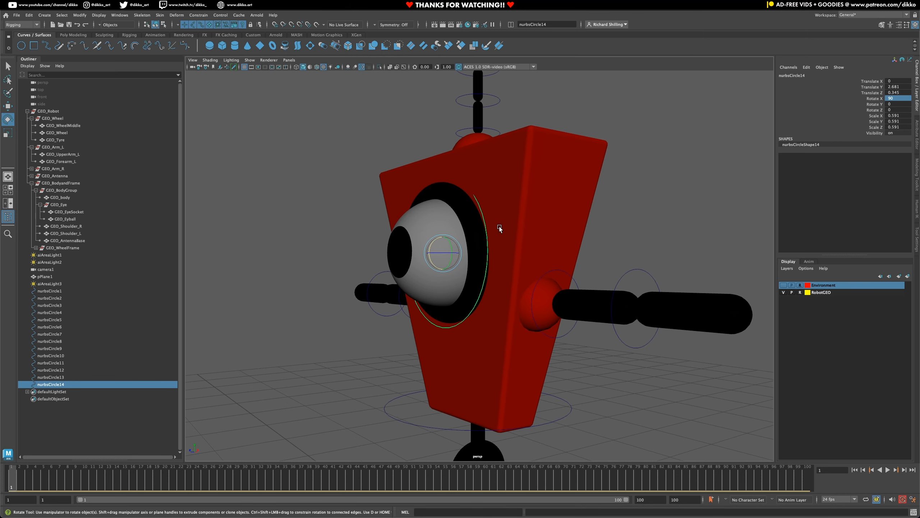
pyautogui.keyDown('alt'); pyautogui.moveTo(350, 311); pyautogui.dragTo(360, 280); pyautogui.keyUp('alt')
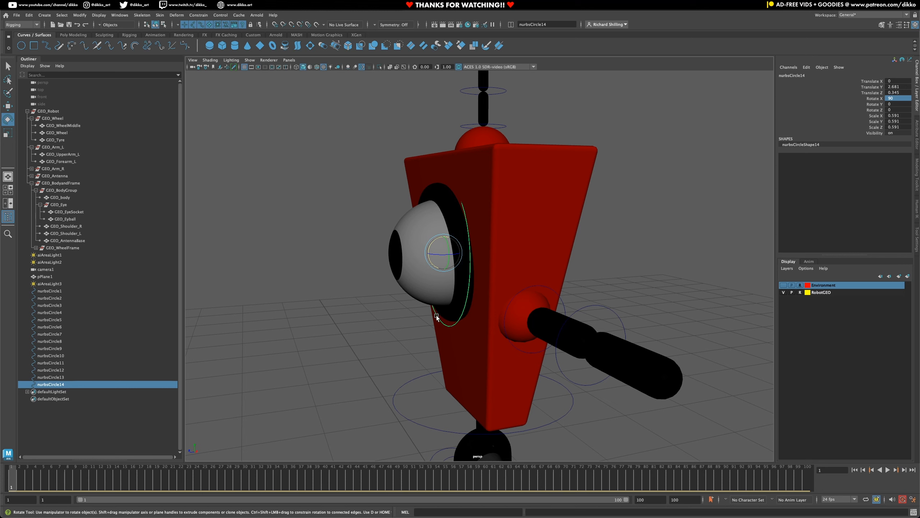
pyautogui.press('w')
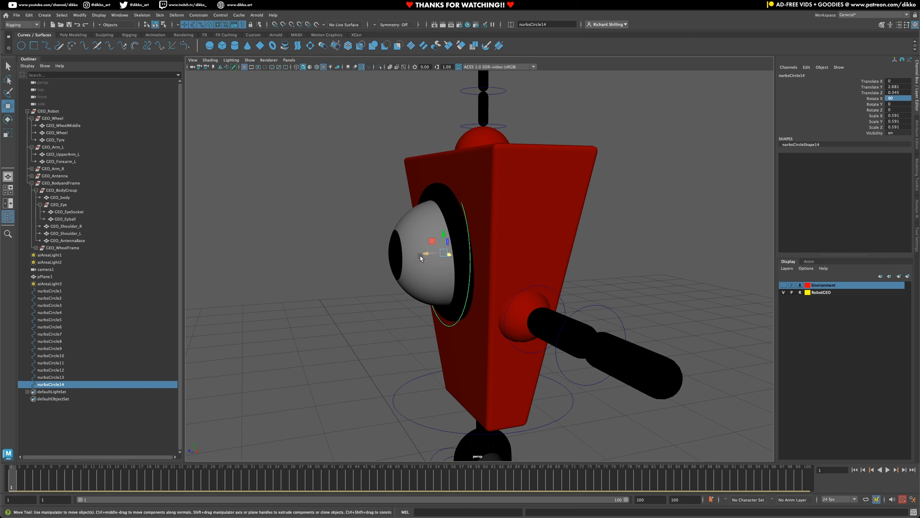
pyautogui.moveTo(420, 257); pyautogui.dragTo(380, 259)
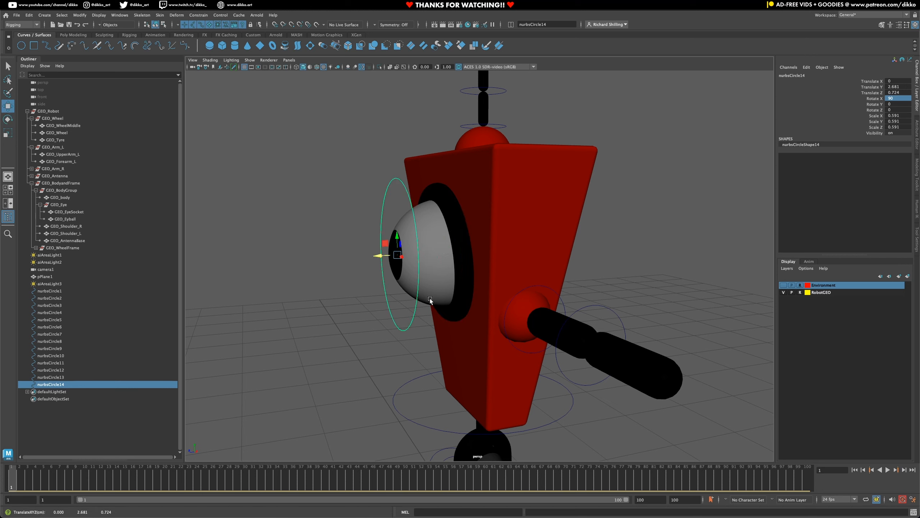
# Step: Move the eye circle's pivot back inside the eyeball, near its centre, leaving the curve in front
pyautogui.press('d')
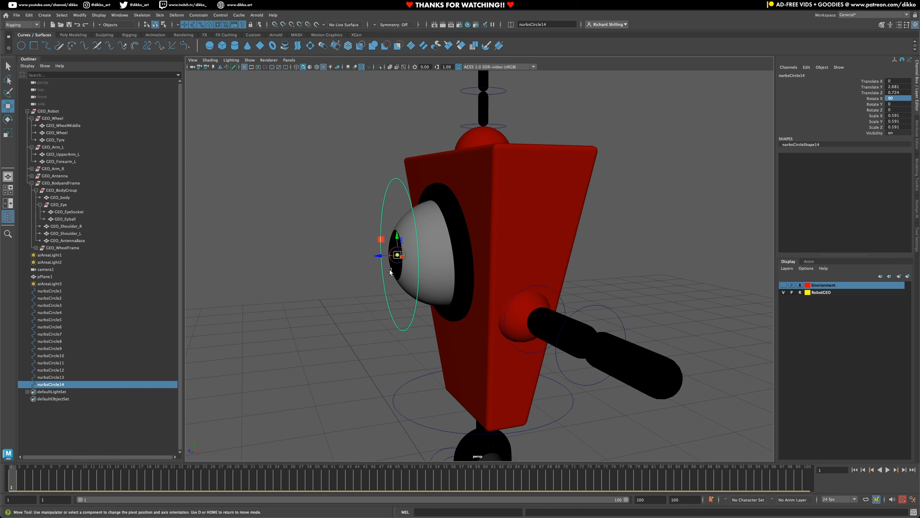
pyautogui.moveTo(381, 258); pyautogui.dragTo(434, 255)
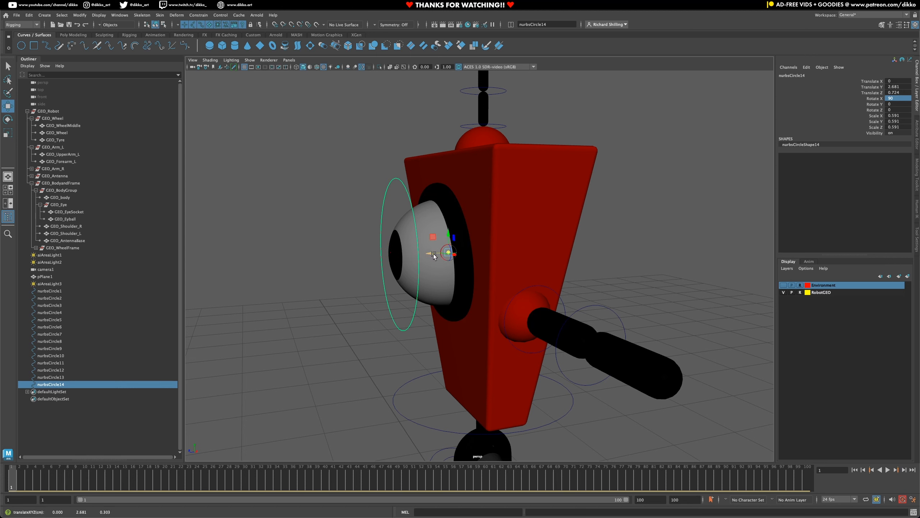
pyautogui.press('d')
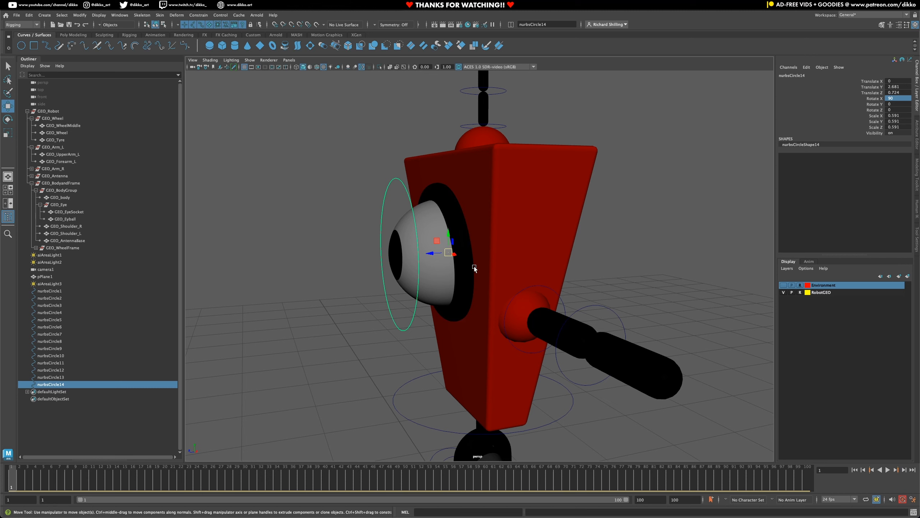
# Step: Match the eye circle's translation to GEO_Eyball so its pivot aligns with the eyeball's, and clear the selection
pyautogui.click(74, 219)
pyautogui.click(59, 384)
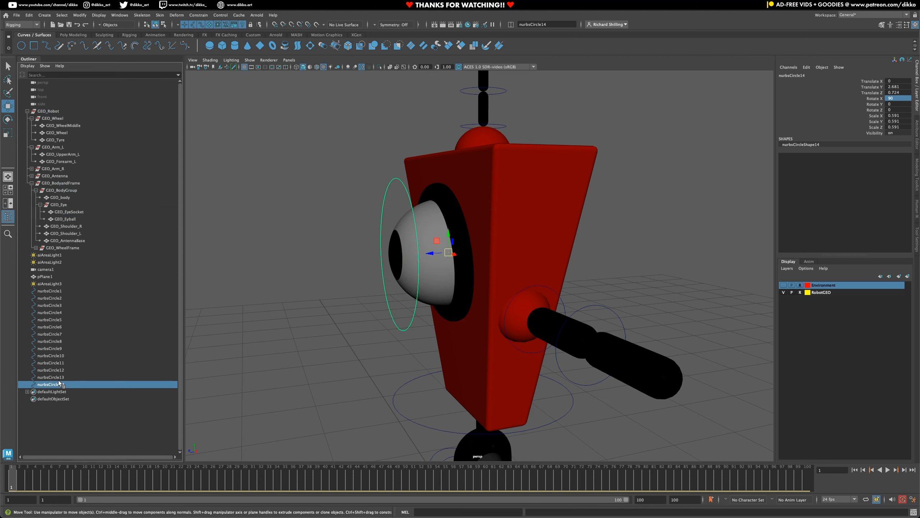
pyautogui.keyDown('ctrl'); pyautogui.click(67, 219); pyautogui.keyUp('ctrl')
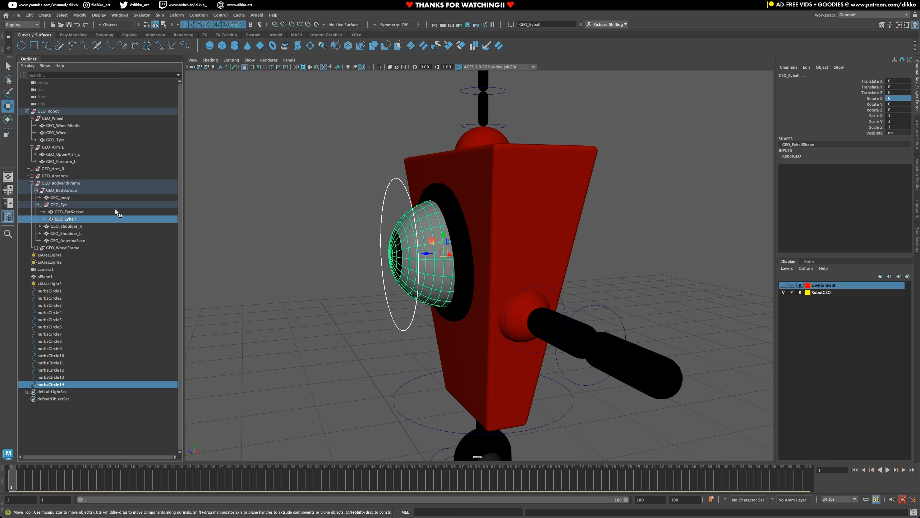
pyautogui.click(82, 15)
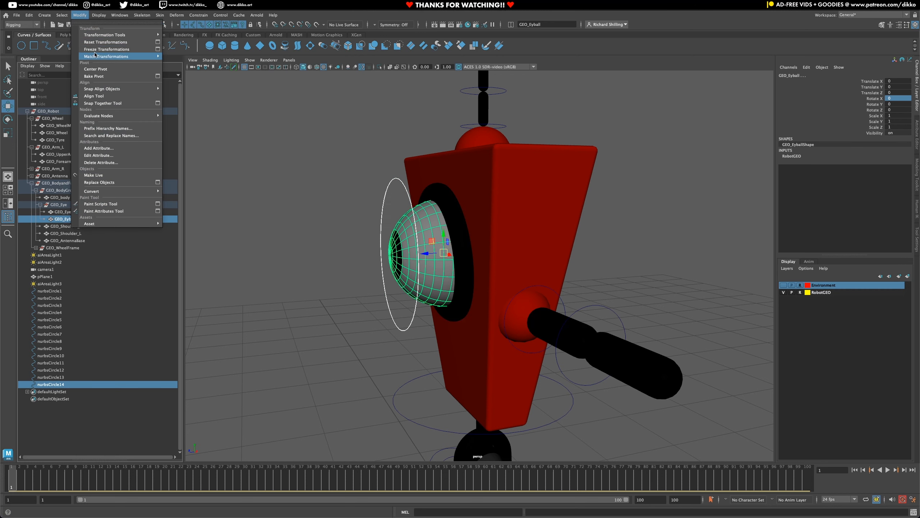
pyautogui.moveTo(145, 56)
pyautogui.click(194, 65)
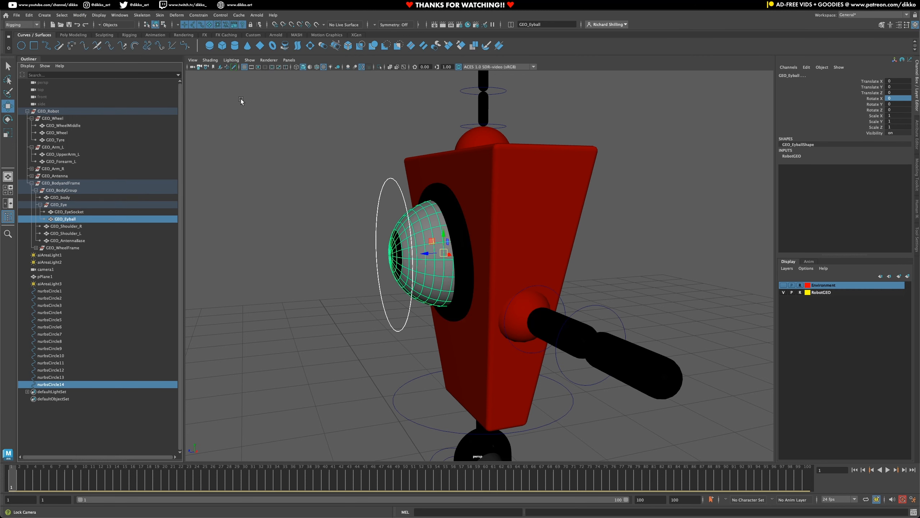
pyautogui.click(381, 330)
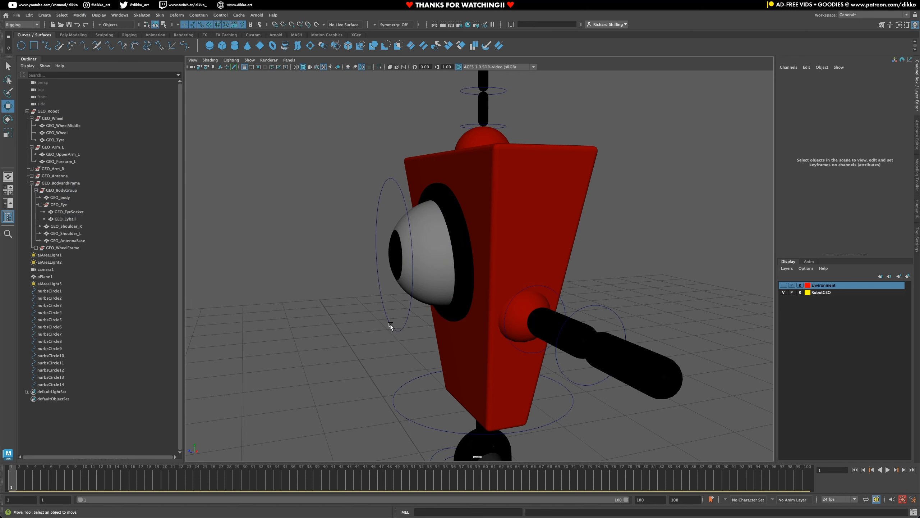
# Step: Test-rotate the eye circle freely around its eyeball pivot and undo the rotation
pyautogui.click(392, 325)
pyautogui.click(8, 119)
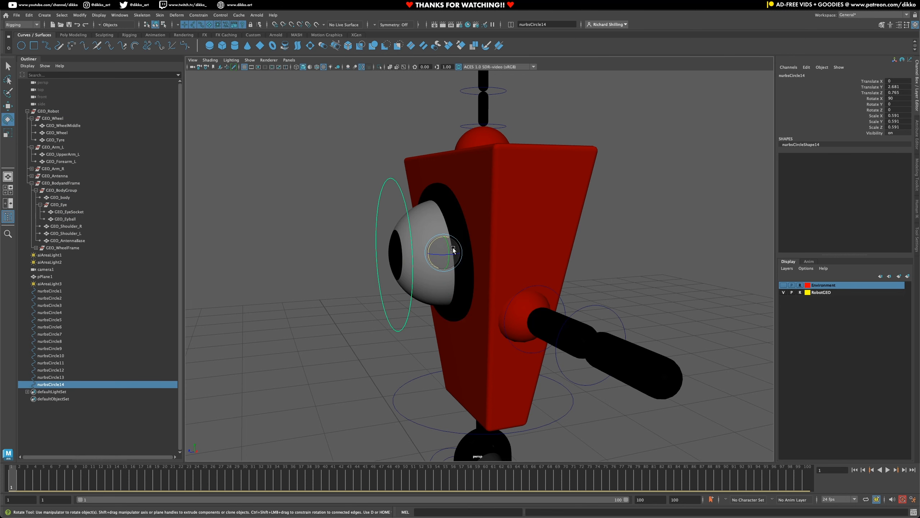
pyautogui.moveTo(451, 250); pyautogui.dragTo(474, 264)
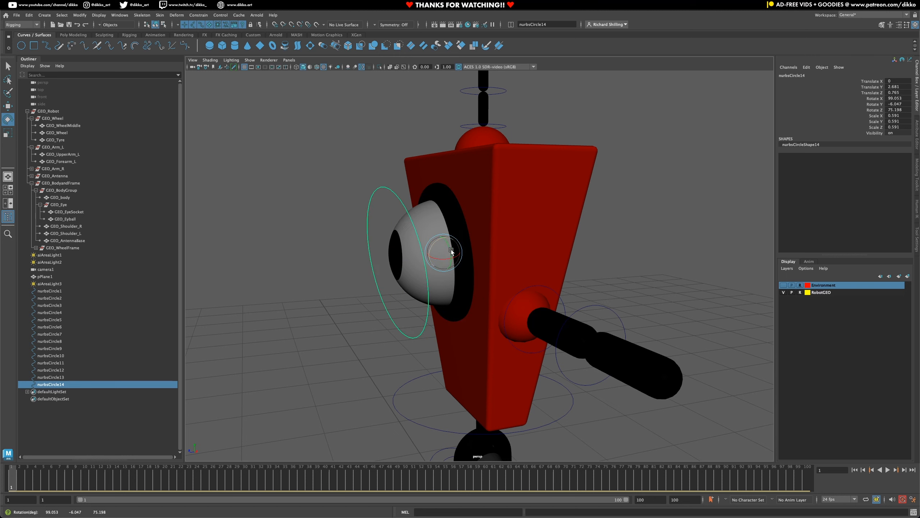
pyautogui.hotkey('ctrl', 'z')
# Step: Save the scene with the eye circle in place and clear the selection
pyautogui.keyDown('alt'); pyautogui.moveTo(366, 369); pyautogui.dragTo(455, 371); pyautogui.keyUp('alt')
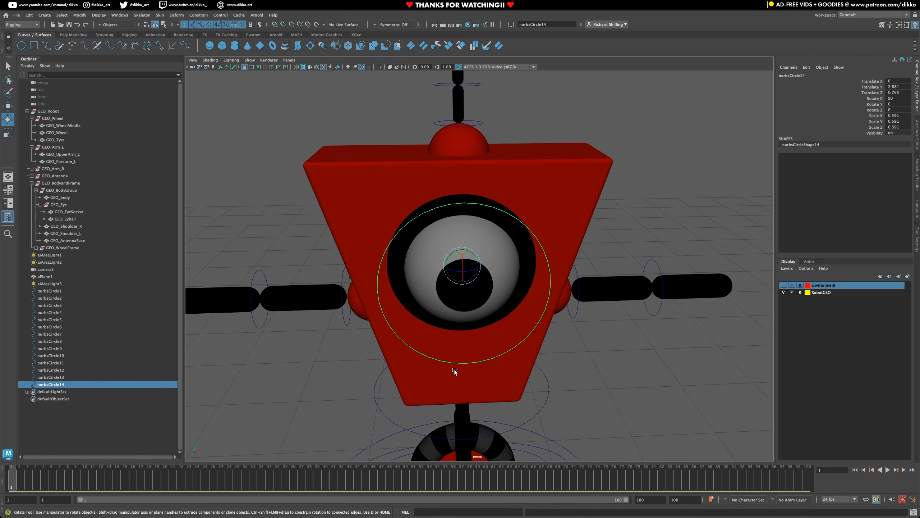
pyautogui.hotkey('ctrl', 's')
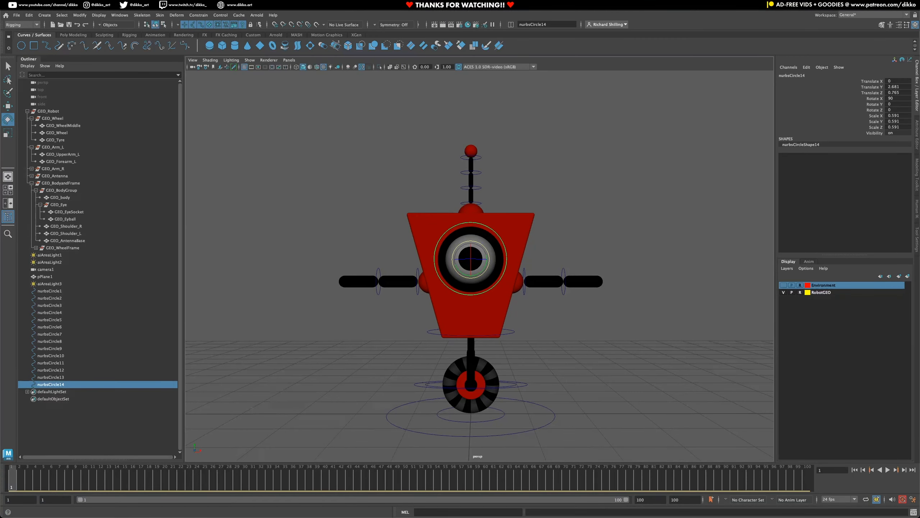
pyautogui.click(571, 361)
pyautogui.keyDown('alt'); pyautogui.moveTo(567, 347); pyautogui.dragTo(494, 440); pyautogui.keyUp('alt')
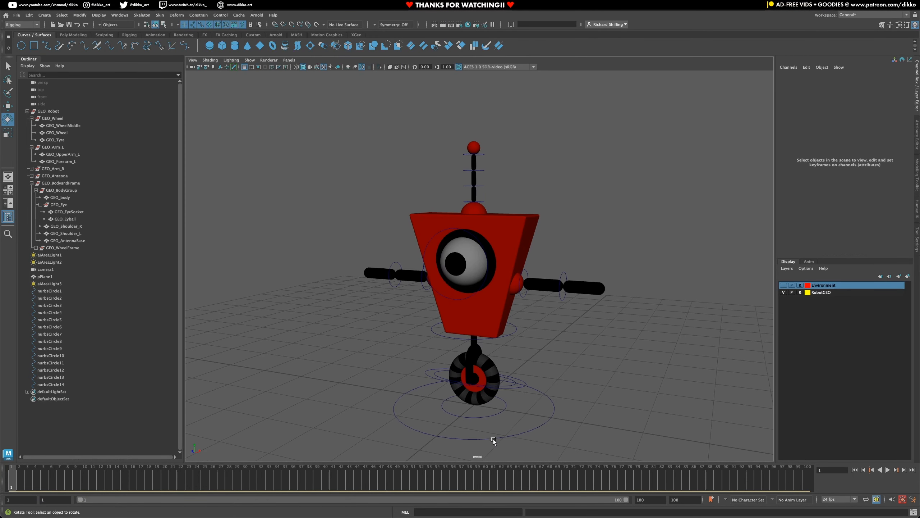
# Step: Rename the largest ground circle, nurbsCircle1, as GLOBAL
pyautogui.click(486, 412)
pyautogui.click(503, 409)
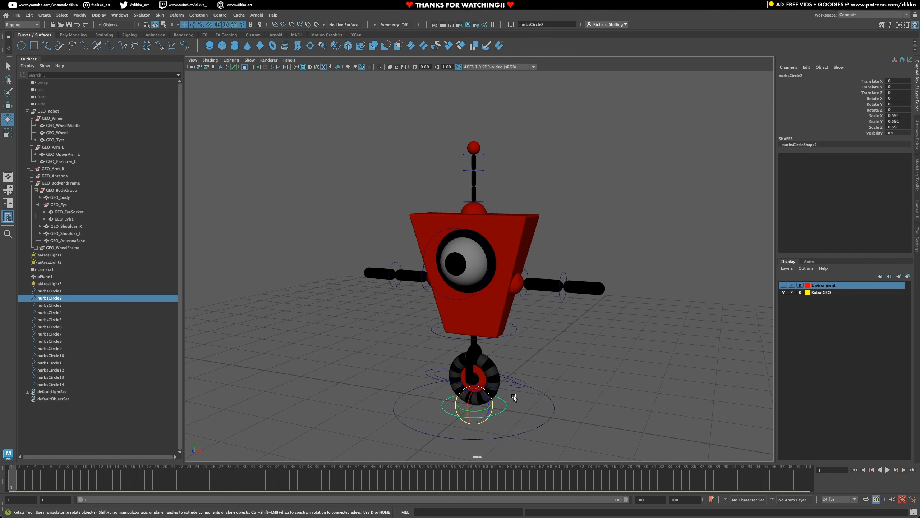
pyautogui.click(518, 387)
pyautogui.keyDown('alt'); pyautogui.moveTo(543, 335); pyautogui.dragTo(554, 377); pyautogui.keyUp('alt')
pyautogui.click(551, 422)
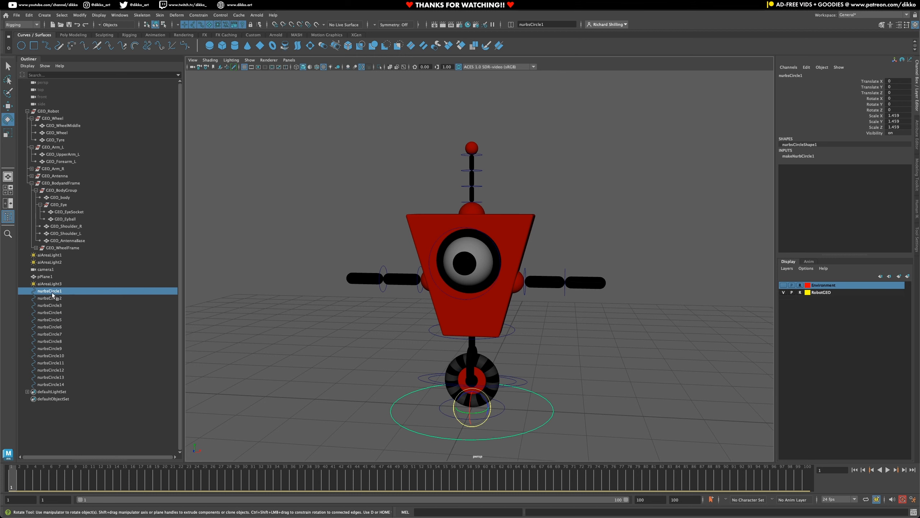
pyautogui.doubleClick(52, 293)
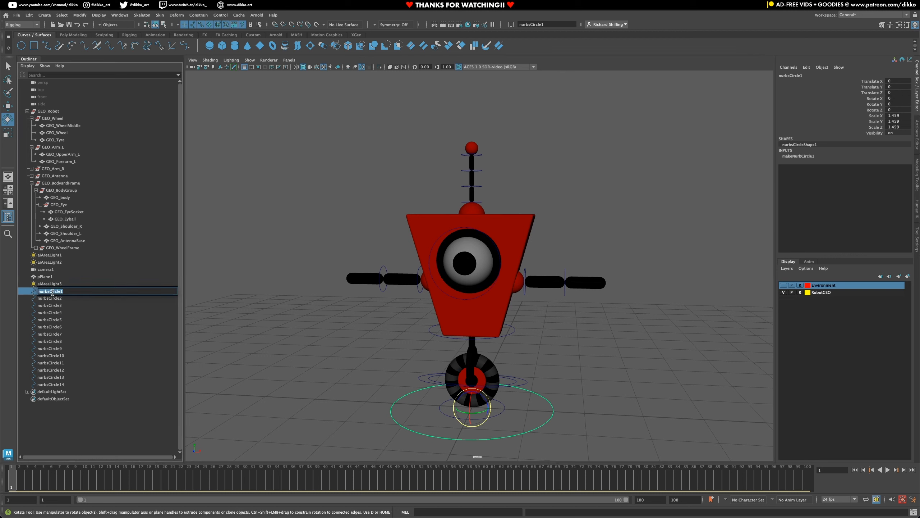
pyautogui.write('GLOBAL')
pyautogui.press('Return')
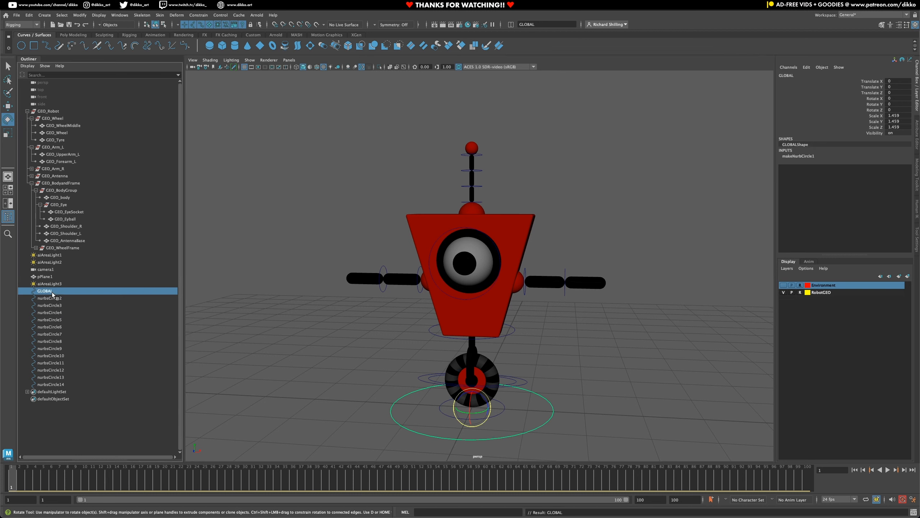
# Step: Rename the smaller ground circle under the wheel, nurbsCircle2, as WheelBase
pyautogui.click(50, 298)
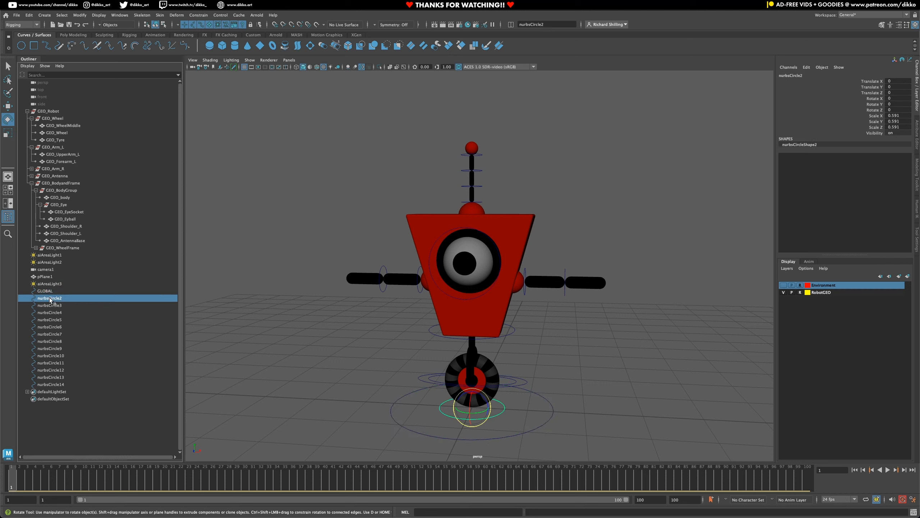
pyautogui.doubleClick(50, 298)
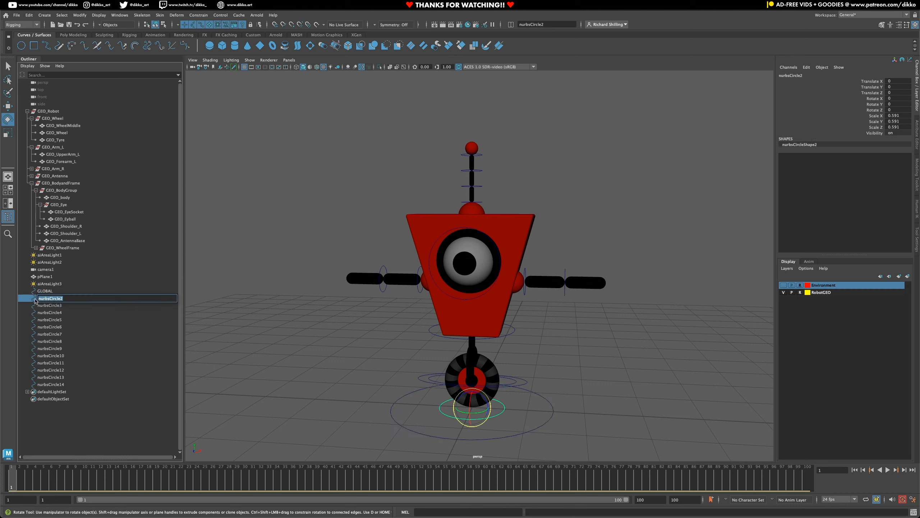
pyautogui.write('WheelBase')
pyautogui.press('Return')
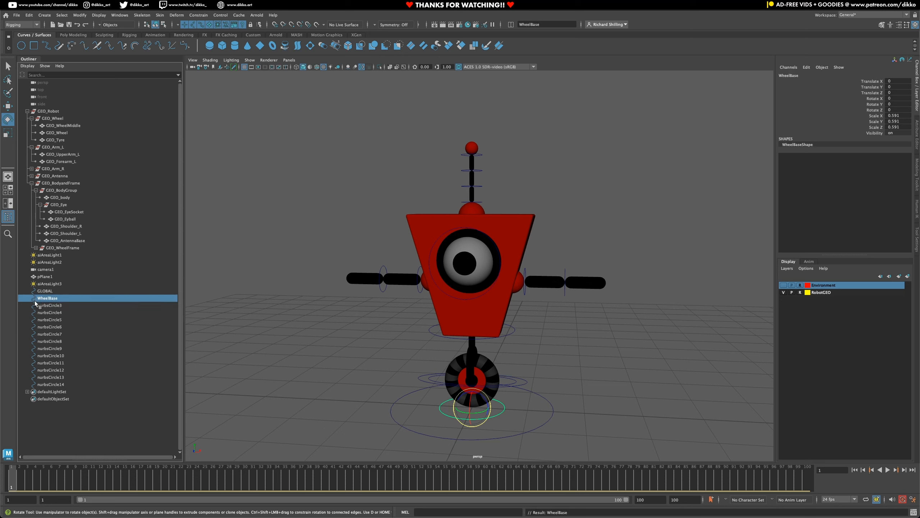
# Step: Rename the smaller of the two circles around the wheel as Wheel and the larger one as WheelFrame
pyautogui.click(42, 306)
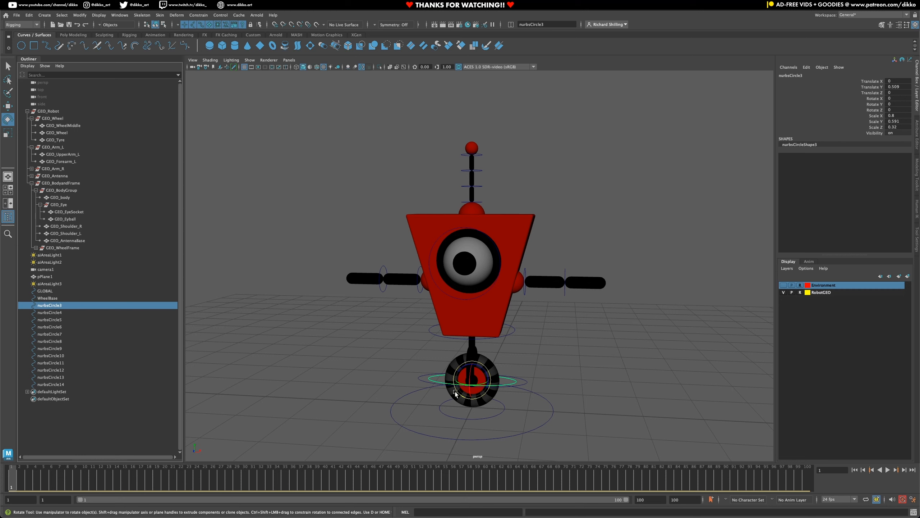
pyautogui.doubleClick(47, 305)
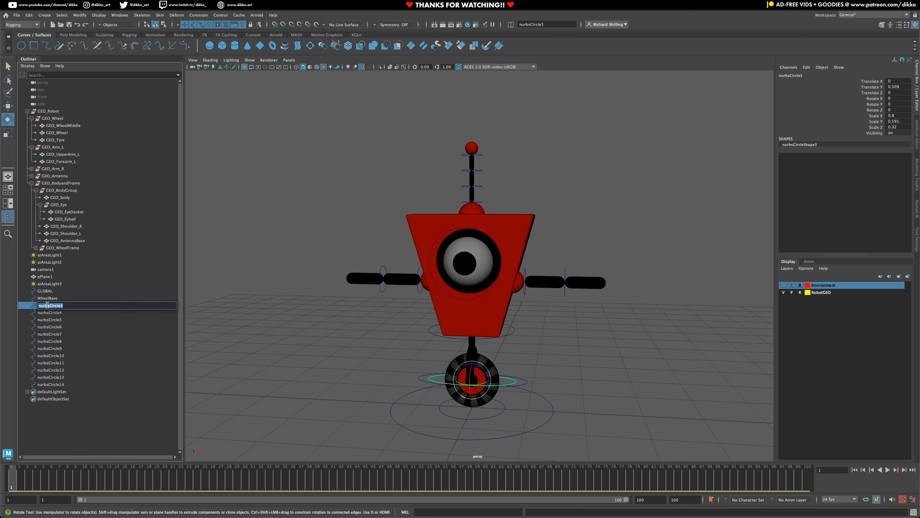
pyautogui.write('Wheel')
pyautogui.press('Return')
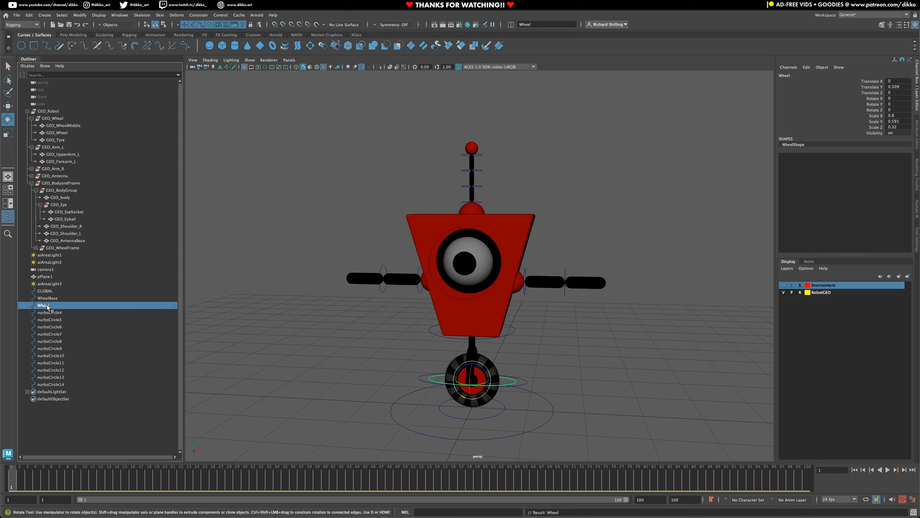
pyautogui.click(46, 313)
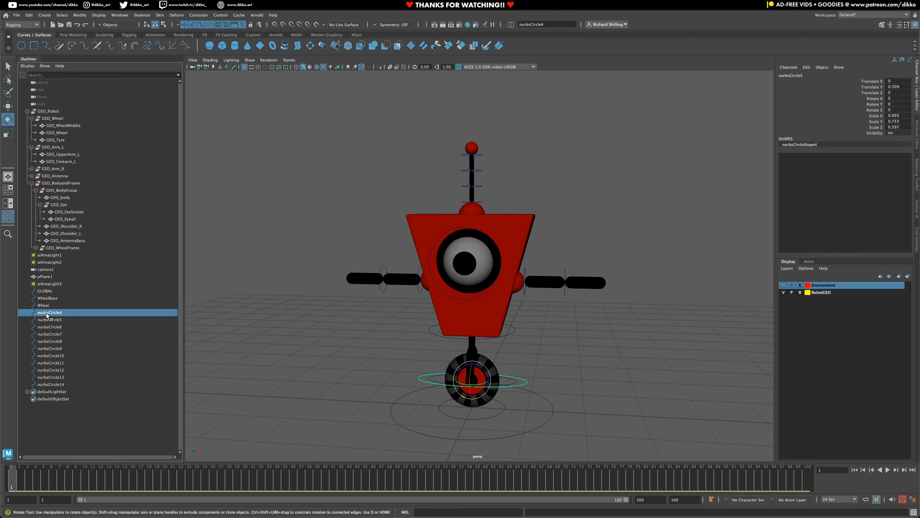
pyautogui.doubleClick(46, 313)
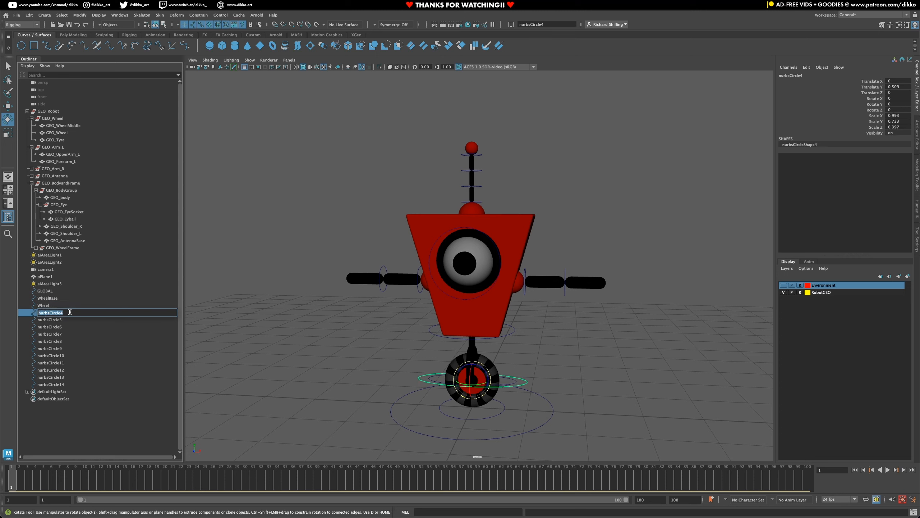
pyautogui.write('WheelFrame')
pyautogui.press('Return')
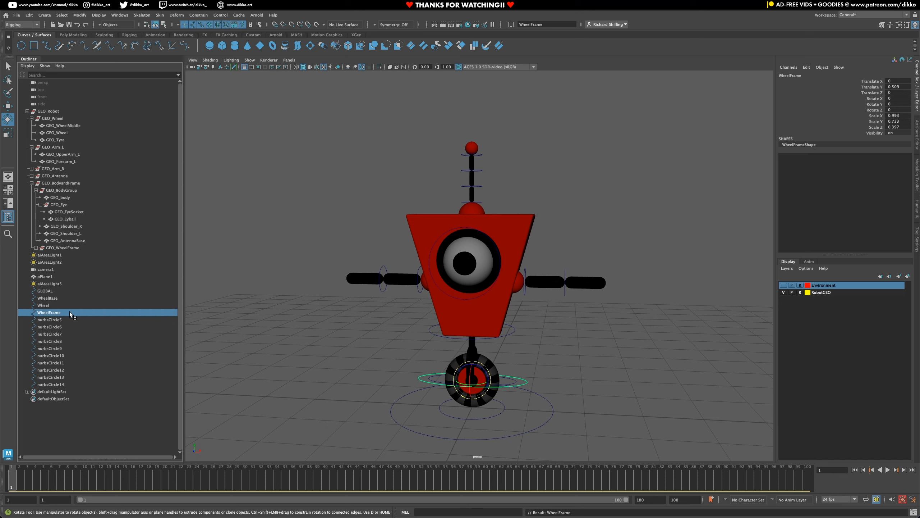
# Step: Rename the circle at the lower edge of the robot's body, nurbsCircle5, as Body
pyautogui.click(45, 319)
pyautogui.doubleClick(44, 319)
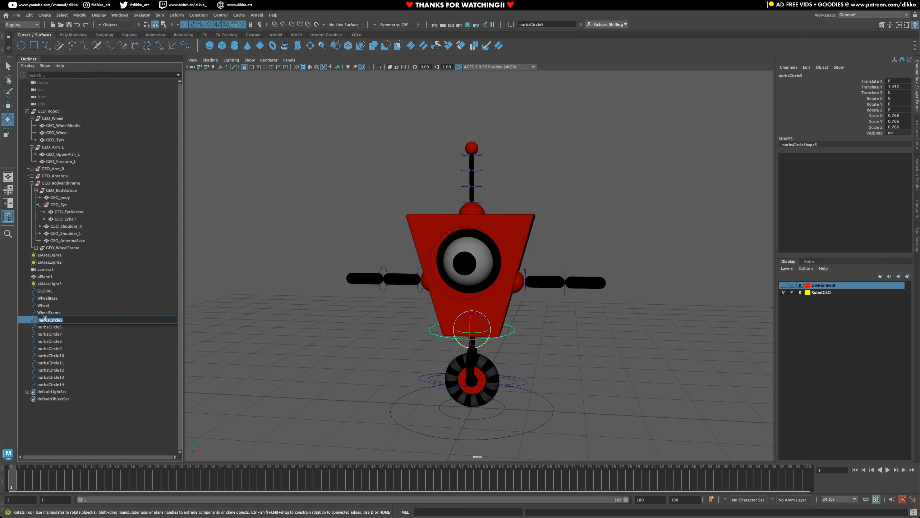
pyautogui.write('Body')
pyautogui.press('Return')
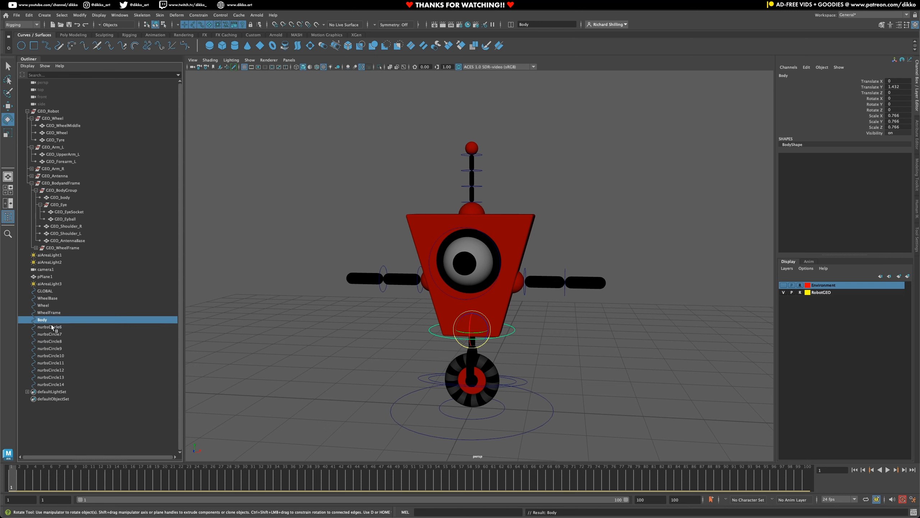
# Step: Rename the lowest antenna circle, nurbsCircle6, as Antenna1
pyautogui.click(52, 327)
pyautogui.doubleClick(52, 327)
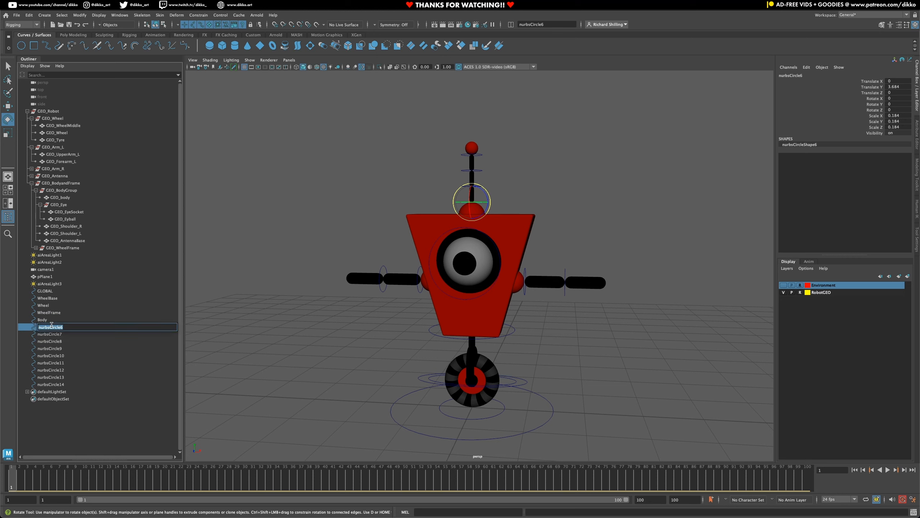
pyautogui.write('Antenna1')
pyautogui.press('Return')
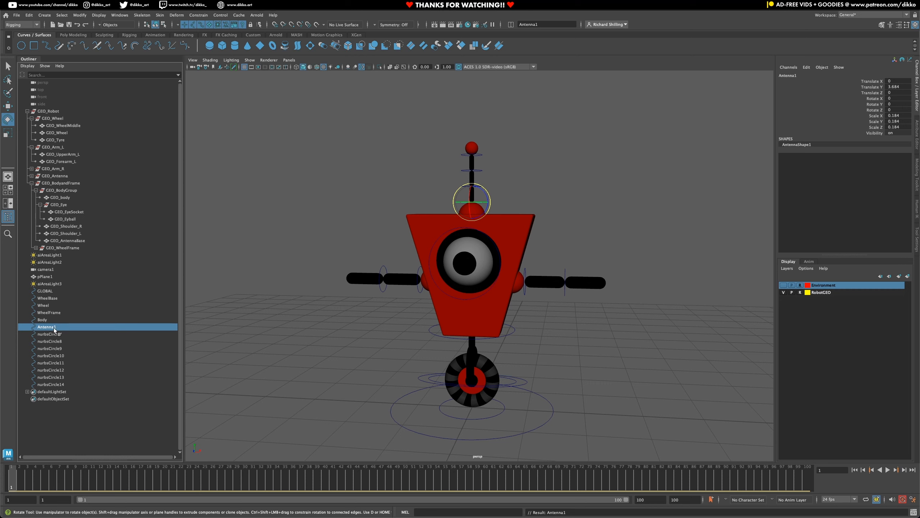
# Step: Rename the remaining three antenna circles, from lower to upper, as Antenna2, Antenna3 and Antenna4
pyautogui.doubleClick(50, 327)
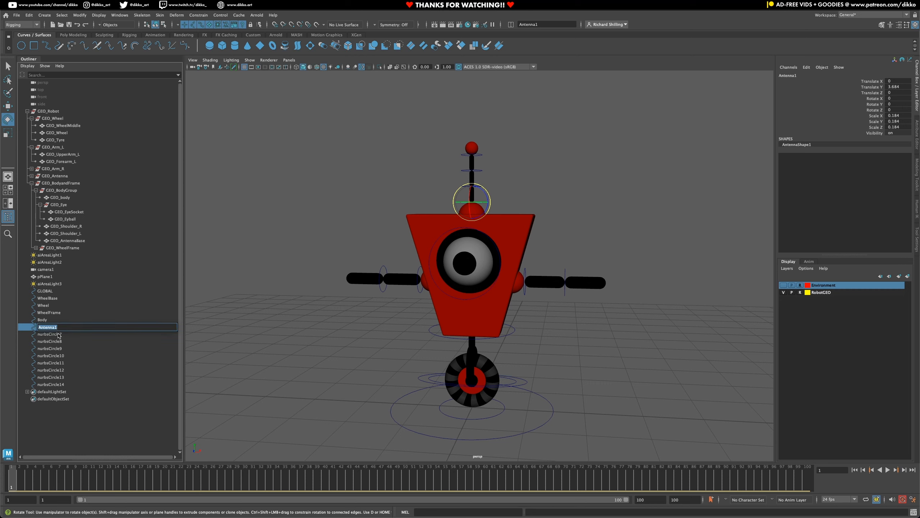
pyautogui.doubleClick(57, 334)
pyautogui.write('Antenna2')
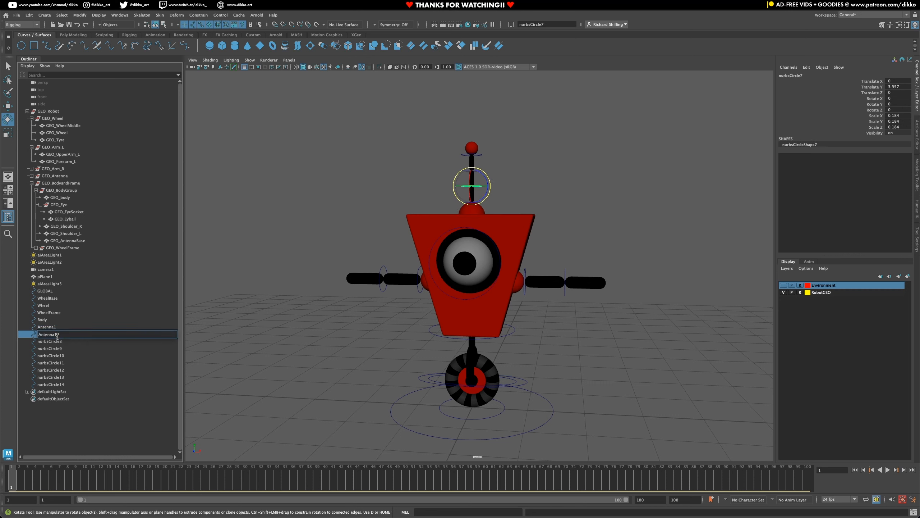
pyautogui.doubleClick(55, 341)
pyautogui.write('Antenna3')
pyautogui.doubleClick(55, 348)
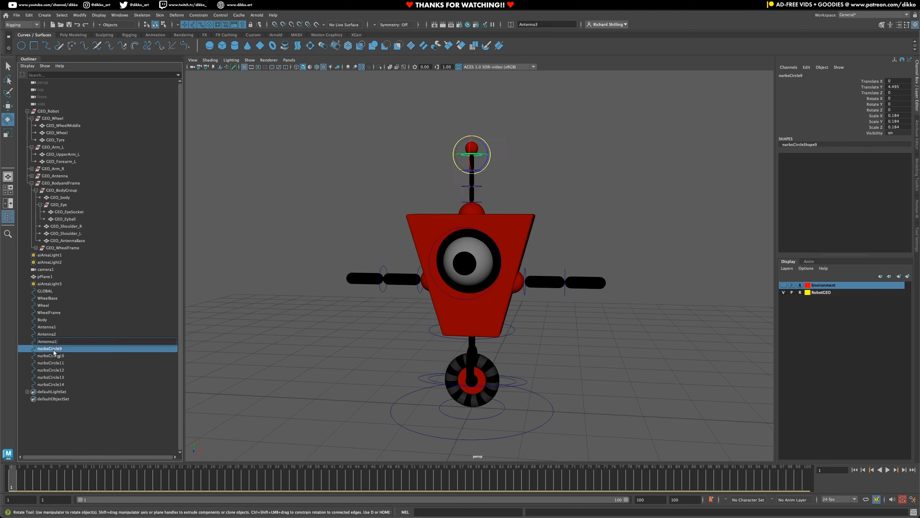
pyautogui.write('Antenna1')
pyautogui.press('BackSpace')
pyautogui.write('4')
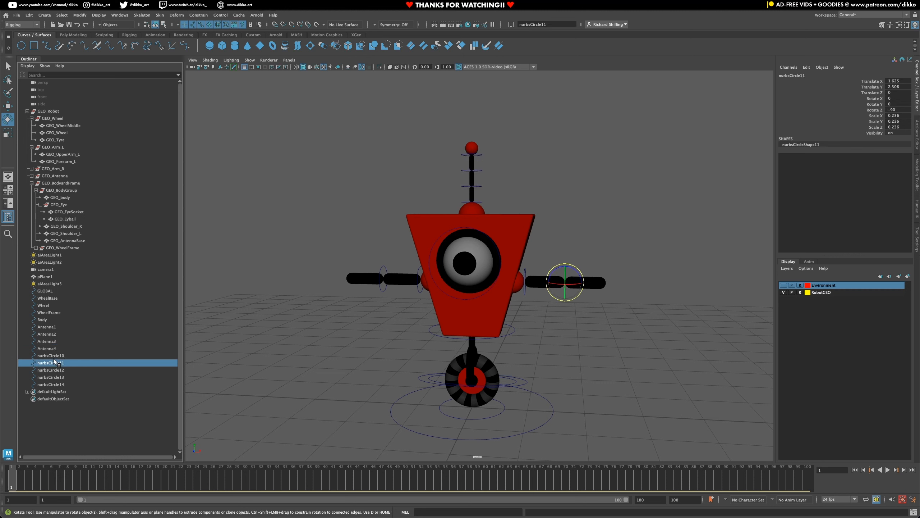
pyautogui.press('Return')
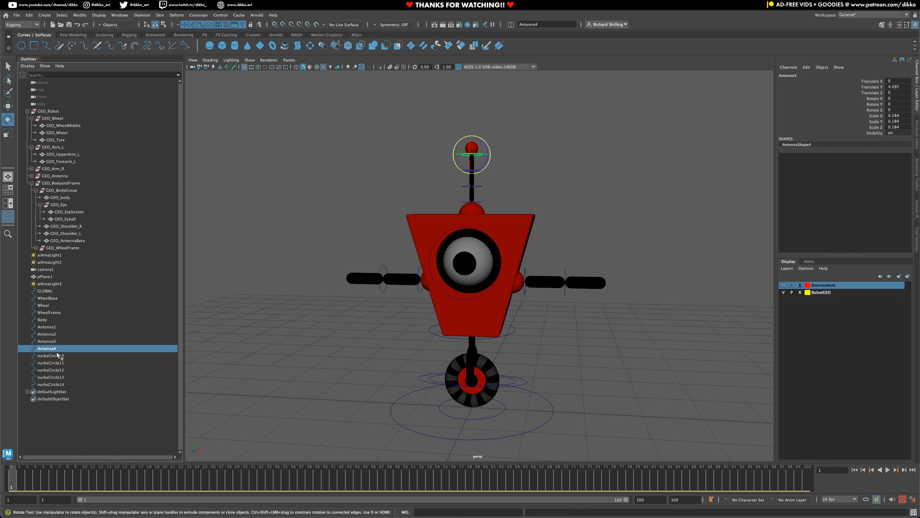
# Step: Rename the robot's left shoulder circle as UpperArm_L and its left elbow circle as Forearm_L
pyautogui.click(55, 356)
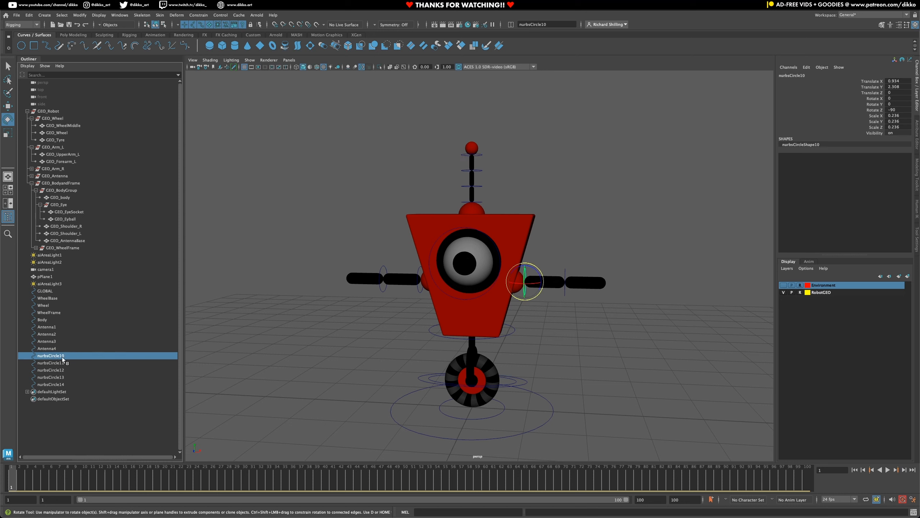
pyautogui.doubleClick(52, 355)
pyautogui.write('Arm_')
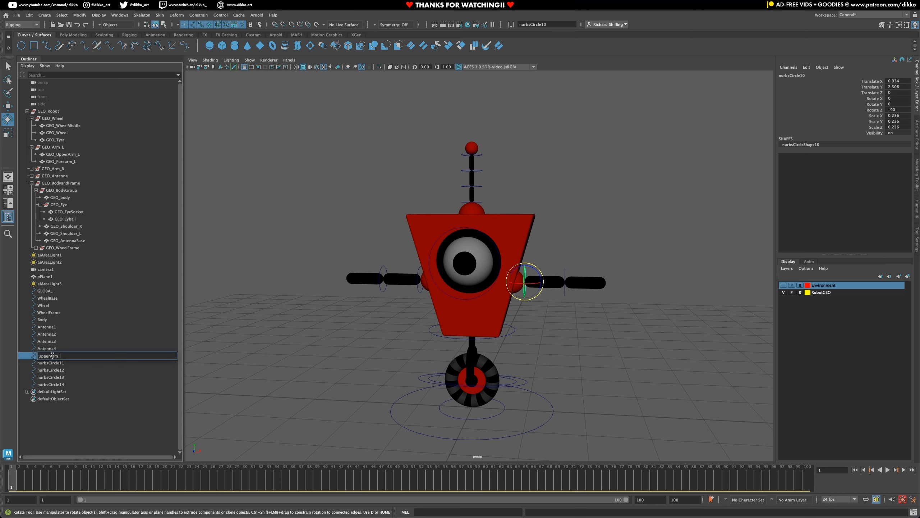
pyautogui.write('pperArm_L')
pyautogui.press('Return')
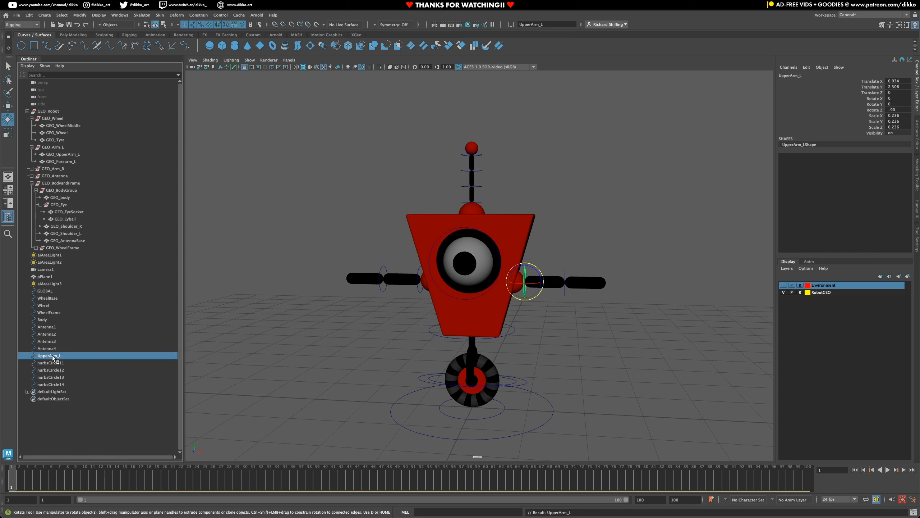
pyautogui.doubleClick(52, 362)
pyautogui.write('Fore')
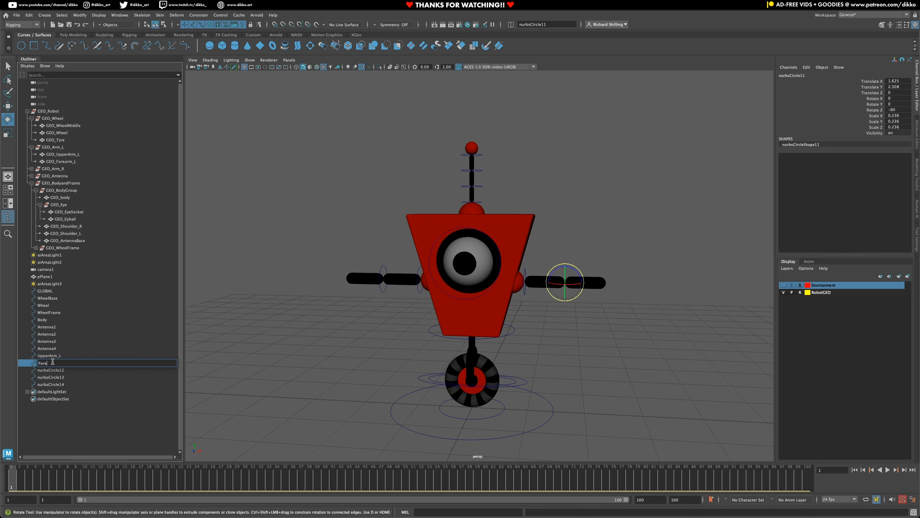
pyautogui.write('arm_L')
pyautogui.press('Return')
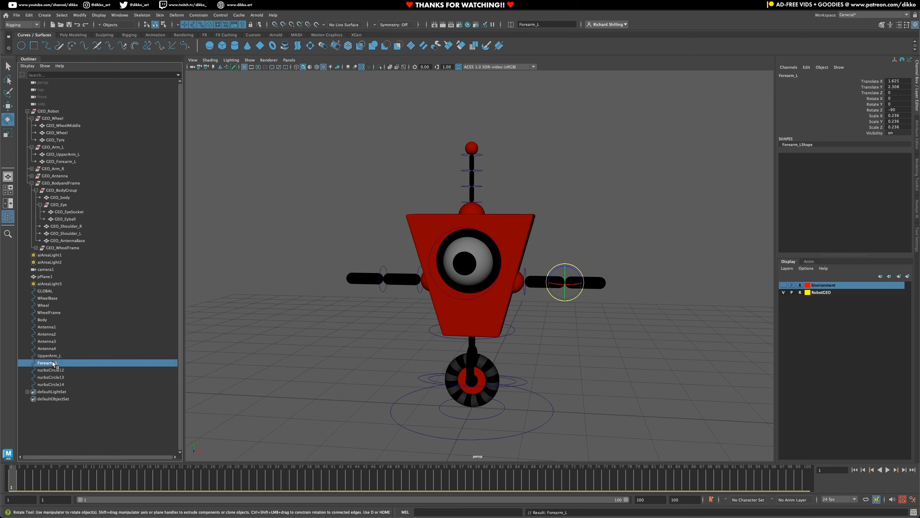
# Step: Rename the robot's right shoulder circle as UpperArm_R and its right elbow circle as Forearm_R
pyautogui.click(54, 369)
pyautogui.doubleClick(53, 370)
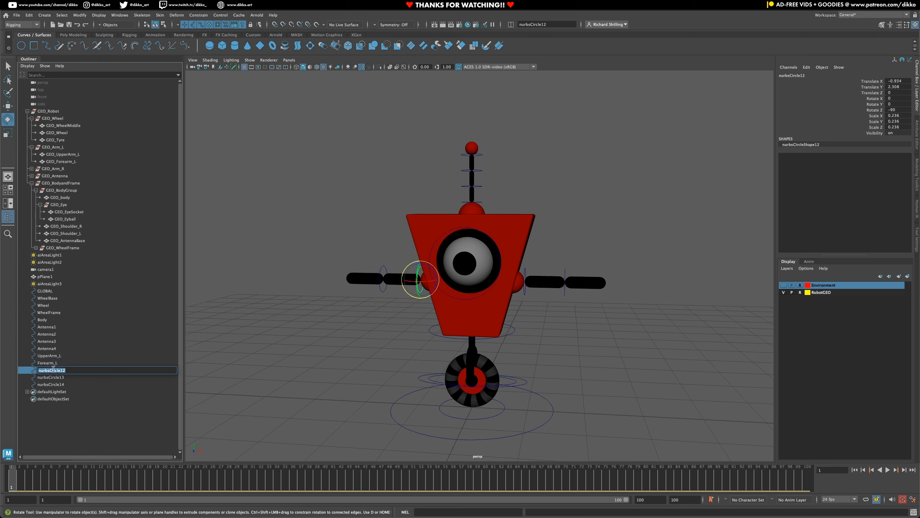
pyautogui.write('UpperArm_R')
pyautogui.press('Return')
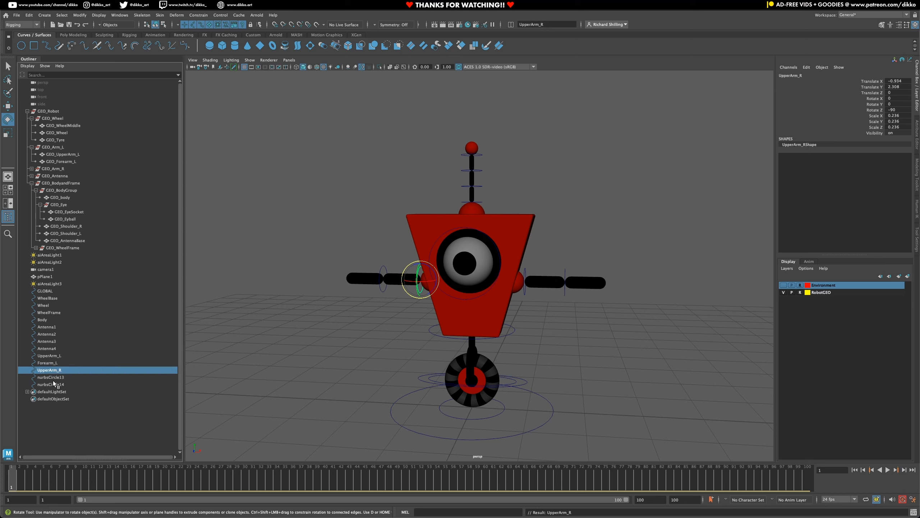
pyautogui.doubleClick(53, 378)
pyautogui.write('Forearm')
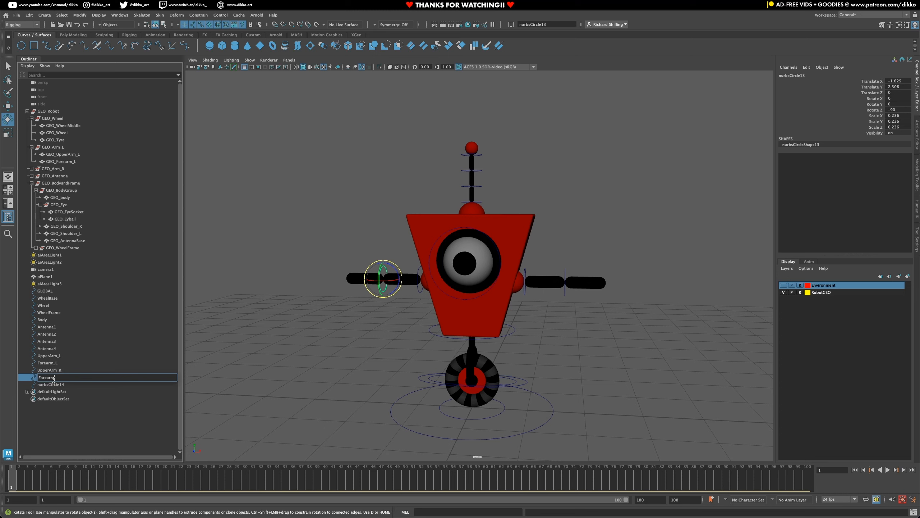
pyautogui.write('_R')
pyautogui.press('Return')
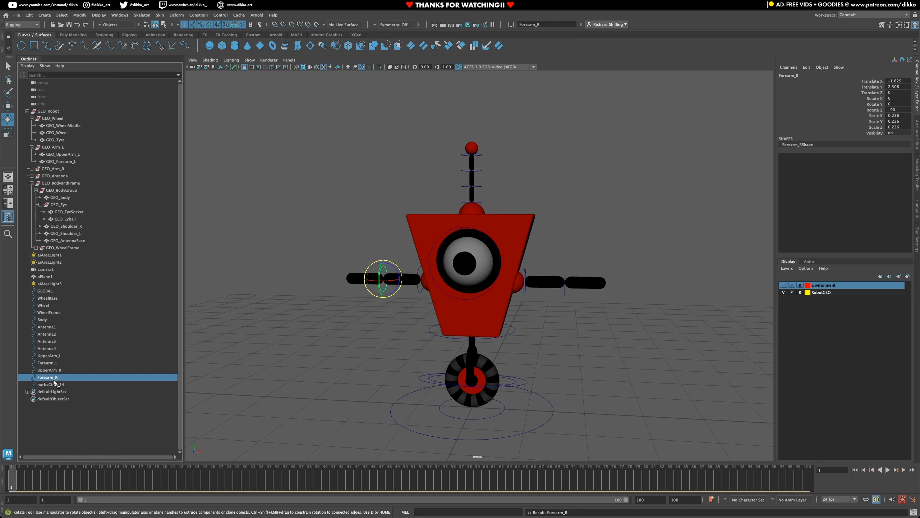
# Step: Rename the circle in front of the eyeball, nurbsCircle14, as Eye and save the scene
pyautogui.doubleClick(55, 384)
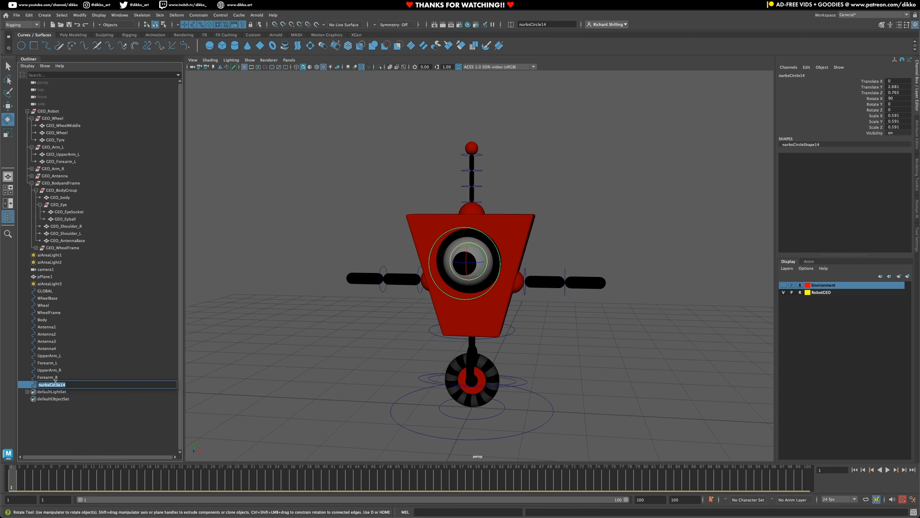
pyautogui.write('Eye')
pyautogui.press('Return')
pyautogui.hotkey('ctrl', 's')
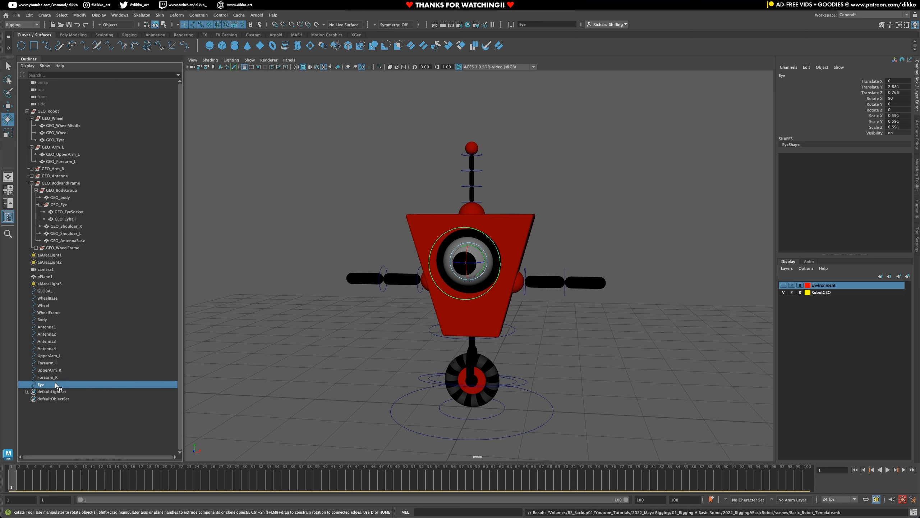
# Step: Add the prefix CTRL_ to the names of all the control circles from GLOBAL through Eye, and clear the selection
pyautogui.click(49, 291)
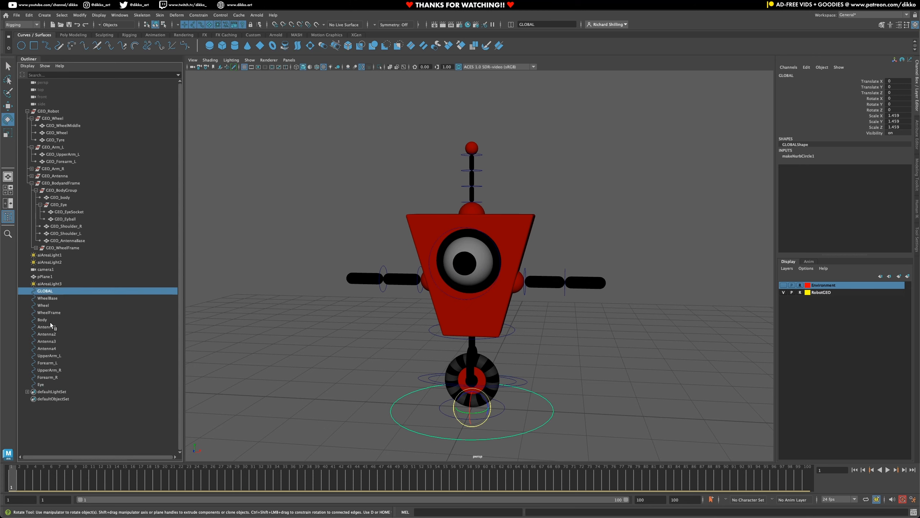
pyautogui.keyDown('shift'); pyautogui.click(49, 387); pyautogui.keyUp('shift')
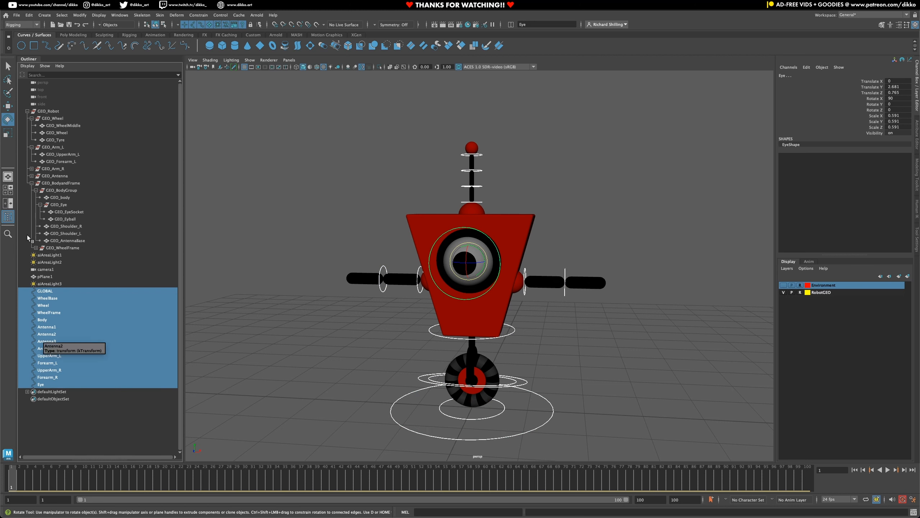
pyautogui.click(86, 15)
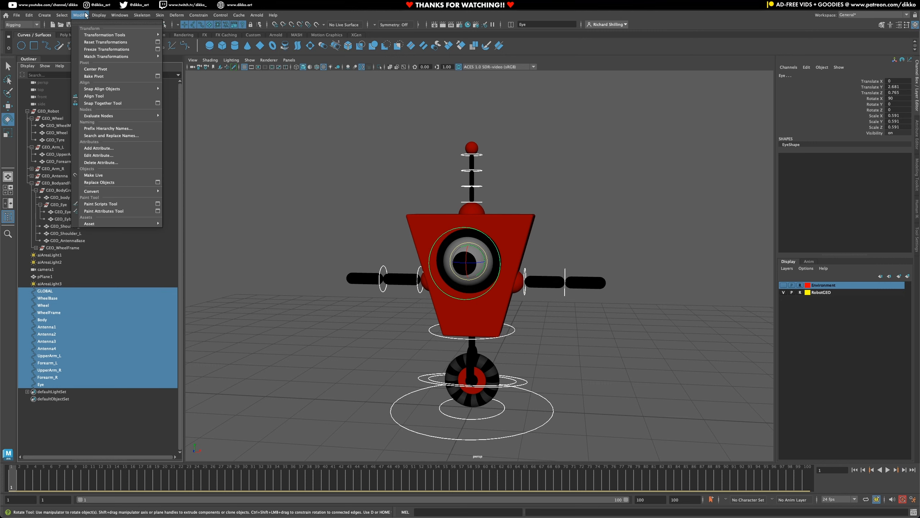
pyautogui.click(109, 128)
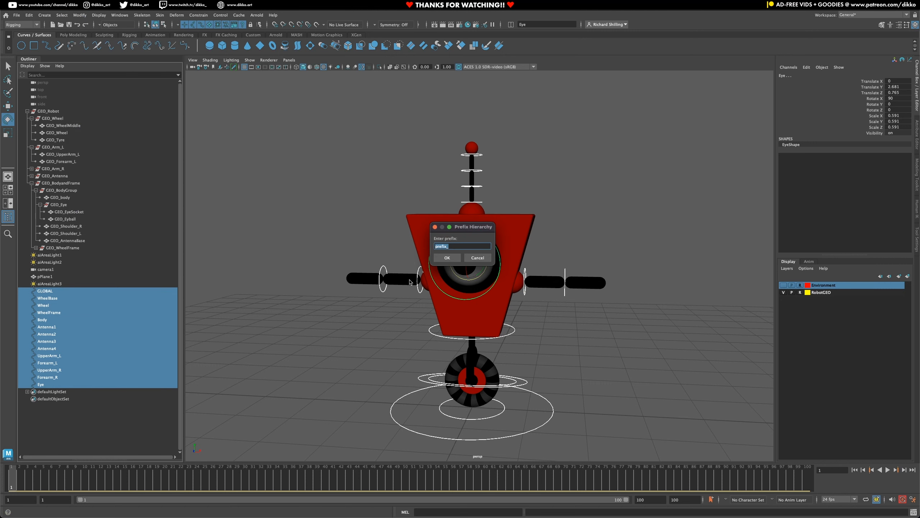
pyautogui.write('CTRL_')
pyautogui.click(446, 257)
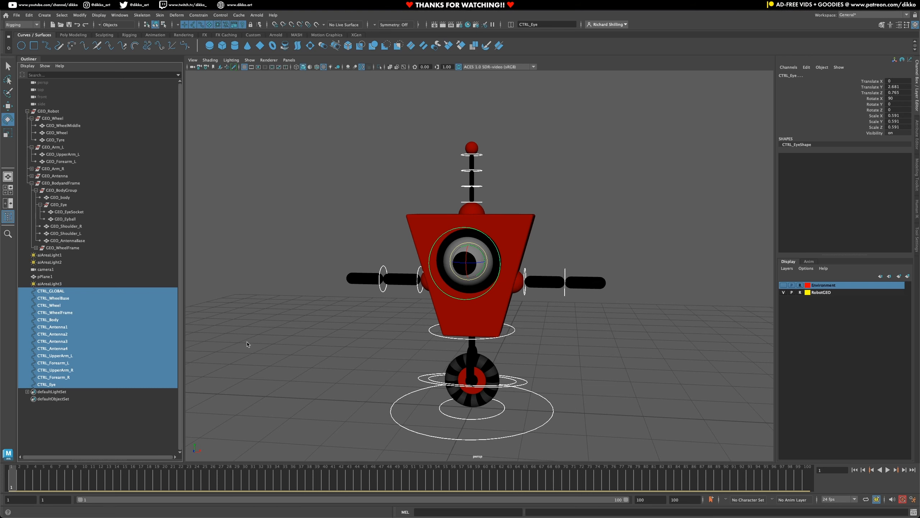
pyautogui.click(84, 442)
# Step: Examine which circle belongs to each control from CTRL_GLOBAL to CTRL_Antenna1, including a trial rotation of CTRL_GLOBAL that is undone
pyautogui.click(61, 299)
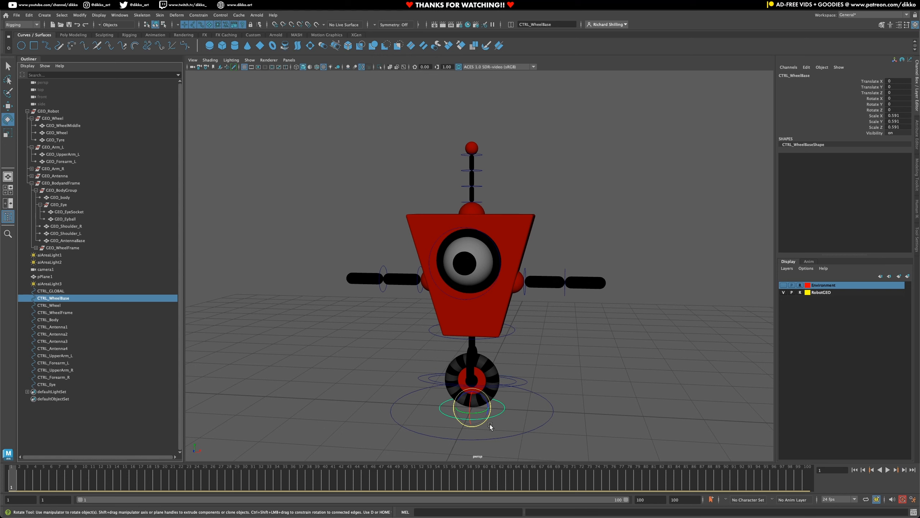
pyautogui.click(64, 292)
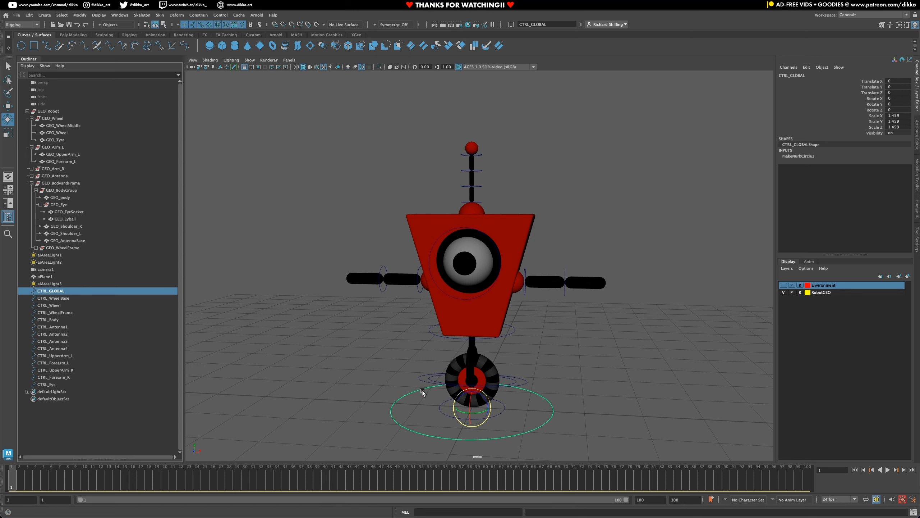
pyautogui.moveTo(482, 397)
pyautogui.mouseDown()
pyautogui.moveTo(489, 388)
pyautogui.moveTo(484, 395)
pyautogui.mouseUp()
pyautogui.hotkey('ctrl', 'z')
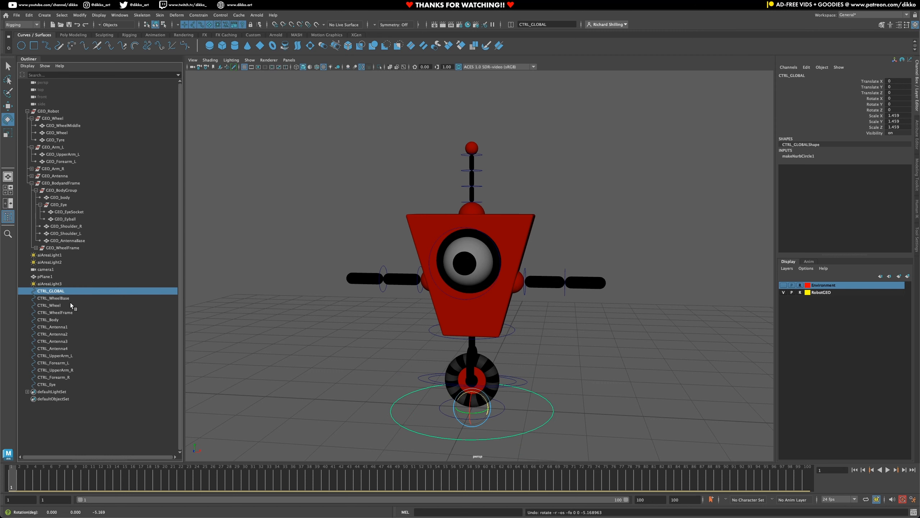
pyautogui.click(63, 298)
pyautogui.click(61, 305)
pyautogui.click(61, 312)
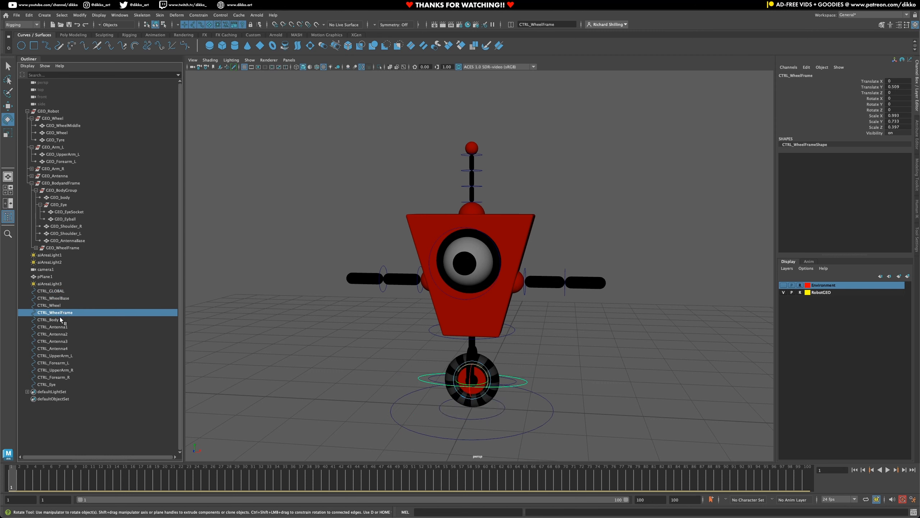
pyautogui.click(60, 319)
pyautogui.click(57, 328)
pyautogui.click(60, 292)
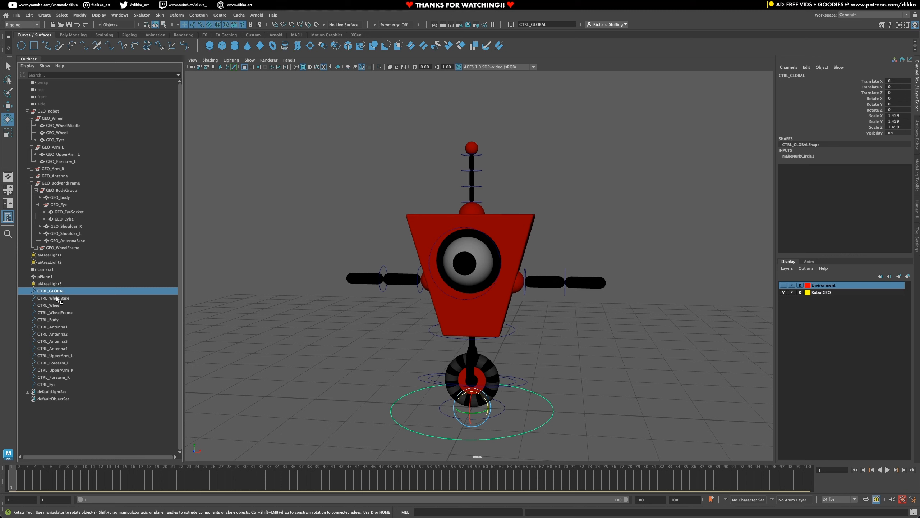
# Step: Parent CTRL_Wheel and CTRL_WheelBase under CTRL_GLOBAL, and check the link with a trial rotation of CTRL_GLOBAL that is undone
pyautogui.click(56, 305)
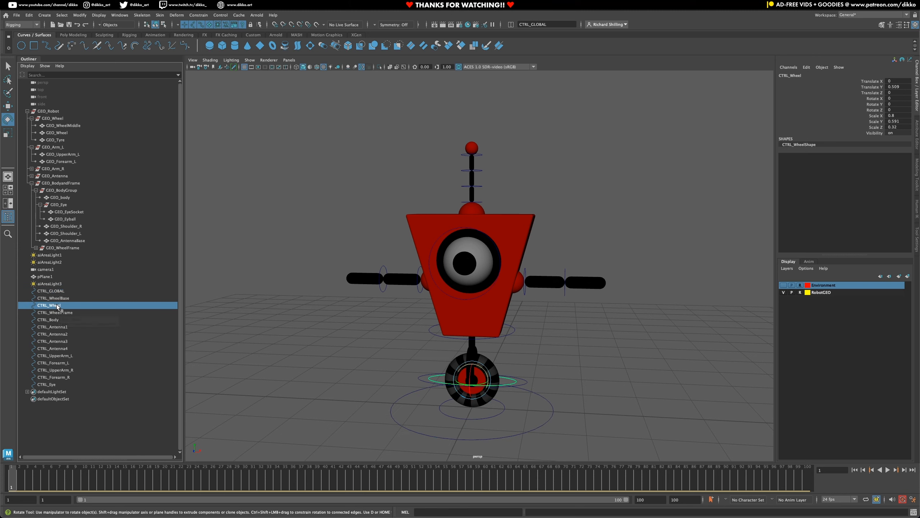
pyautogui.keyDown('ctrl'); pyautogui.click(57, 298); pyautogui.keyUp('ctrl')
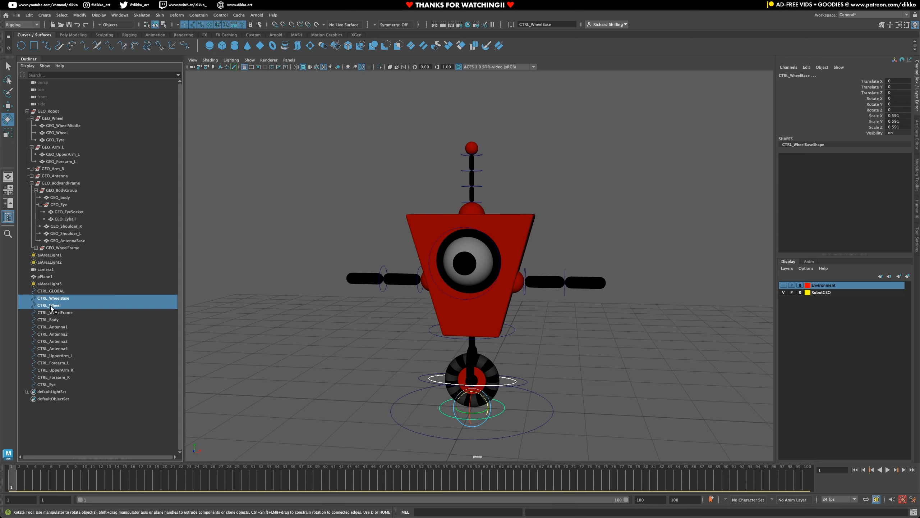
pyautogui.moveTo(50, 305); pyautogui.dragTo(61, 291)
pyautogui.click(61, 290)
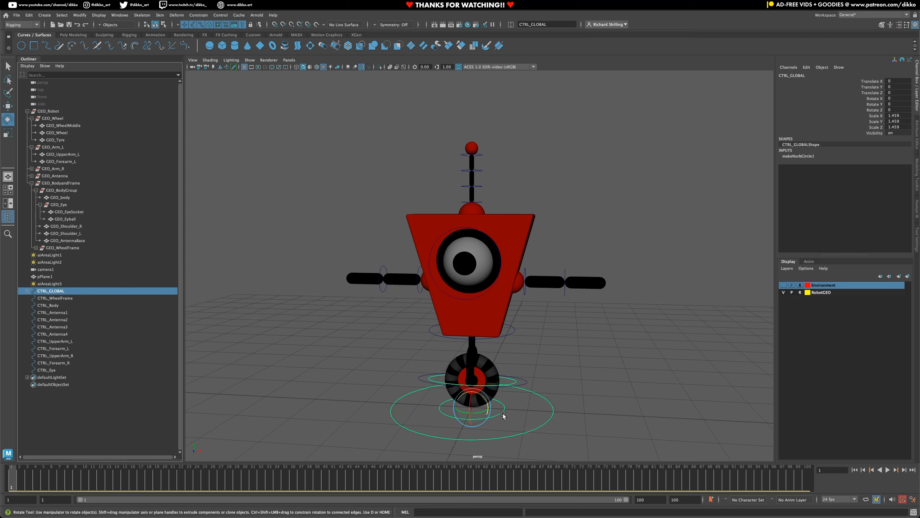
pyautogui.moveTo(484, 396); pyautogui.dragTo(509, 396)
pyautogui.hotkey('ctrl', 'z')
pyautogui.hotkey('ctrl', 'z')
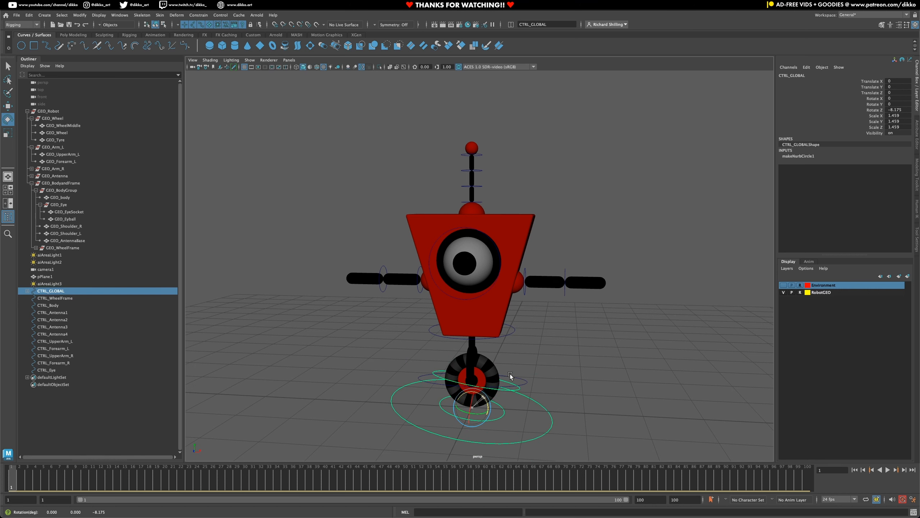
# Step: Expand CTRL_GLOBAL and parent CTRL_WheelFrame and CTRL_Body under CTRL_WheelBase
pyautogui.click(27, 291)
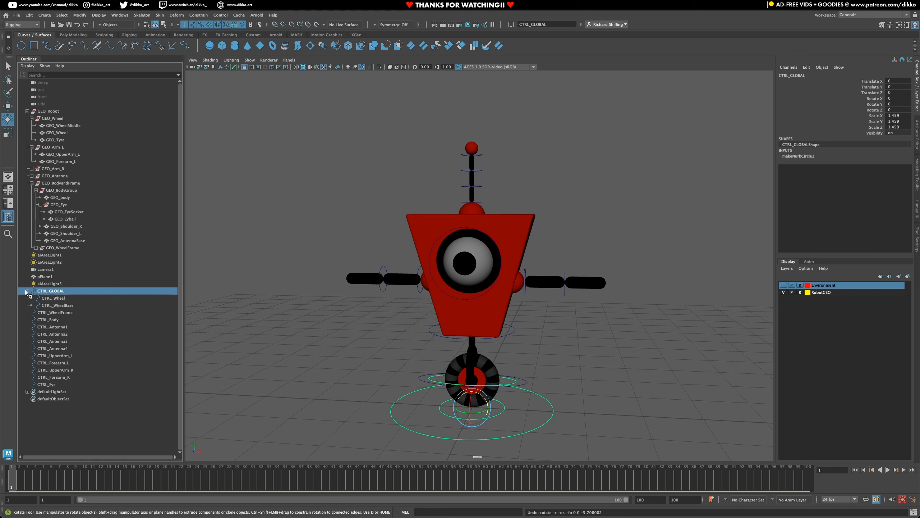
pyautogui.click(60, 305)
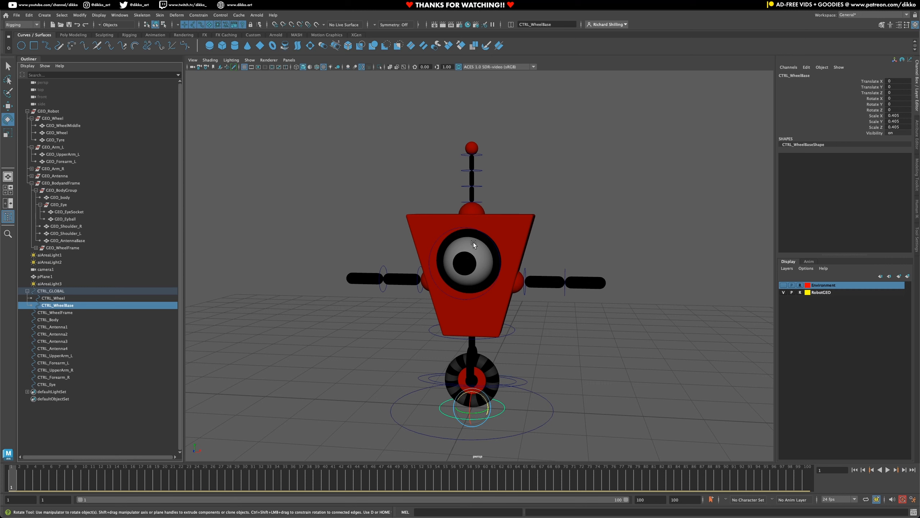
pyautogui.click(57, 312)
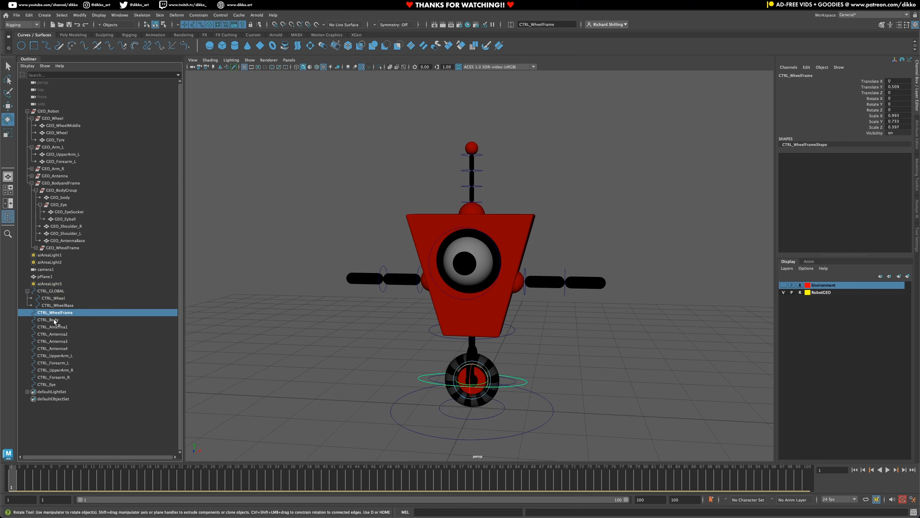
pyautogui.keyDown('shift'); pyautogui.click(53, 319); pyautogui.keyUp('shift')
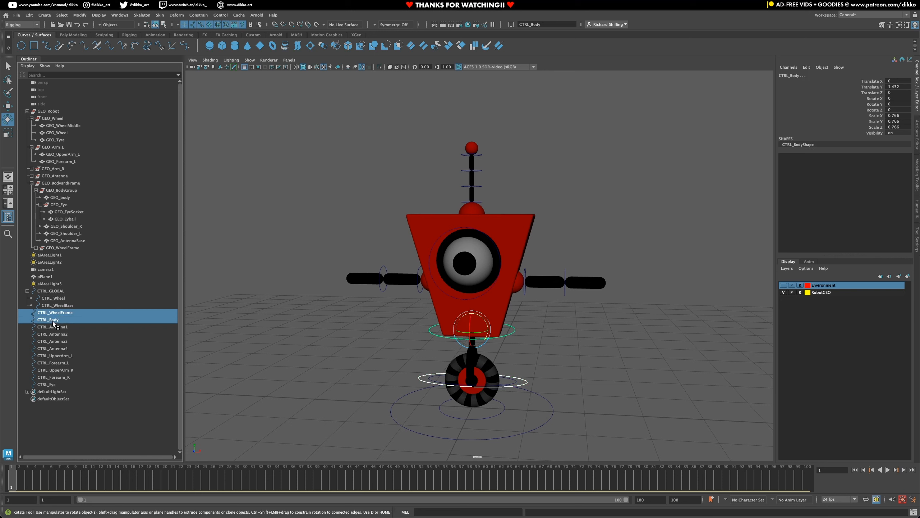
pyautogui.moveTo(52, 321); pyautogui.dragTo(60, 305)
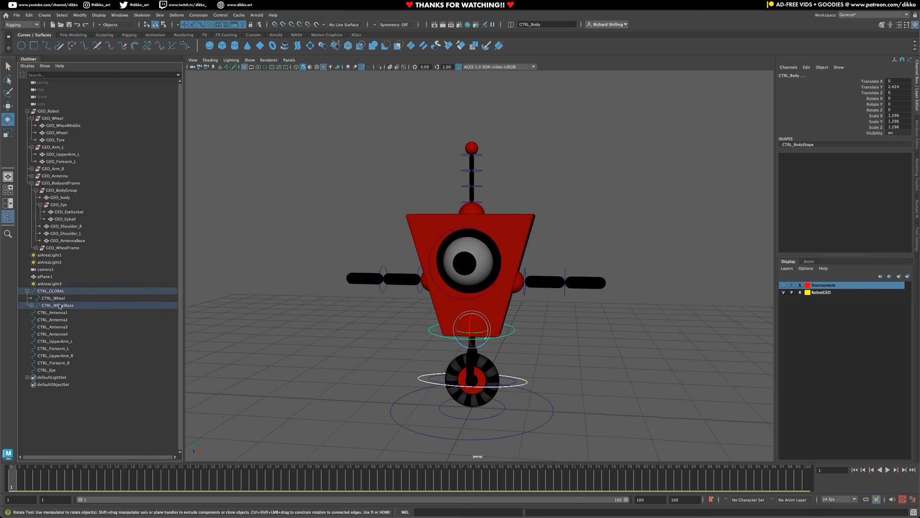
# Step: Try rotating CTRL_WheelBase and CTRL_WheelFrame to test the hierarchy, undoing each rotation
pyautogui.click(58, 306)
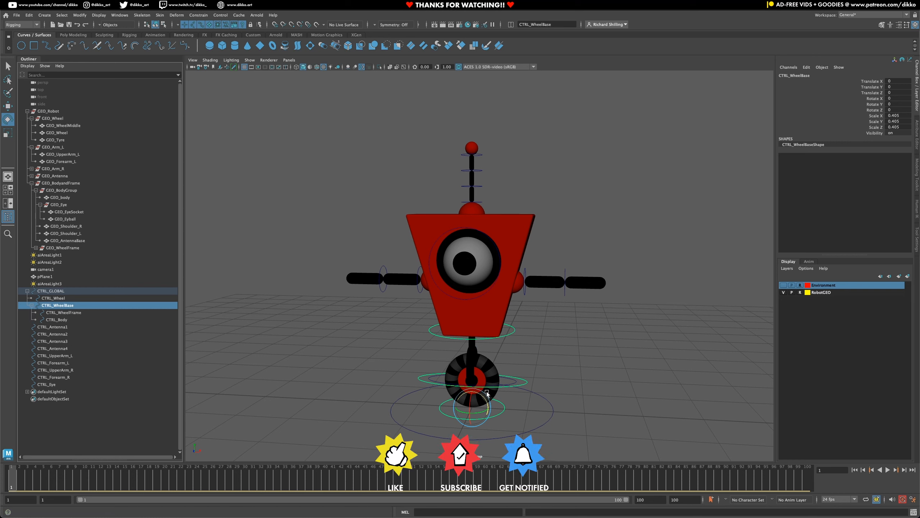
pyautogui.moveTo(507, 400); pyautogui.dragTo(478, 367)
pyautogui.hotkey('ctrl', 'z')
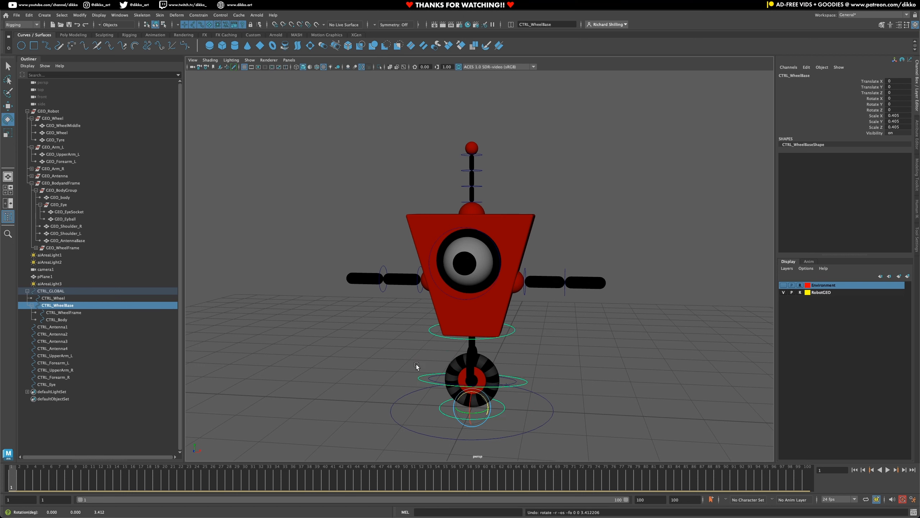
pyautogui.click(61, 312)
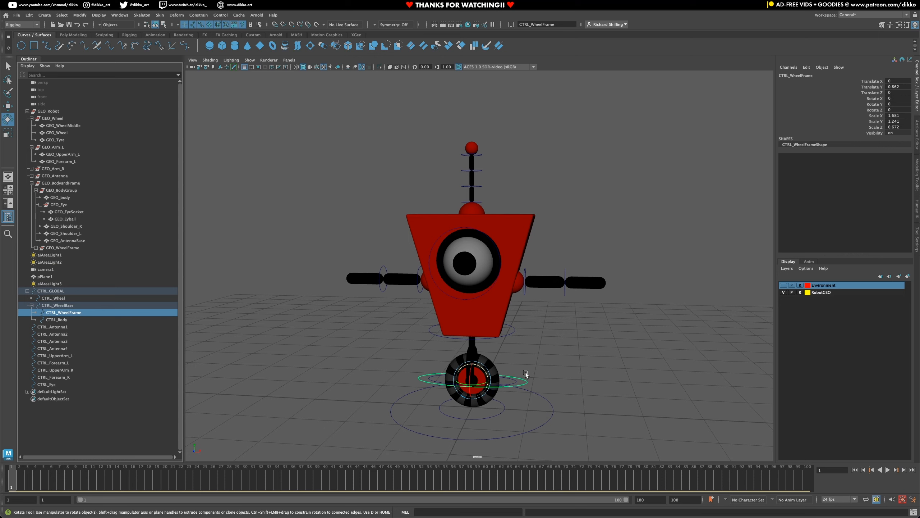
pyautogui.moveTo(488, 372); pyautogui.dragTo(494, 365)
pyautogui.hotkey('ctrl', 'z')
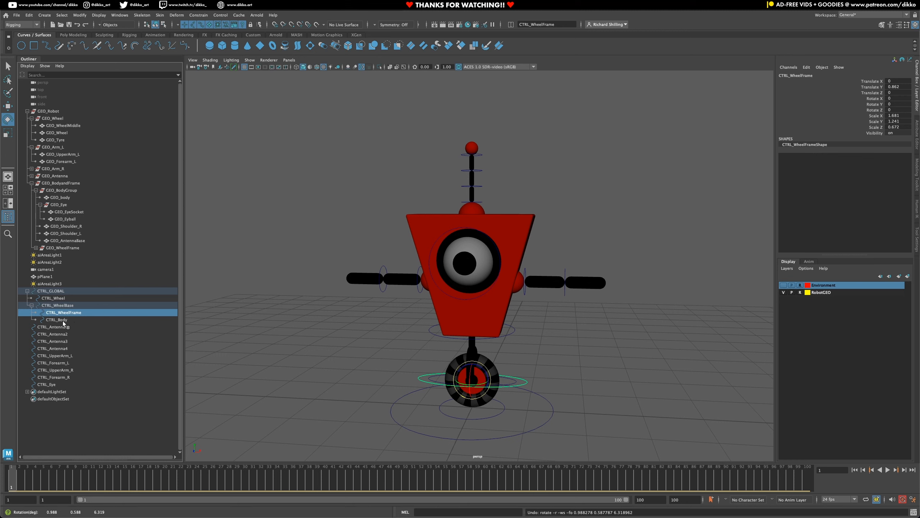
# Step: Parent CTRL_Body under CTRL_WheelFrame, and check with trial rotations of CTRL_WheelBase and CTRL_WheelFrame that are undone
pyautogui.click(63, 320)
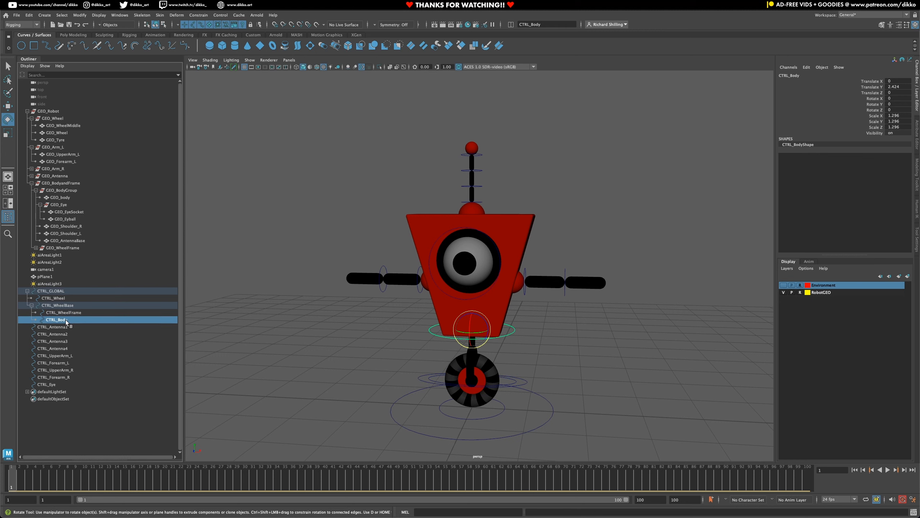
pyautogui.moveTo(65, 319); pyautogui.dragTo(74, 312, button='middle')
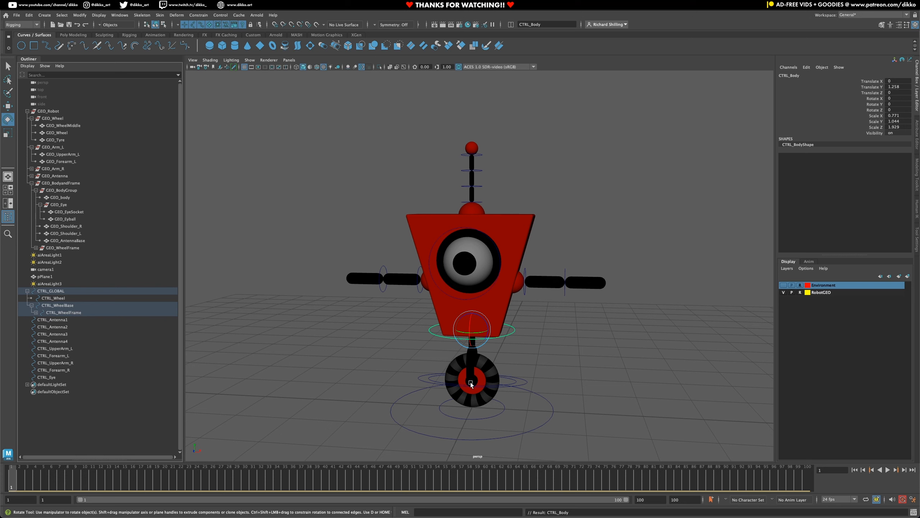
pyautogui.click(68, 307)
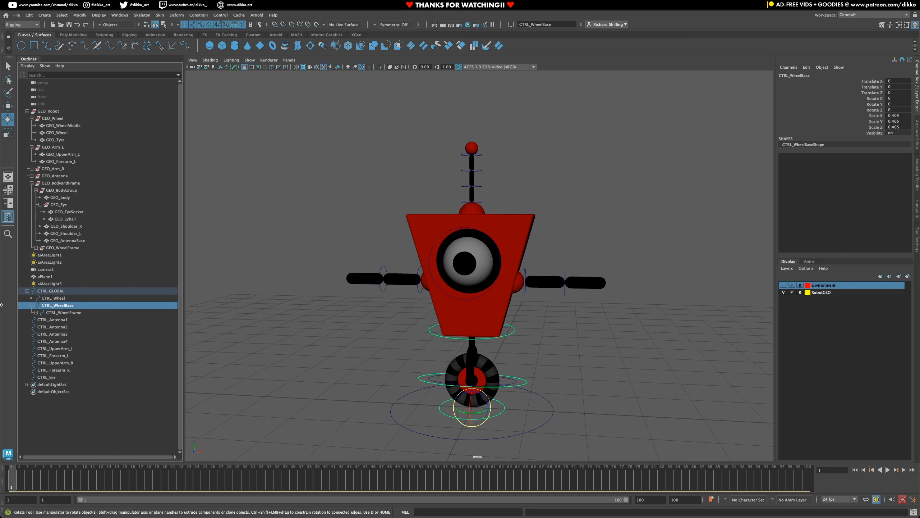
pyautogui.moveTo(486, 396); pyautogui.dragTo(501, 374)
pyautogui.hotkey('ctrl', 'z')
pyautogui.click(73, 313)
pyautogui.hotkey('ctrl', 'z')
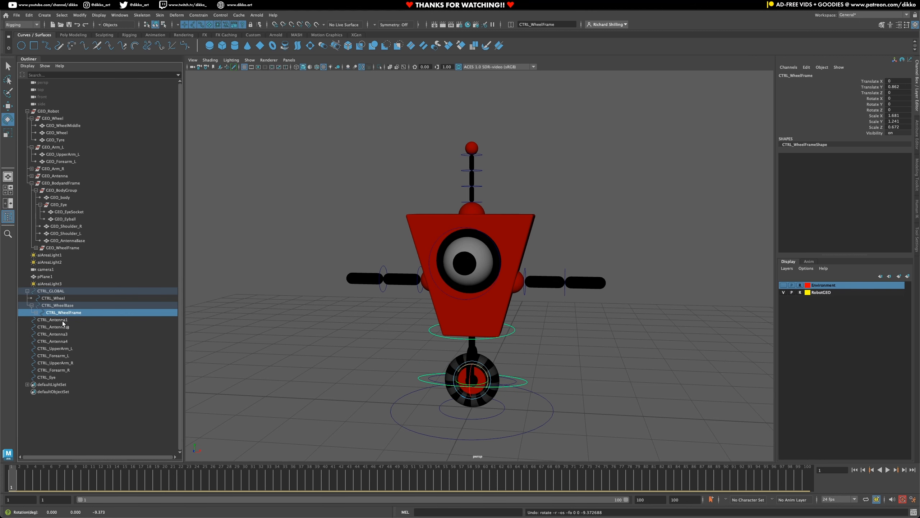
# Step: Chain the antenna controls by parenting CTRL_Antenna4 under CTRL_Antenna3, CTRL_Antenna3 under CTRL_Antenna2, and CTRL_Antenna2 under CTRL_Antenna1
pyautogui.click(58, 341)
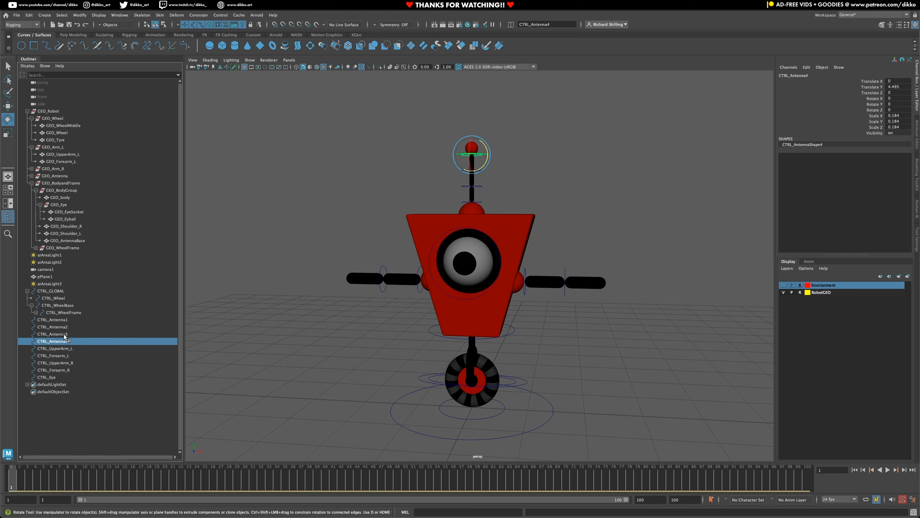
pyautogui.click(64, 334)
pyautogui.click(67, 327)
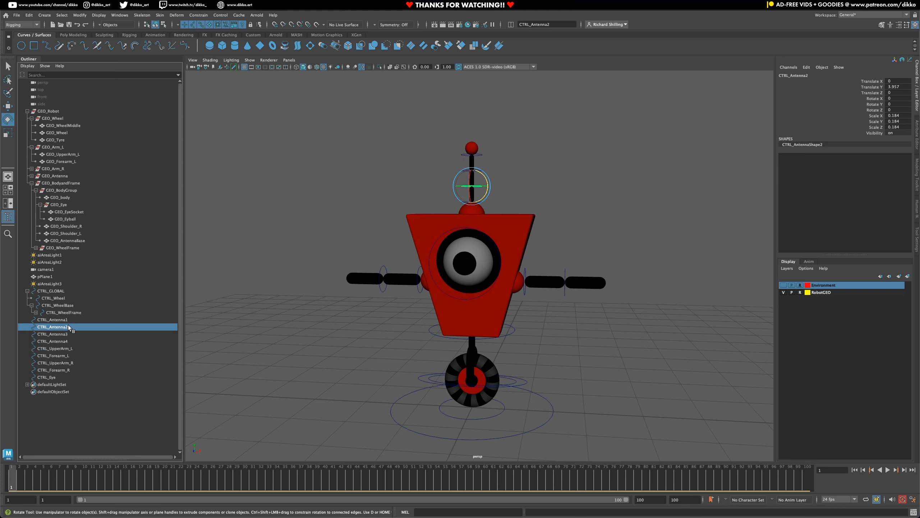
pyautogui.click(68, 320)
pyautogui.click(59, 341)
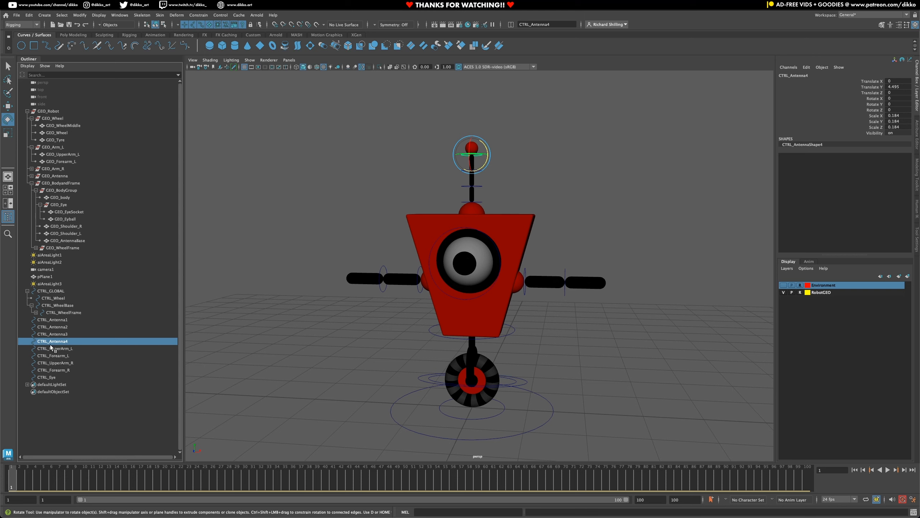
pyautogui.moveTo(56, 344); pyautogui.dragTo(68, 318, button='middle')
pyautogui.click(66, 334)
pyautogui.click(65, 327)
pyautogui.click(53, 322)
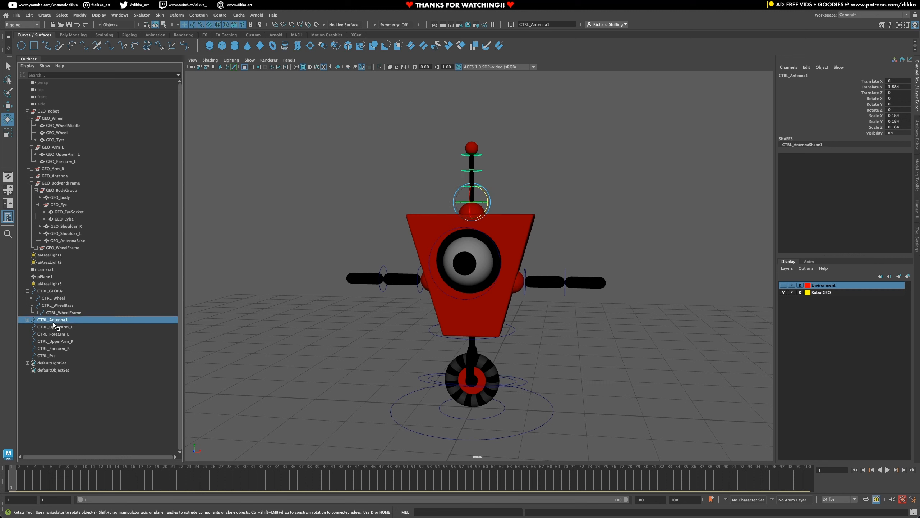
# Step: Parent CTRL_Antenna1 under CTRL_Body, and check the hierarchy with a trial rotation of CTRL_WheelBase that is undone
pyautogui.click(36, 312)
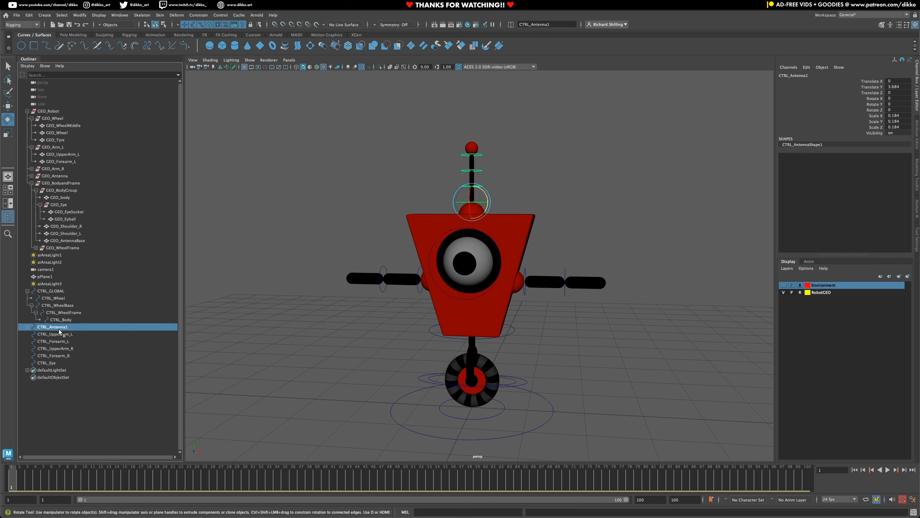
pyautogui.moveTo(53, 328); pyautogui.dragTo(61, 319, button='middle')
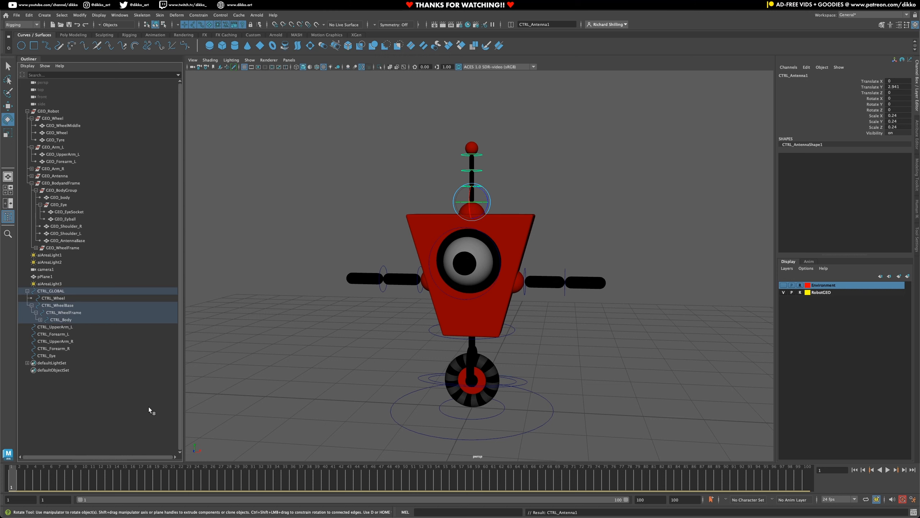
pyautogui.click(61, 319)
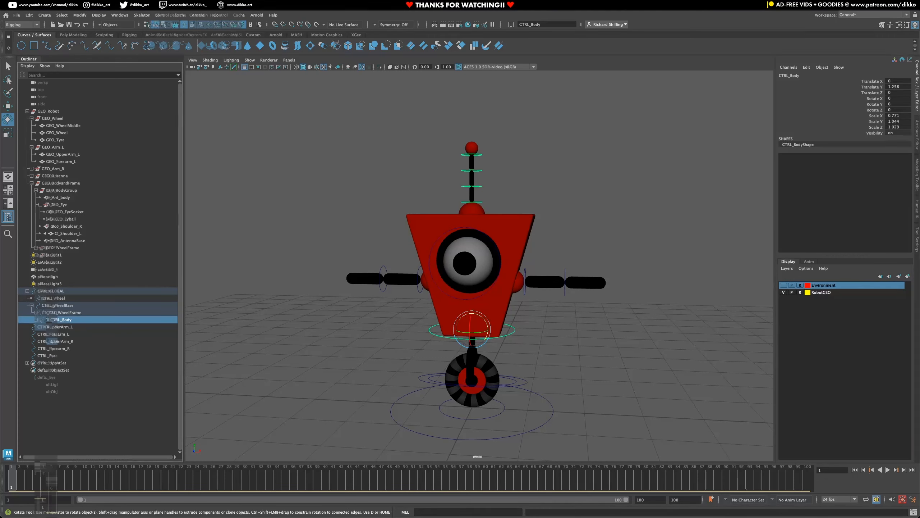
pyautogui.click(59, 306)
pyautogui.moveTo(493, 408); pyautogui.dragTo(502, 380)
pyautogui.hotkey('ctrl', 'z')
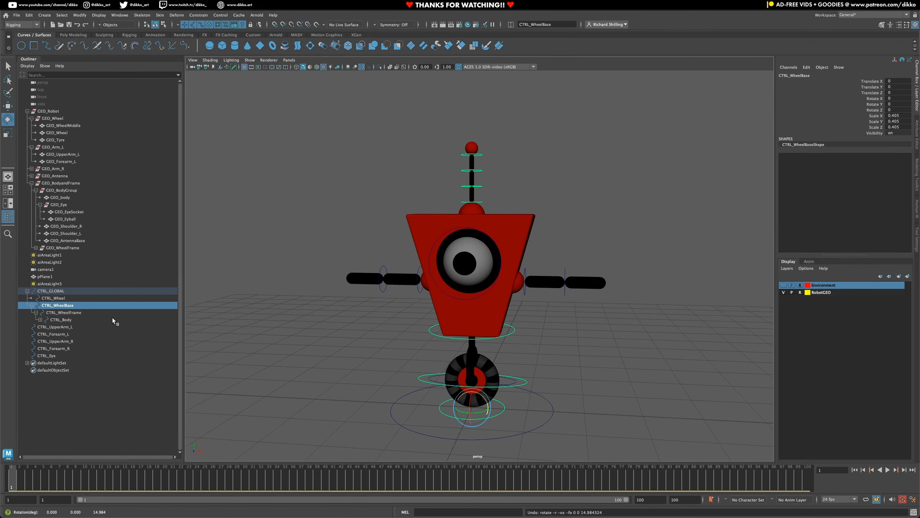
# Step: Try rotating CTRL_WheelFrame and then CTRL_Body to check that their child controls follow, undoing each rotation
pyautogui.click(73, 312)
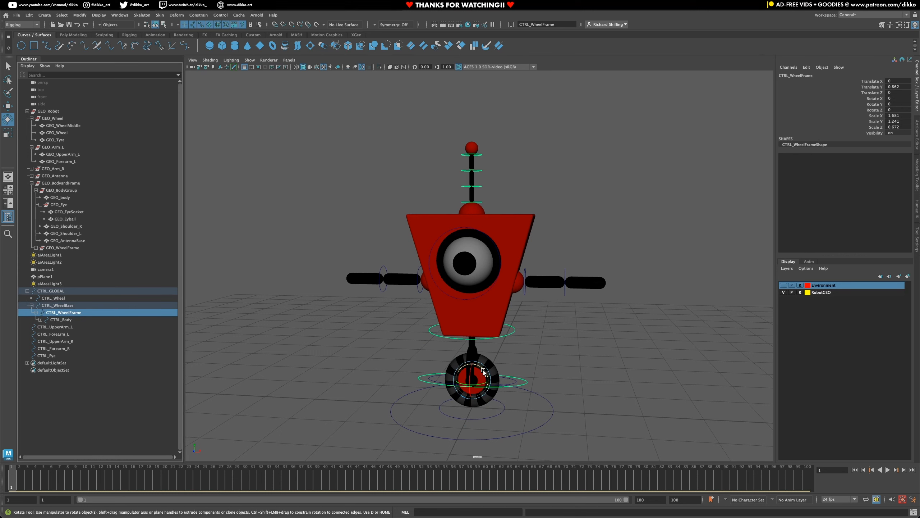
pyautogui.moveTo(484, 371); pyautogui.dragTo(482, 332)
pyautogui.hotkey('ctrl', 'z')
pyautogui.click(60, 319)
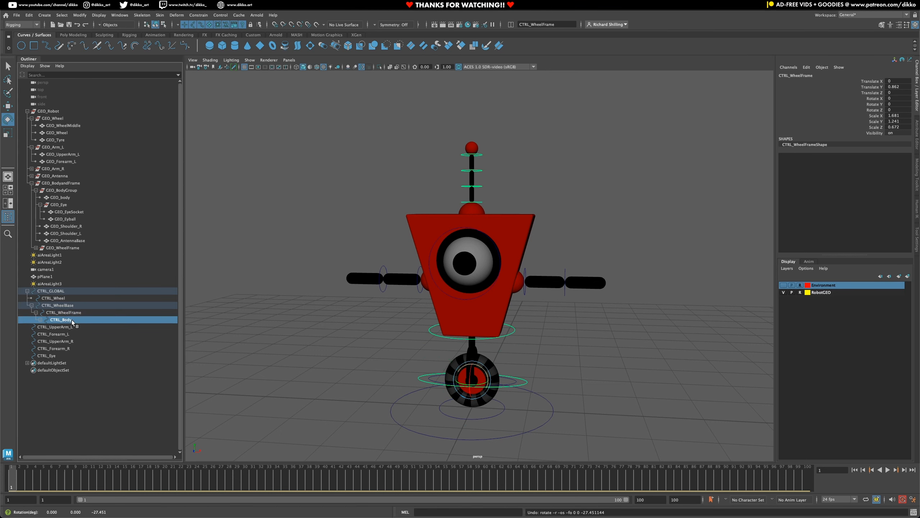
pyautogui.moveTo(485, 321); pyautogui.dragTo(484, 303)
pyautogui.hotkey('ctrl', 'z')
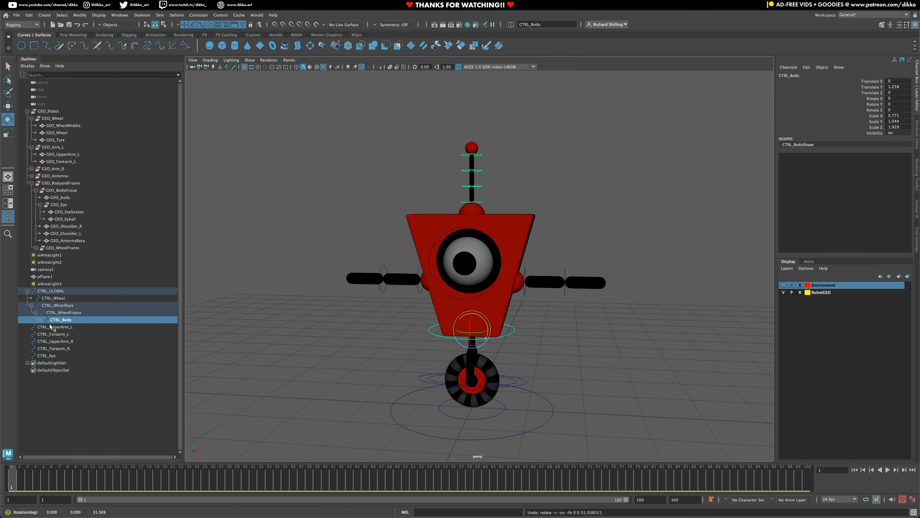
# Step: Expand the antenna chain under CTRL_Body and try rotating CTRL_Antenna1 through CTRL_Antenna4 together, undoing the rotation
pyautogui.click(41, 319)
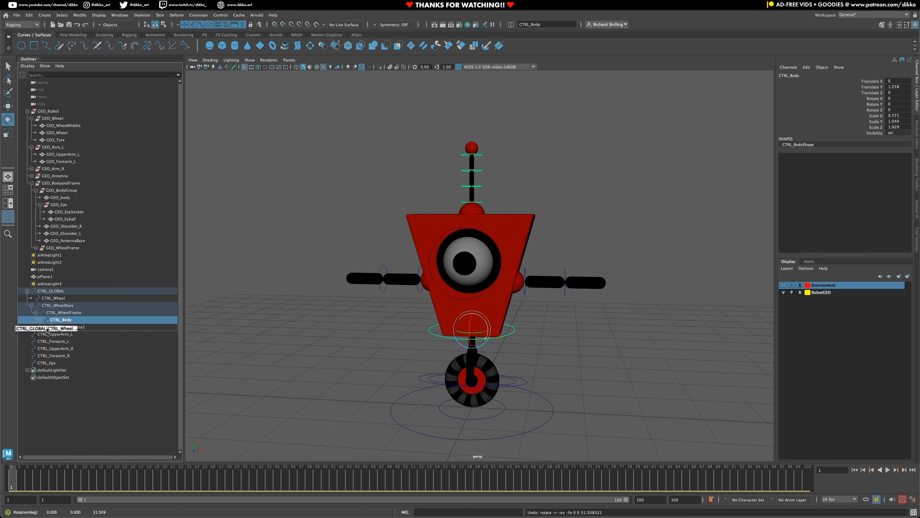
pyautogui.click(45, 326)
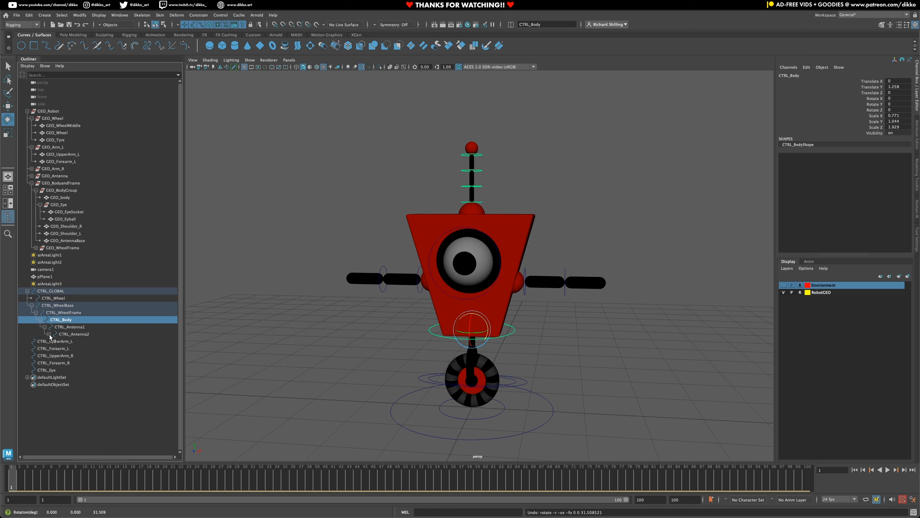
pyautogui.click(49, 334)
pyautogui.click(70, 327)
pyautogui.keyDown('shift'); pyautogui.click(87, 346); pyautogui.keyUp('shift')
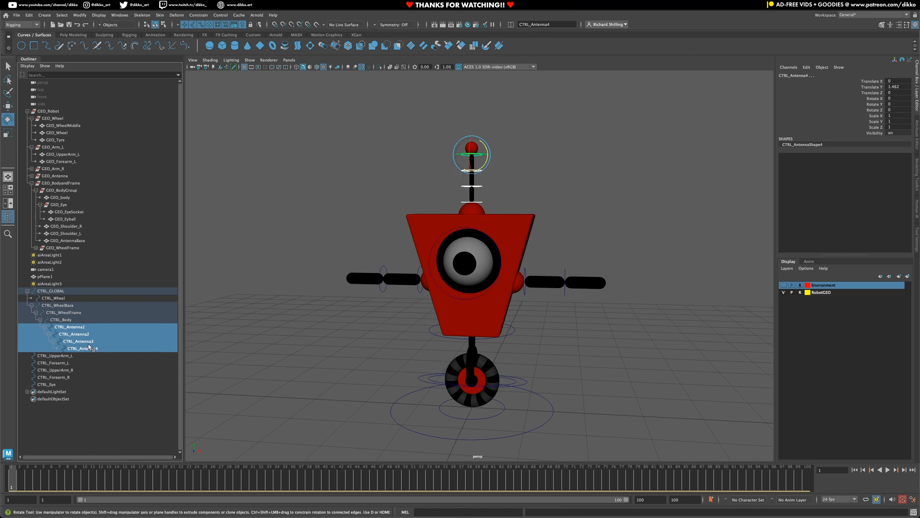
pyautogui.moveTo(482, 166); pyautogui.dragTo(484, 159)
pyautogui.hotkey('ctrl', 'z')
pyautogui.hotkey('ctrl', 'z')
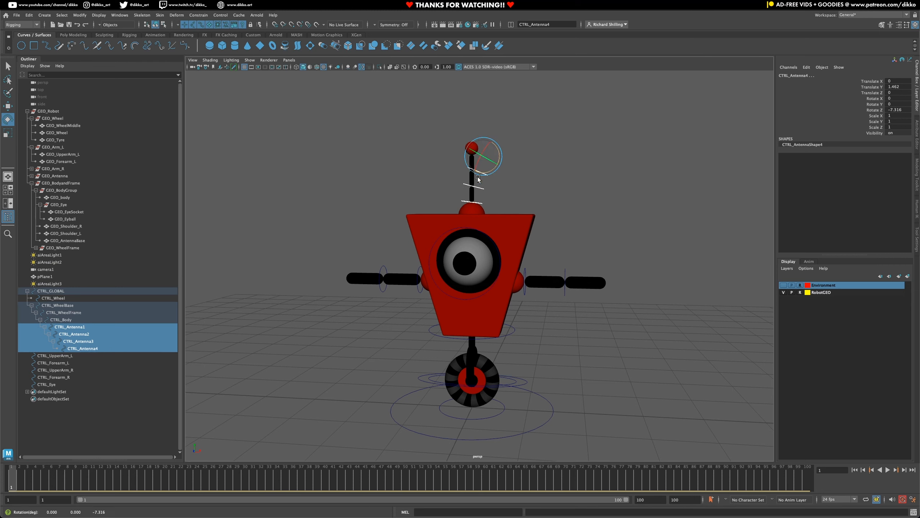
# Step: Parent CTRL_Eye under CTRL_Body
pyautogui.click(55, 356)
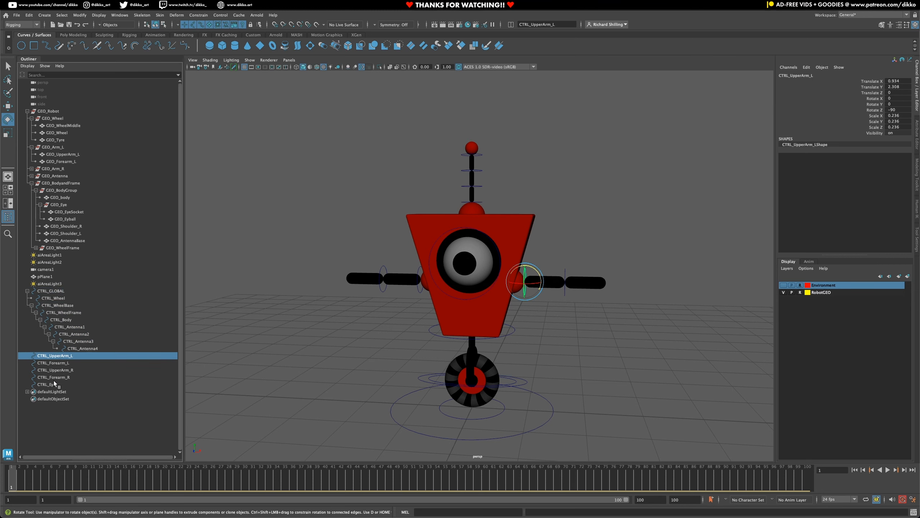
pyautogui.click(52, 385)
pyautogui.moveTo(55, 384); pyautogui.dragTo(70, 319)
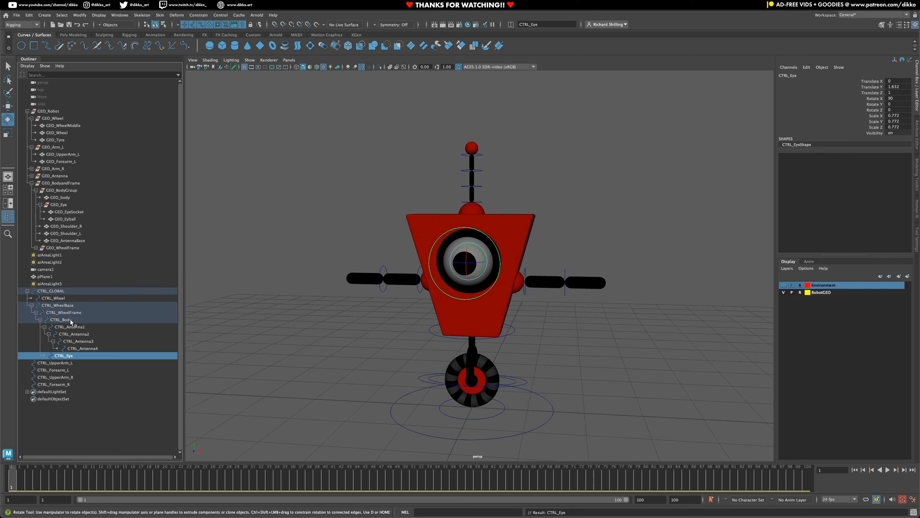
# Step: Parent CTRL_Forearm_R and CTRL_Forearm_L under their matching upper-arm controls, and parent both upper-arm controls under CTRL_Body
pyautogui.click(56, 385)
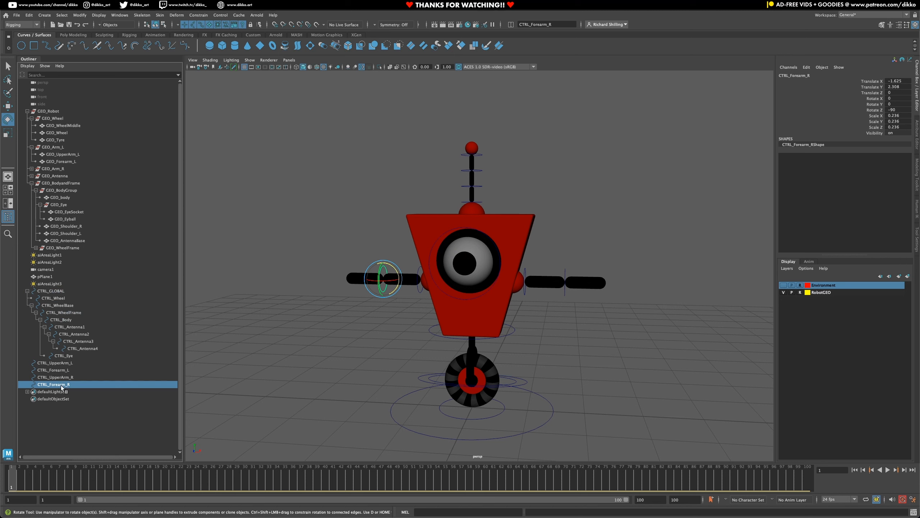
pyautogui.moveTo(68, 385); pyautogui.dragTo(91, 365)
pyautogui.click(66, 370)
pyautogui.click(70, 363)
pyautogui.keyDown('shift'); pyautogui.click(80, 370); pyautogui.keyUp('shift')
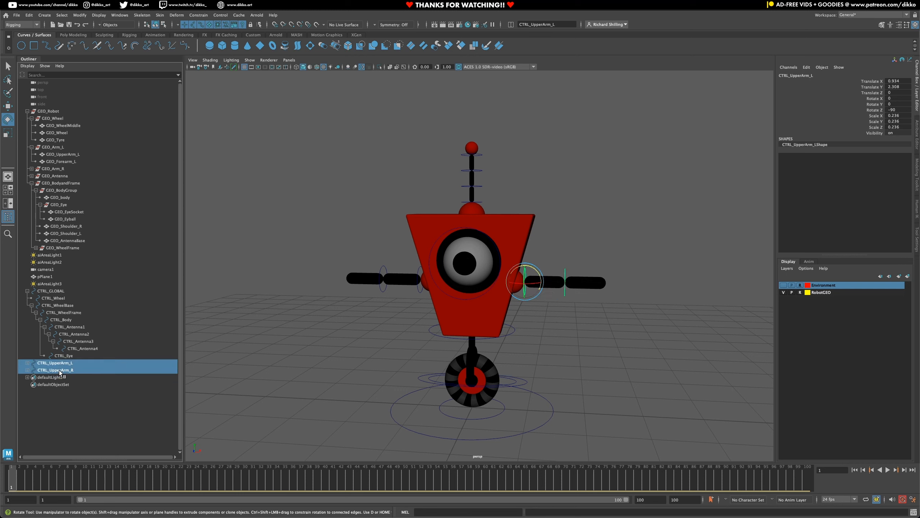
pyautogui.moveTo(63, 365); pyautogui.dragTo(76, 319)
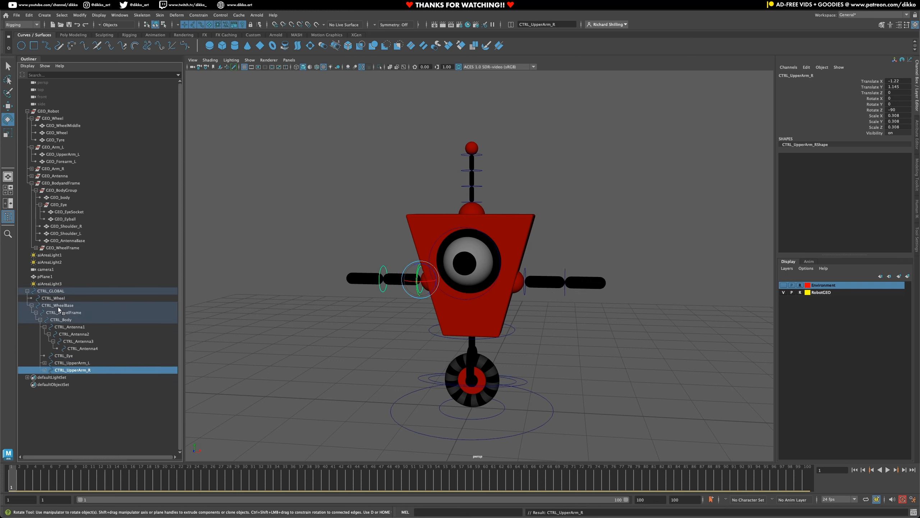
# Step: Collapse the control hierarchy and test it with a trial rotation of CTRL_WheelBase, undoing the rotation
pyautogui.click(40, 319)
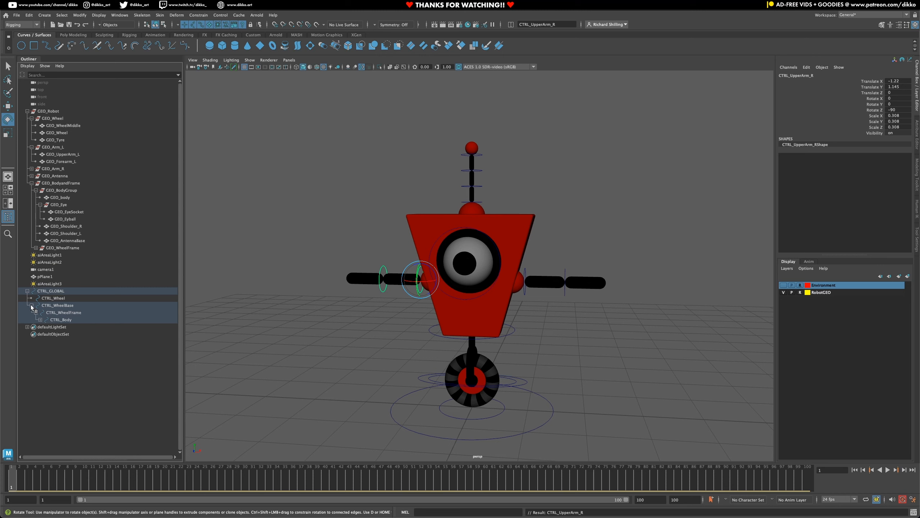
pyautogui.click(32, 304)
pyautogui.click(505, 414)
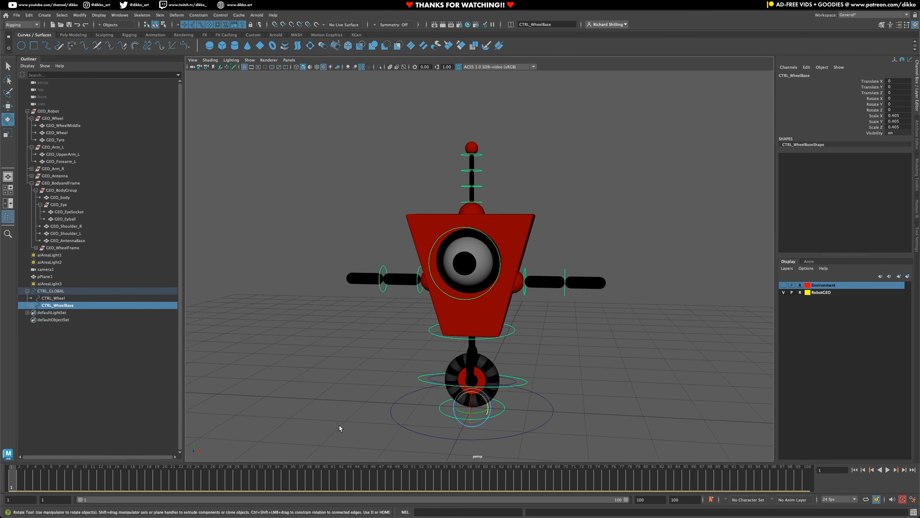
pyautogui.moveTo(489, 400); pyautogui.dragTo(509, 376)
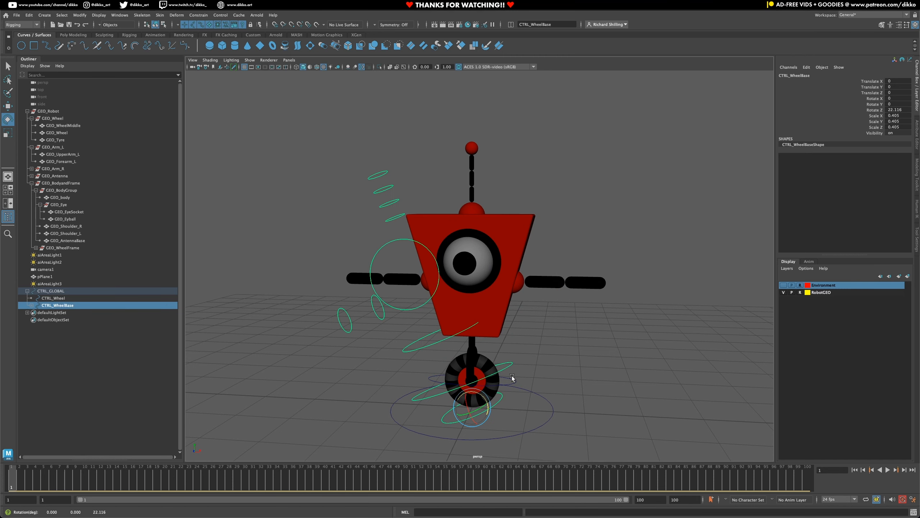
pyautogui.hotkey('ctrl', 'z')
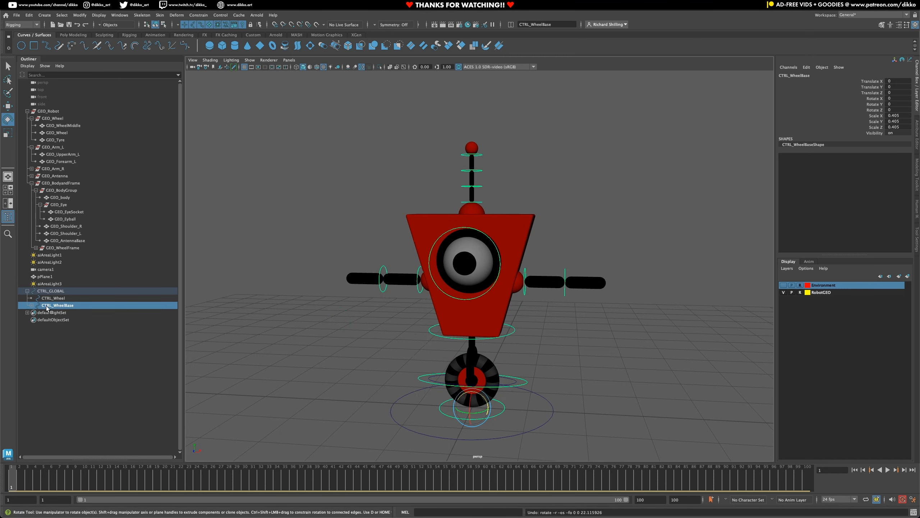
# Step: Try rotating CTRL_WheelFrame to check that the controls nested under it follow, and undo the rotations
pyautogui.click(31, 305)
pyautogui.click(58, 312)
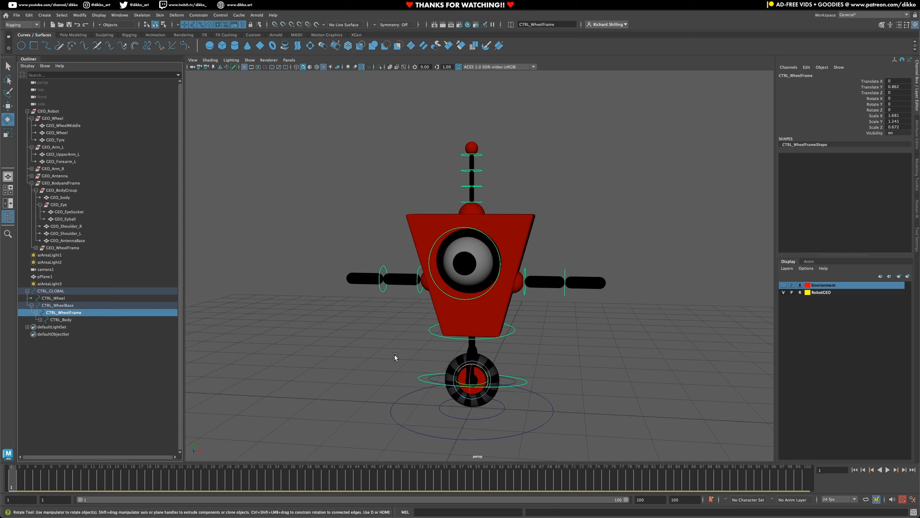
pyautogui.moveTo(482, 369); pyautogui.dragTo(524, 355)
pyautogui.hotkey('ctrl', 'z')
pyautogui.hotkey('ctrl', 'z')
pyautogui.hotkey('ctrl', 'z')
pyautogui.hotkey('ctrl', 'z')
pyautogui.hotkey('ctrl', 'z')
pyautogui.hotkey('ctrl', 'z')
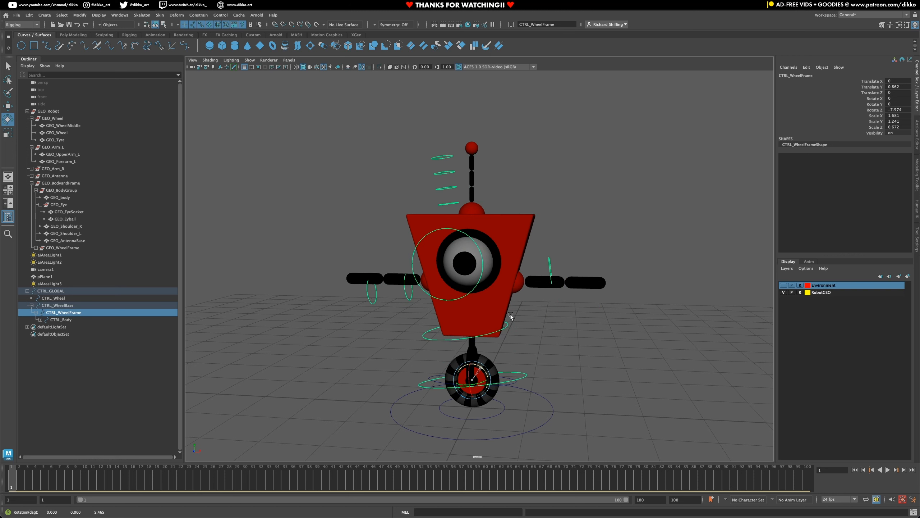
# Step: Test CTRL_Body with its antenna, eye and arm controls through several trial rotations, undoing each one
pyautogui.click(40, 319)
pyautogui.click(67, 320)
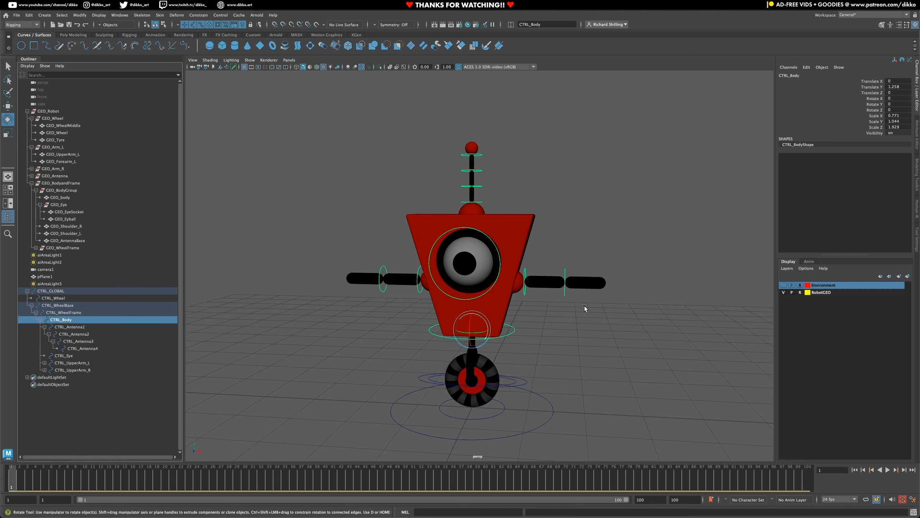
pyautogui.moveTo(480, 333)
pyautogui.mouseDown()
pyautogui.moveTo(471, 333)
pyautogui.moveTo(484, 334)
pyautogui.mouseUp()
pyautogui.hotkey('ctrl', 'z')
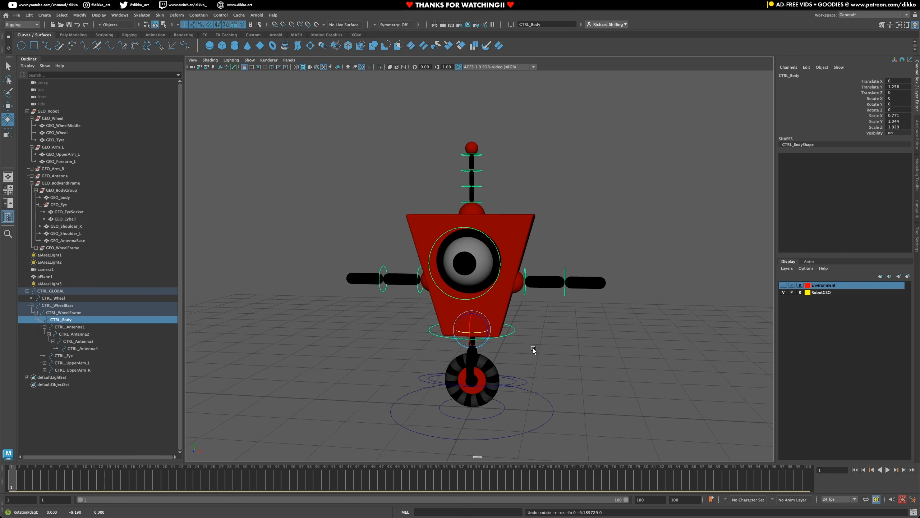
pyautogui.keyDown('alt'); pyautogui.moveTo(584, 355); pyautogui.dragTo(584, 382); pyautogui.keyUp('alt')
pyautogui.moveTo(491, 333); pyautogui.dragTo(472, 327)
pyautogui.hotkey('ctrl', 'z')
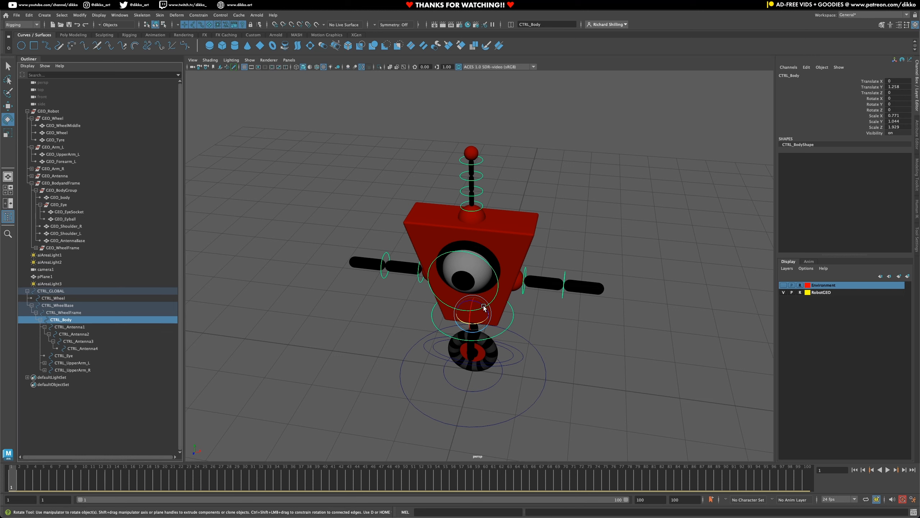
pyautogui.click(75, 329)
pyautogui.click(71, 321)
pyautogui.moveTo(489, 305)
pyautogui.mouseDown()
pyautogui.moveTo(493, 312)
pyautogui.moveTo(478, 304)
pyautogui.moveTo(509, 318)
pyautogui.moveTo(484, 298)
pyautogui.mouseUp()
pyautogui.hotkey('ctrl', 'z')
# Step: Try rotating CTRL_Antenna1 and CTRL_Eye individually, undoing each rotation
pyautogui.click(68, 327)
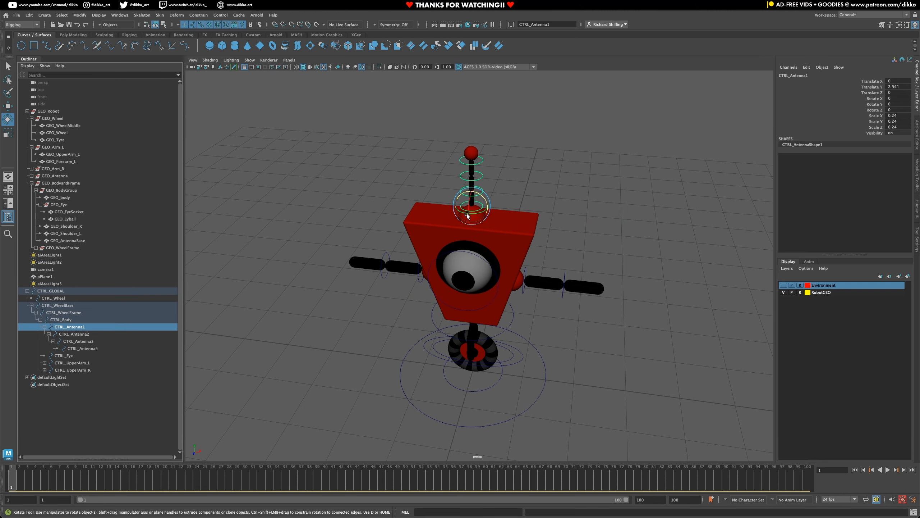
pyautogui.moveTo(465, 216); pyautogui.dragTo(467, 222)
pyautogui.hotkey('ctrl', 'z')
pyautogui.hotkey('ctrl', 'z')
pyautogui.click(62, 355)
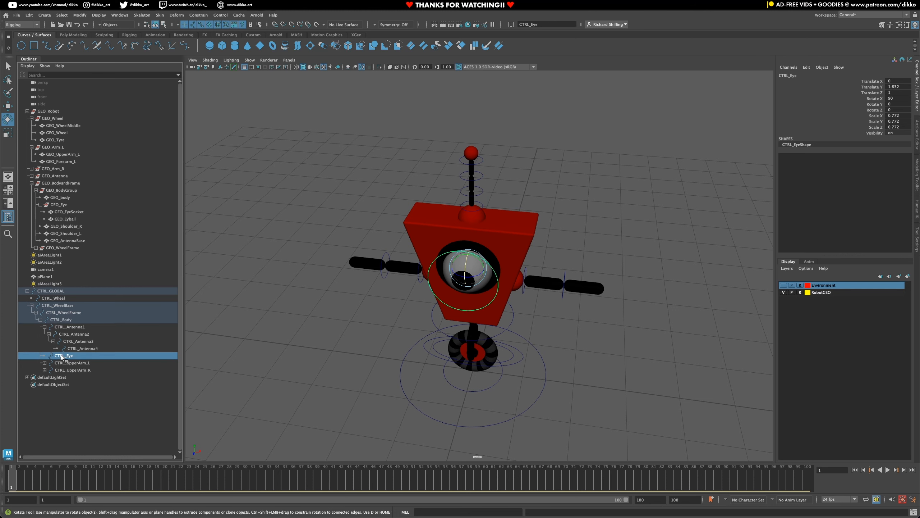
pyautogui.moveTo(474, 277); pyautogui.dragTo(467, 277)
pyautogui.hotkey('ctrl', 'z')
# Step: Try rotating CTRL_UpperArm_L and CTRL_UpperArm_R to check that the forearm controls follow, undoing each rotation
pyautogui.click(70, 362)
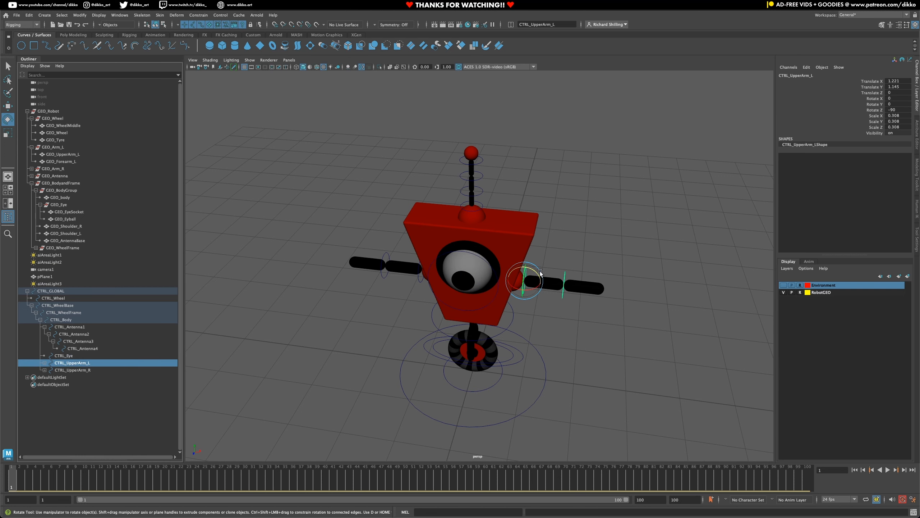
pyautogui.moveTo(540, 272); pyautogui.dragTo(541, 283)
pyautogui.hotkey('ctrl', 'z')
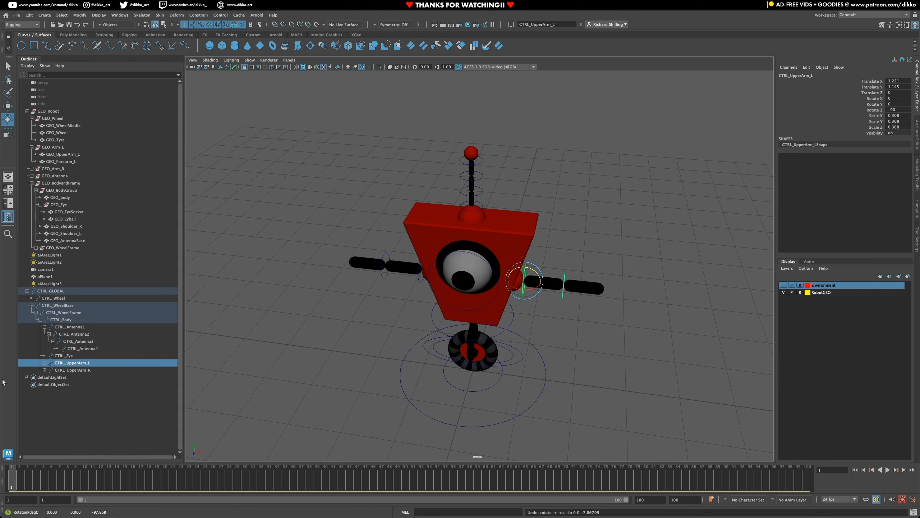
pyautogui.click(67, 370)
pyautogui.moveTo(432, 263); pyautogui.dragTo(433, 270)
pyautogui.hotkey('ctrl', 'z')
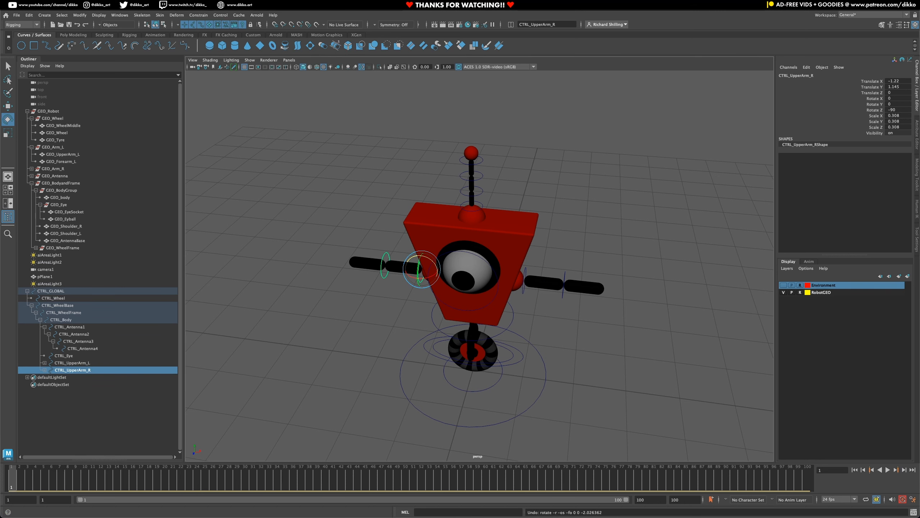
# Step: Try rotating CTRL_Body again while viewing the robot from the front, and undo the rotation
pyautogui.hotkey('ctrl', 'z')
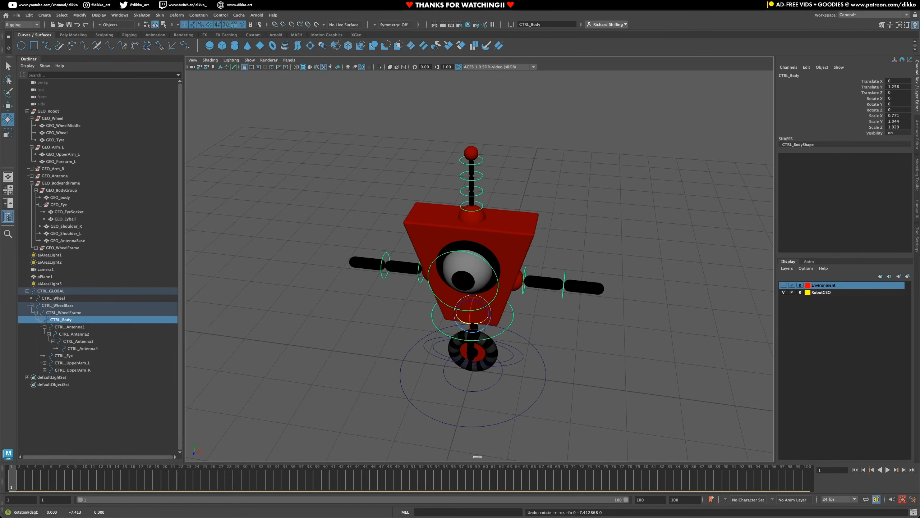
pyautogui.keyDown('alt'); pyautogui.moveTo(544, 390); pyautogui.dragTo(580, 362); pyautogui.keyUp('alt')
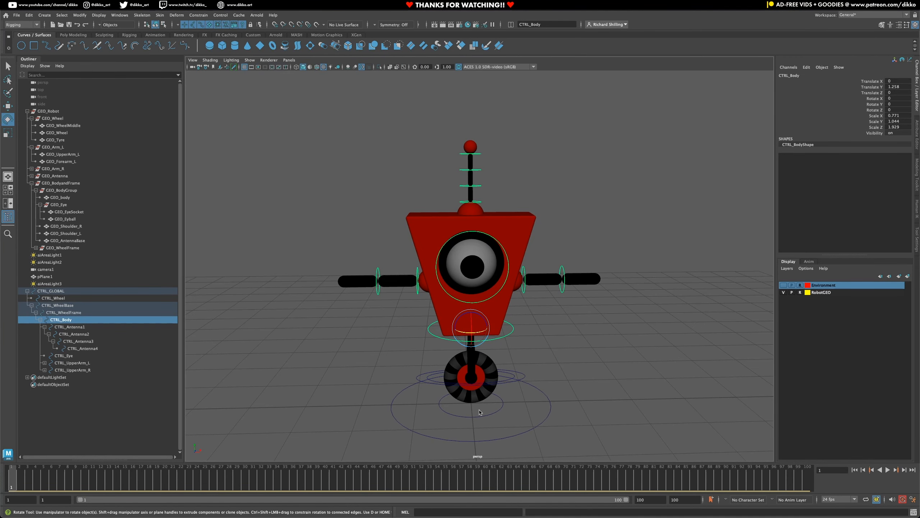
pyautogui.moveTo(478, 333)
pyautogui.mouseDown()
pyautogui.moveTo(469, 333)
pyautogui.moveTo(493, 332)
pyautogui.moveTo(472, 337)
pyautogui.mouseUp()
pyautogui.hotkey('ctrl', 'z')
pyautogui.hotkey('ctrl', 'z')
pyautogui.hotkey('ctrl', 'z')
# Step: Compare trial rotations of CTRL_WheelFrame and CTRL_Body from an angled view, undoing each rotation
pyautogui.keyDown('alt'); pyautogui.moveTo(561, 346); pyautogui.dragTo(496, 376); pyautogui.keyUp('alt')
pyautogui.click(512, 378)
pyautogui.click(510, 380)
pyautogui.hotkey('ctrl', 'z')
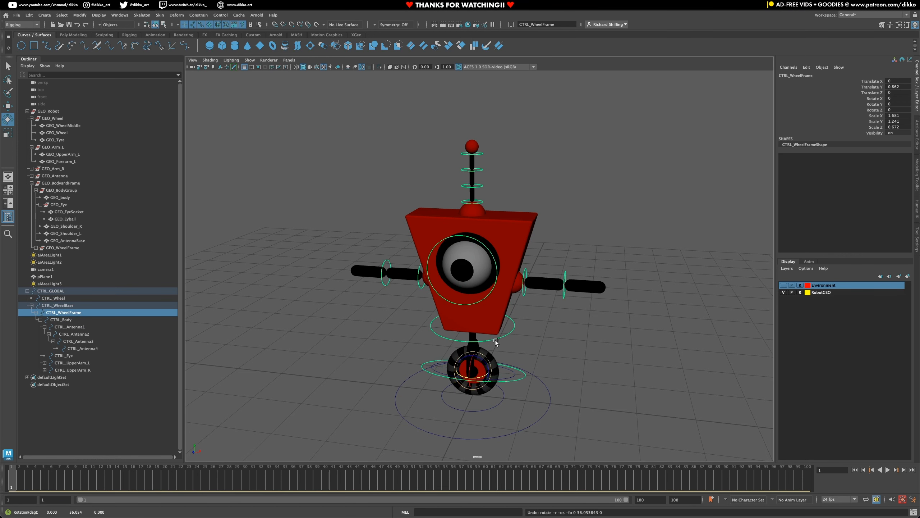
pyautogui.click(497, 338)
pyautogui.moveTo(484, 331); pyautogui.dragTo(484, 340)
pyautogui.hotkey('ctrl', 'z')
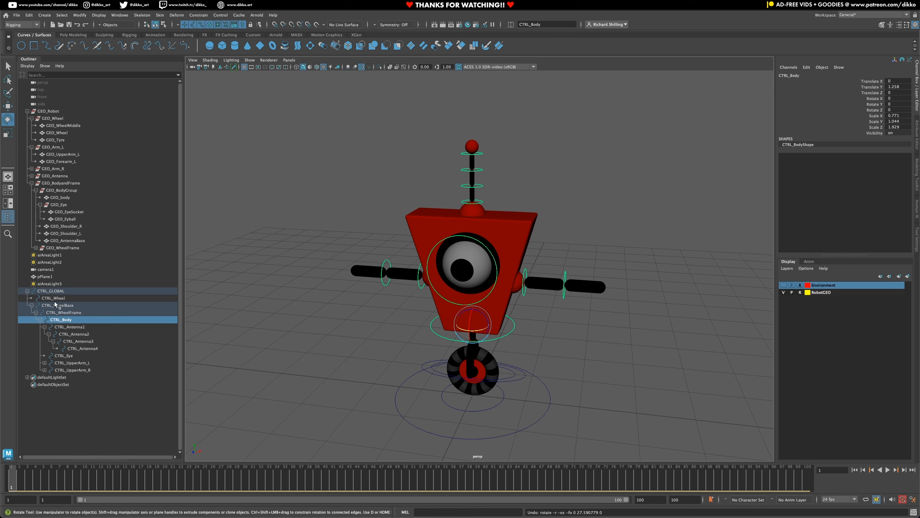
# Step: Freeze only the scale of CTRL_GLOBAL, and clear the selection
pyautogui.click(88, 292)
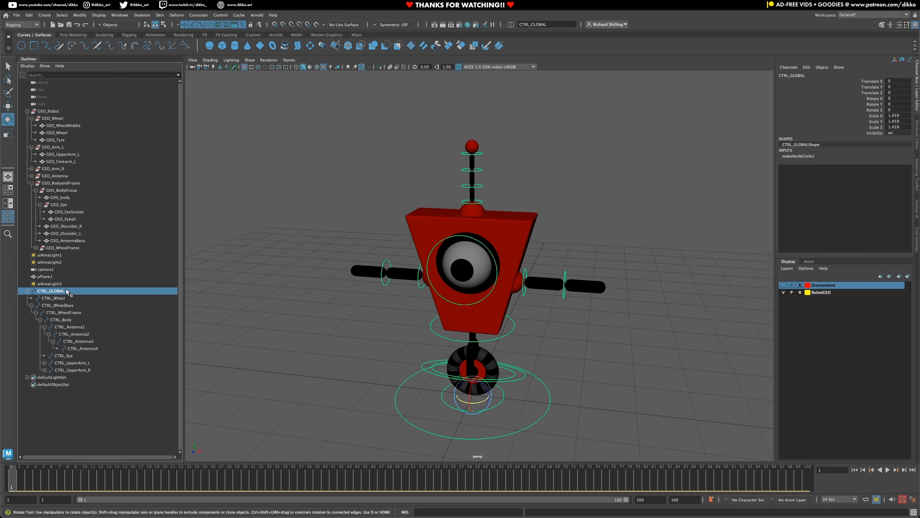
pyautogui.rightClick(830, 133)
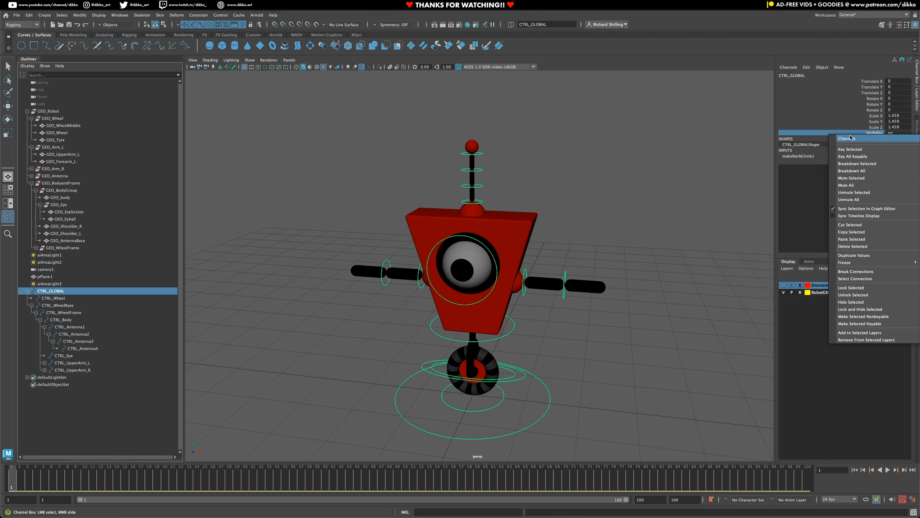
pyautogui.moveTo(862, 262)
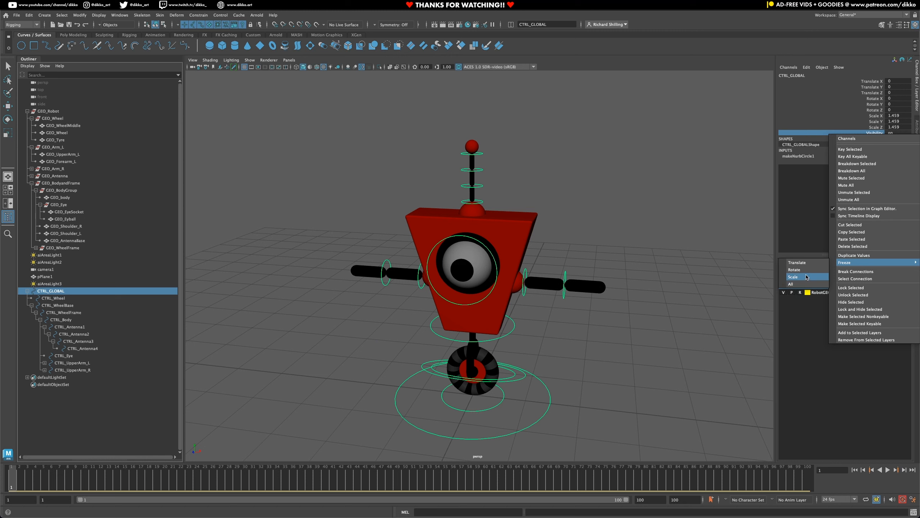
pyautogui.click(806, 277)
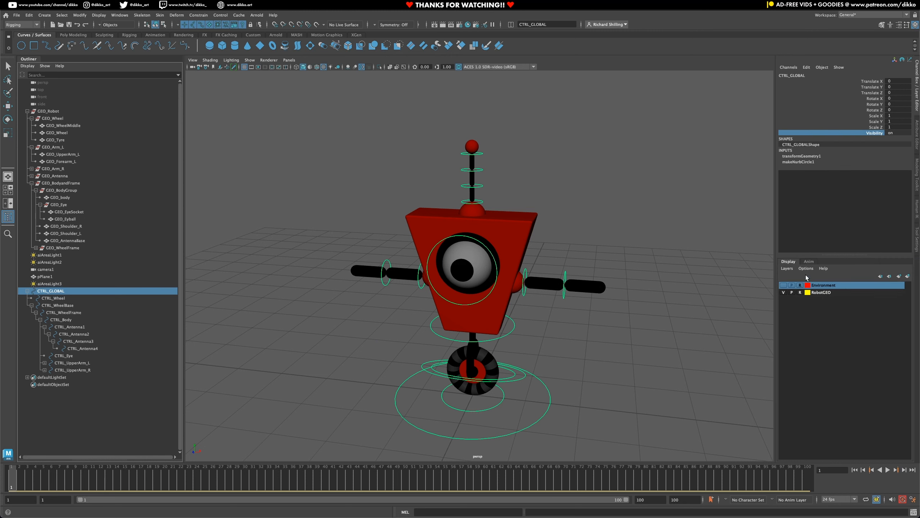
pyautogui.press('e')
pyautogui.click(511, 334)
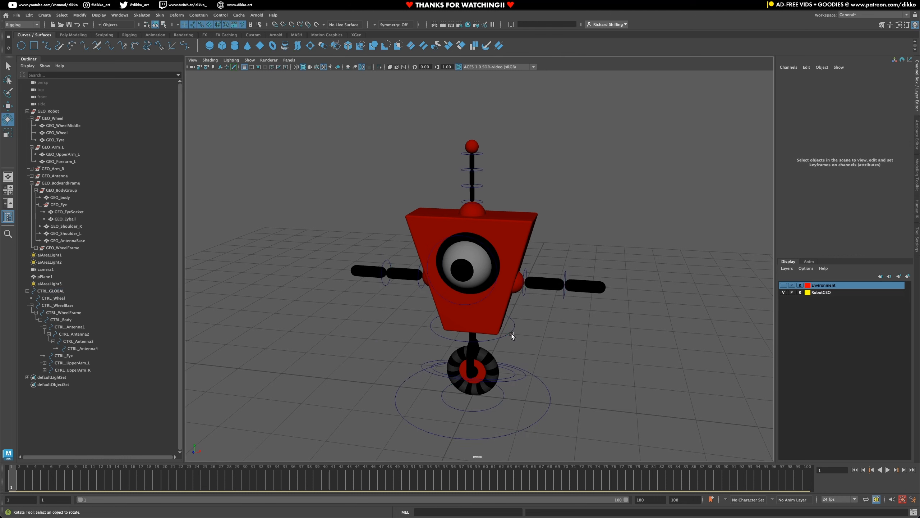
# Step: Check the transform values of CTRL_UpperArm_L, CTRL_Forearm_L and CTRL_UpperArm_R by selecting each in turn
pyautogui.click(512, 330)
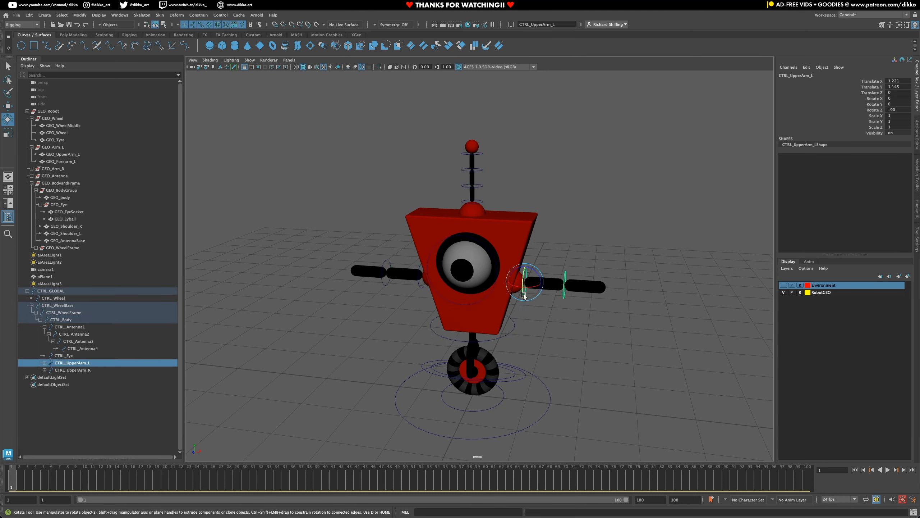
pyautogui.click(524, 294)
pyautogui.click(566, 295)
pyautogui.click(562, 295)
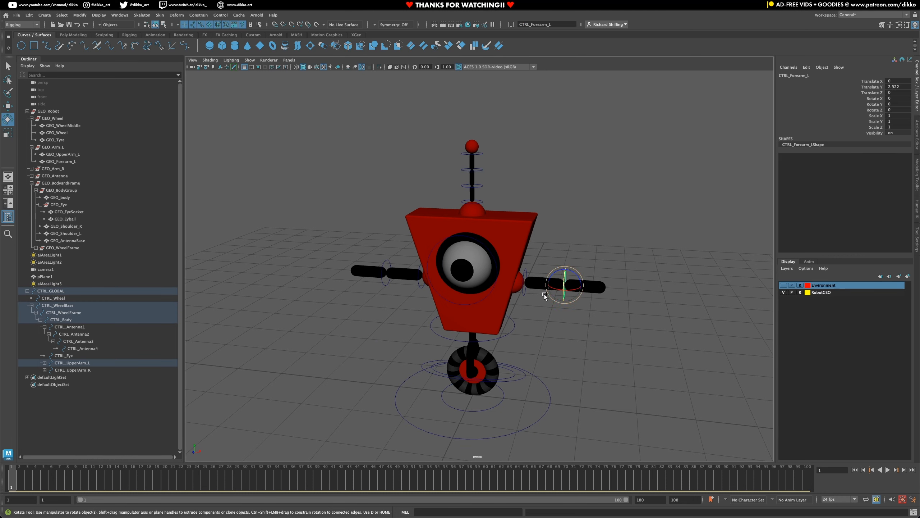
pyautogui.click(525, 294)
pyautogui.click(73, 370)
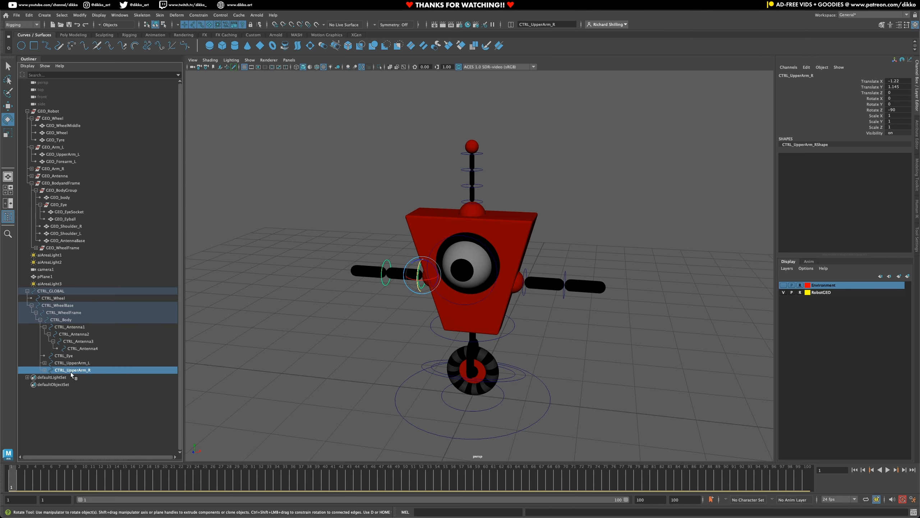
# Step: Try rotating CTRL_Body to see how its child controls follow, and undo the rotation
pyautogui.click(511, 334)
pyautogui.moveTo(480, 331)
pyautogui.mouseDown()
pyautogui.moveTo(472, 334)
pyautogui.moveTo(483, 338)
pyautogui.mouseUp()
pyautogui.hotkey('ctrl', 'z')
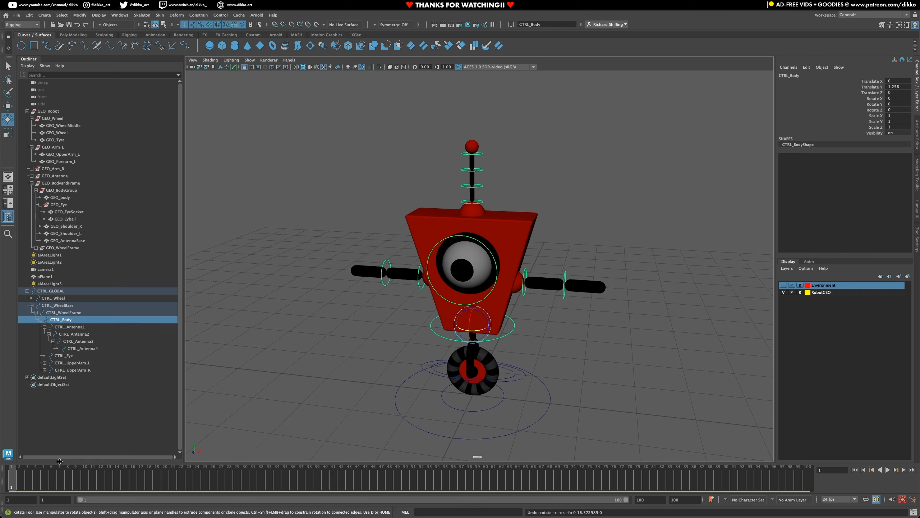
# Step: Expand CTRL_UpperArm_L and CTRL_UpperArm_R in the Outliner and check the transform values of the forearm and right upper arm controls
pyautogui.click(44, 370)
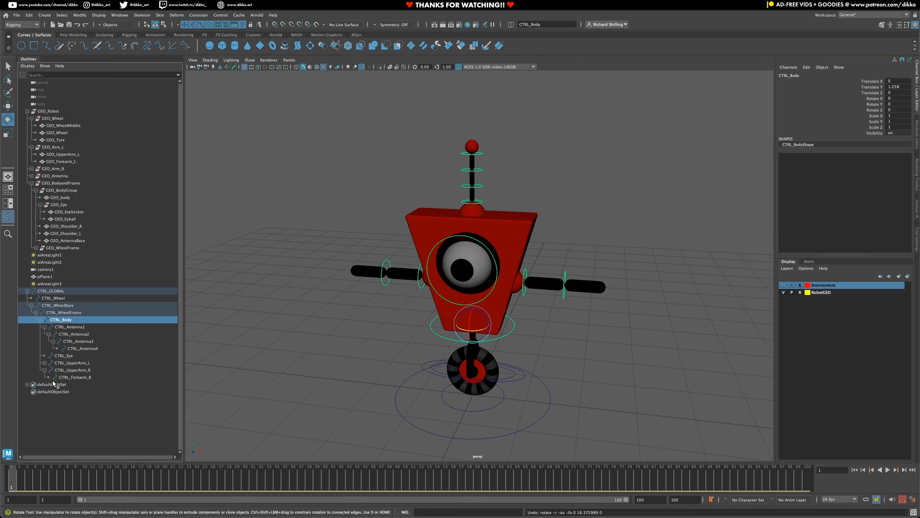
pyautogui.click(44, 362)
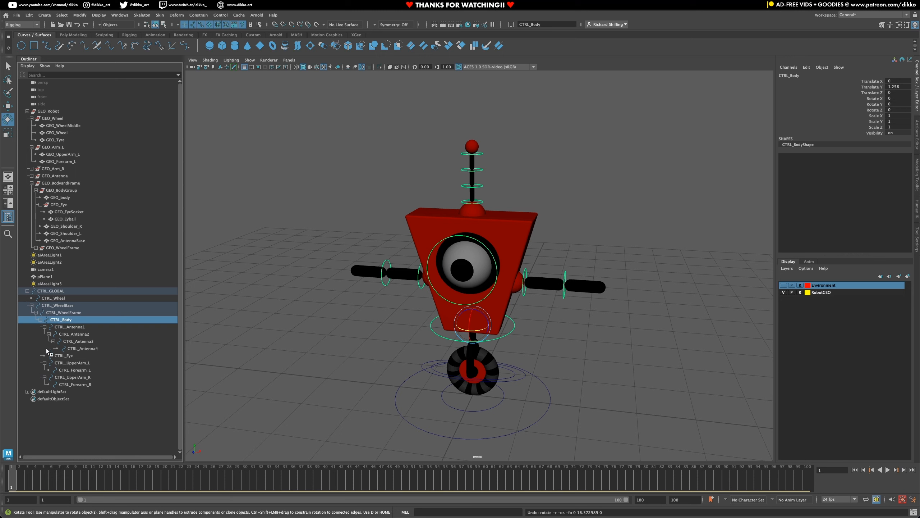
pyautogui.click(69, 383)
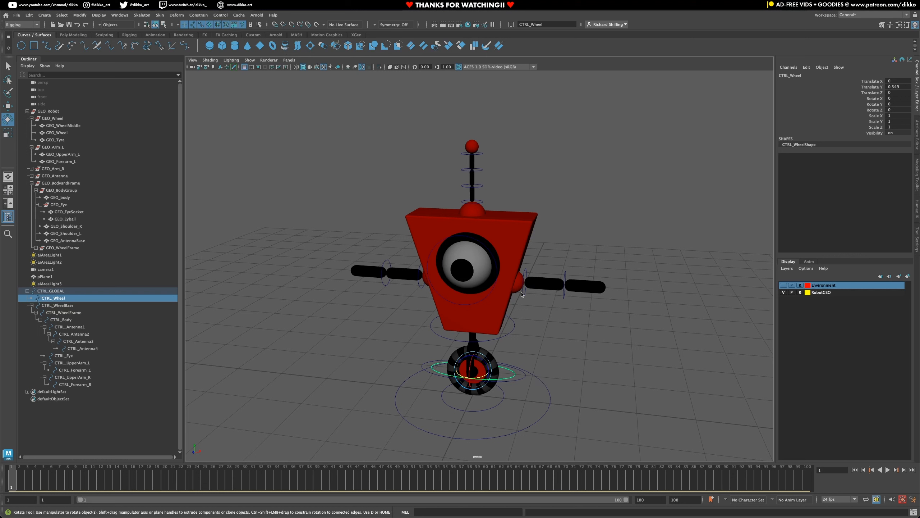
pyautogui.click(564, 294)
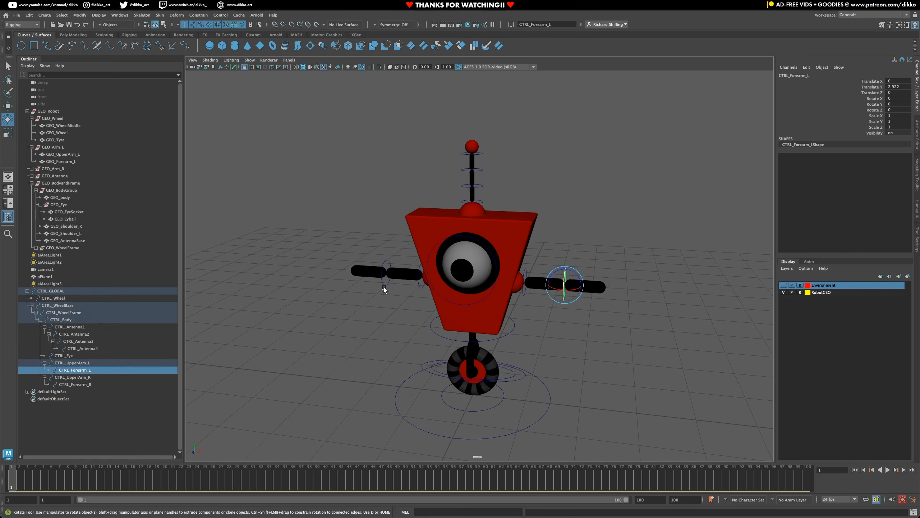
pyautogui.click(421, 287)
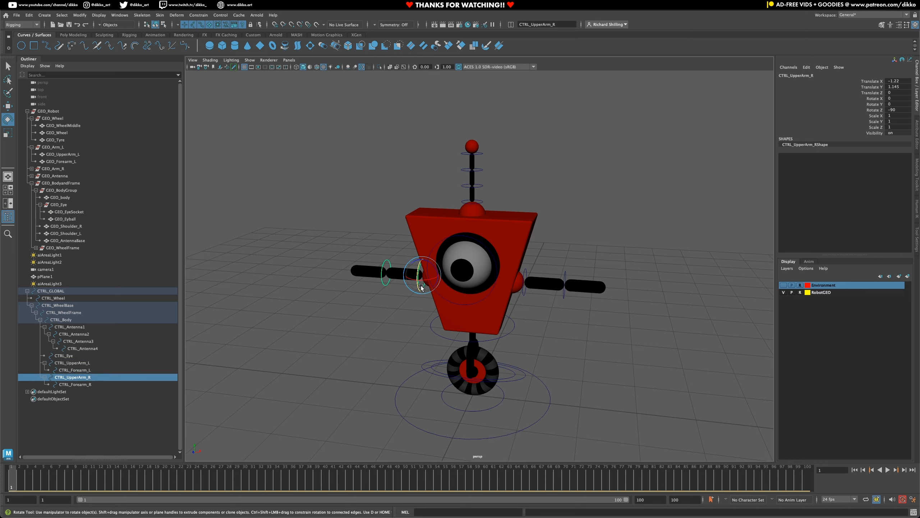
pyautogui.click(384, 287)
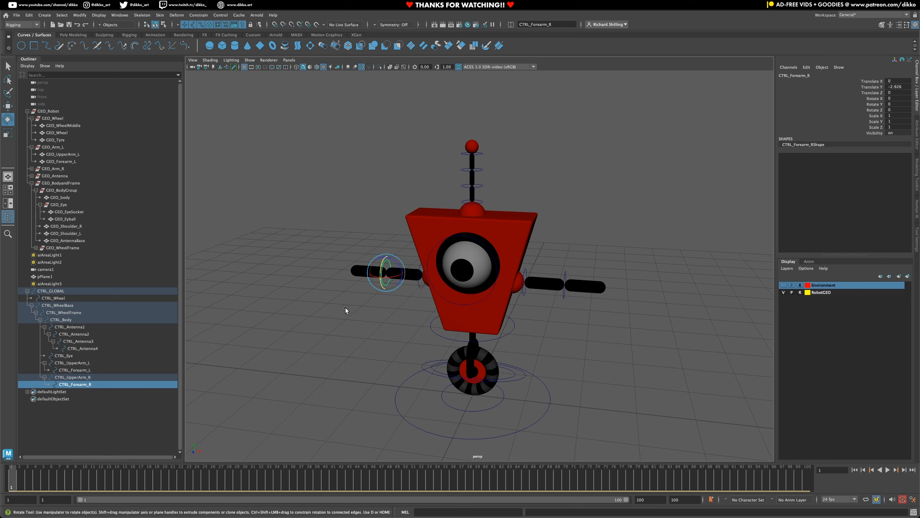
# Step: Freeze the transforms of CTRL_GLOBAL and the controls under it through its channels, and clear the selection
pyautogui.click(57, 290)
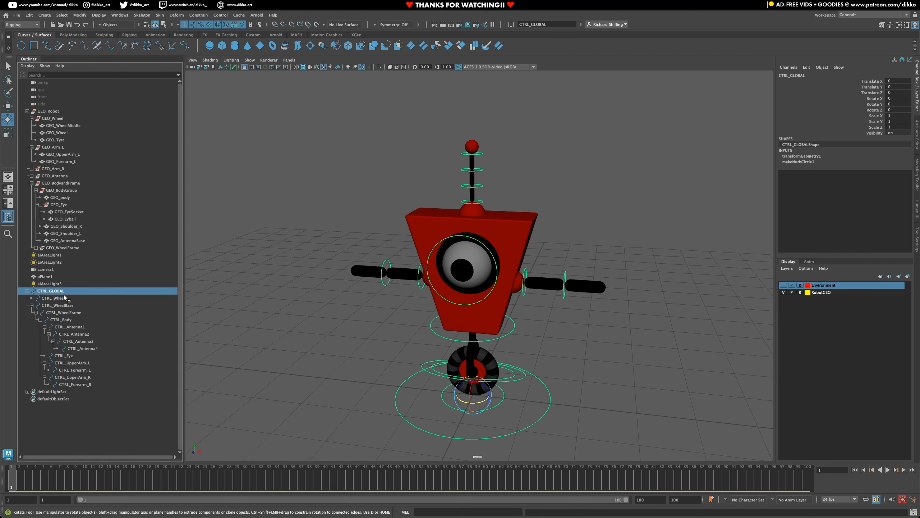
pyautogui.rightClick(57, 293)
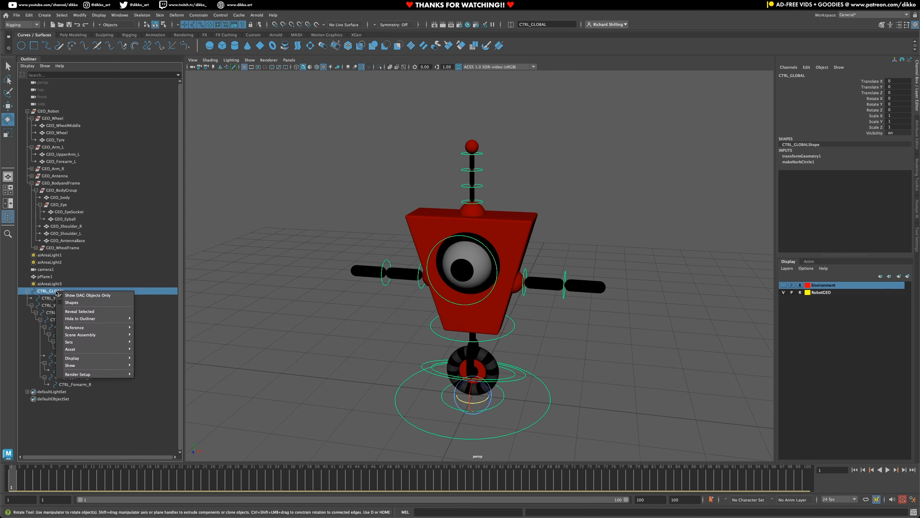
pyautogui.rightClick(864, 113)
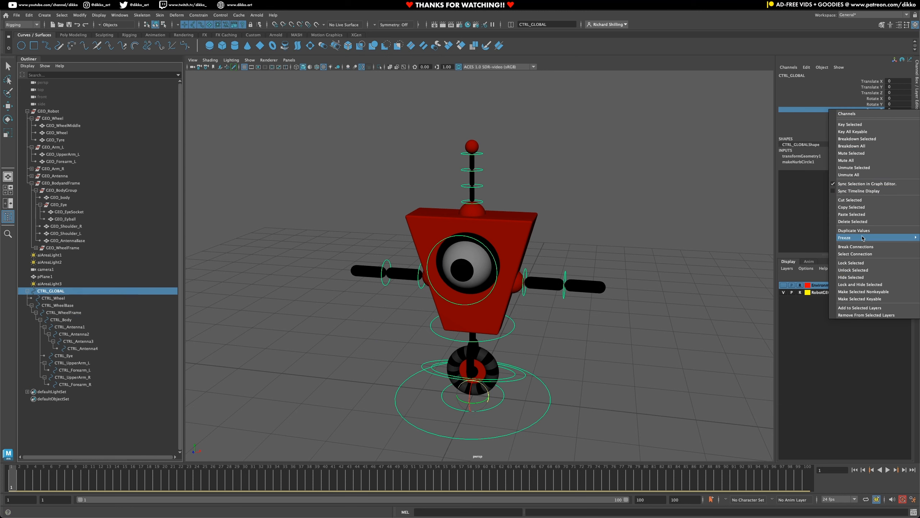
pyautogui.moveTo(863, 238)
pyautogui.click(802, 241)
pyautogui.rightClick(829, 124)
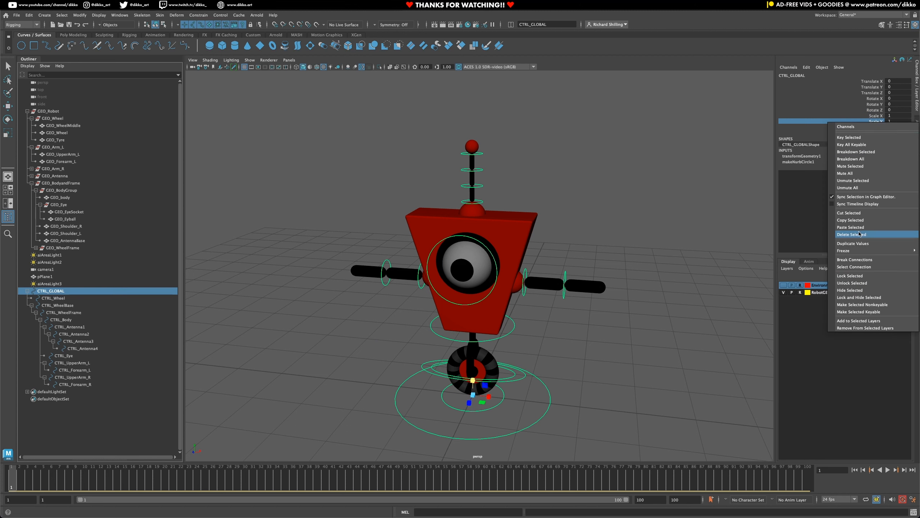
pyautogui.moveTo(844, 250)
pyautogui.click(795, 257)
pyautogui.click(608, 263)
pyautogui.press('e')
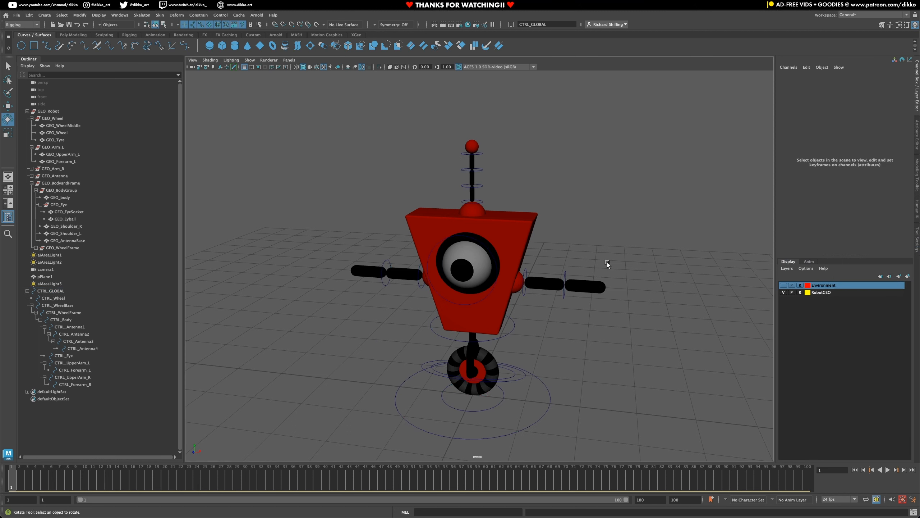
# Step: Try rotating CTRL_UpperArm_L and CTRL_Eye with their frozen transforms, undoing each rotation
pyautogui.click(528, 294)
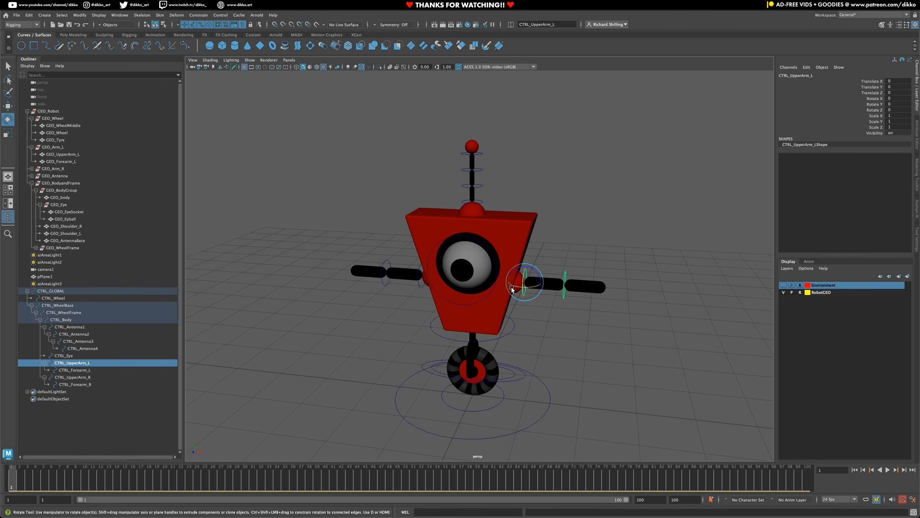
pyautogui.moveTo(534, 269); pyautogui.dragTo(527, 260)
pyautogui.hotkey('ctrl', 'z')
pyautogui.hotkey('ctrl', 'z')
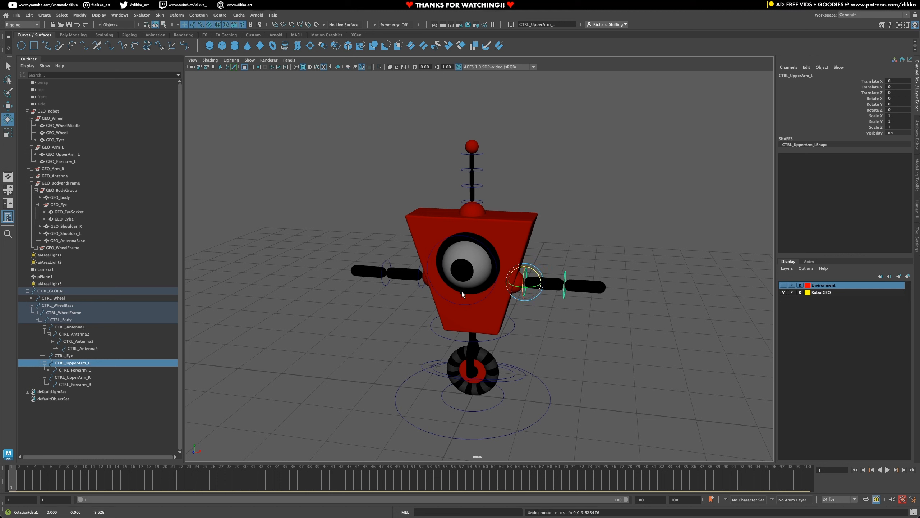
pyautogui.click(467, 304)
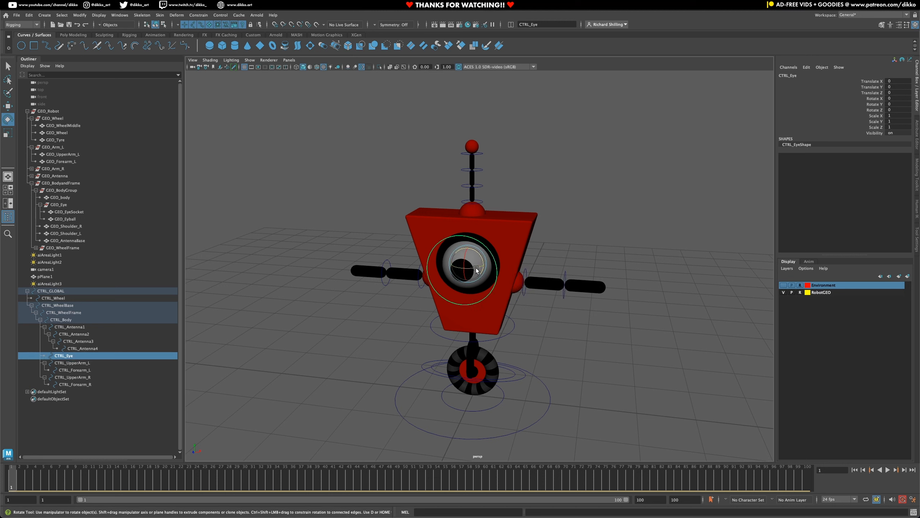
pyautogui.moveTo(474, 278)
pyautogui.mouseDown()
pyautogui.moveTo(468, 263)
pyautogui.moveTo(465, 281)
pyautogui.mouseUp()
pyautogui.hotkey('ctrl', 'z')
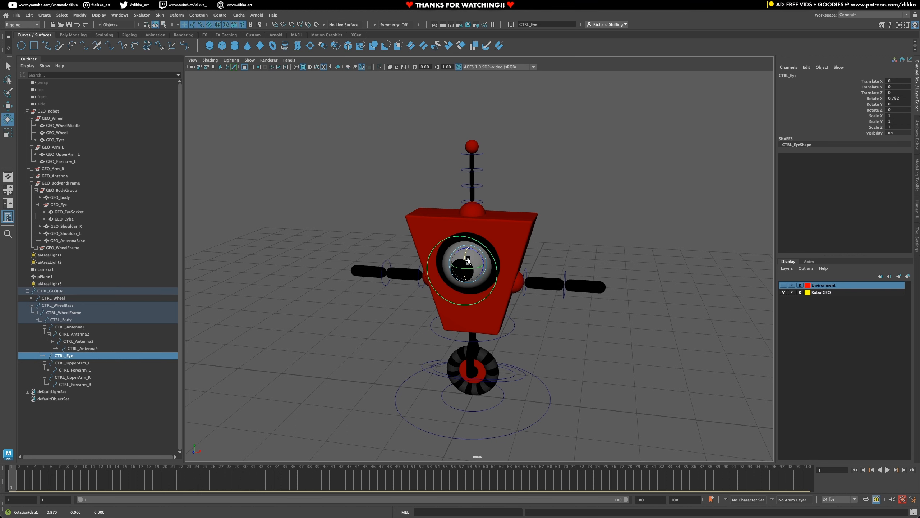
# Step: Check the transform values of CTRL_Body, collapse the GEO_Robot group in the Outliner, and select CTRL_GLOBAL
pyautogui.click(511, 330)
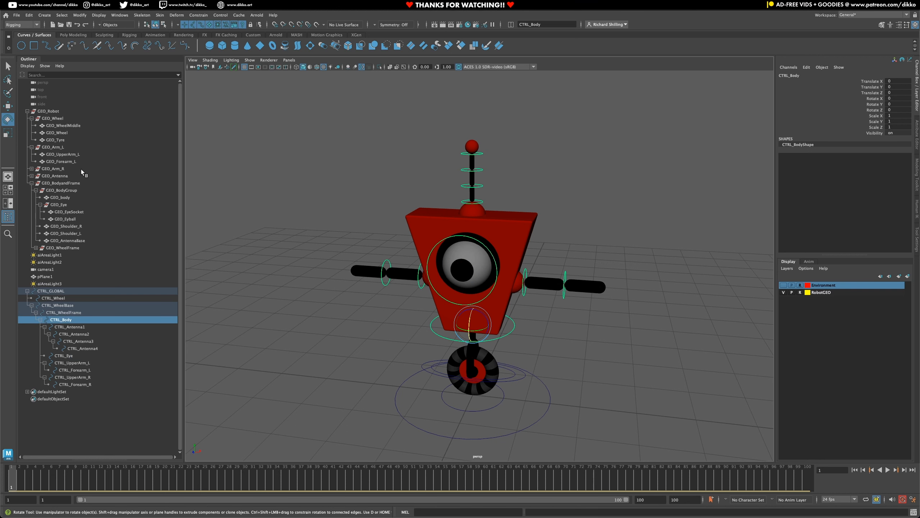
pyautogui.click(8, 132)
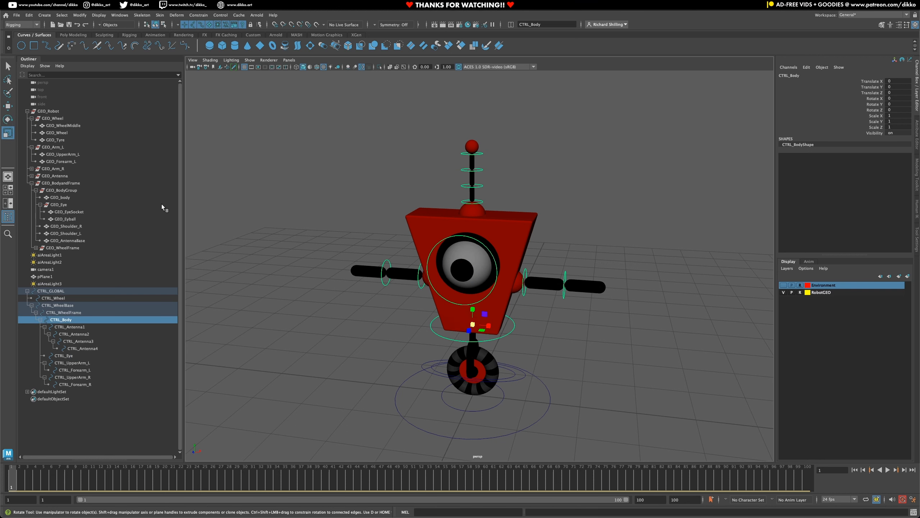
pyautogui.click(27, 111)
pyautogui.click(58, 155)
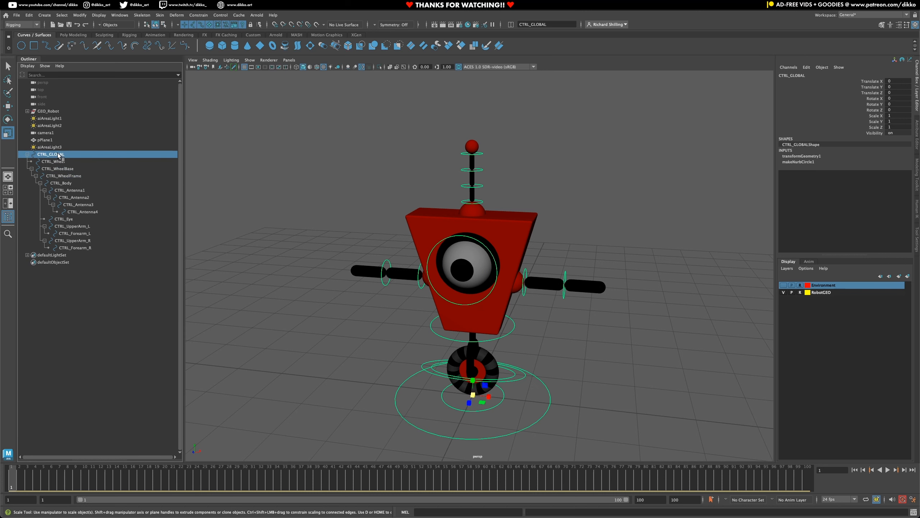
# Step: Try rotating CTRL_Wheel around the wheel's centre, and undo the rotation
pyautogui.click(505, 396)
pyautogui.click(513, 373)
pyautogui.click(513, 376)
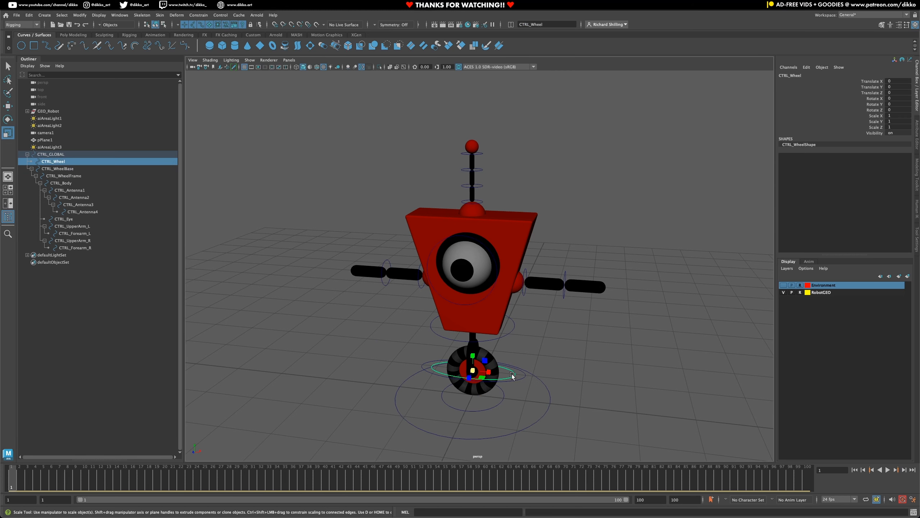
pyautogui.click(8, 119)
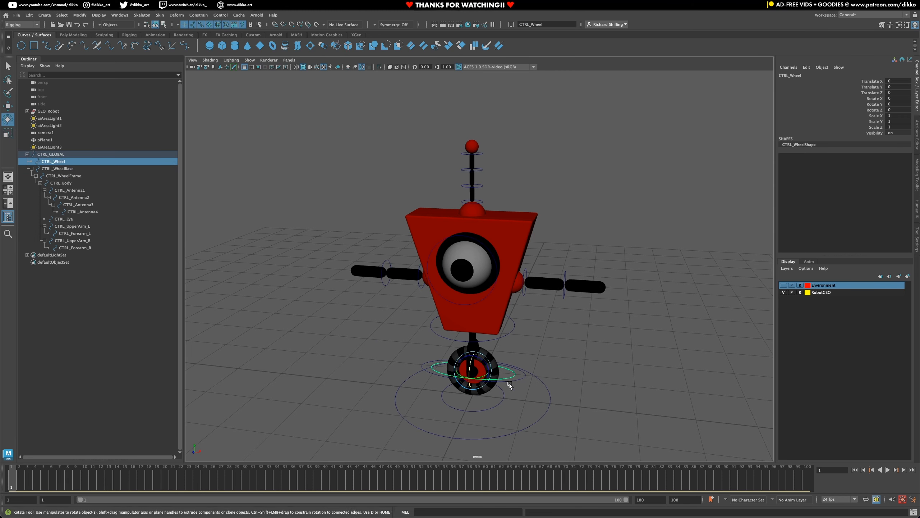
pyautogui.moveTo(485, 363)
pyautogui.mouseDown()
pyautogui.moveTo(503, 368)
pyautogui.moveTo(496, 358)
pyautogui.mouseUp()
pyautogui.hotkey('ctrl', 'z')
# Step: Try rotating CTRL_WheelBase to about -13.39 degrees in Z, and undo the rotation
pyautogui.click(495, 406)
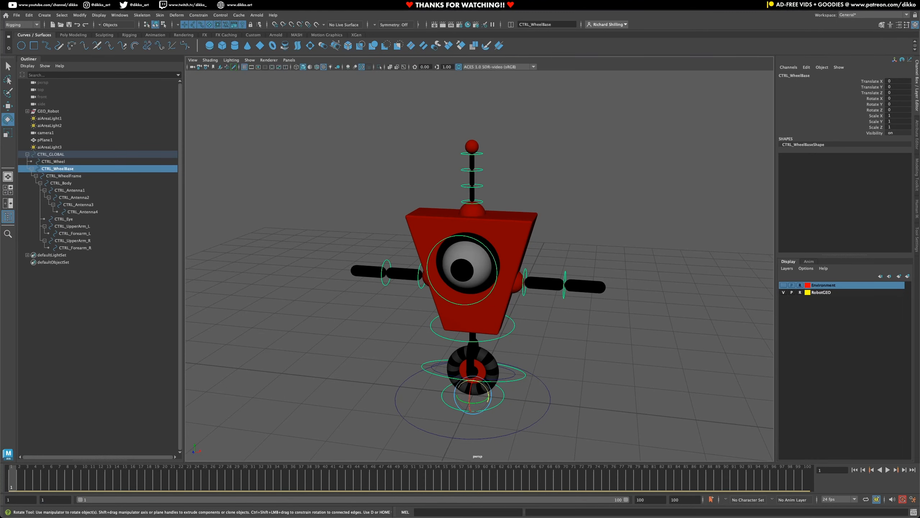
pyautogui.click(519, 347)
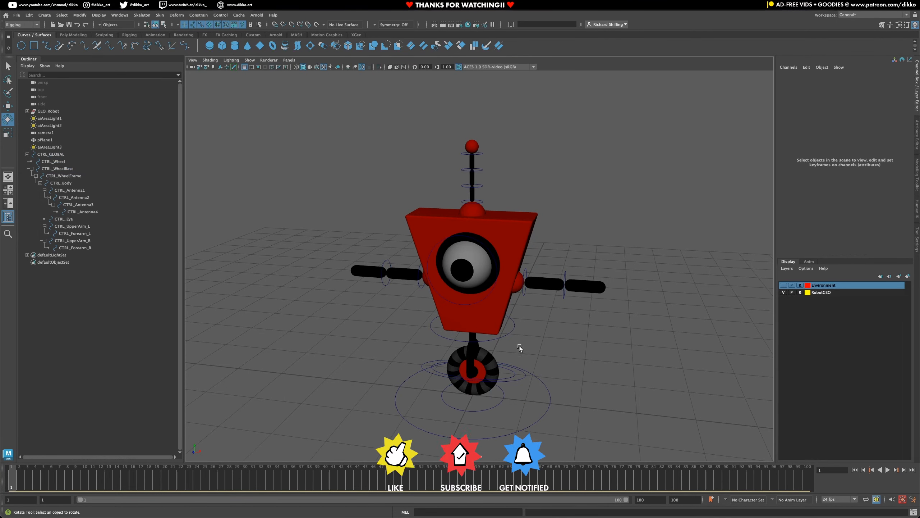
pyautogui.click(502, 406)
pyautogui.moveTo(490, 402); pyautogui.dragTo(485, 389)
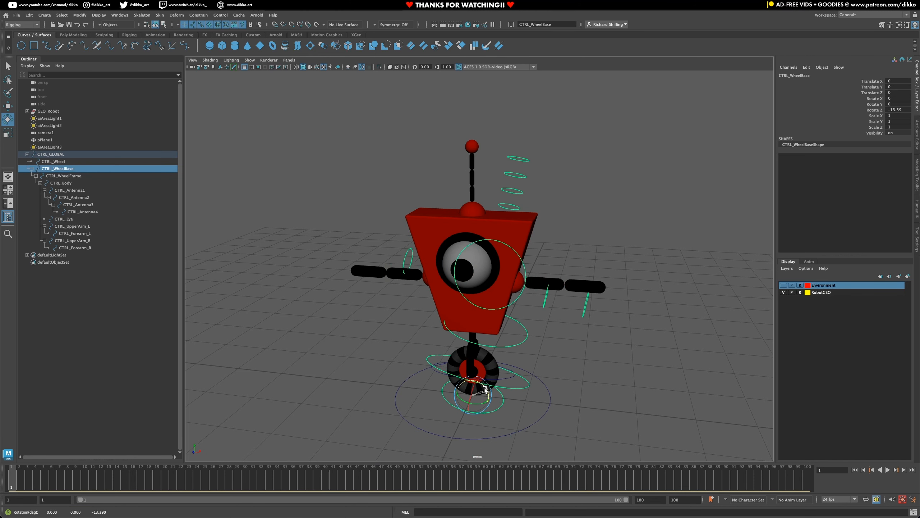
pyautogui.hotkey('ctrl', 'z')
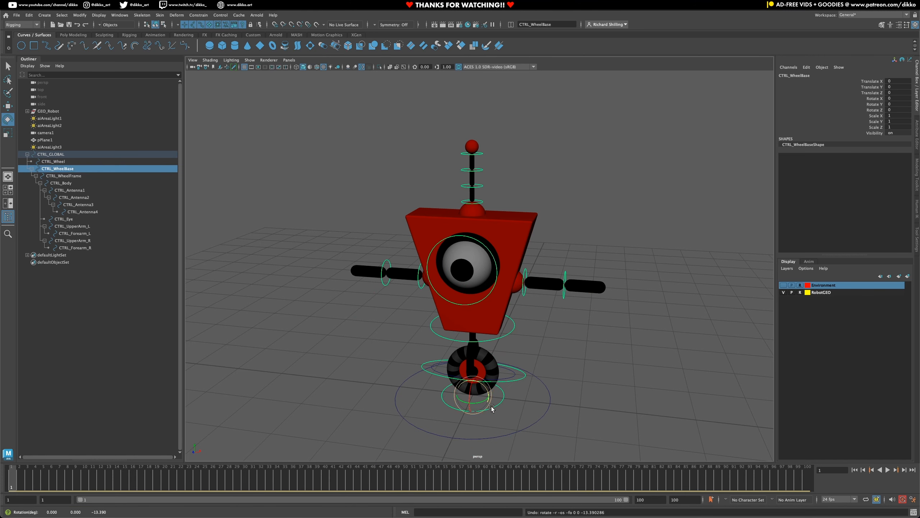
# Step: Try scaling CTRL_GLOBAL uniformly to test the whole control hierarchy, undo the scaling, and clear the selection
pyautogui.click(525, 420)
pyautogui.click(522, 417)
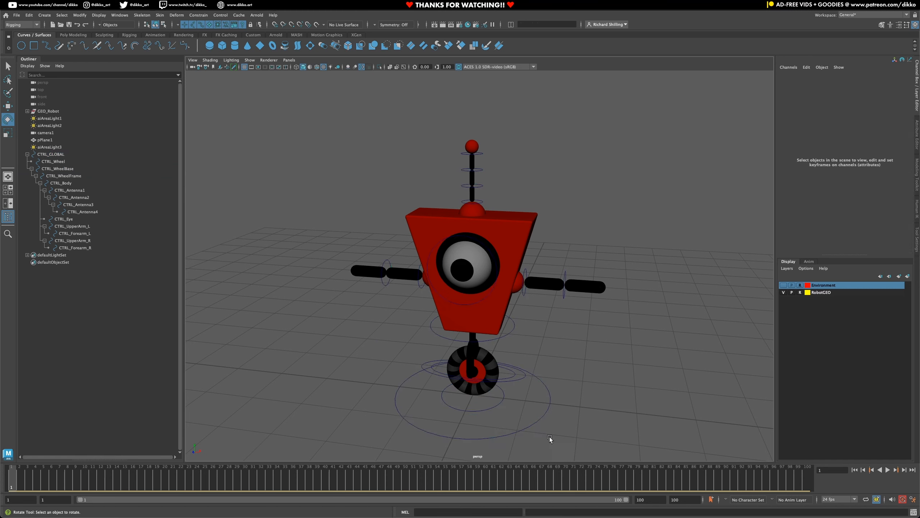
pyautogui.moveTo(549, 436); pyautogui.dragTo(521, 417)
pyautogui.click(9, 133)
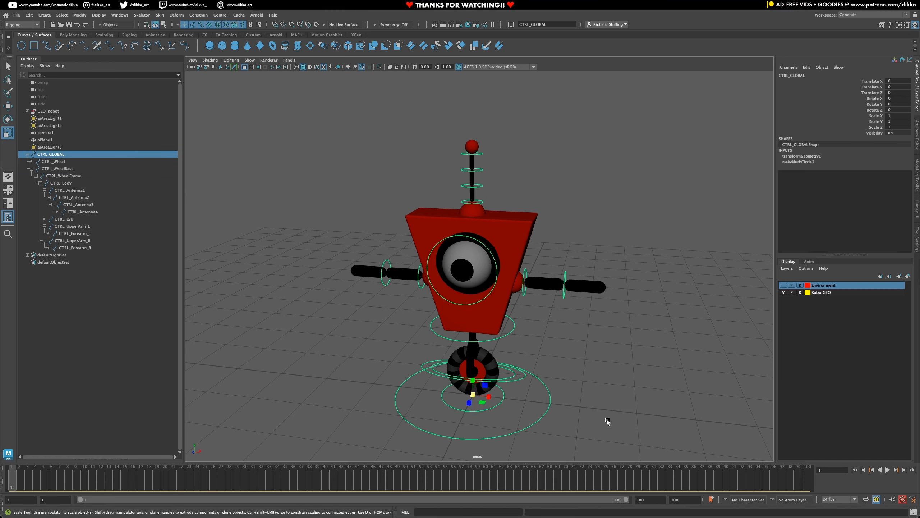
pyautogui.moveTo(472, 394); pyautogui.dragTo(518, 384)
pyautogui.hotkey('ctrl', 'z')
pyautogui.click(516, 413)
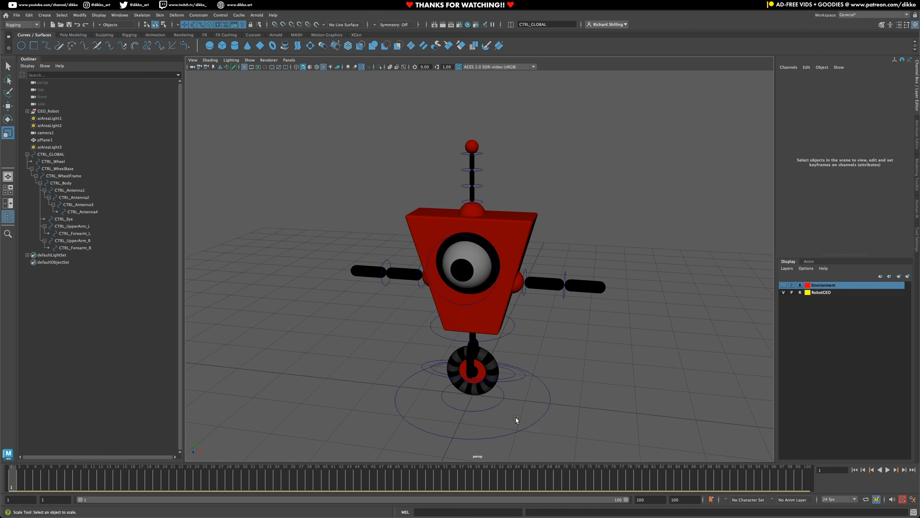
# Step: Parent-constrain GEO_Robot to CTRL_WheelBase with Maintain Offset on and all translate and rotate axes constrained, and clear the selection
pyautogui.moveTo(518, 421); pyautogui.dragTo(478, 426)
pyautogui.click(500, 400)
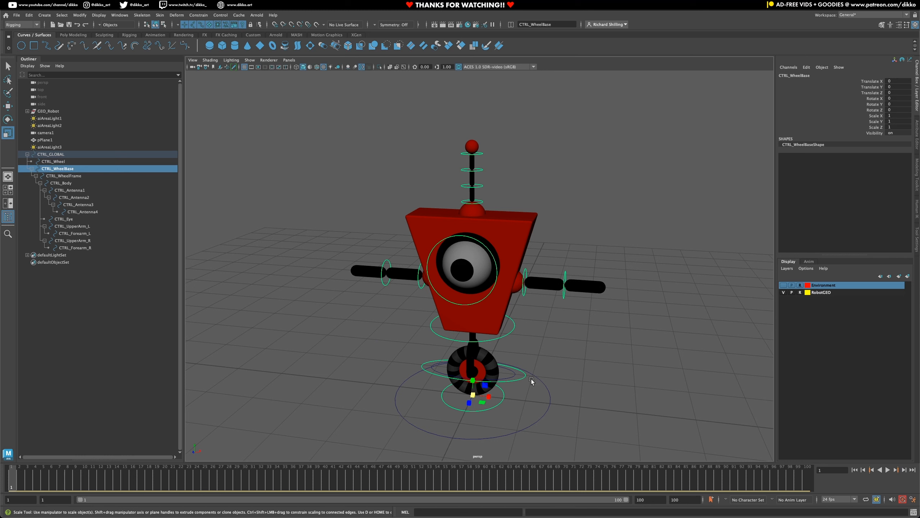
pyautogui.click(519, 404)
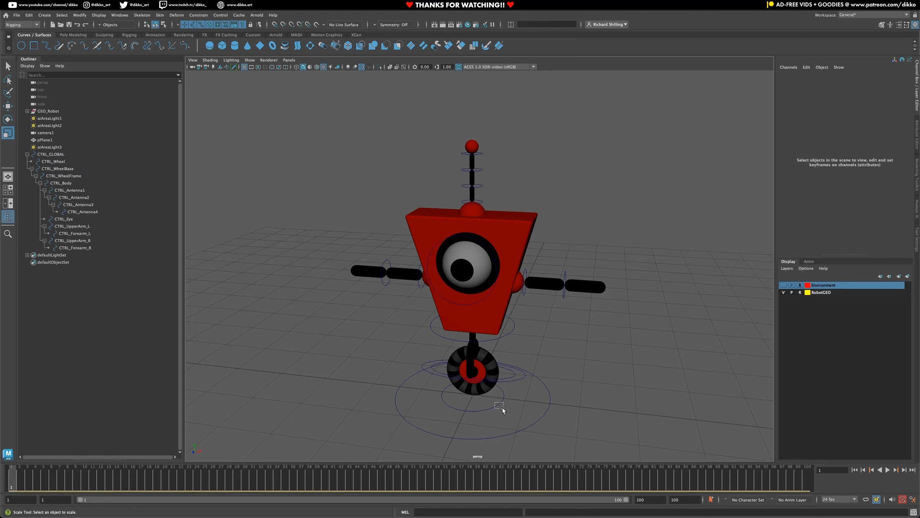
pyautogui.click(502, 409)
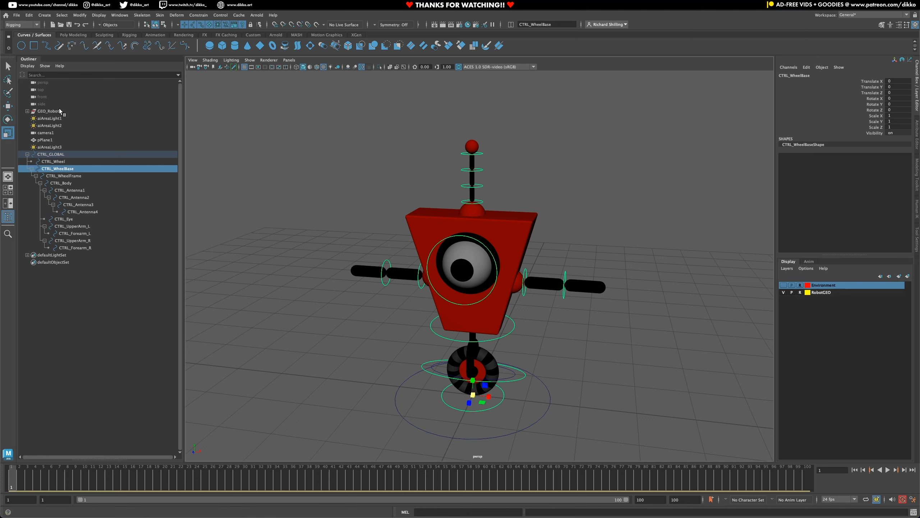
pyautogui.keyDown('ctrl'); pyautogui.click(55, 112); pyautogui.keyUp('ctrl')
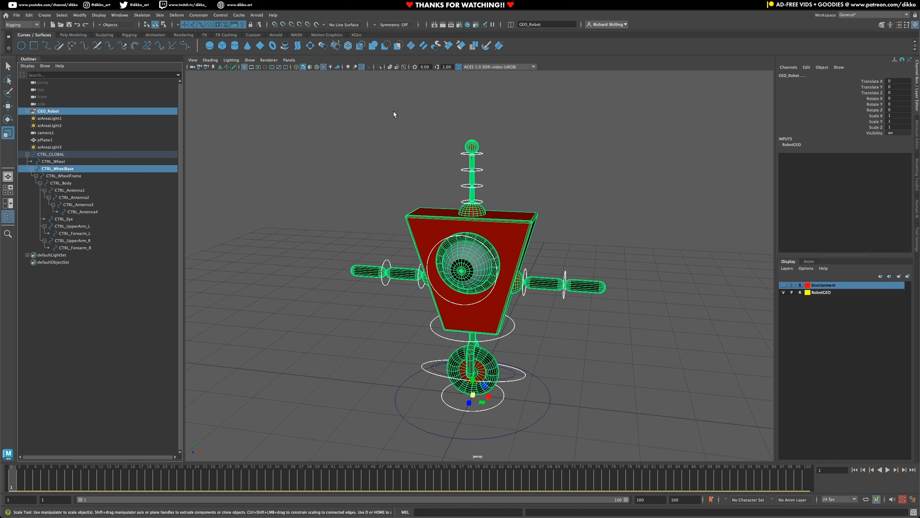
pyautogui.click(205, 14)
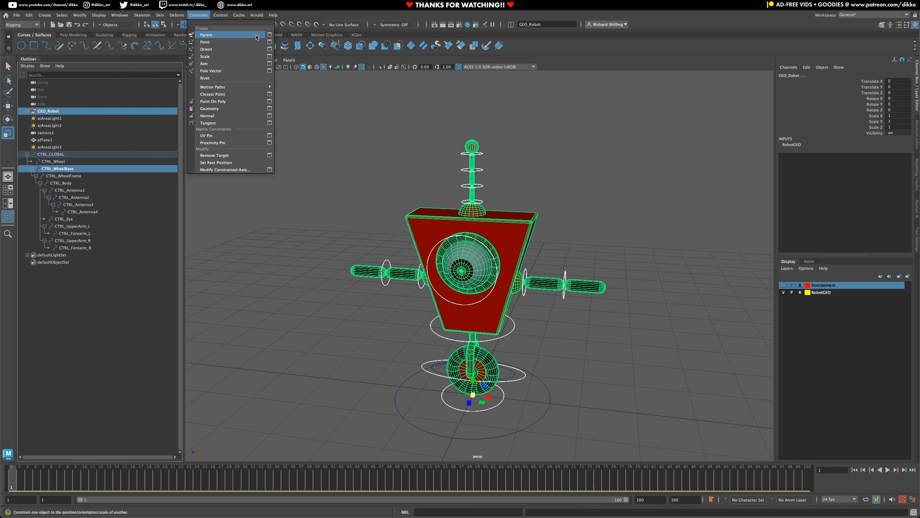
pyautogui.click(268, 36)
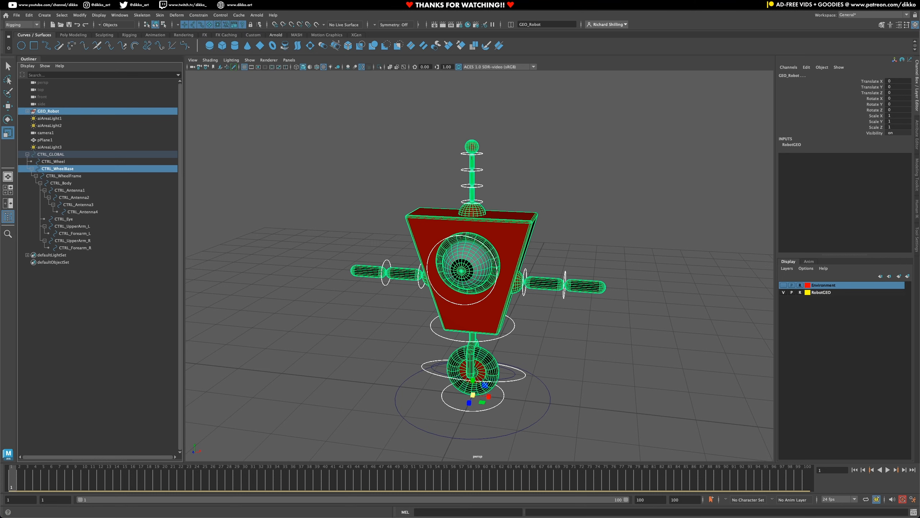
pyautogui.moveTo(414, 319); pyautogui.dragTo(194, 243)
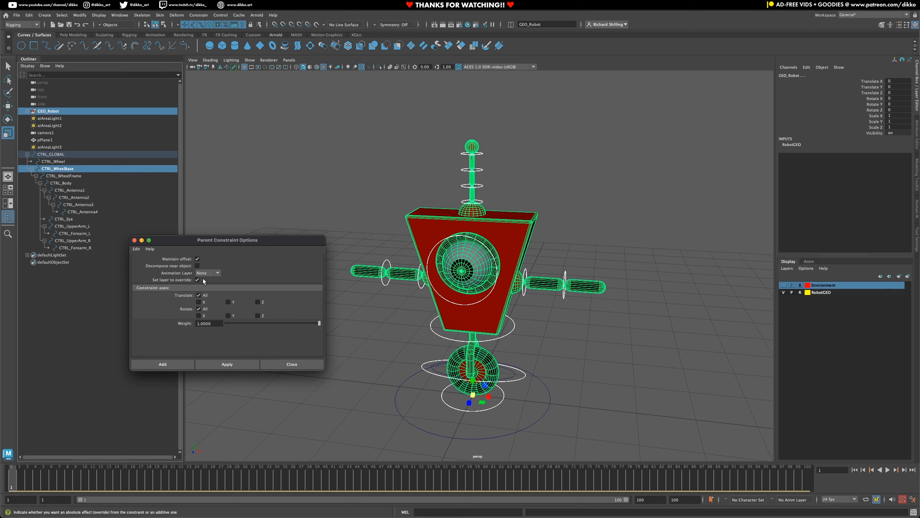
pyautogui.click(210, 365)
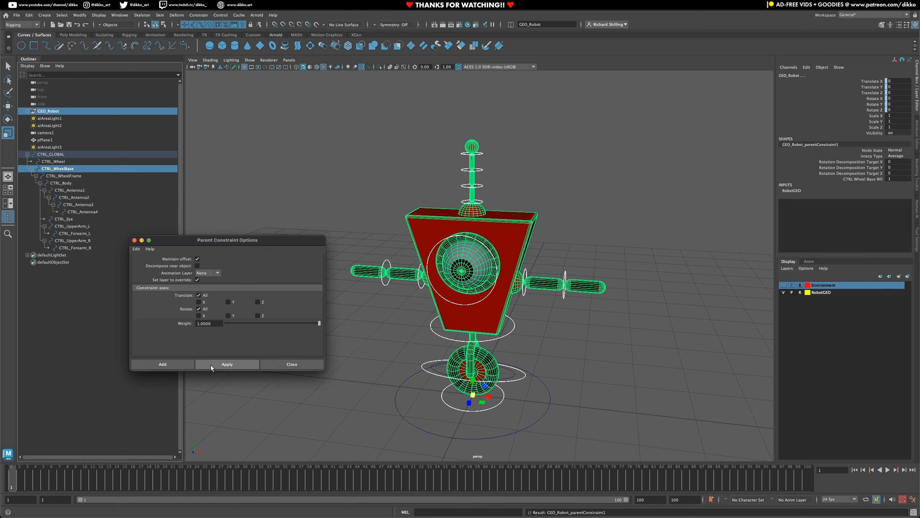
pyautogui.click(134, 240)
pyautogui.click(378, 387)
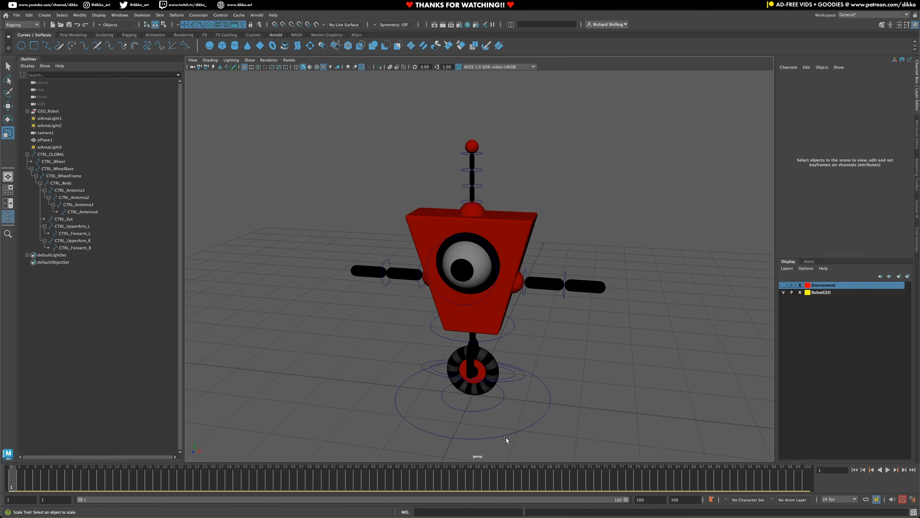
# Step: Try scaling CTRL_GLOBAL uniformly to about 1.127 to test the constrained geometry, undo the scaling, and clear the selection
pyautogui.click(537, 440)
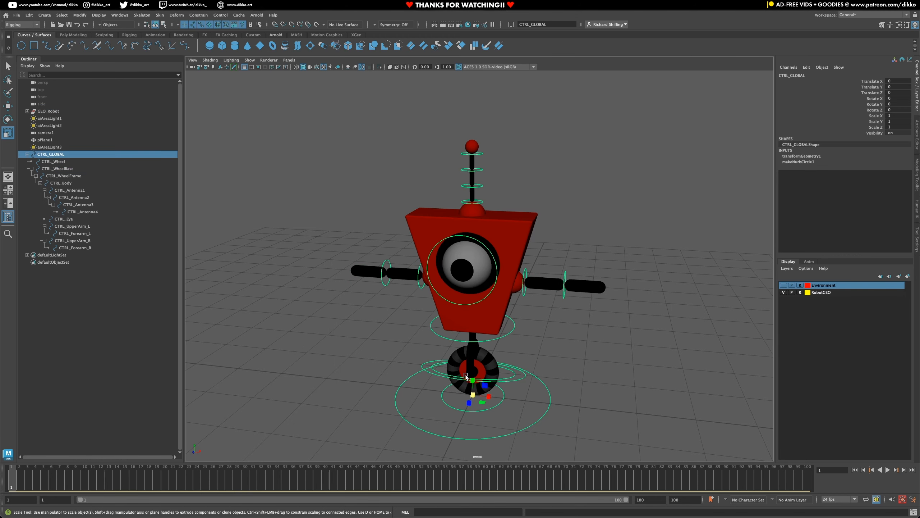
pyautogui.moveTo(475, 393); pyautogui.dragTo(491, 380)
pyautogui.hotkey('ctrl', 'z')
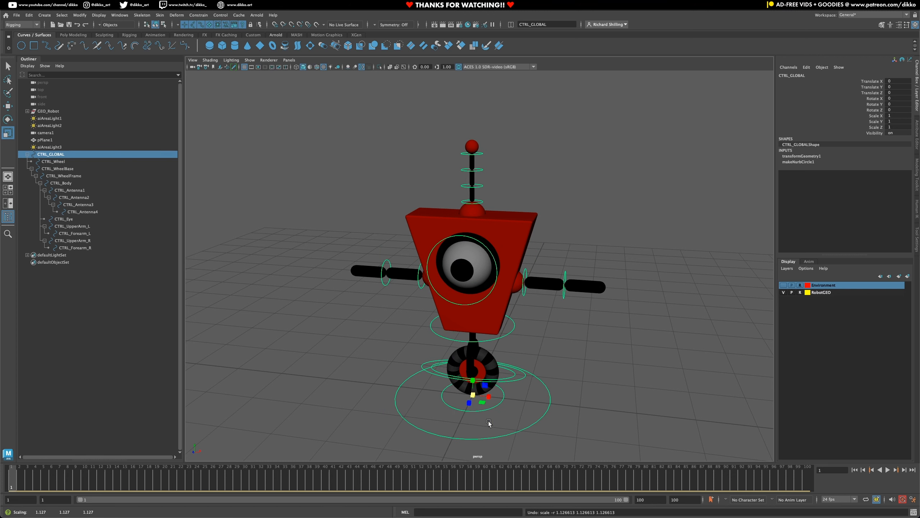
pyautogui.click(477, 427)
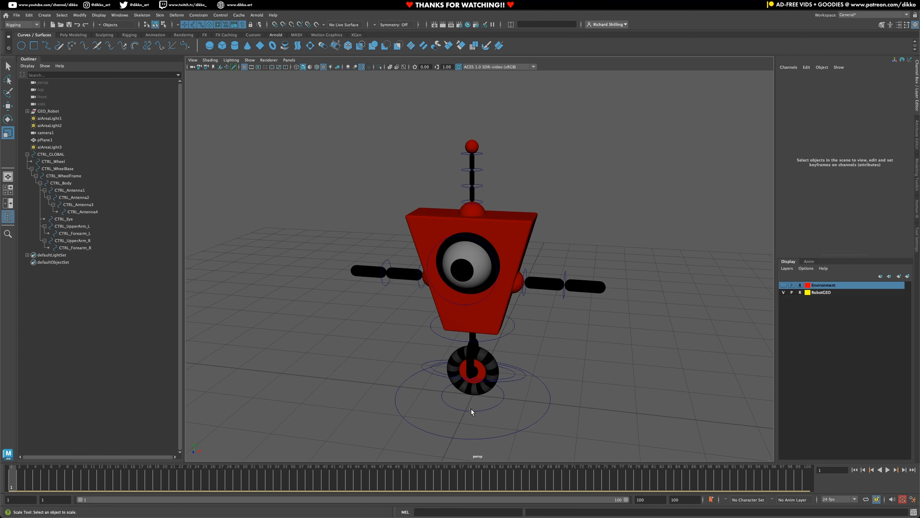
# Step: Try moving CTRL_GLOBAL and rotating it about -3.76 degrees in Z, undo both changes, and deselect the control
pyautogui.moveTo(483, 430); pyautogui.dragTo(555, 446)
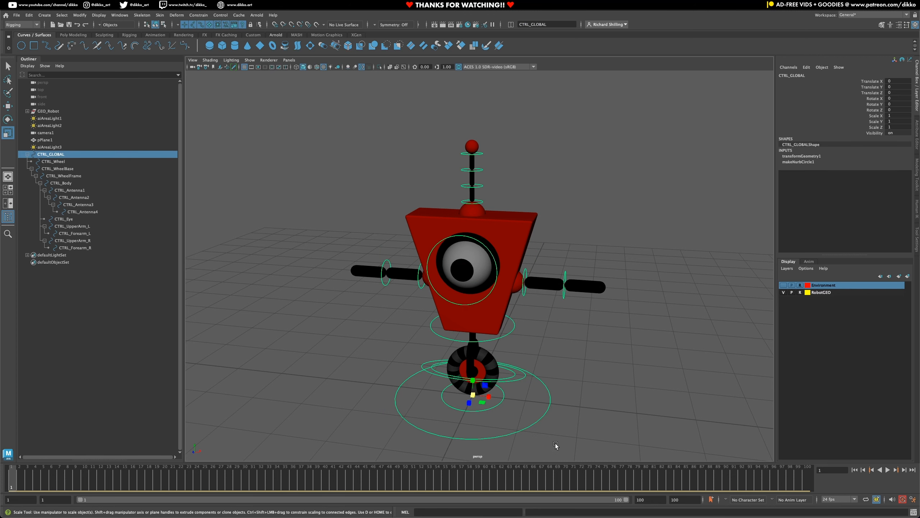
pyautogui.click(8, 105)
pyautogui.moveTo(492, 398); pyautogui.dragTo(501, 377)
pyautogui.hotkey('ctrl', 'z')
pyautogui.click(8, 119)
pyautogui.hotkey('ctrl', 'z')
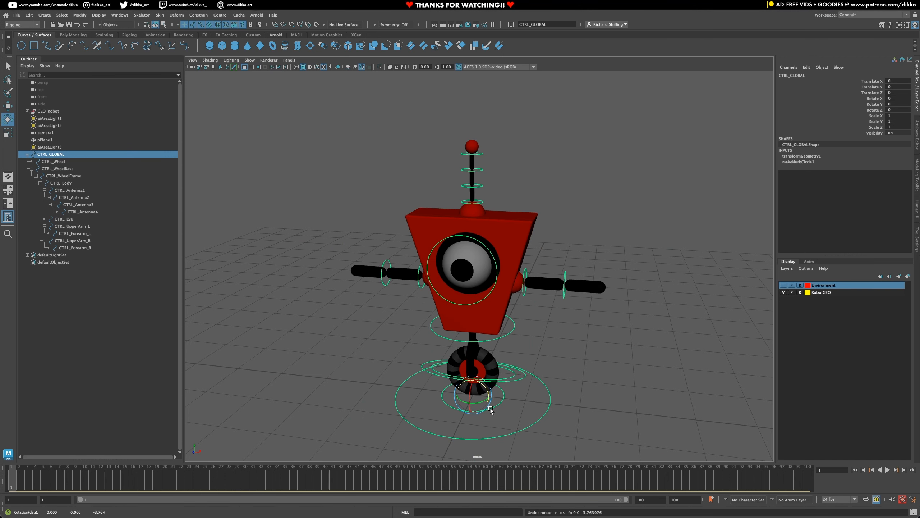
pyautogui.click(393, 420)
pyautogui.moveTo(375, 411); pyautogui.dragTo(423, 414)
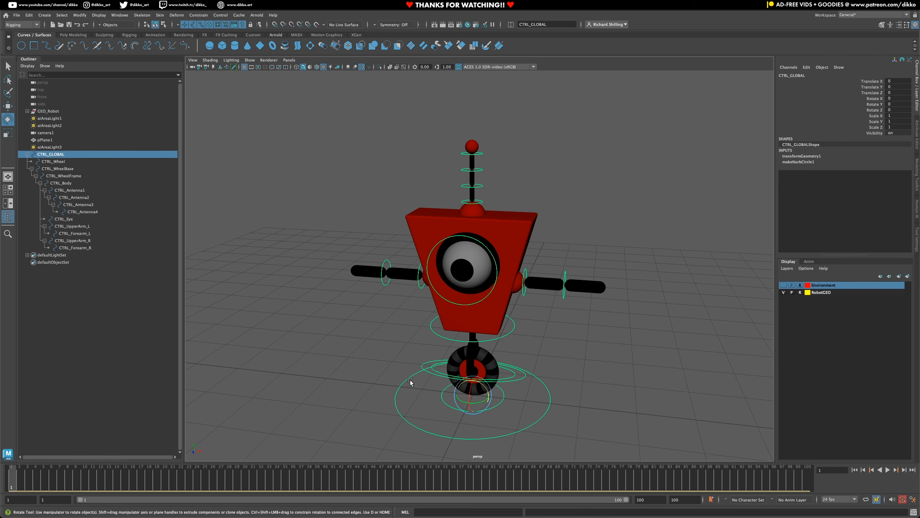
pyautogui.click(431, 400)
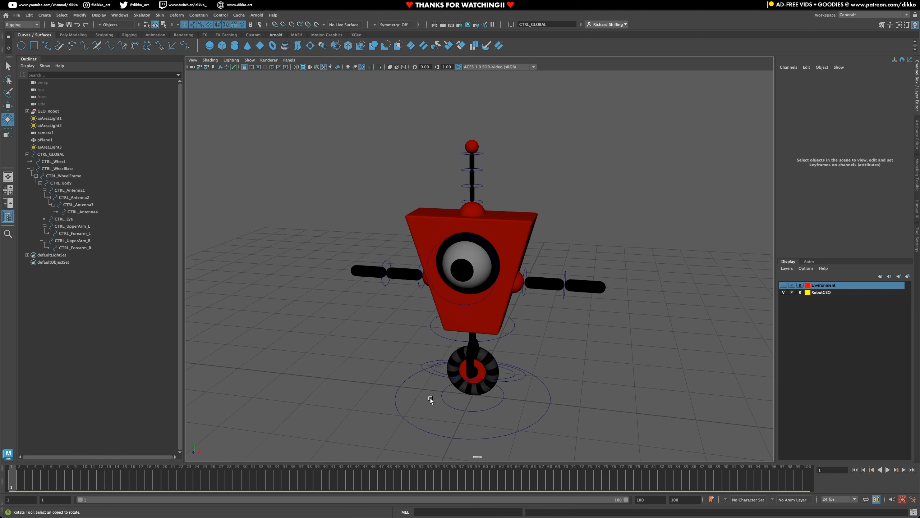
# Step: Try moving CTRL_WheelBase about -1.18 units in X and rotating it about 42.34 degrees in Z, and undo both changes
pyautogui.click(526, 378)
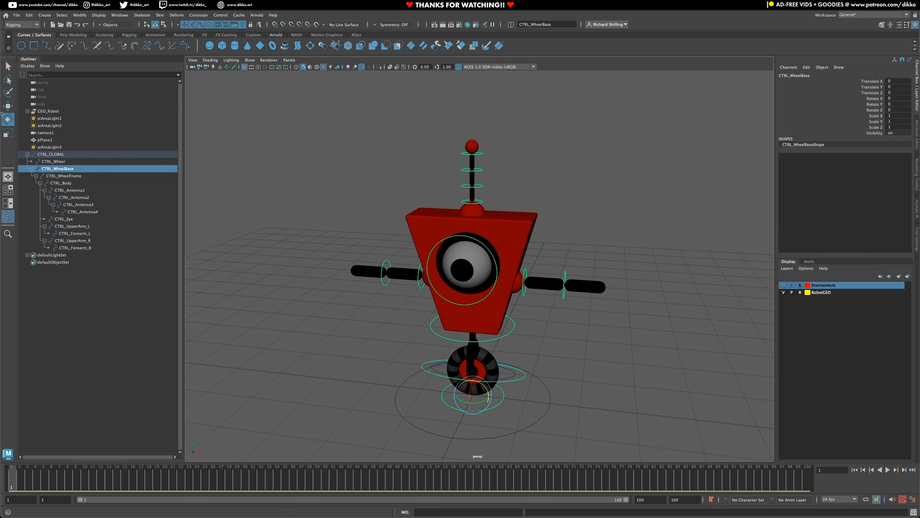
pyautogui.click(7, 105)
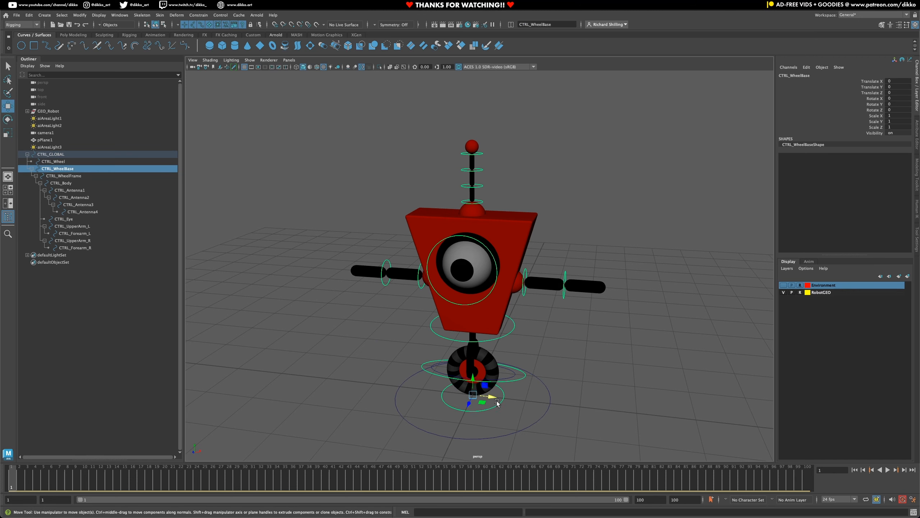
pyautogui.moveTo(496, 400); pyautogui.dragTo(478, 395)
pyautogui.hotkey('ctrl', 'z')
pyautogui.hotkey('ctrl', 'z')
pyautogui.press('e')
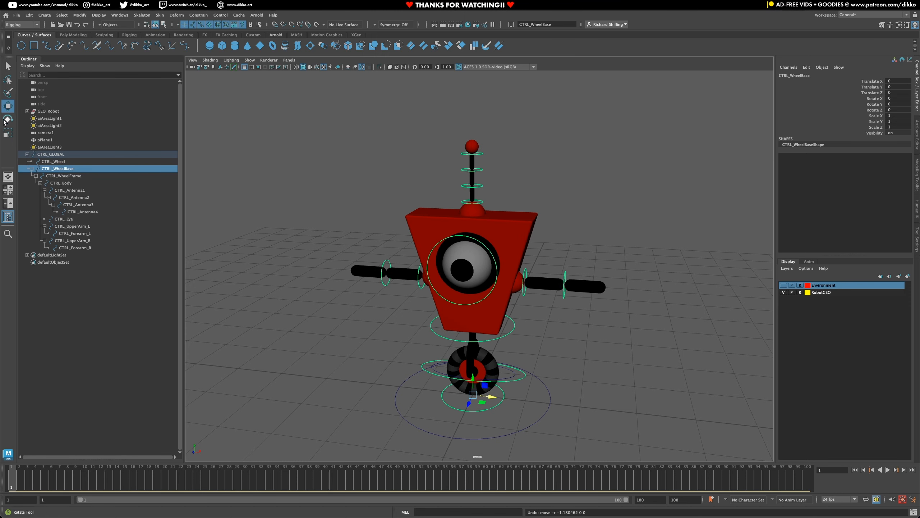
pyautogui.moveTo(484, 403); pyautogui.dragTo(476, 375)
pyautogui.hotkey('ctrl', 'z')
pyautogui.hotkey('ctrl', 'z')
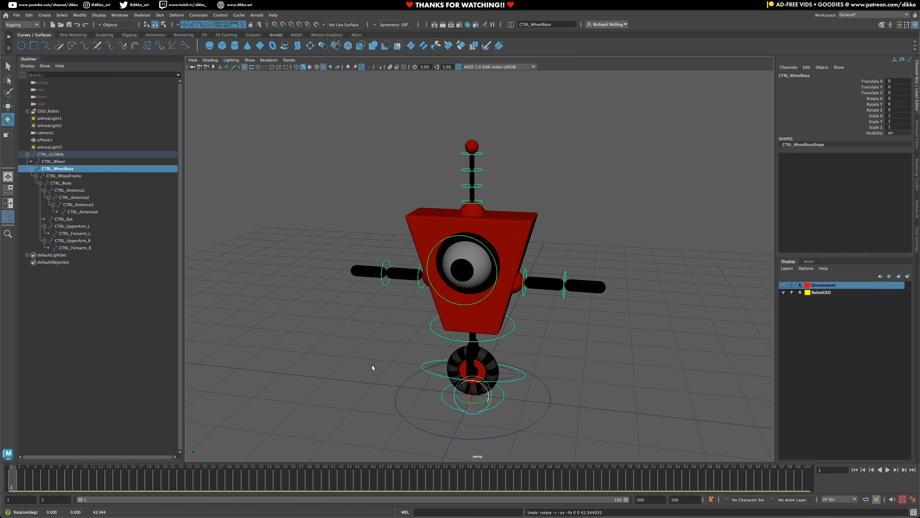
# Step: Scale CTRL_WheelBase uniformly to about 1.2 to test how the constrained geometry responds to scaling
pyautogui.press('r')
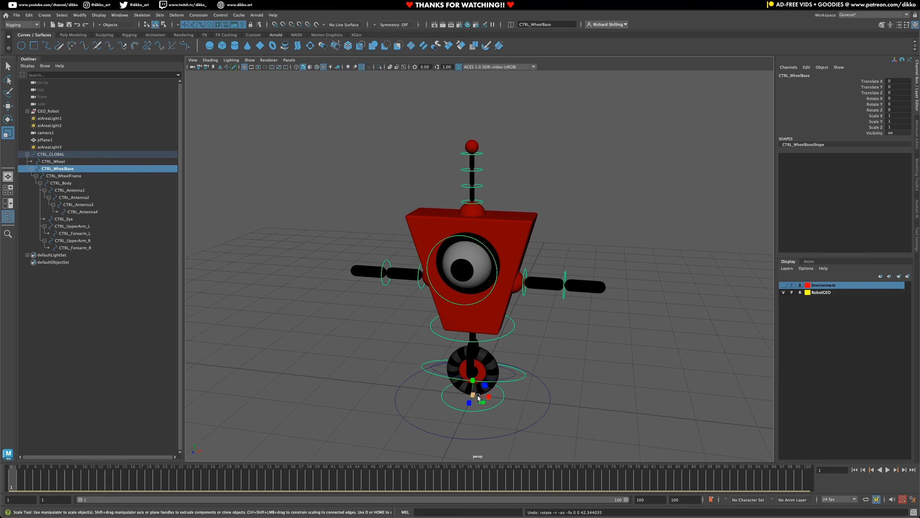
pyautogui.moveTo(478, 396); pyautogui.dragTo(550, 368)
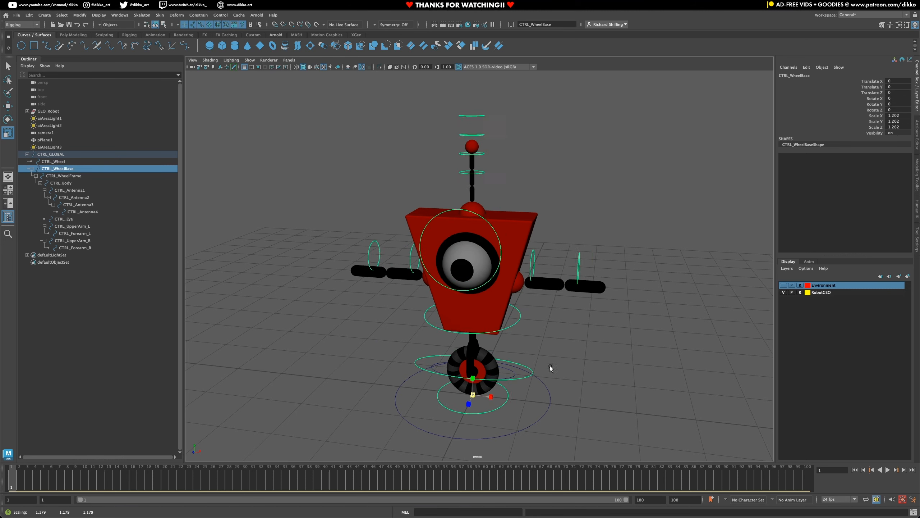
# Step: Undo the trial scaling of CTRL_WheelBase and add a scale constraint that makes GEO_Robot follow CTRL_WheelBase
pyautogui.hotkey('ctrl', 'z')
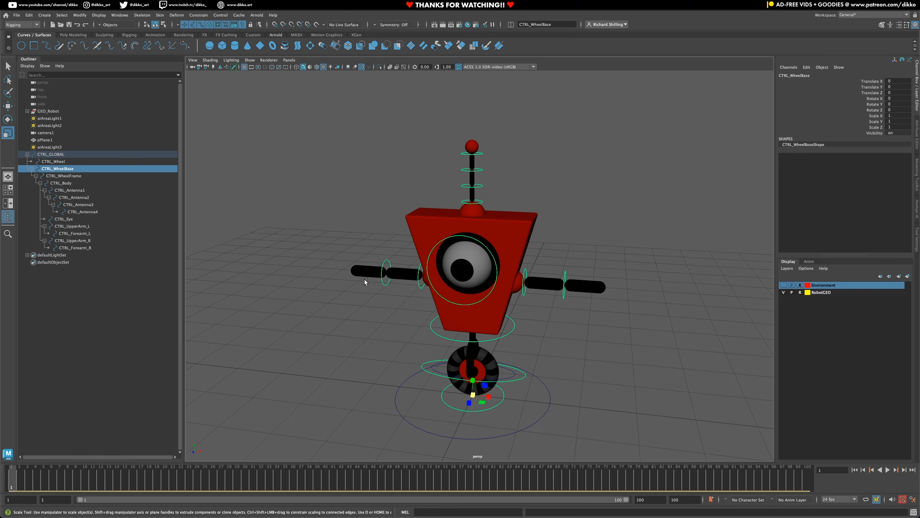
pyautogui.keyDown('ctrl'); pyautogui.click(54, 111); pyautogui.keyUp('ctrl')
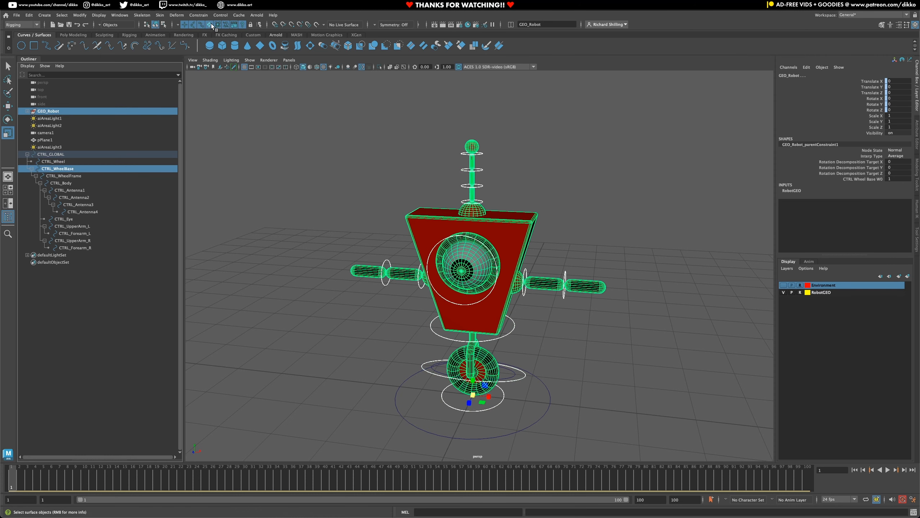
pyautogui.click(199, 15)
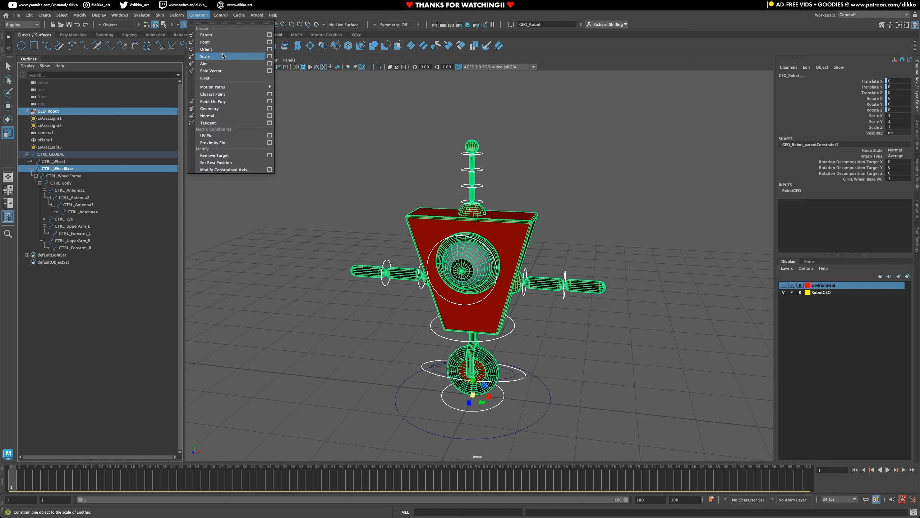
pyautogui.click(269, 56)
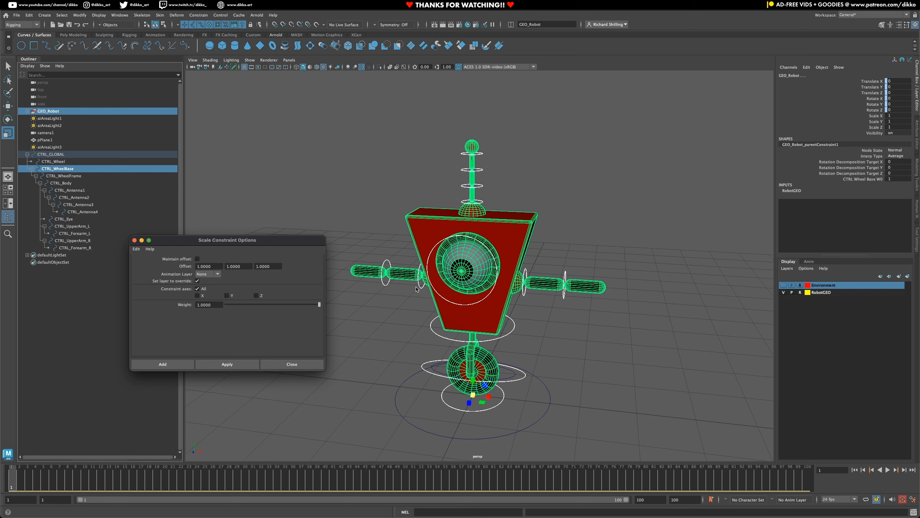
pyautogui.click(175, 366)
# Step: Test the scale constraint by uniformly scaling CTRL_WheelBase to about 1.385, and undo the scaling
pyautogui.click(414, 431)
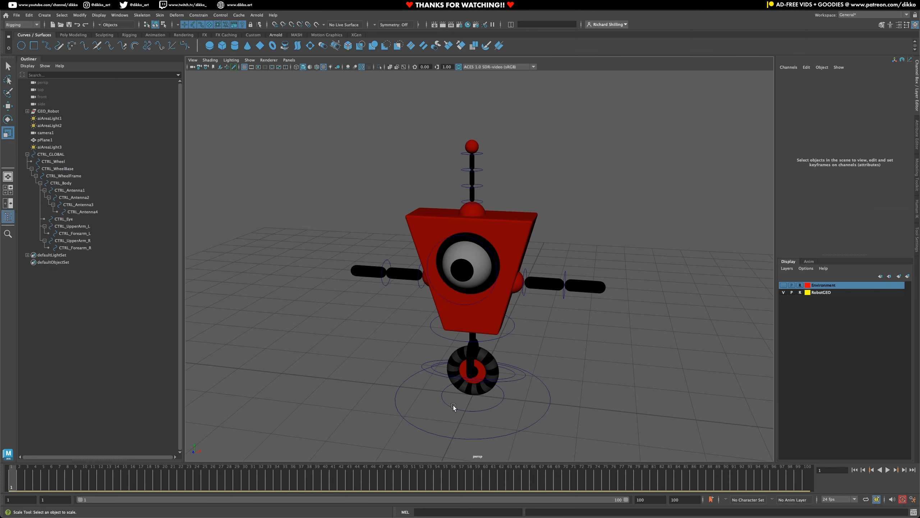
pyautogui.click(453, 407)
pyautogui.moveTo(473, 395); pyautogui.dragTo(572, 364)
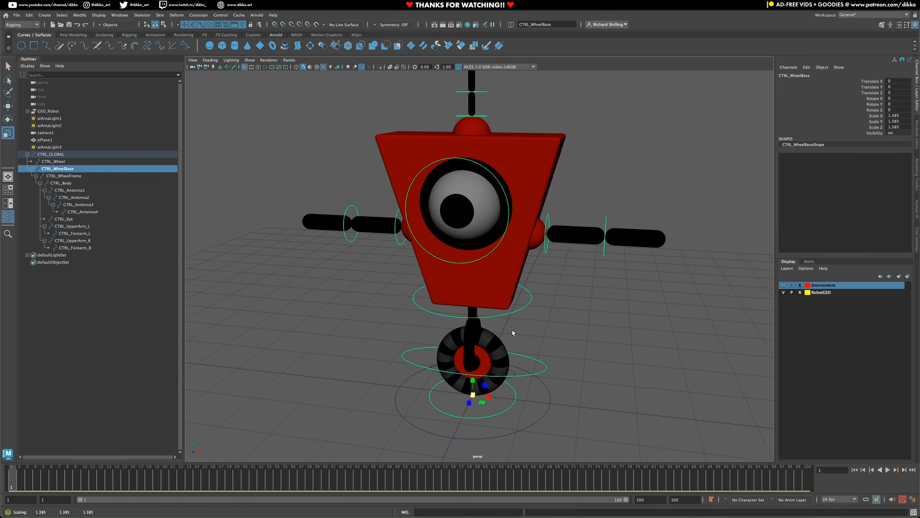
pyautogui.hotkey('ctrl', 'z')
# Step: Test-rotate CTRL_WheelBase around its Z axis and its Y axis, undoing each rotation
pyautogui.click(8, 119)
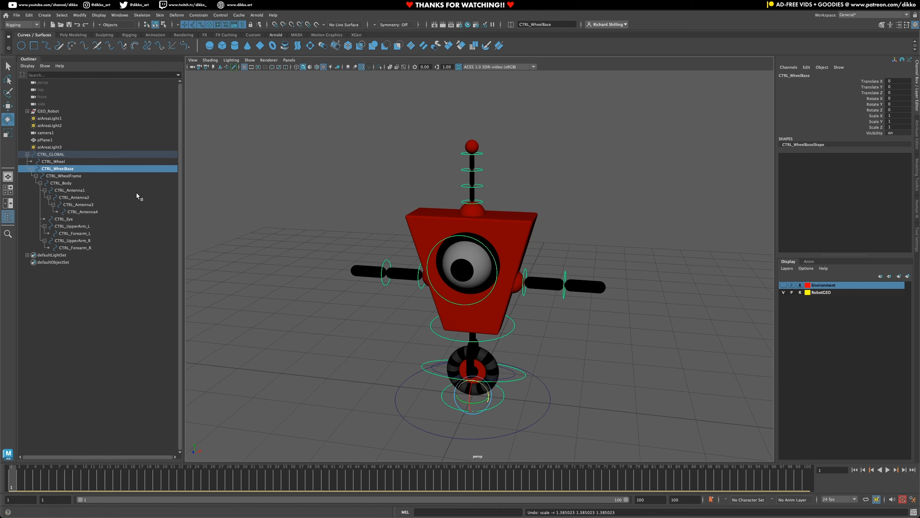
pyautogui.moveTo(487, 383); pyautogui.dragTo(473, 361)
pyautogui.hotkey('ctrl', 'z')
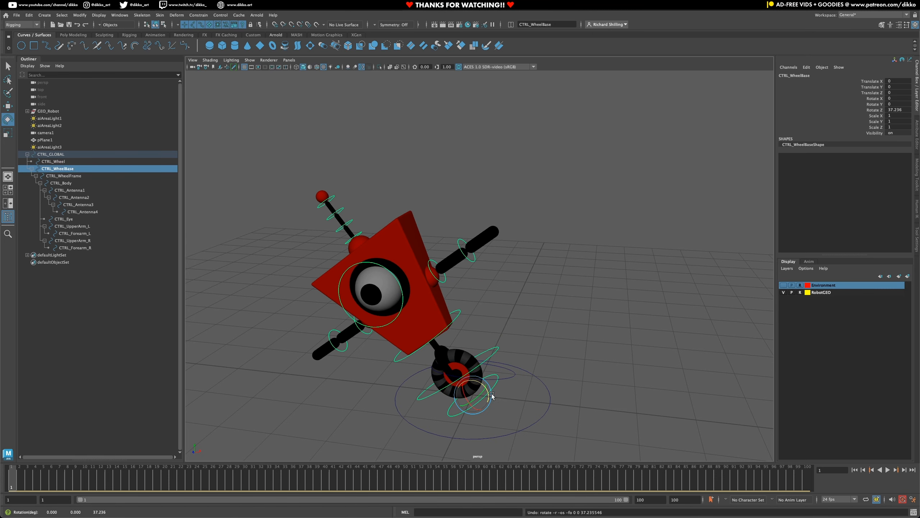
pyautogui.moveTo(480, 402); pyautogui.dragTo(459, 409)
pyautogui.hotkey('ctrl', 'z')
pyautogui.hotkey('ctrl', 'z')
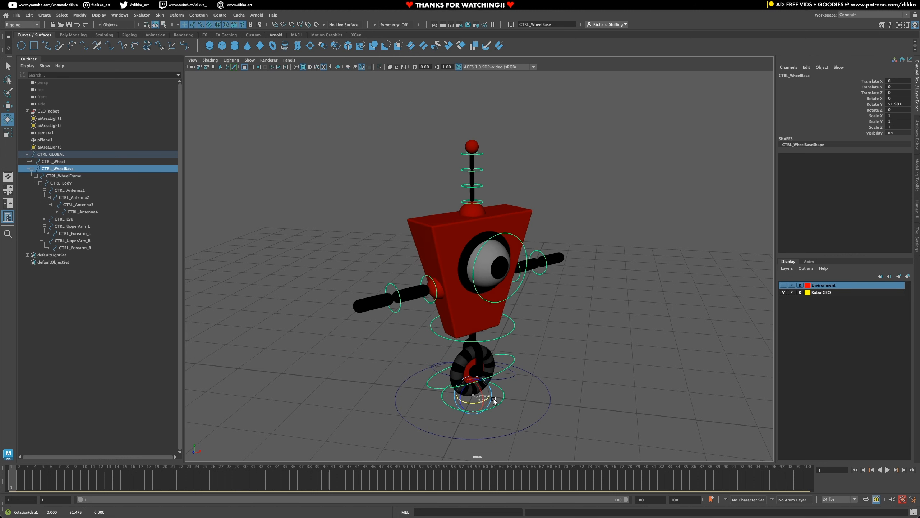
# Step: Test-move CTRL_WheelBase about 0.175 along X and undo the move
pyautogui.click(7, 106)
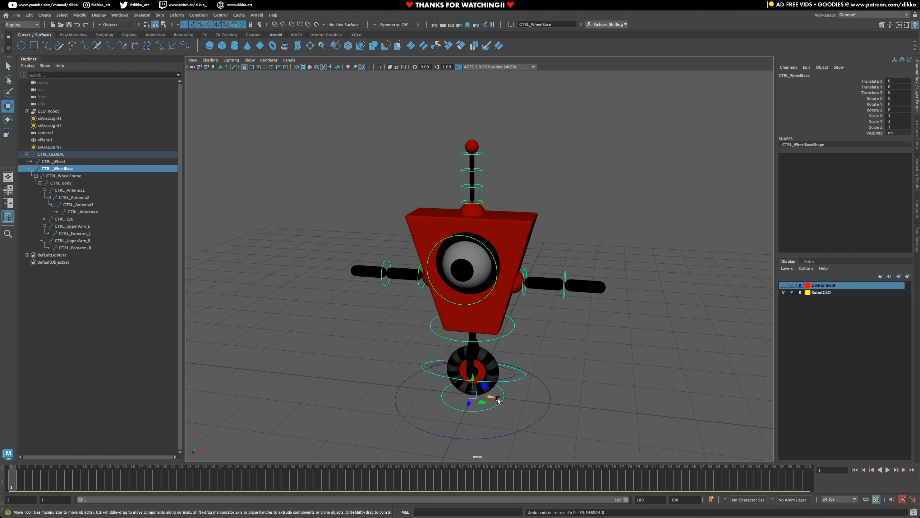
pyautogui.moveTo(495, 398)
pyautogui.mouseDown()
pyautogui.moveTo(612, 409)
pyautogui.moveTo(506, 400)
pyautogui.mouseUp()
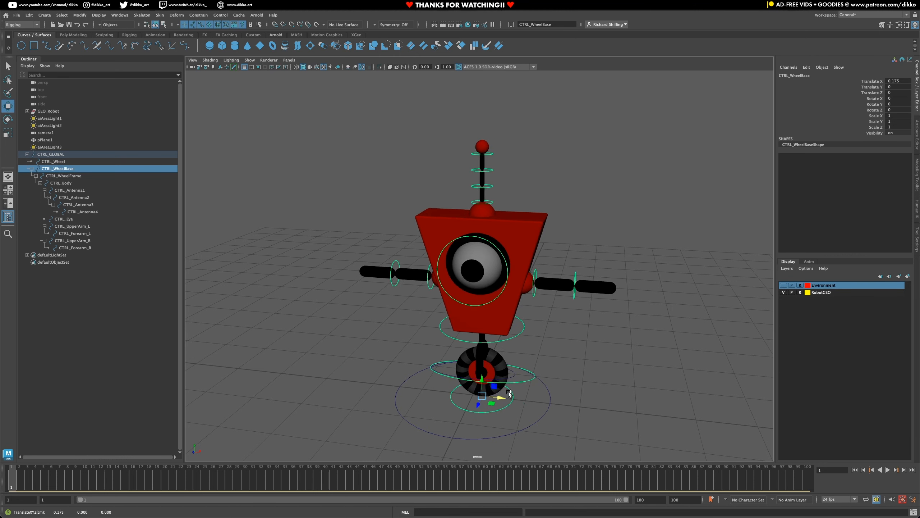
pyautogui.hotkey('ctrl', 'z')
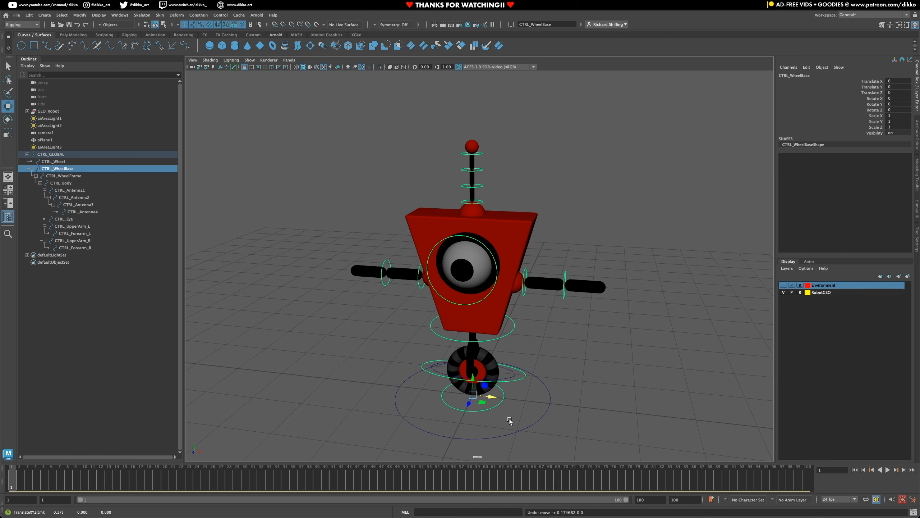
# Step: Test scaling, rotating and moving the whole robot with CTRL_GLOBAL, undoing each transform
pyautogui.moveTo(517, 415); pyautogui.dragTo(567, 441)
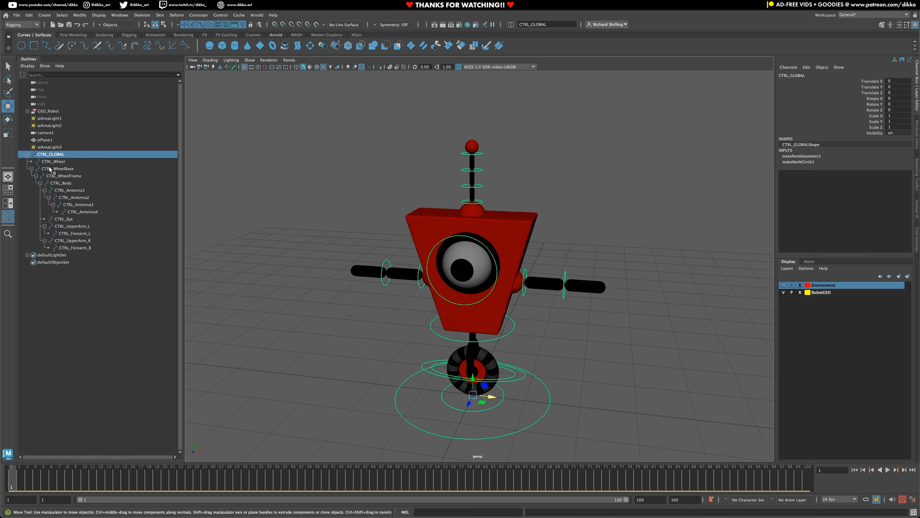
pyautogui.click(8, 133)
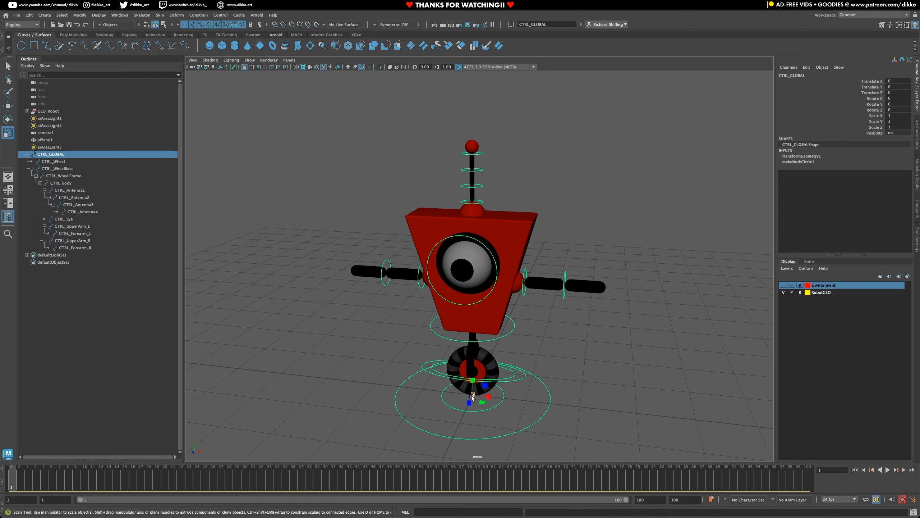
pyautogui.moveTo(473, 395)
pyautogui.mouseDown()
pyautogui.moveTo(622, 368)
pyautogui.moveTo(439, 423)
pyautogui.moveTo(440, 409)
pyautogui.moveTo(479, 399)
pyautogui.moveTo(692, 411)
pyautogui.moveTo(430, 391)
pyautogui.moveTo(475, 399)
pyautogui.mouseUp()
pyautogui.hotkey('ctrl', 'z')
pyautogui.press('e')
pyautogui.hotkey('ctrl', 'z')
pyautogui.click(8, 106)
pyautogui.hotkey('ctrl', 'z')
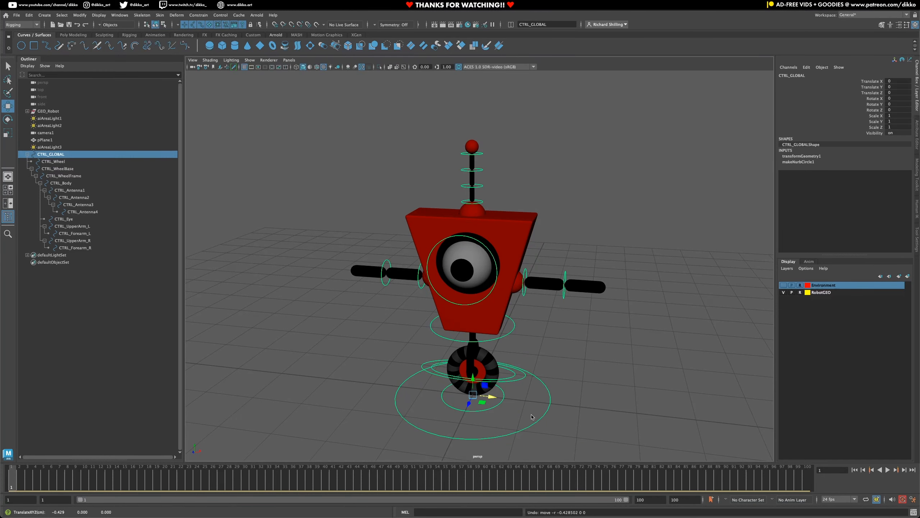
# Step: Expand GEO_Robot in the Outliner and collapse its GEO_Wheel, GEO_Arm_L and GEO_BodyandFrame subgroups
pyautogui.keyDown('alt'); pyautogui.moveTo(517, 414); pyautogui.dragTo(541, 370); pyautogui.keyUp('alt')
pyautogui.keyDown('alt'); pyautogui.moveTo(540, 371); pyautogui.dragTo(524, 328, button='middle'); pyautogui.keyUp('alt')
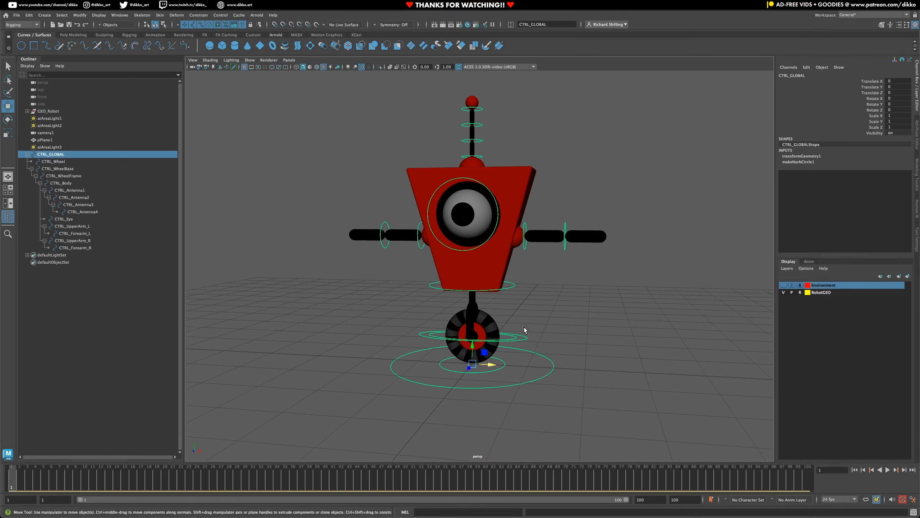
pyautogui.scroll(2, 509, 356)
pyautogui.click(509, 356)
pyautogui.scroll(1, 511, 355)
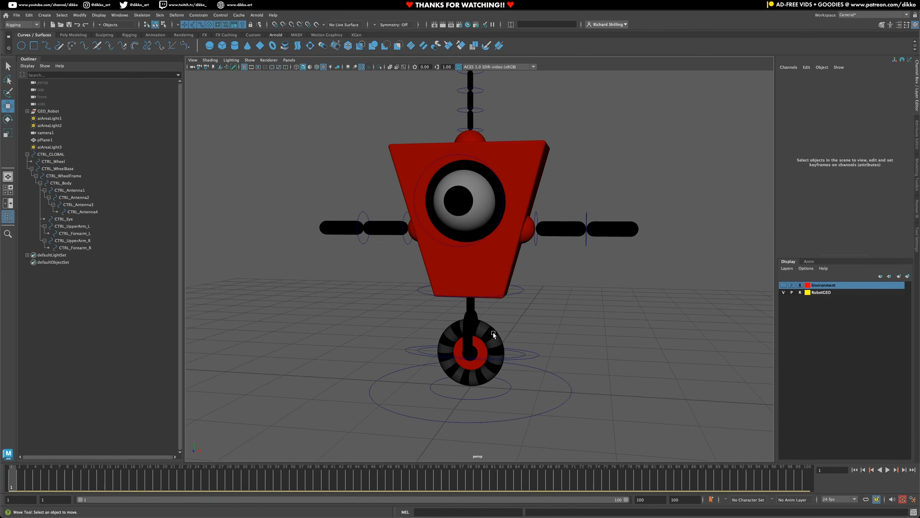
pyautogui.click(28, 111)
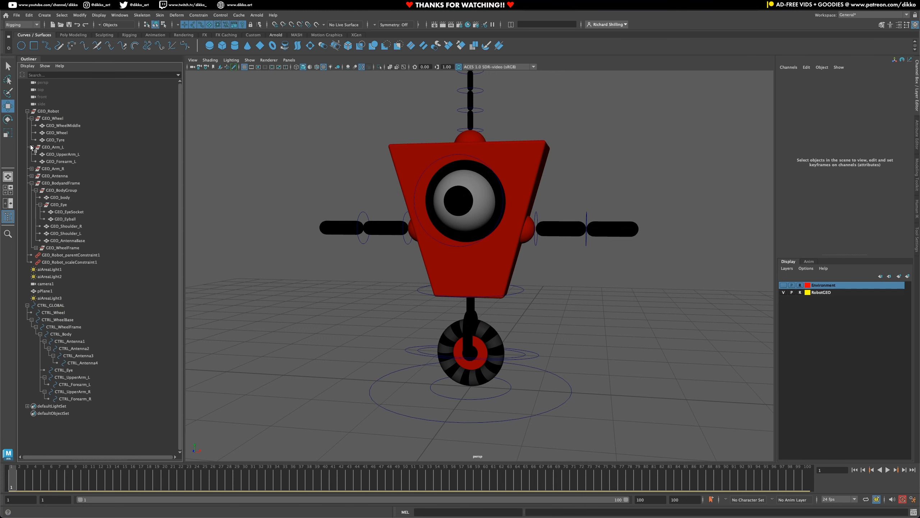
pyautogui.click(32, 146)
pyautogui.click(32, 119)
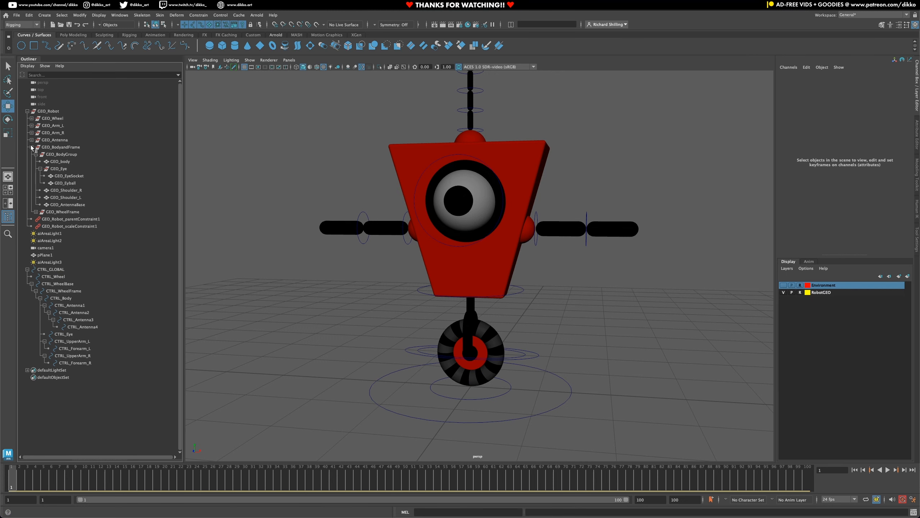
pyautogui.click(32, 147)
pyautogui.click(52, 118)
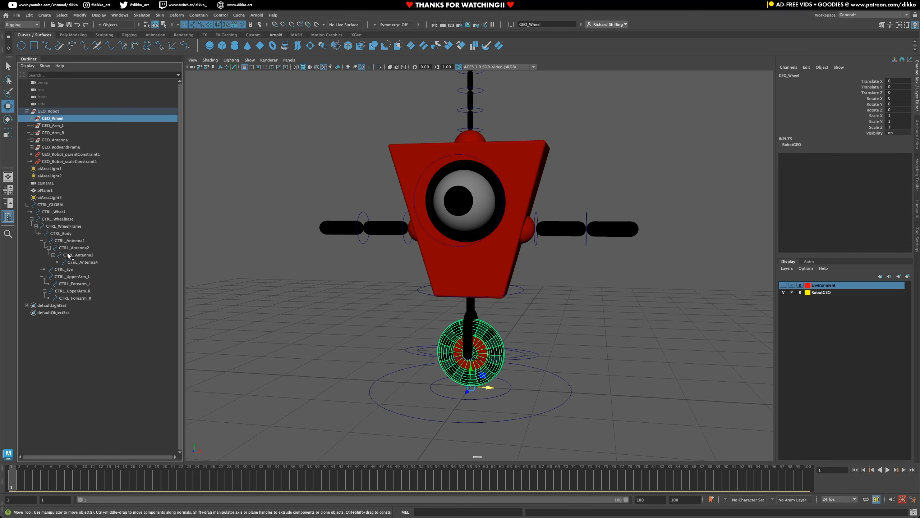
pyautogui.click(85, 212)
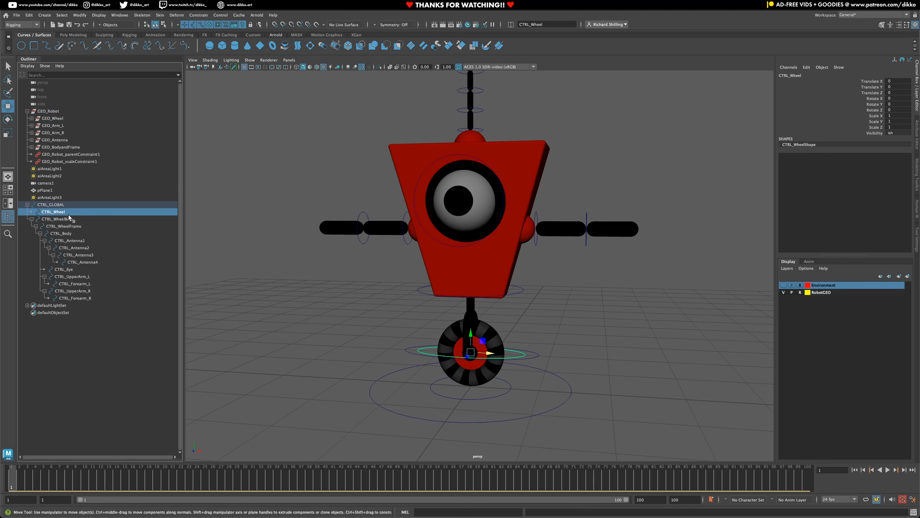
pyautogui.keyDown('ctrl'); pyautogui.click(56, 119); pyautogui.keyUp('ctrl')
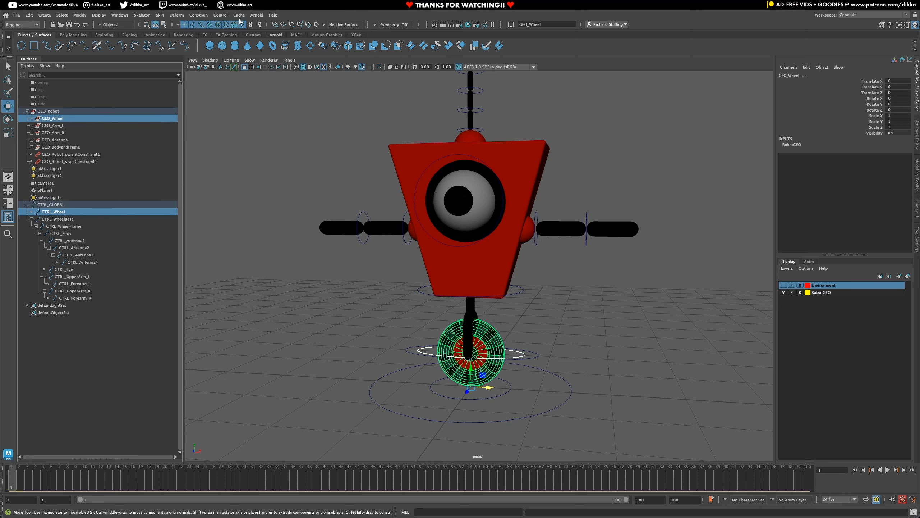
pyautogui.click(204, 16)
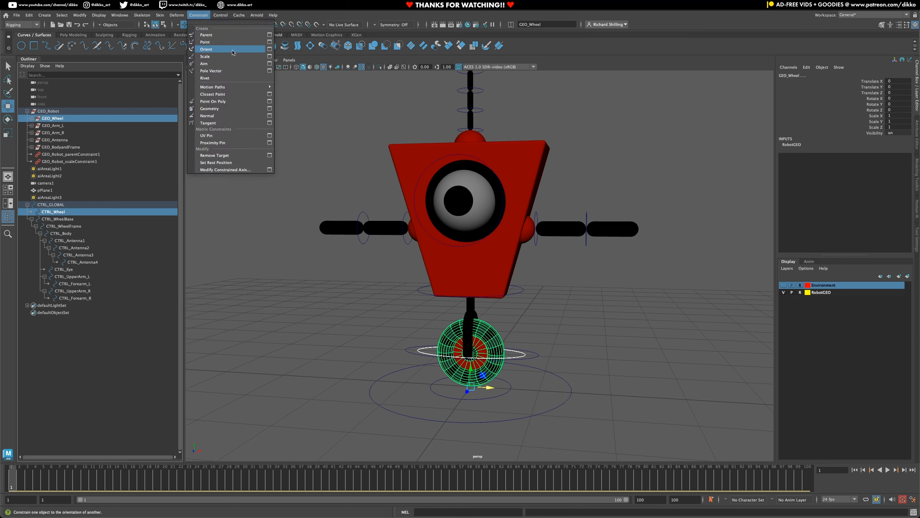
pyautogui.click(269, 49)
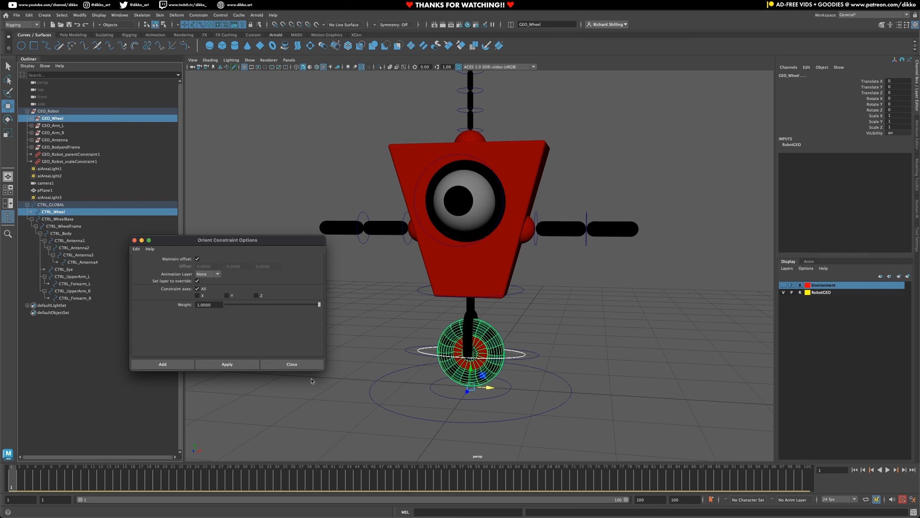
pyautogui.click(279, 364)
pyautogui.click(425, 349)
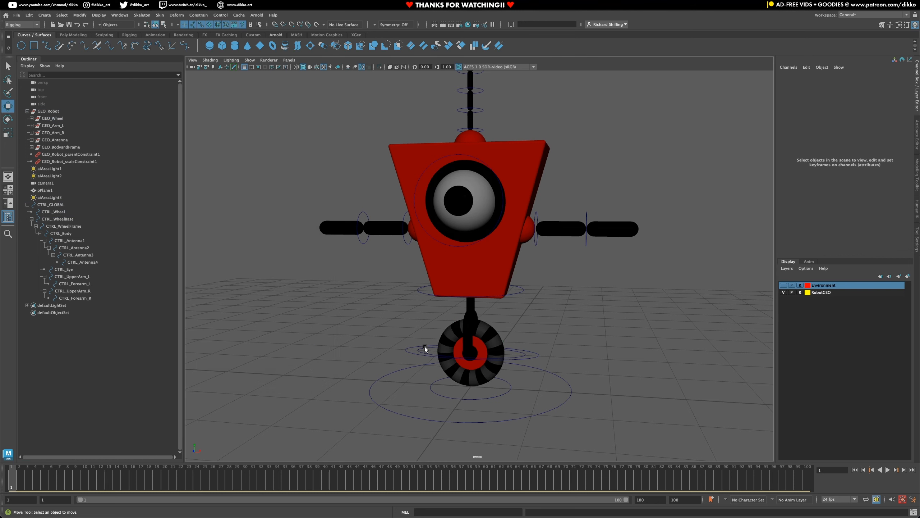
# Step: Add an orient constraint that makes GEO_Wheel follow the rotation of CTRL_Wheel
pyautogui.click(419, 350)
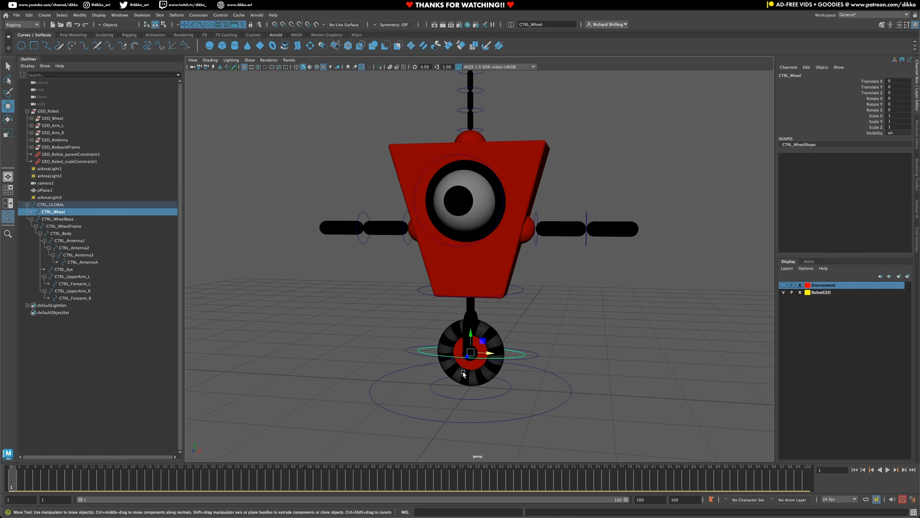
pyautogui.click(53, 118)
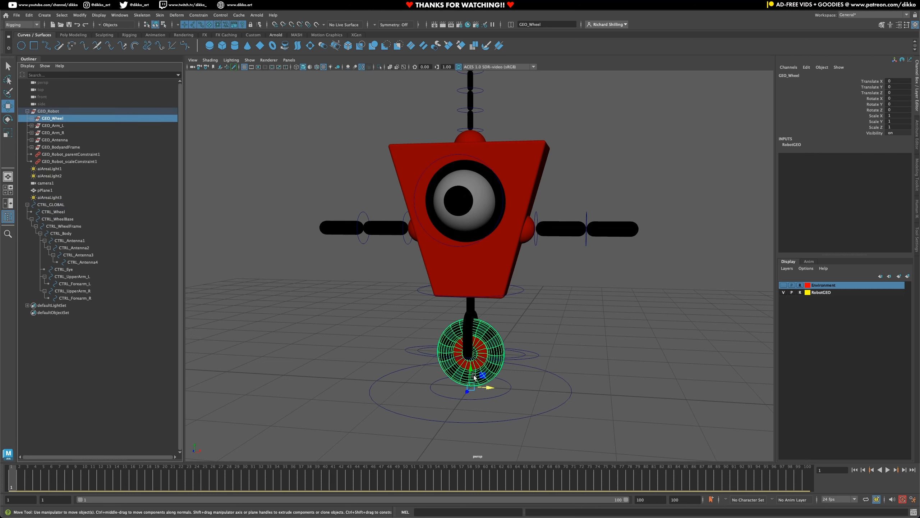
pyautogui.click(418, 349)
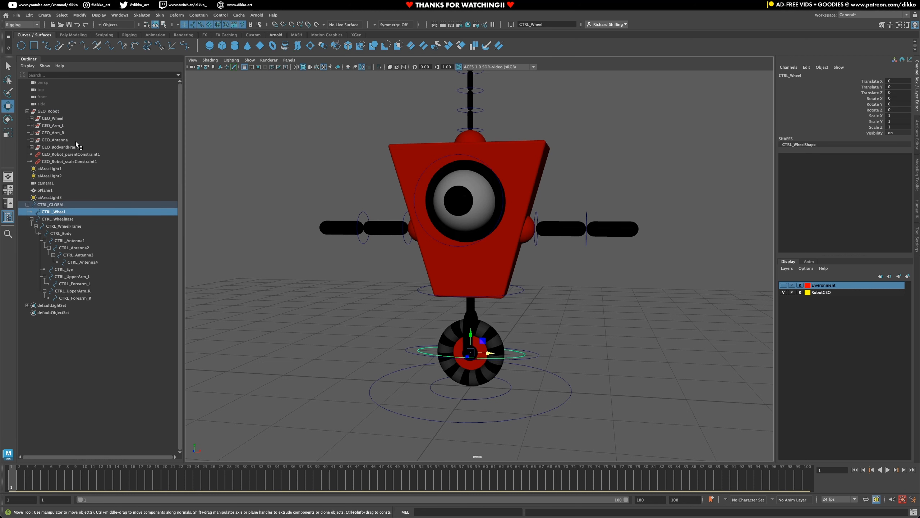
pyautogui.keyDown('ctrl'); pyautogui.click(52, 118); pyautogui.keyUp('ctrl')
pyautogui.click(159, 15)
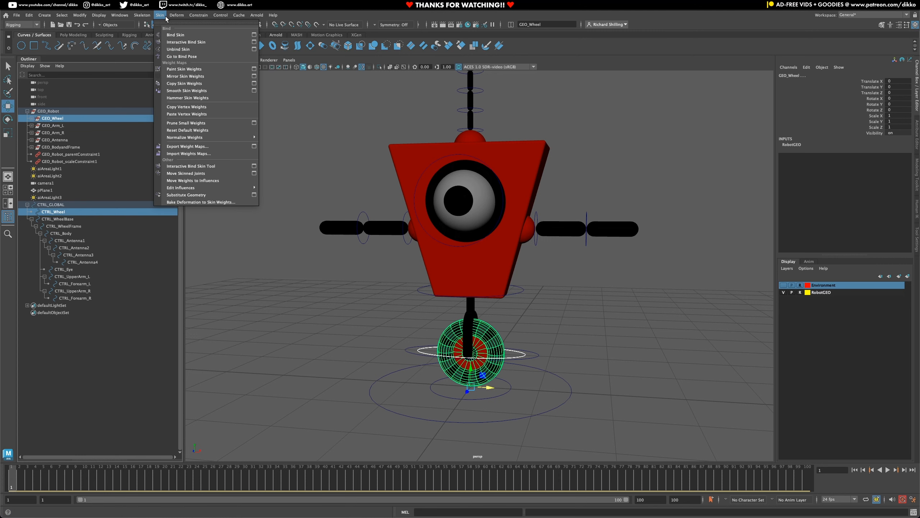
pyautogui.moveTo(198, 15)
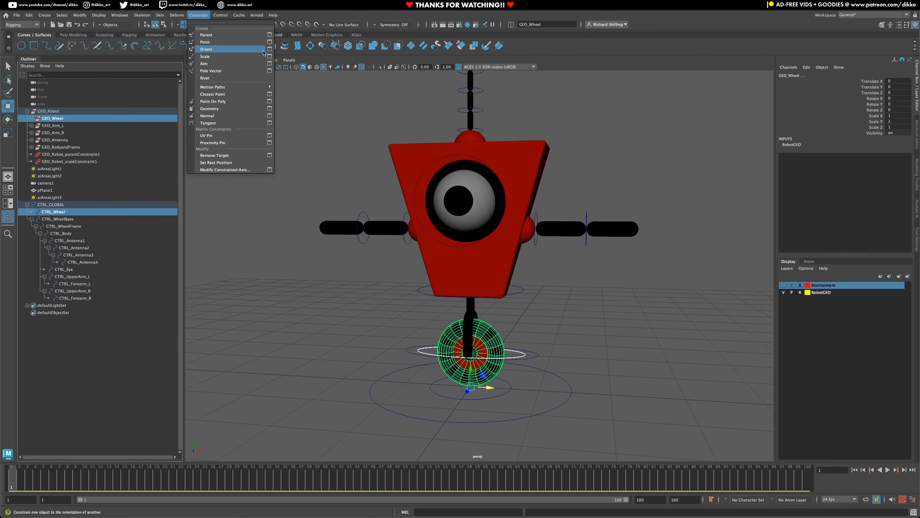
pyautogui.click(249, 51)
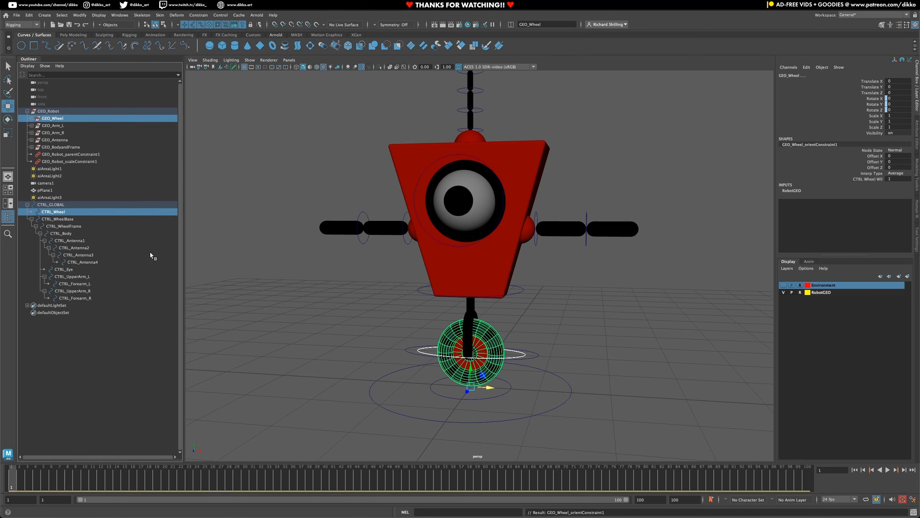
# Step: Test the wheel's pivot by rotating CTRL_Wheel about 24 degrees around Z, and undo the rotation
pyautogui.click(80, 210)
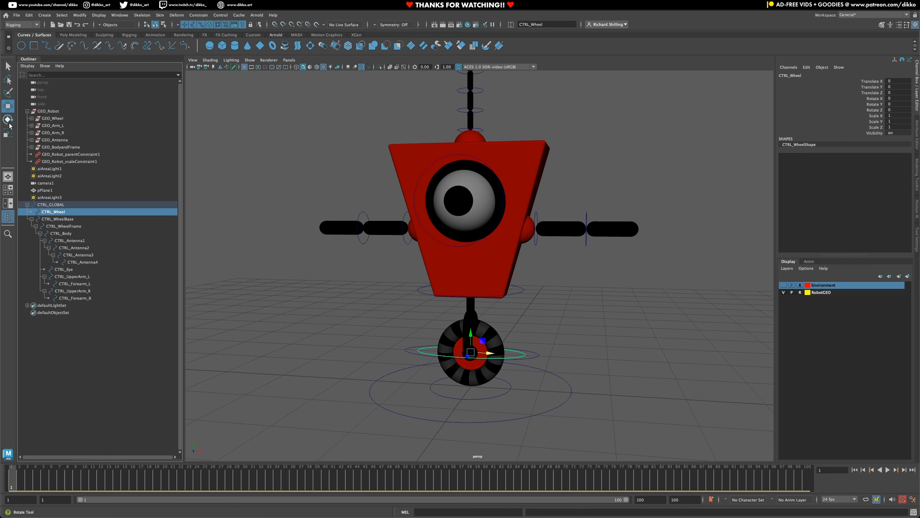
pyautogui.press('e')
pyautogui.moveTo(480, 342); pyautogui.dragTo(522, 361)
pyautogui.hotkey('ctrl', 'z')
pyautogui.hotkey('ctrl', 'z')
pyautogui.hotkey('ctrl', 'z')
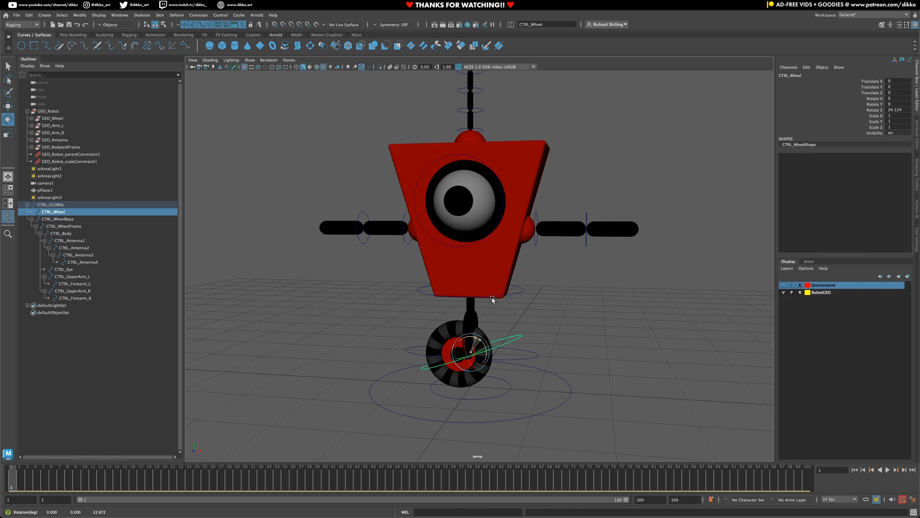
# Step: Undo the orient constraint between CTRL_Wheel and GEO_Wheel
pyautogui.hotkey('ctrl', 'z')
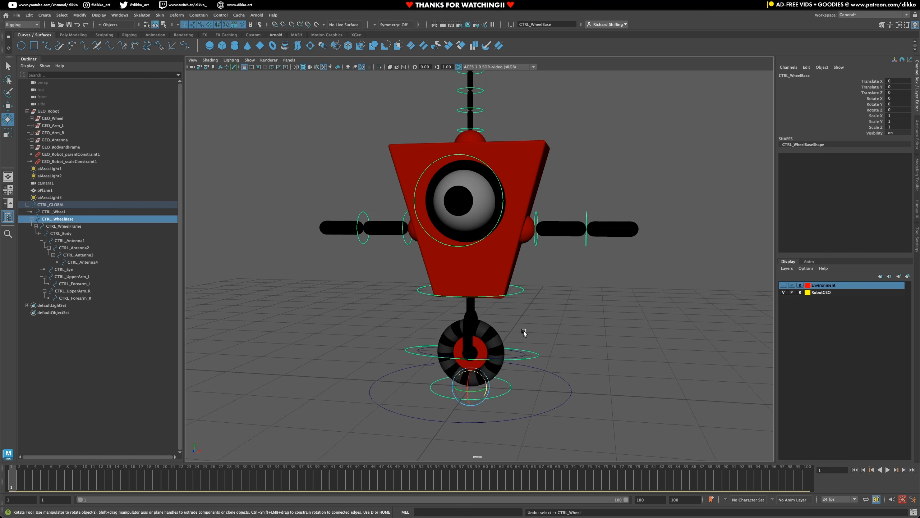
pyautogui.hotkey('ctrl', 'z')
pyautogui.hotkey('ctrl', 'z')
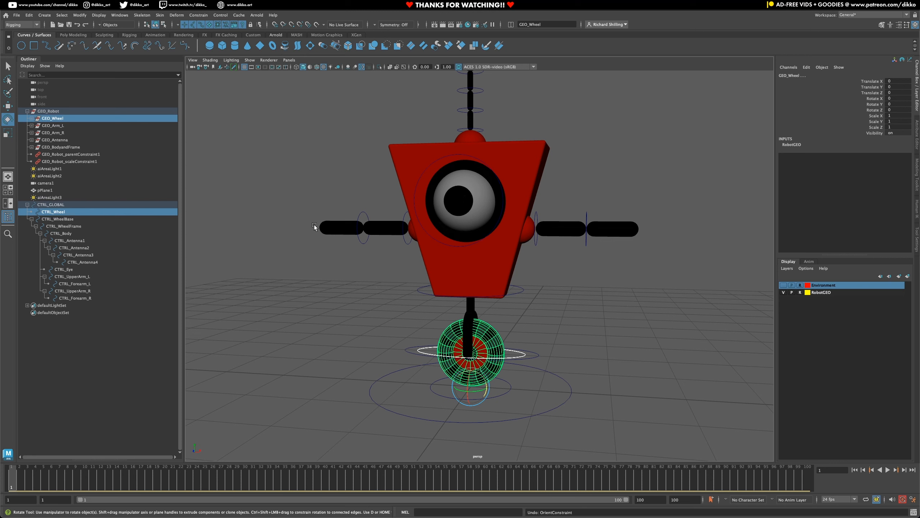
# Step: Add a parent constraint with Maintain offset enabled on all axes so that GEO_Wheel follows CTRL_Wheel
pyautogui.click(201, 16)
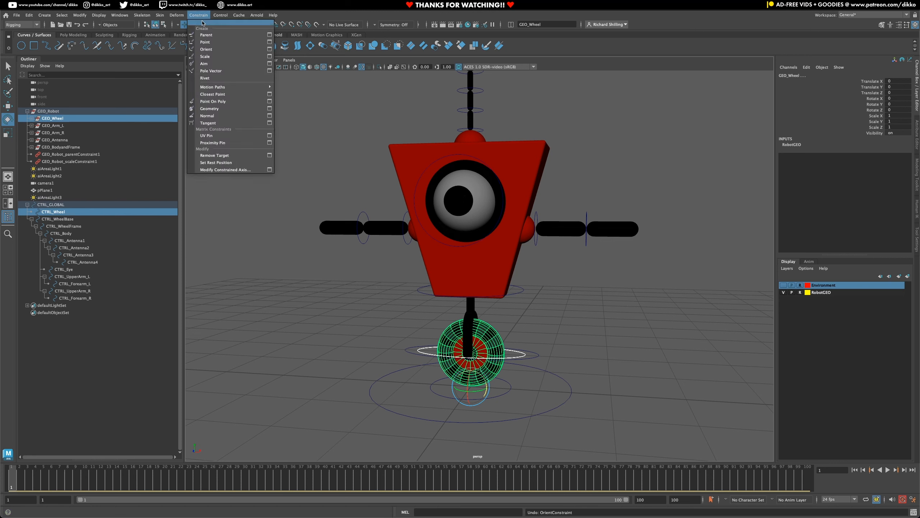
pyautogui.click(269, 34)
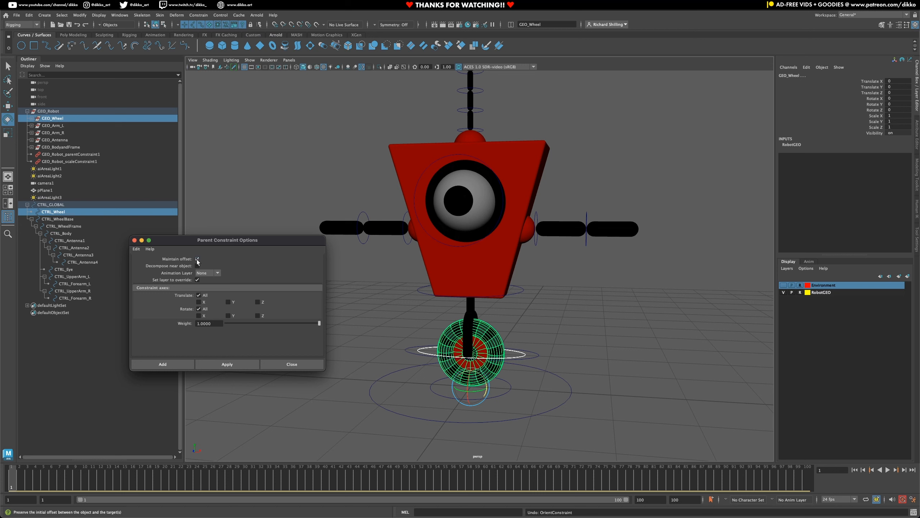
pyautogui.click(167, 362)
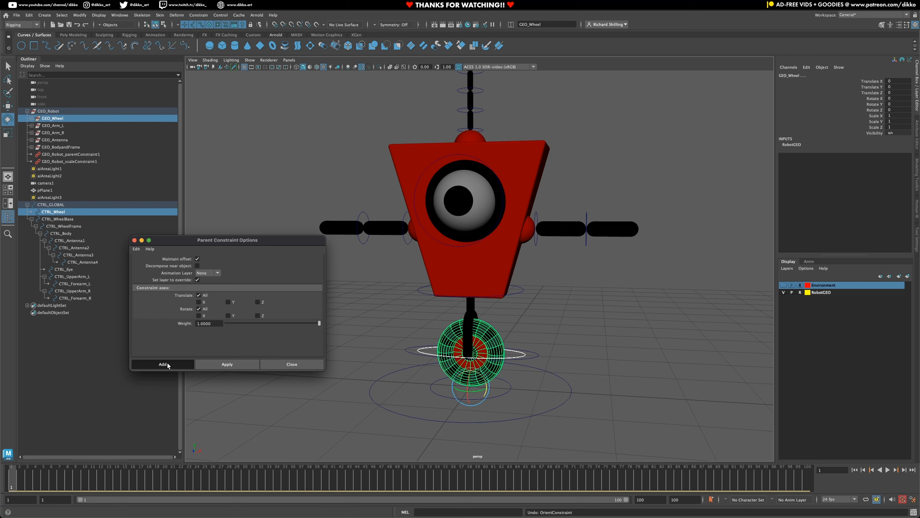
# Step: Test the wheel's parent constraint by rotating CTRL_Wheel about -35 degrees around Z, and undo the rotation
pyautogui.click(61, 212)
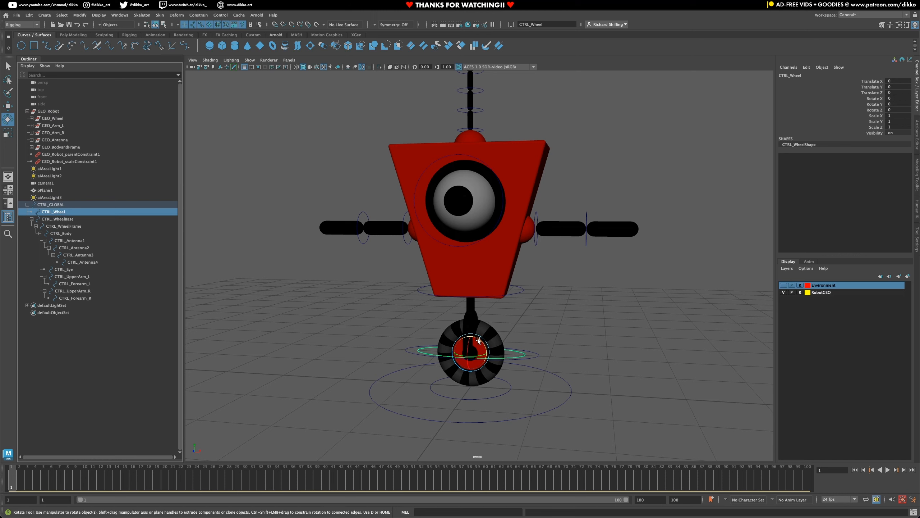
pyautogui.moveTo(478, 340); pyautogui.dragTo(505, 335)
pyautogui.hotkey('ctrl', 'z')
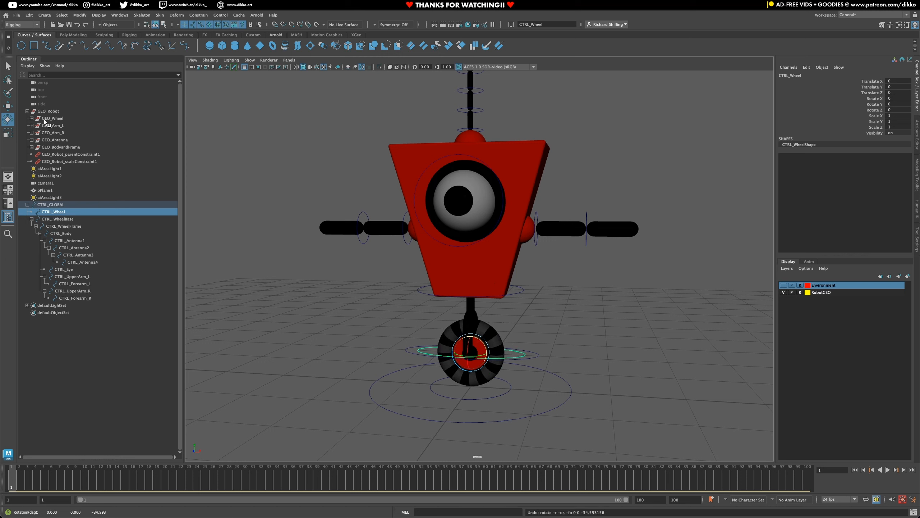
# Step: Test moving CTRL_Wheel about -0.18 units along X, undo the move, and save the scene
pyautogui.click(7, 105)
pyautogui.moveTo(494, 356); pyautogui.dragTo(468, 362)
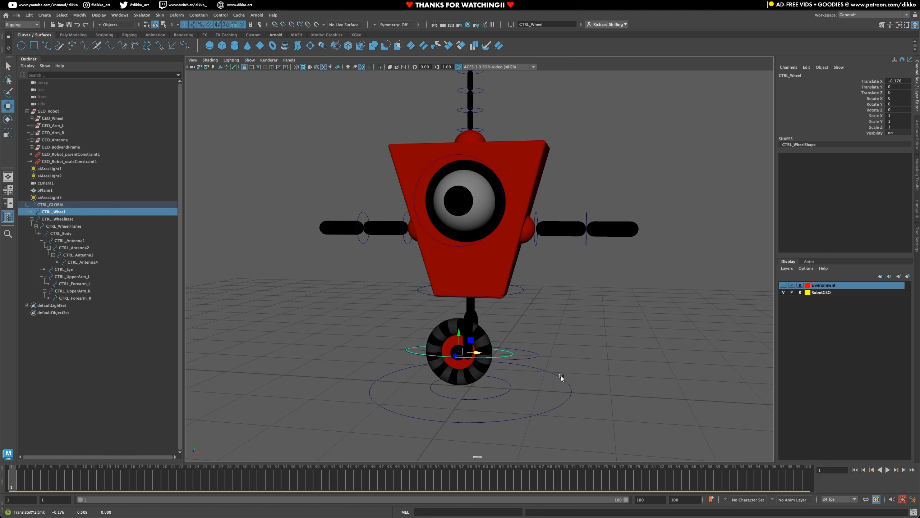
pyautogui.hotkey('ctrl', 'z')
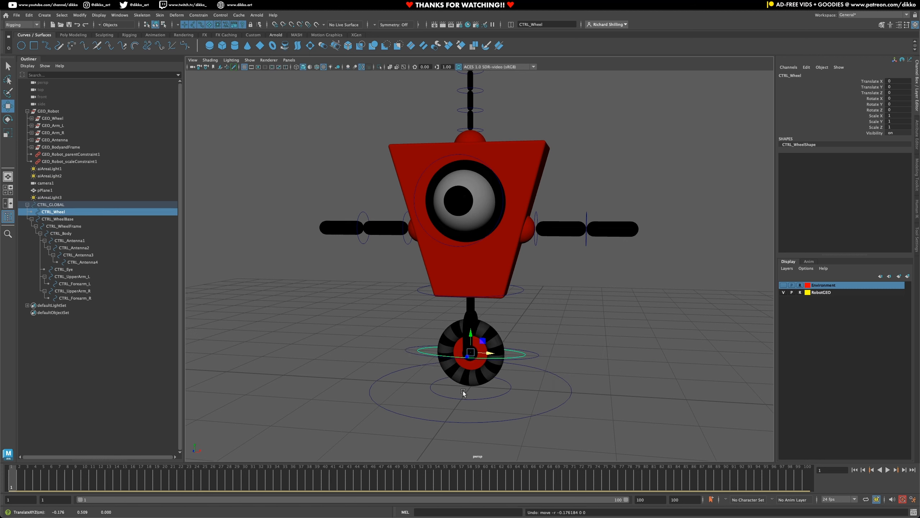
pyautogui.hotkey('ctrl', 's')
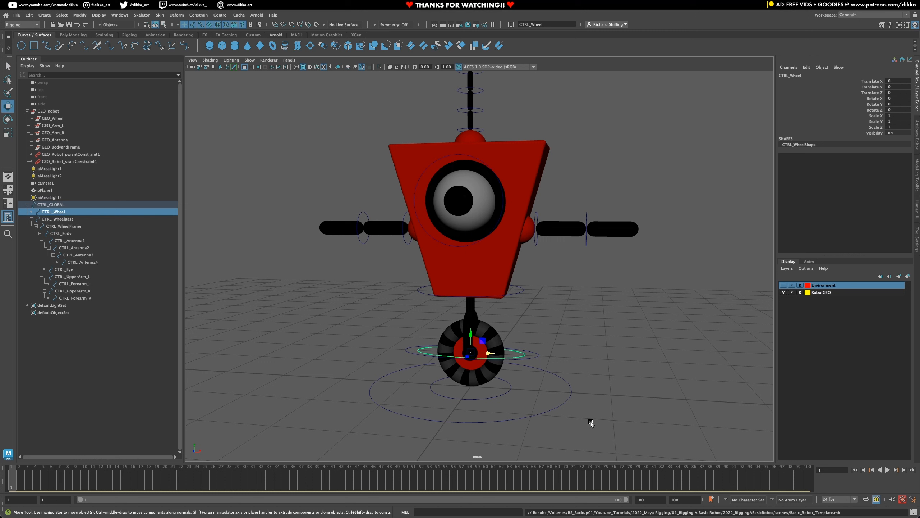
# Step: Test CTRL_WheelBase by moving it about -0.49 units along X, and undo the move
pyautogui.click(496, 398)
pyautogui.moveTo(497, 390); pyautogui.dragTo(524, 388)
pyautogui.hotkey('ctrl', 'z')
pyautogui.hotkey('ctrl', 'z')
pyautogui.hotkey('ctrl', 'z')
pyautogui.hotkey('ctrl', 'z')
pyautogui.hotkey('ctrl', 'z')
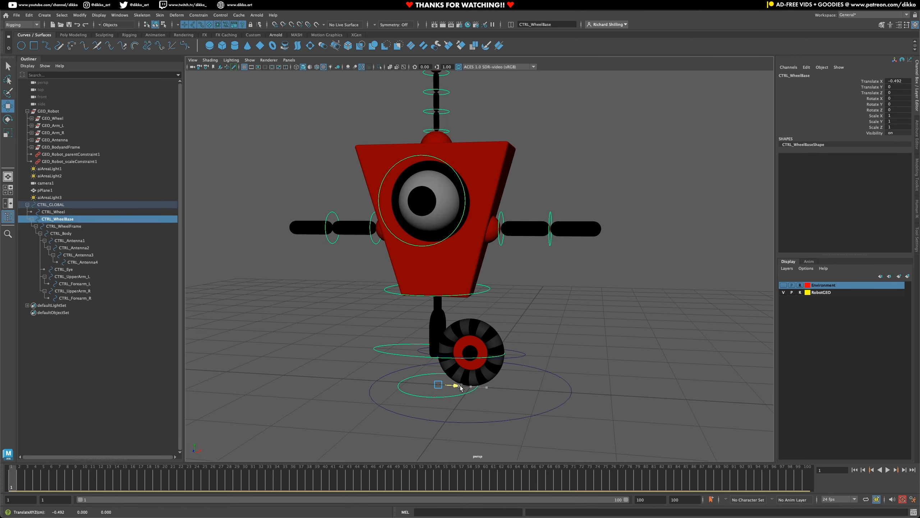
# Step: Test CTRL_GLOBAL by moving it about -0.37 units along X, and undo the move
pyautogui.click(522, 418)
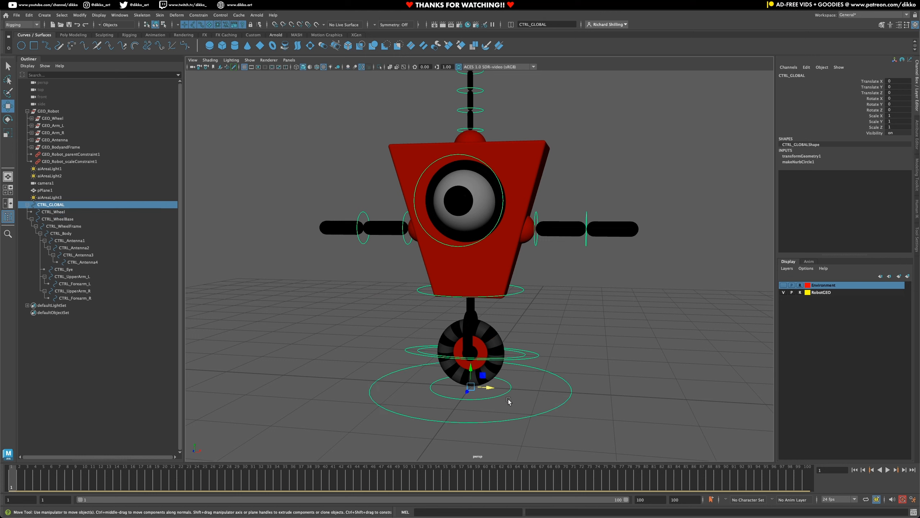
pyautogui.moveTo(492, 388)
pyautogui.mouseDown()
pyautogui.moveTo(469, 385)
pyautogui.moveTo(488, 387)
pyautogui.mouseUp()
pyautogui.hotkey('ctrl', 'z')
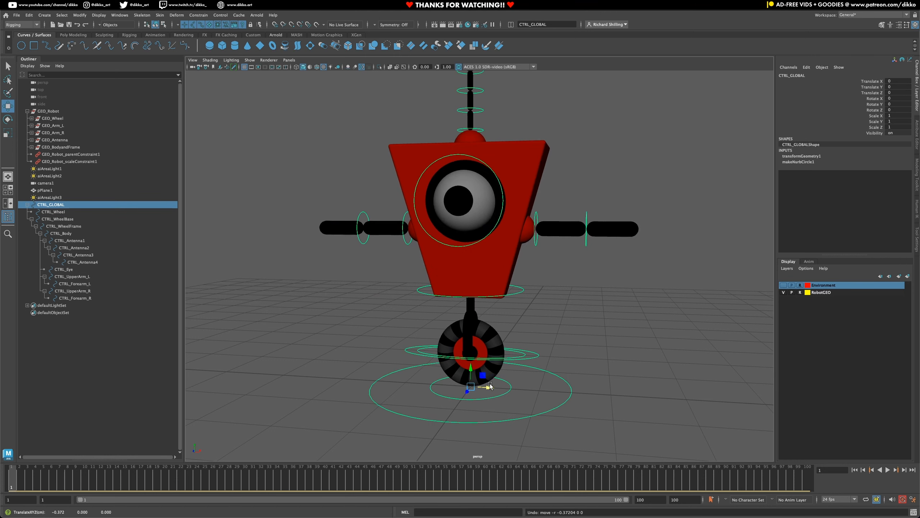
# Step: Parent CTRL_Wheel under CTRL_WheelBase and collapse the CTRL_WheelBase hierarchy in the Outliner
pyautogui.click(522, 353)
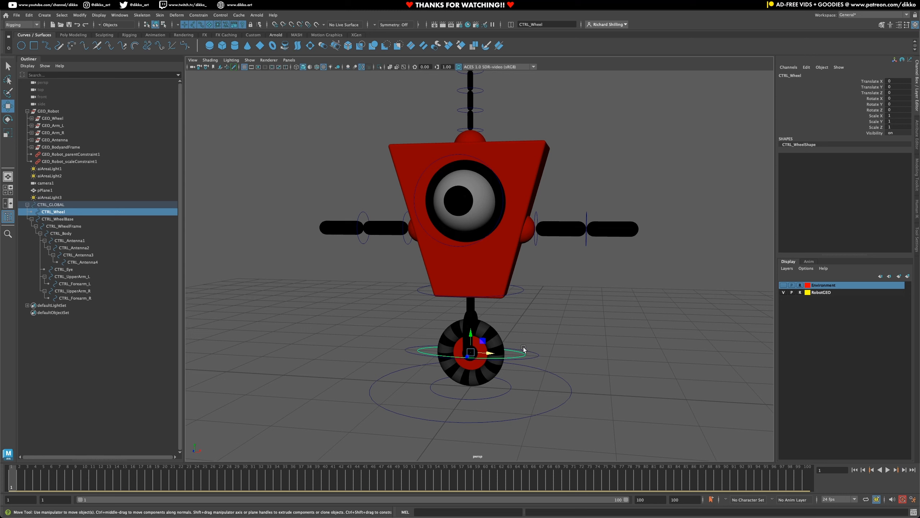
pyautogui.keyDown('shift'); pyautogui.click(53, 219); pyautogui.keyUp('shift')
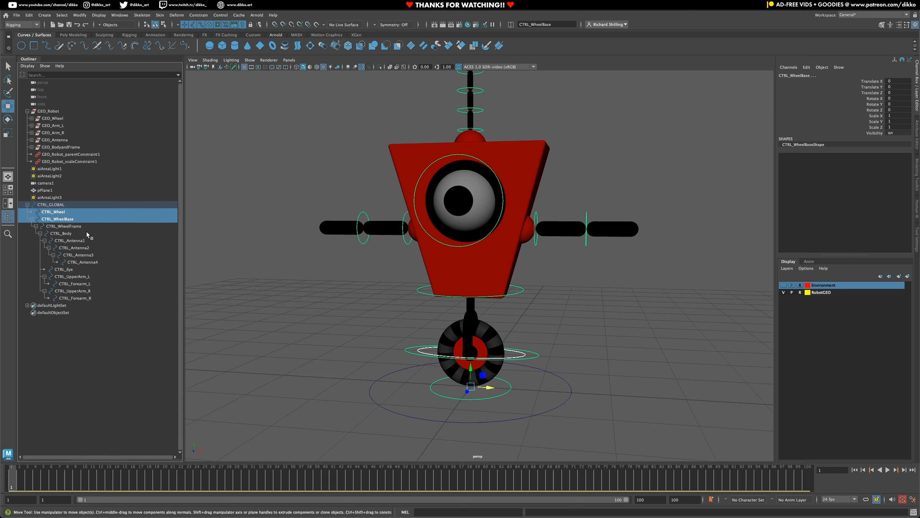
pyautogui.press('p')
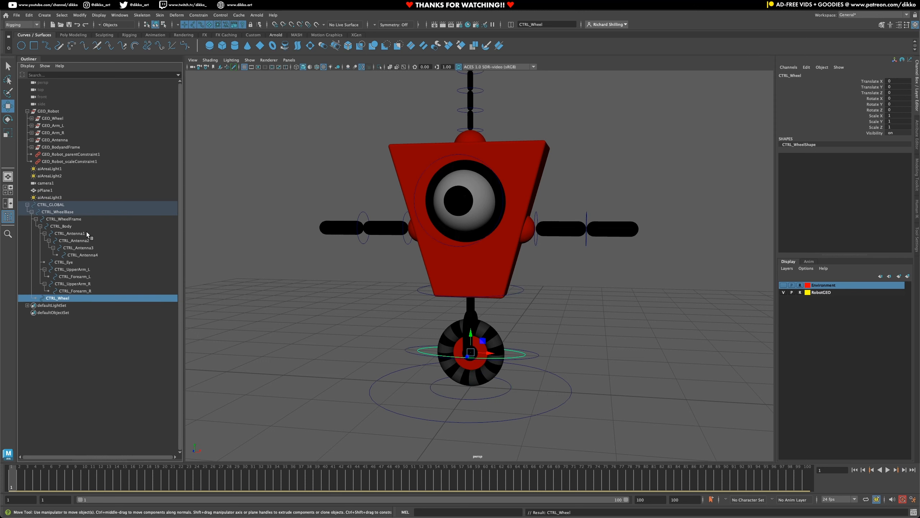
pyautogui.click(31, 212)
# Step: Test the new hierarchy by rotating CTRL_WheelBase about -22 degrees around Z, and undo the rotation
pyautogui.click(63, 213)
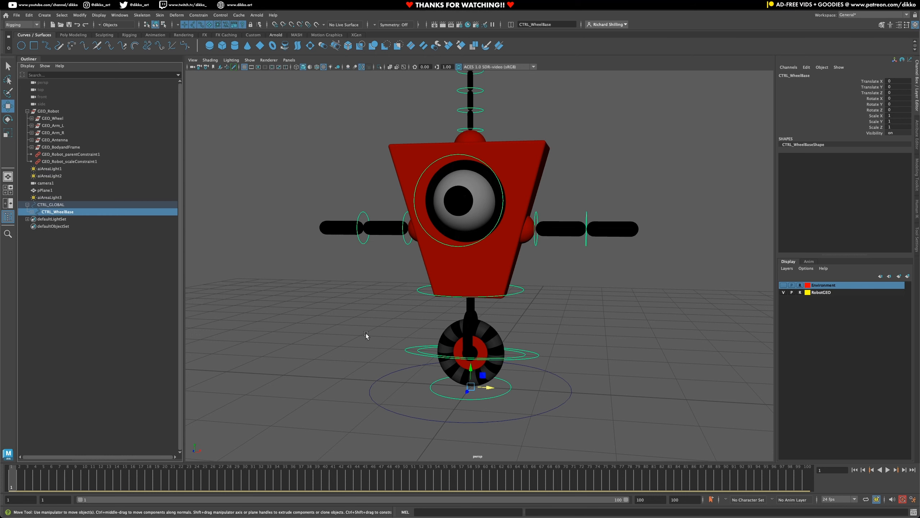
pyautogui.click(8, 119)
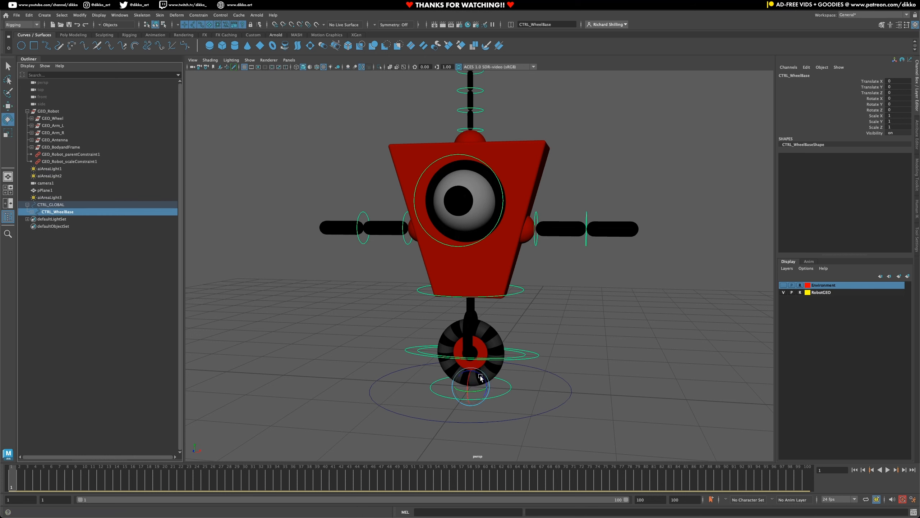
pyautogui.moveTo(480, 378); pyautogui.dragTo(523, 360)
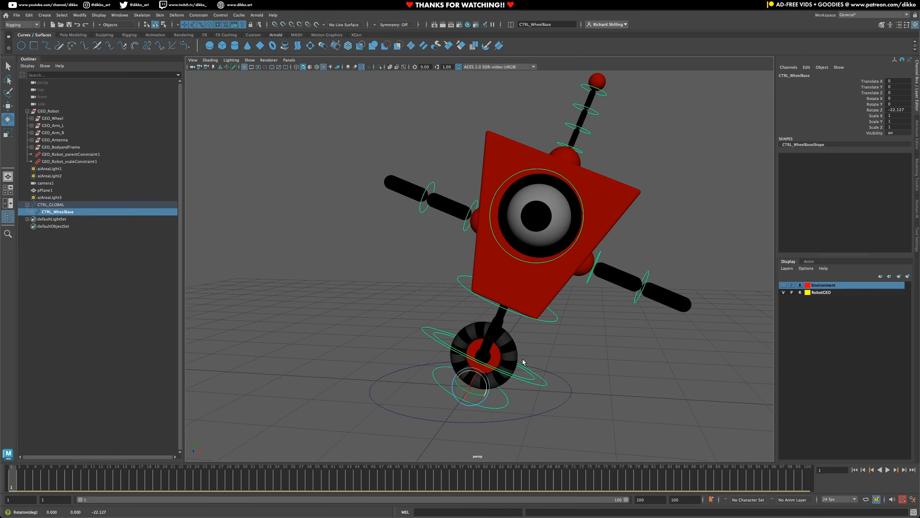
pyautogui.hotkey('ctrl', 'z')
# Step: Test the new hierarchy by moving CTRL_WheelBase about -0.35 units along X, and undo the move
pyautogui.click(7, 106)
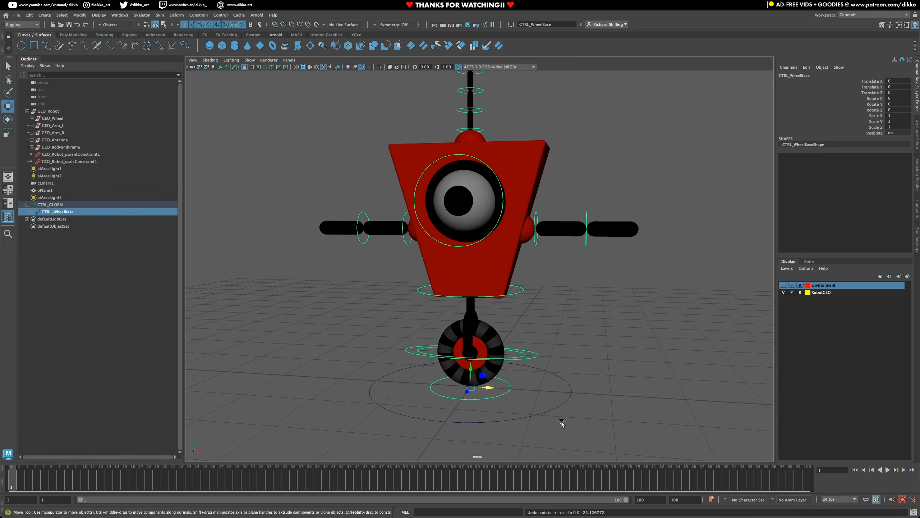
pyautogui.click(496, 395)
pyautogui.click(497, 398)
pyautogui.moveTo(489, 387); pyautogui.dragTo(468, 388)
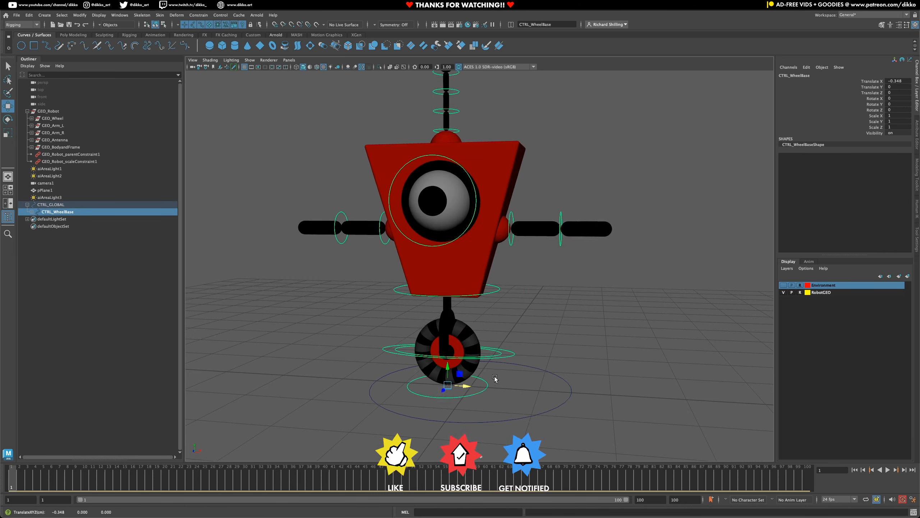
pyautogui.hotkey('ctrl', 'z')
# Step: Test the wheel's own rotation by turning CTRL_Wheel around Z, and undo the rotation
pyautogui.click(523, 354)
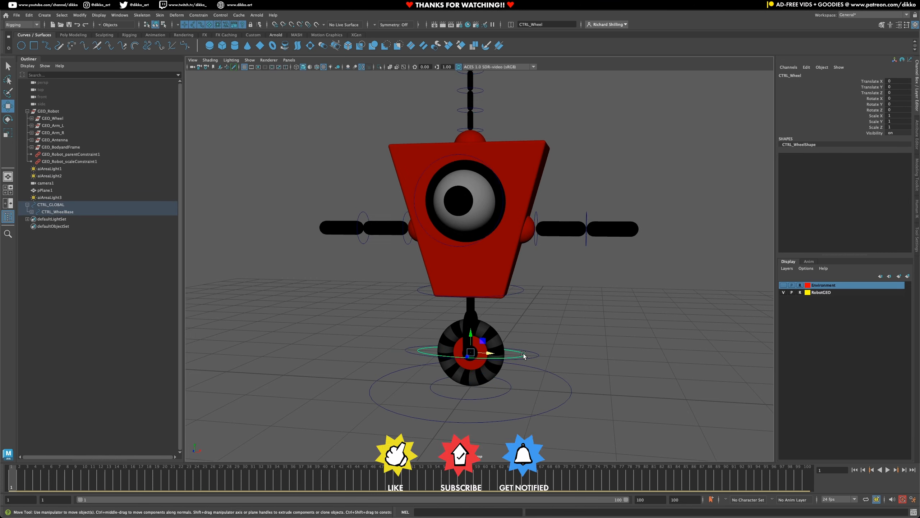
pyautogui.click(7, 119)
pyautogui.moveTo(496, 349); pyautogui.dragTo(530, 356)
pyautogui.hotkey('ctrl', 'z')
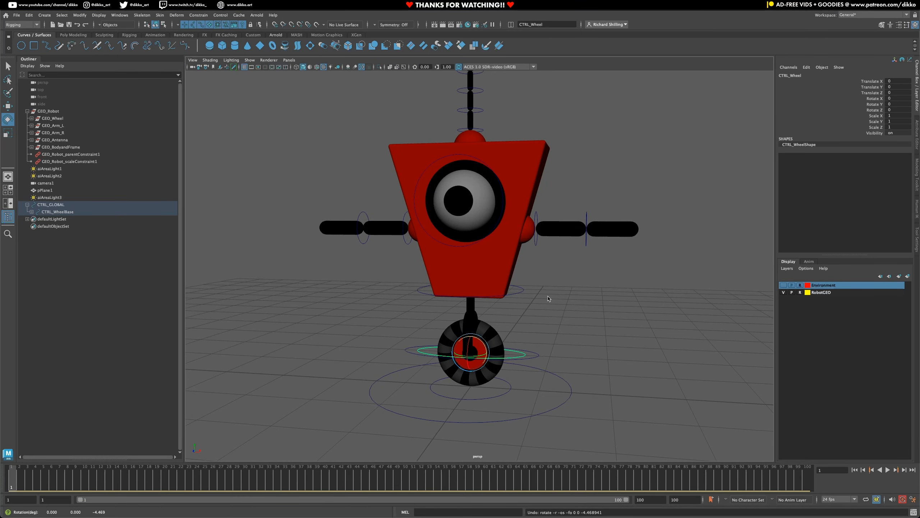
# Step: Test CTRL_WheelFrame by rotating it about 26 degrees around Z, and undo the rotation
pyautogui.click(537, 356)
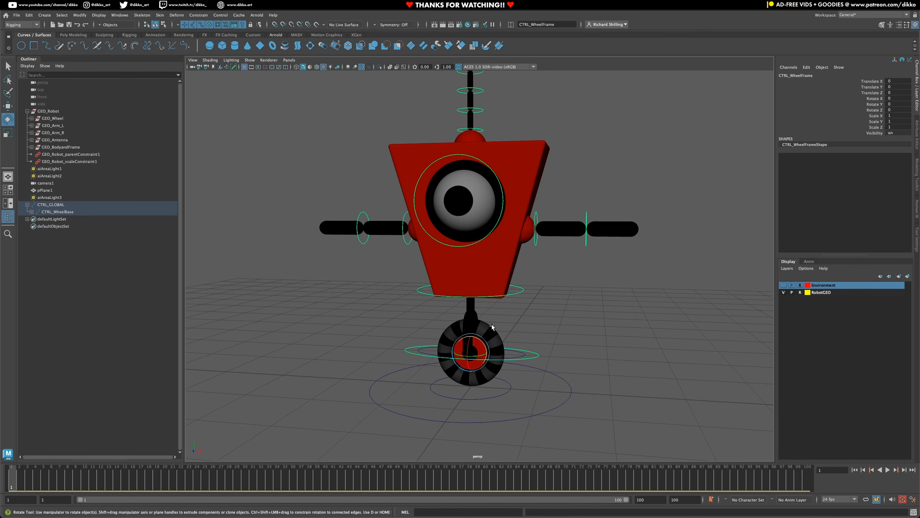
pyautogui.moveTo(481, 342); pyautogui.dragTo(476, 308)
pyautogui.hotkey('ctrl', 'z')
pyautogui.hotkey('ctrl', 'z')
pyautogui.hotkey('ctrl', 'z')
pyautogui.hotkey('ctrl', 'z')
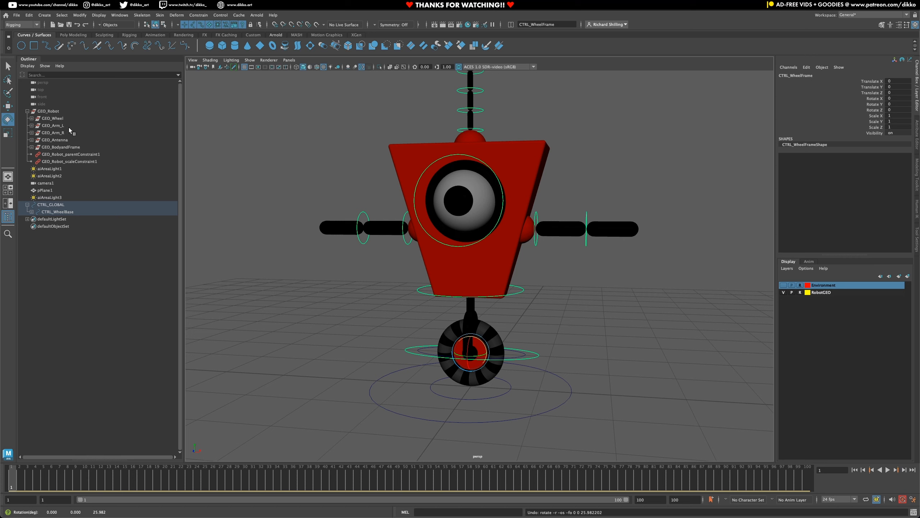
# Step: Examine which meshes belong to each geometry group under GEO_Robot by selecting the body, antenna, arm and wheel groups in turn
pyautogui.click(62, 147)
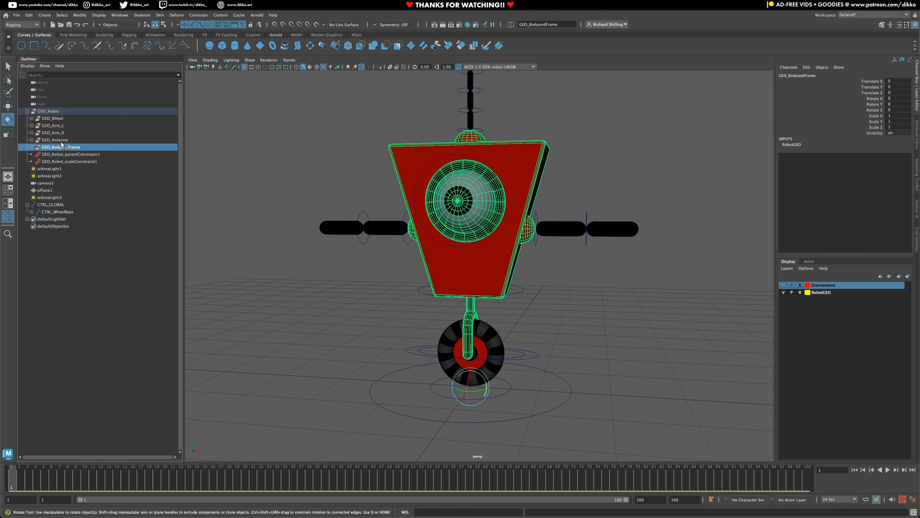
pyautogui.click(62, 140)
pyautogui.click(60, 133)
pyautogui.click(58, 126)
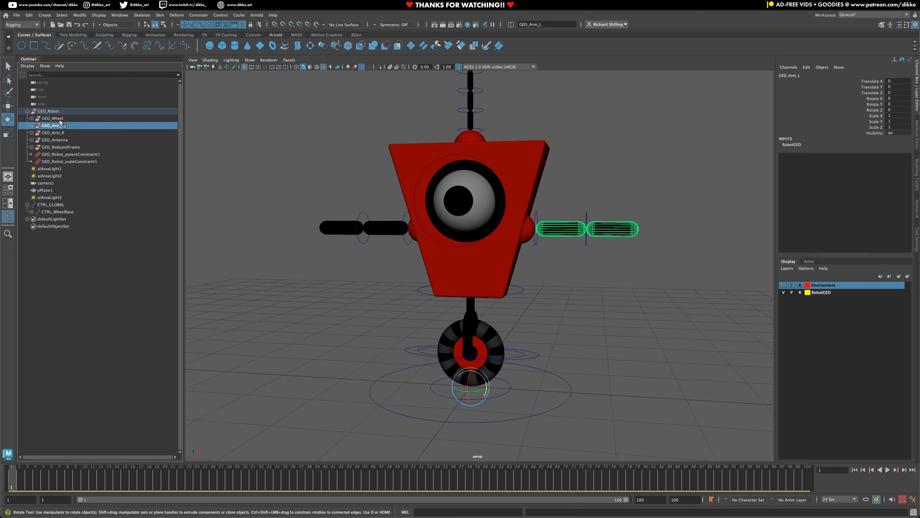
pyautogui.click(58, 119)
pyautogui.click(58, 125)
pyautogui.click(60, 148)
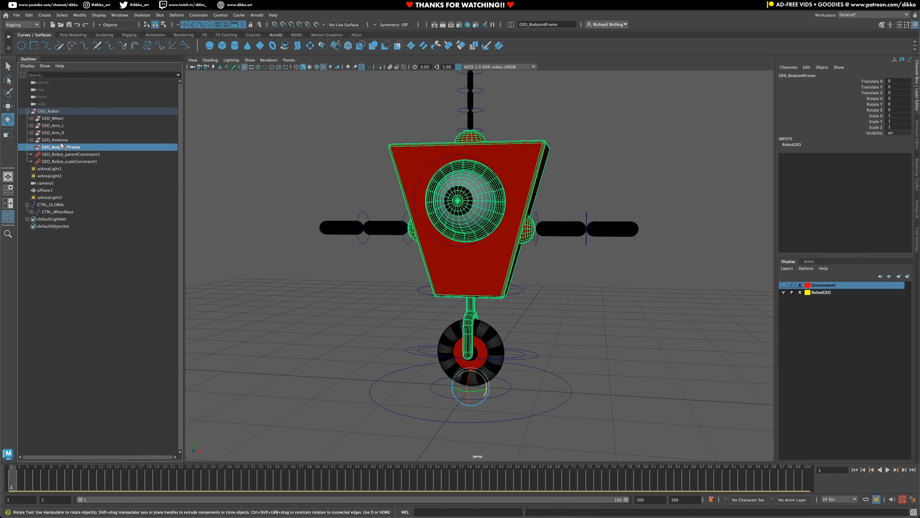
pyautogui.click(61, 140)
pyautogui.click(62, 133)
pyautogui.click(61, 119)
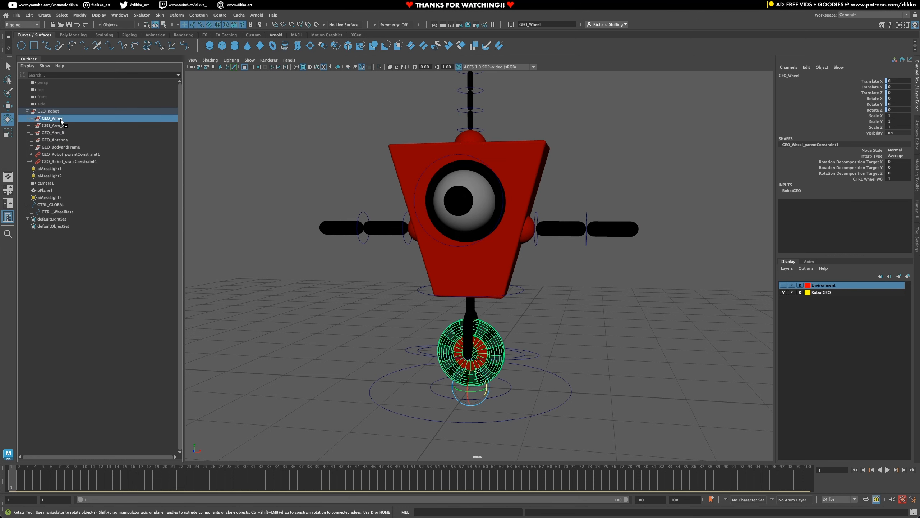
# Step: Try grouping GEO_Wheel, GEO_Arm_L, GEO_Arm_R, GEO_Antenna and GEO_BodyandFrame together inside GEO_Robot, and undo the grouping
pyautogui.moveTo(62, 149); pyautogui.dragTo(58, 118)
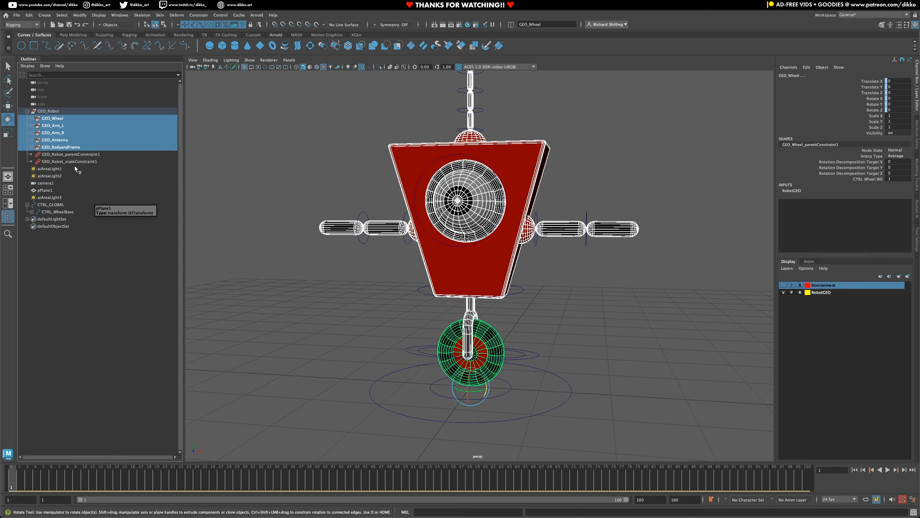
pyautogui.hotkey('ctrl', 'g')
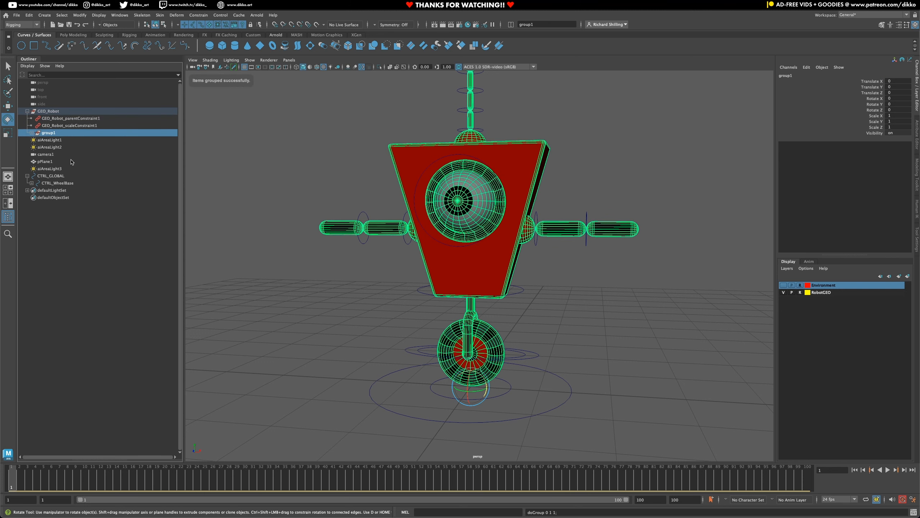
pyautogui.doubleClick(47, 133)
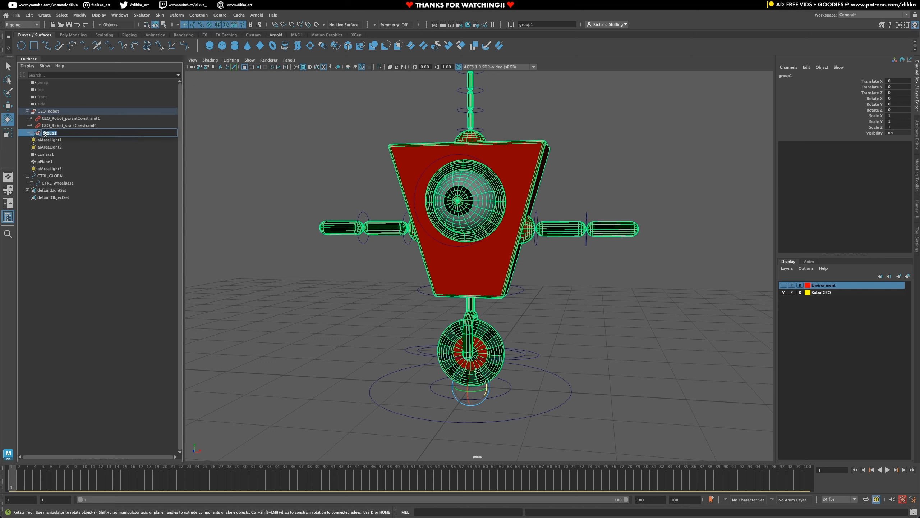
pyautogui.click(99, 266)
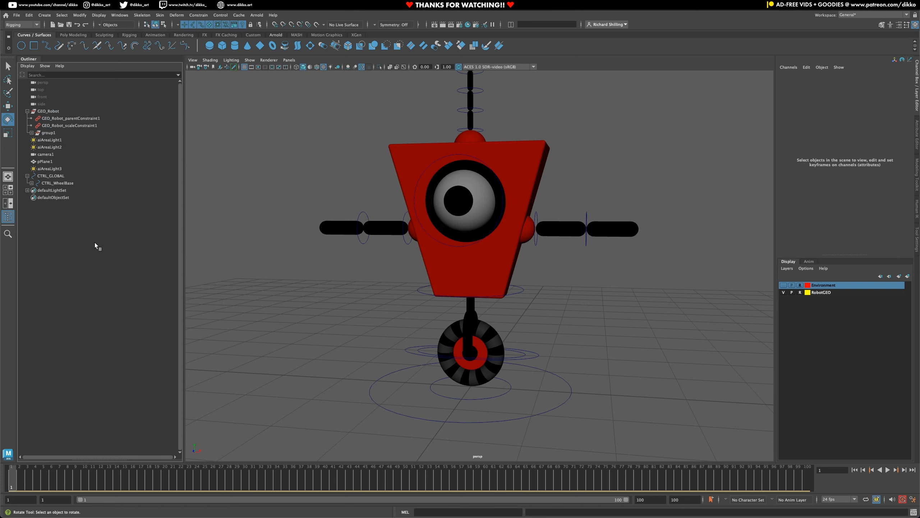
pyautogui.hotkey('ctrl', 'z')
pyautogui.hotkey('ctrl', 'z')
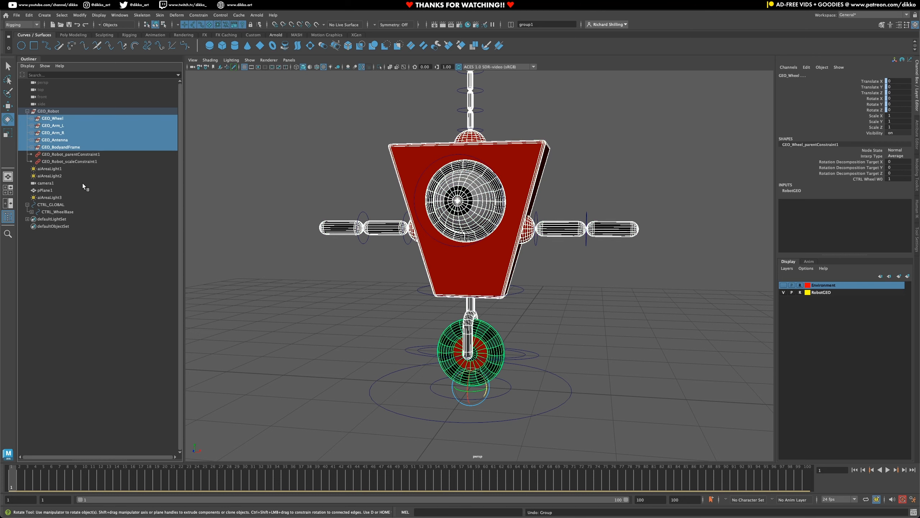
# Step: Reduce the selection to GEO_Antenna and expand GEO_BodyandFrame in the Outliner to show its subgroups
pyautogui.keyDown('ctrl'); pyautogui.click(54, 118); pyautogui.keyUp('ctrl')
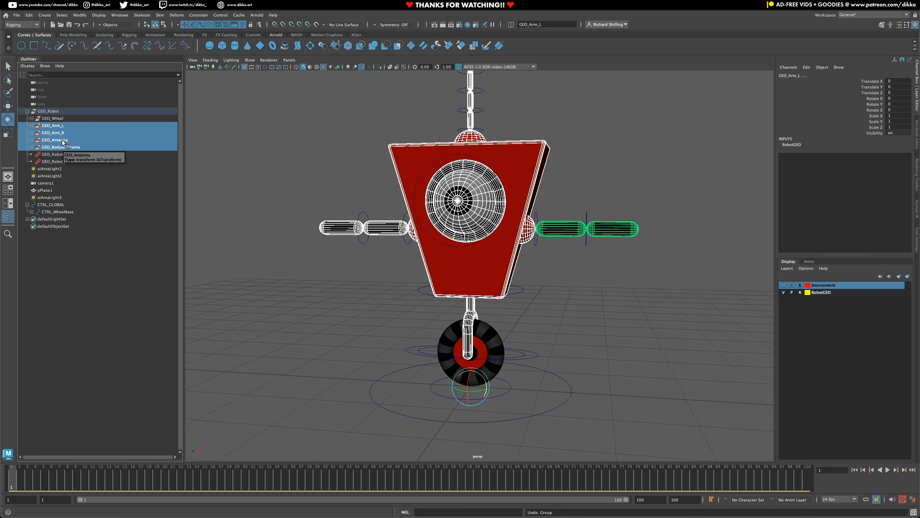
pyautogui.click(57, 140)
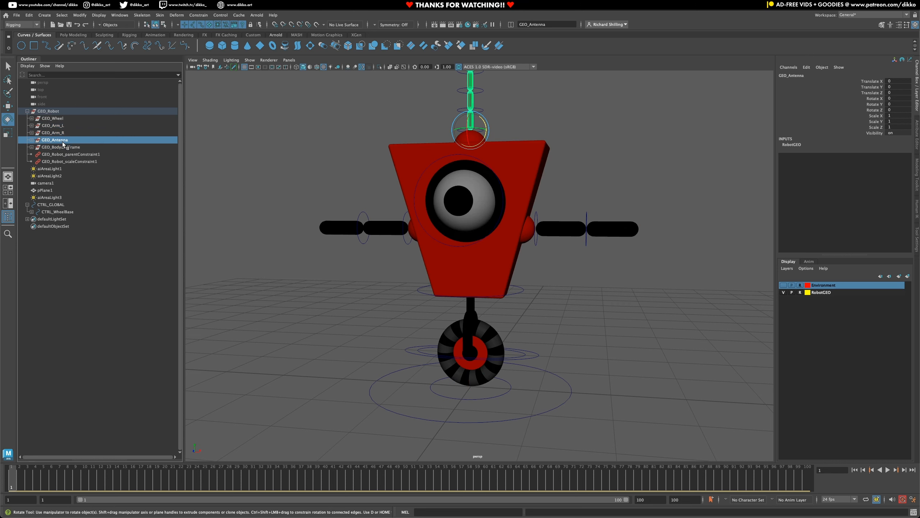
pyautogui.click(31, 146)
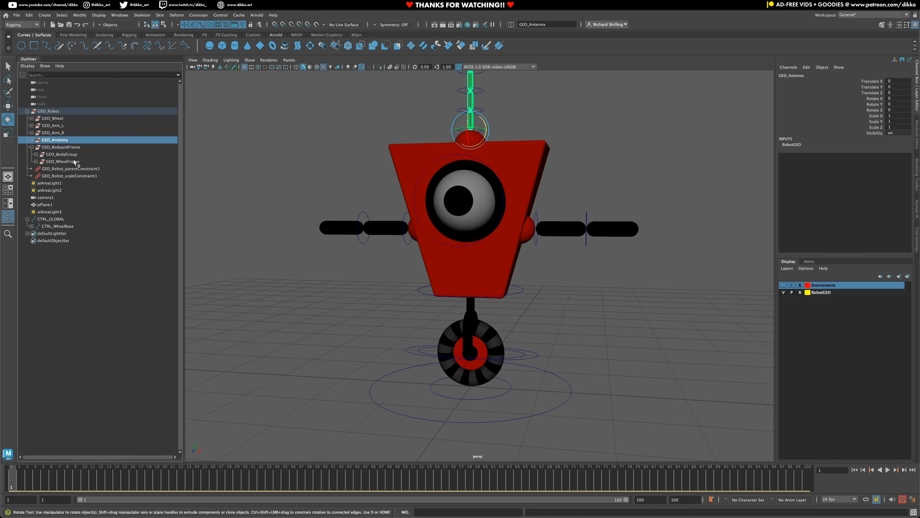
# Step: Move GEO_Arm_L, GEO_Arm_R and GEO_Antenna into the GEO_BodyandFrame group, check the group's meshes, and collapse it
pyautogui.click(59, 134)
pyautogui.click(57, 126)
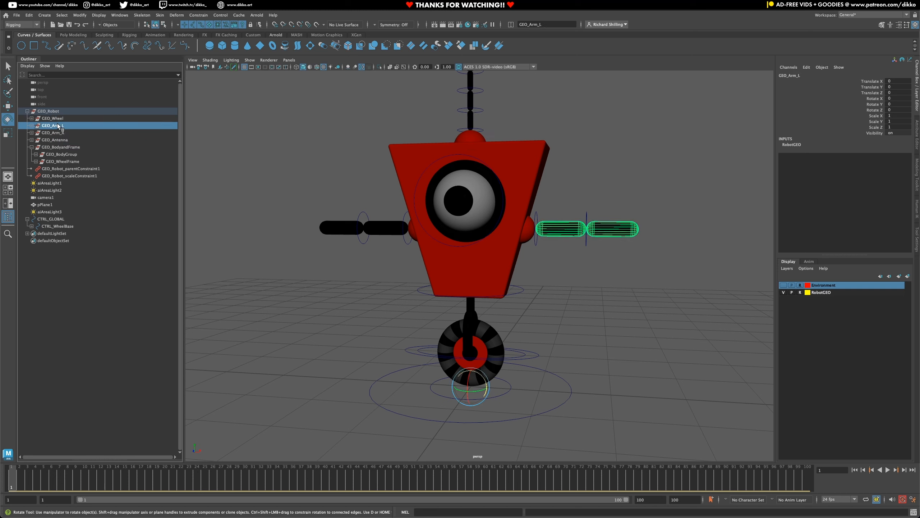
pyautogui.click(63, 141)
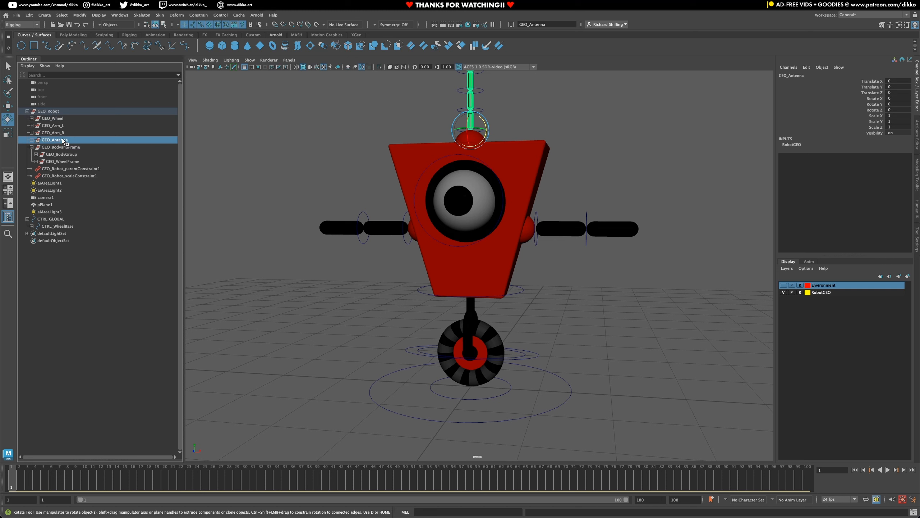
pyautogui.click(62, 133)
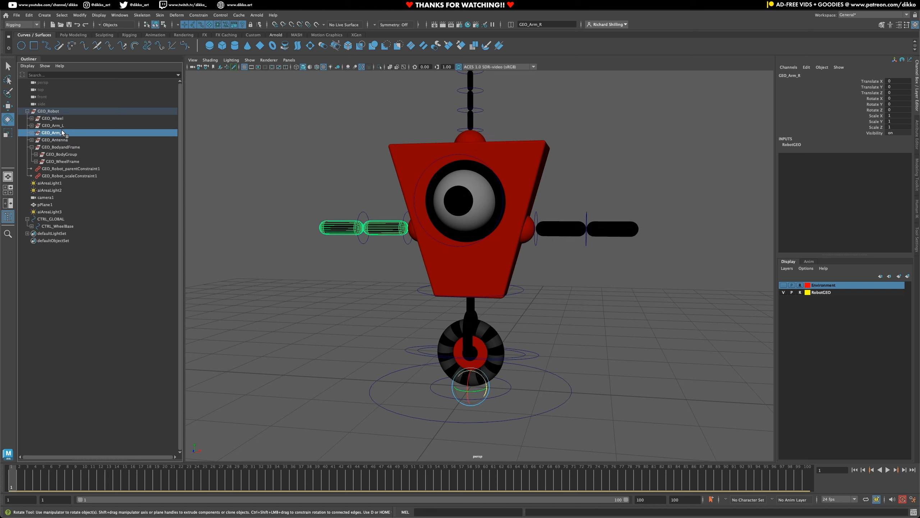
pyautogui.moveTo(59, 140); pyautogui.dragTo(64, 125)
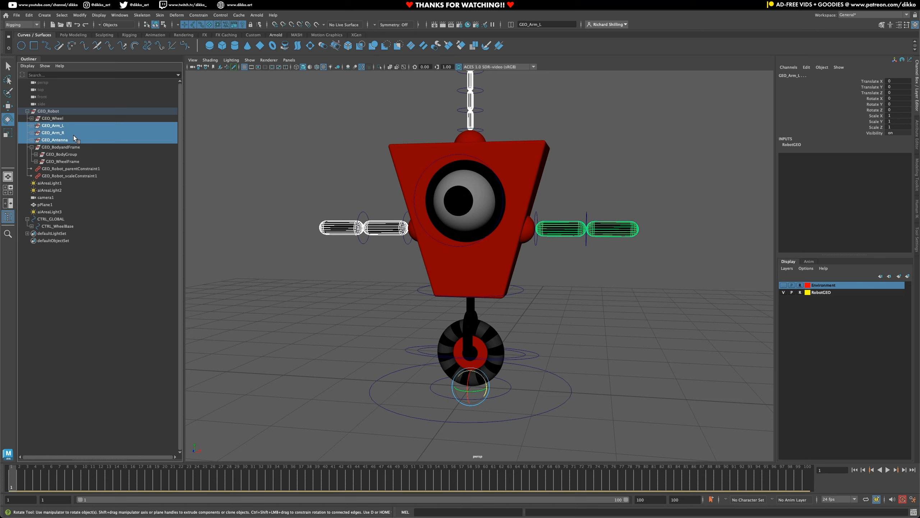
pyautogui.moveTo(53, 141); pyautogui.dragTo(60, 149, button='middle')
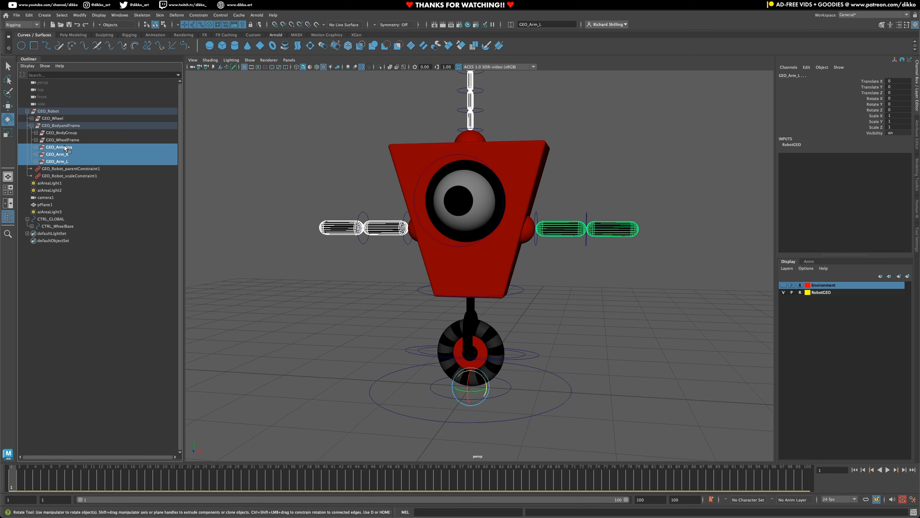
pyautogui.click(67, 126)
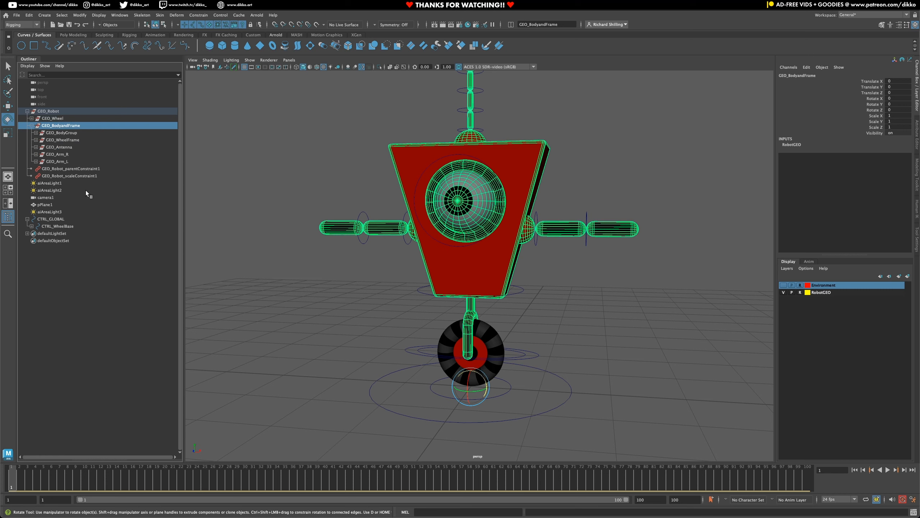
pyautogui.click(32, 125)
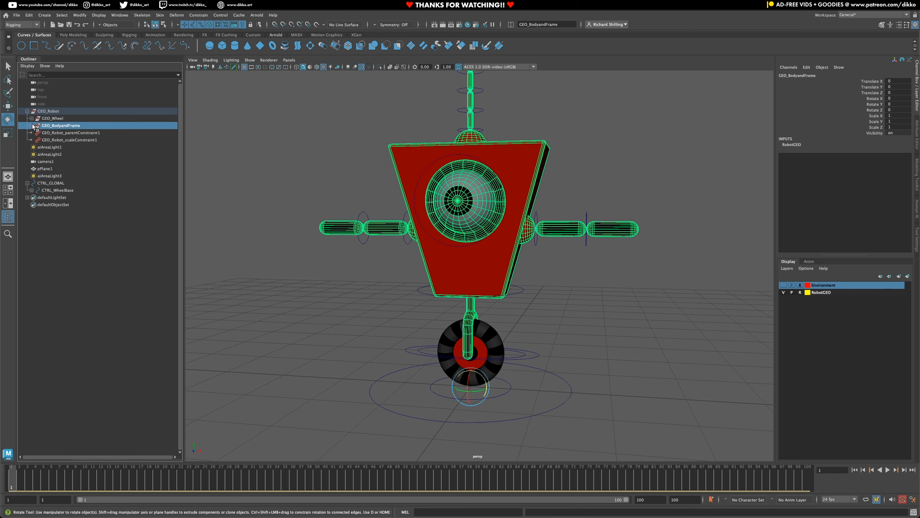
# Step: Parent-constrain GEO_BodyandFrame to CTRL_WheelFrame, expanding the control hierarchy under CTRL_WheelBase
pyautogui.click(409, 355)
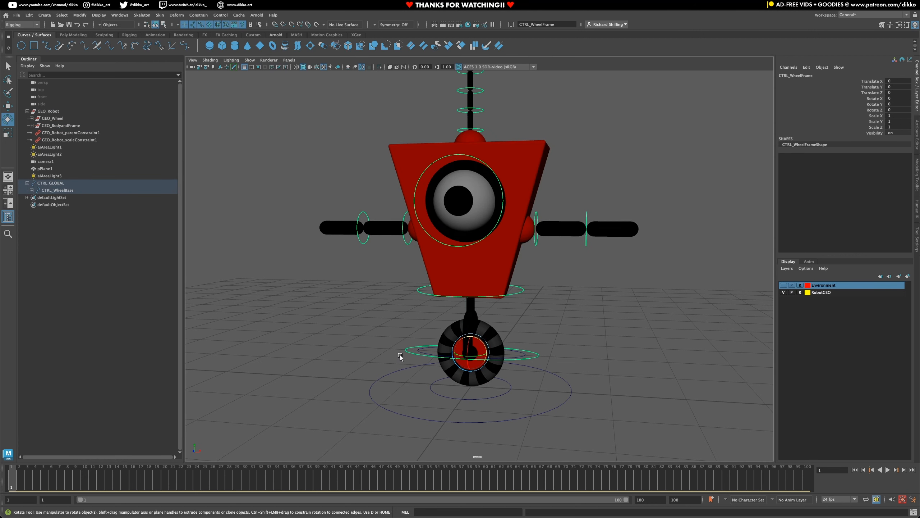
pyautogui.keyDown('shift'); pyautogui.click(31, 190); pyautogui.keyUp('shift')
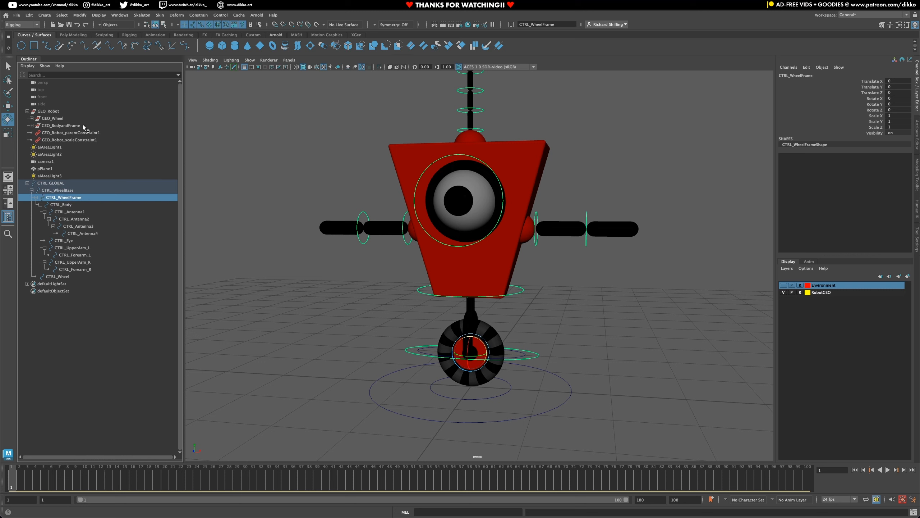
pyautogui.keyDown('ctrl'); pyautogui.click(61, 128); pyautogui.keyUp('ctrl')
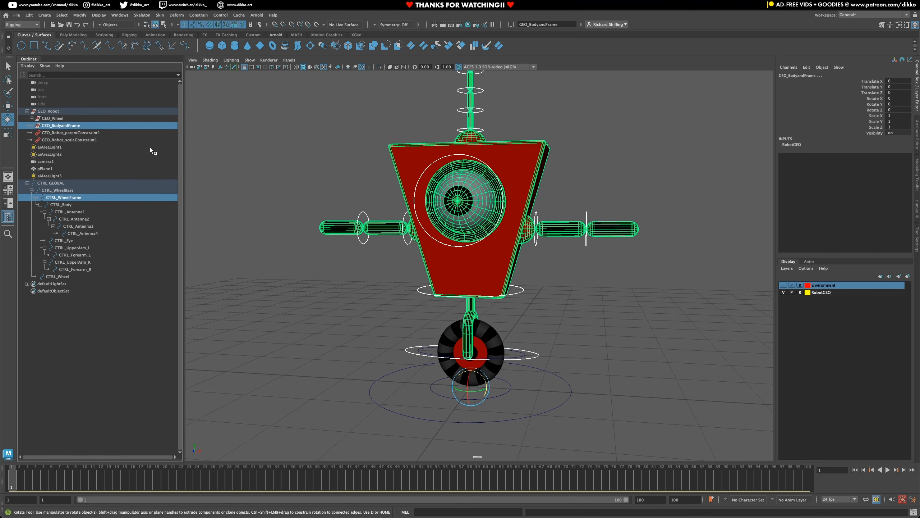
pyautogui.click(199, 15)
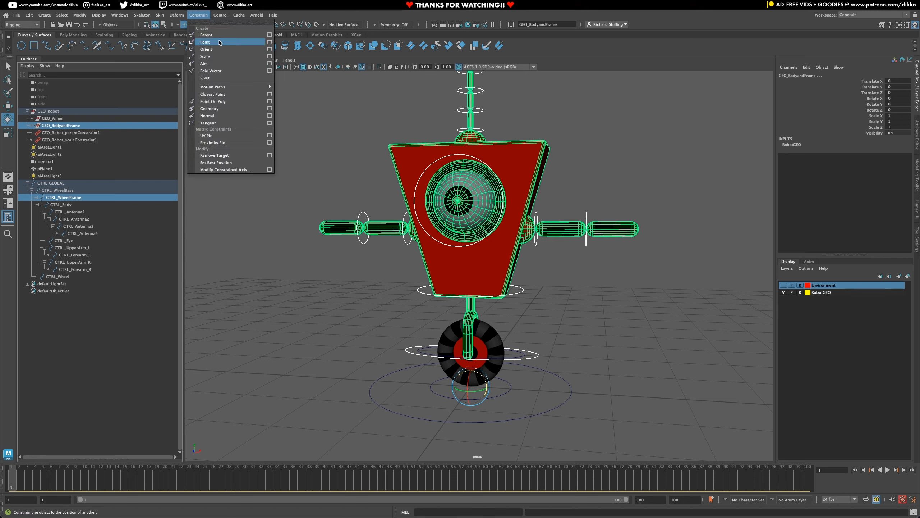
pyautogui.click(205, 34)
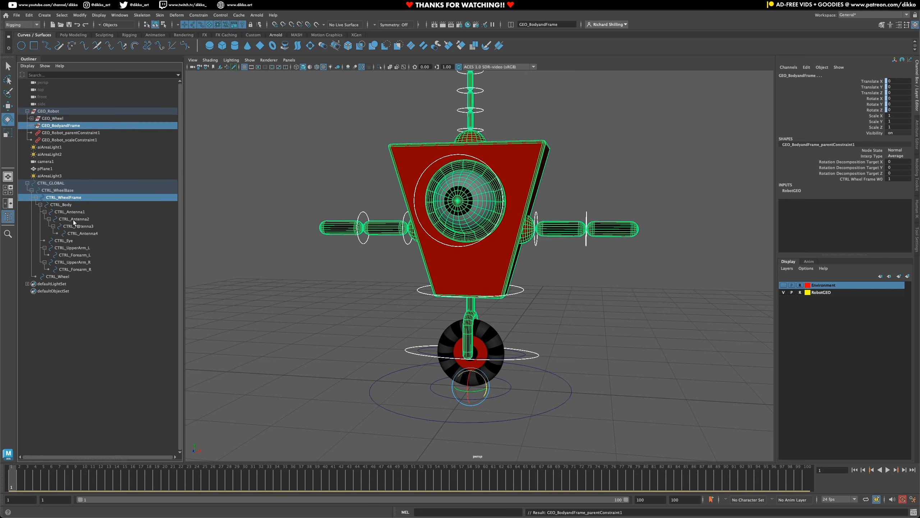
pyautogui.click(94, 321)
# Step: Test CTRL_WheelFrame by rotating it freely and around Y, undoing each rotation
pyautogui.click(79, 197)
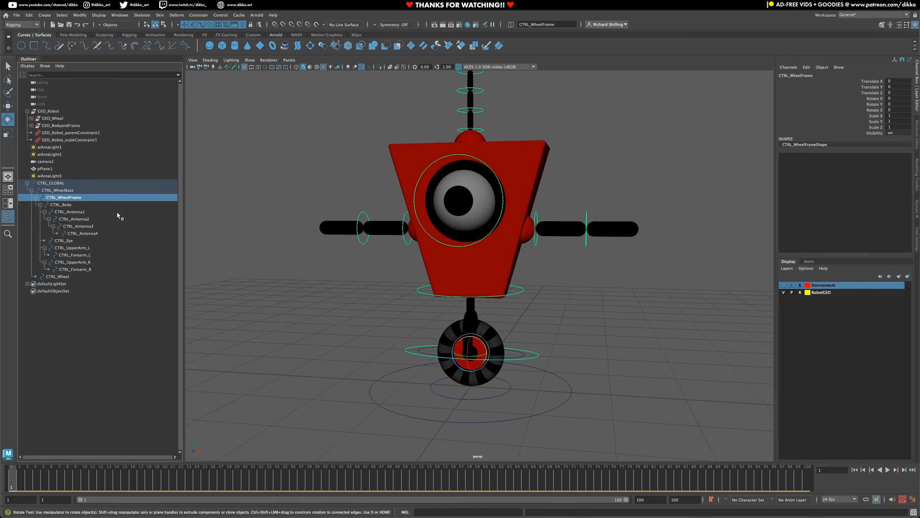
pyautogui.press('r')
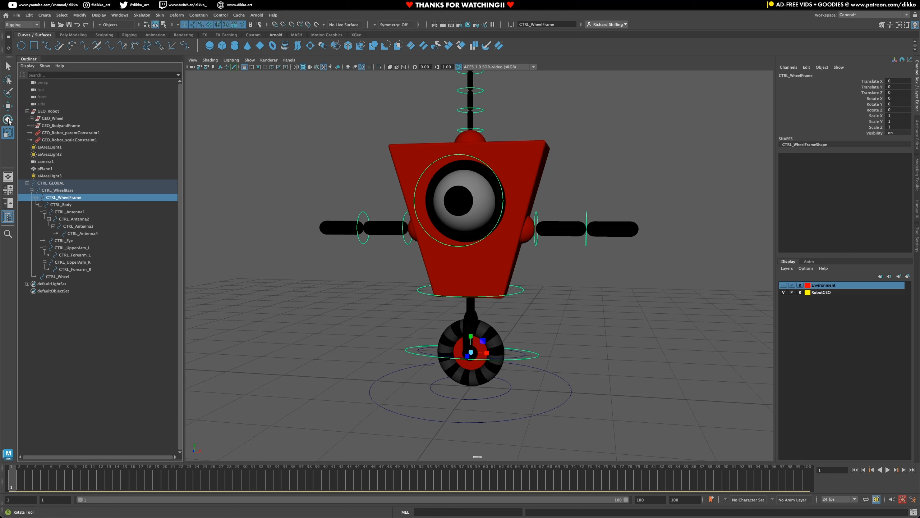
pyautogui.press('e')
pyautogui.moveTo(485, 340); pyautogui.dragTo(483, 310)
pyautogui.hotkey('ctrl', 'z')
pyautogui.hotkey('ctrl', 'z')
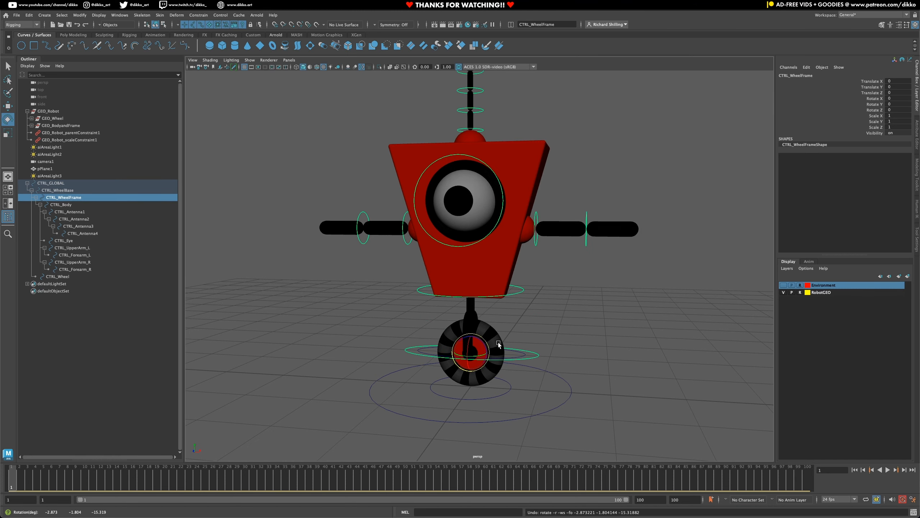
pyautogui.moveTo(478, 353); pyautogui.dragTo(361, 300)
pyautogui.hotkey('ctrl', 'z')
# Step: Test CTRL_WheelFrame by moving it vertically along Y, and undo the moves
pyautogui.click(7, 105)
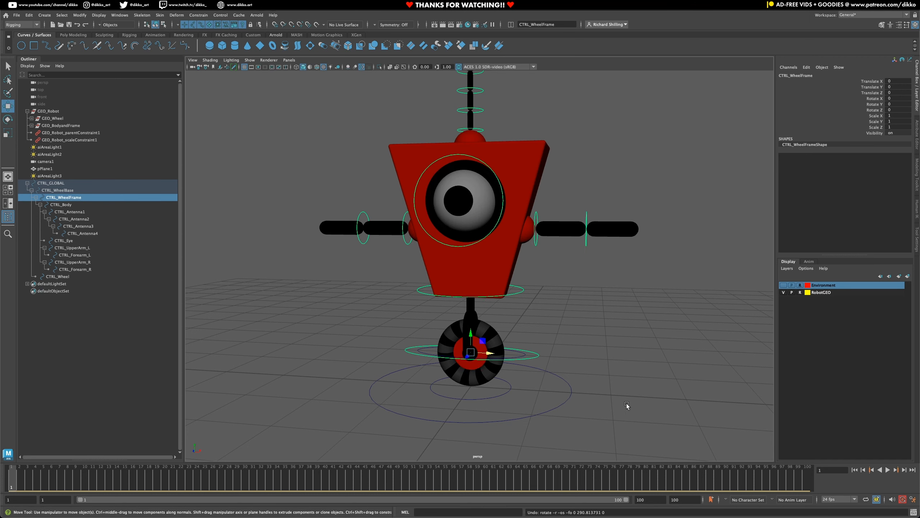
pyautogui.moveTo(471, 334); pyautogui.dragTo(461, 239)
pyautogui.hotkey('ctrl', 'z')
pyautogui.hotkey('ctrl', 'z')
pyautogui.hotkey('ctrl', 'z')
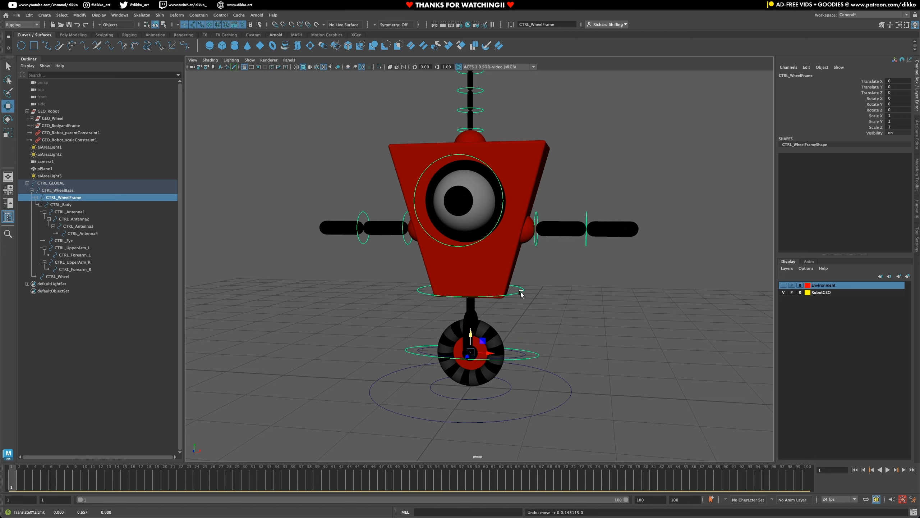
# Step: Parent-constrain GEO_BodyGroup inside GEO_BodyandFrame to CTRL_Body
pyautogui.click(521, 292)
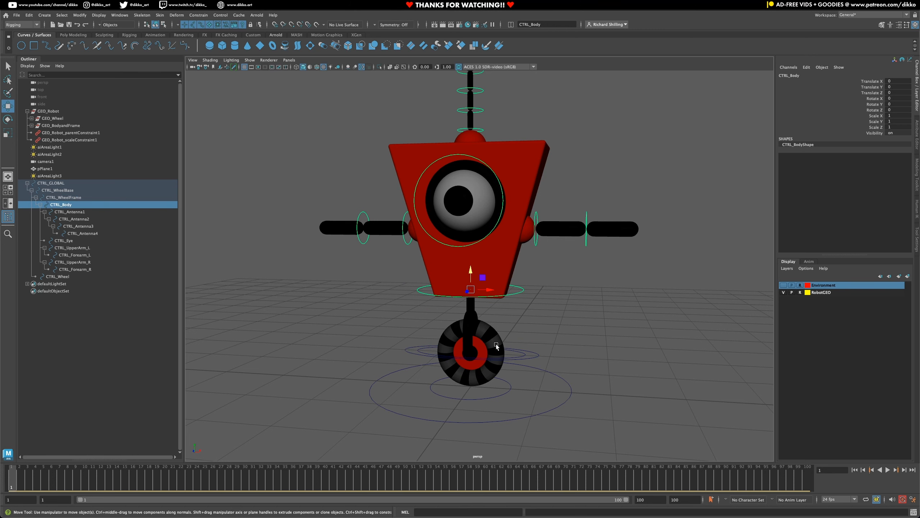
pyautogui.click(32, 126)
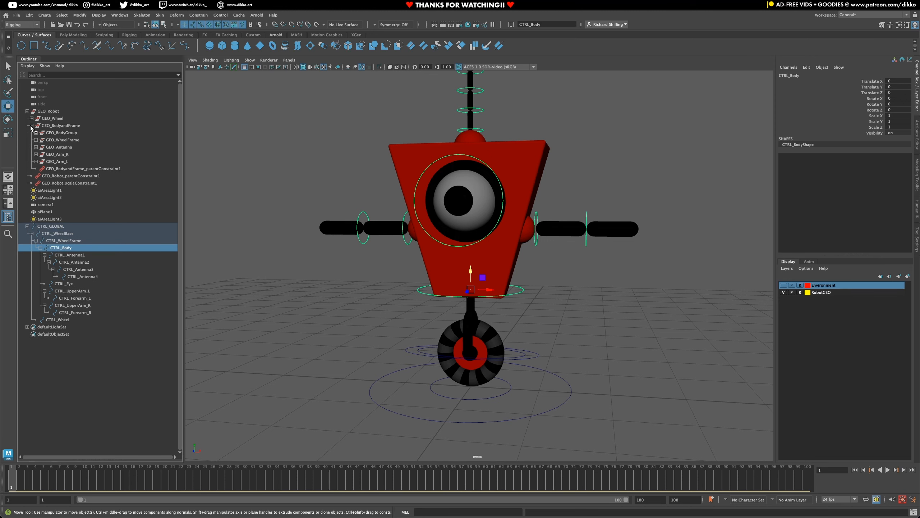
pyautogui.keyDown('ctrl'); pyautogui.click(62, 133); pyautogui.keyUp('ctrl')
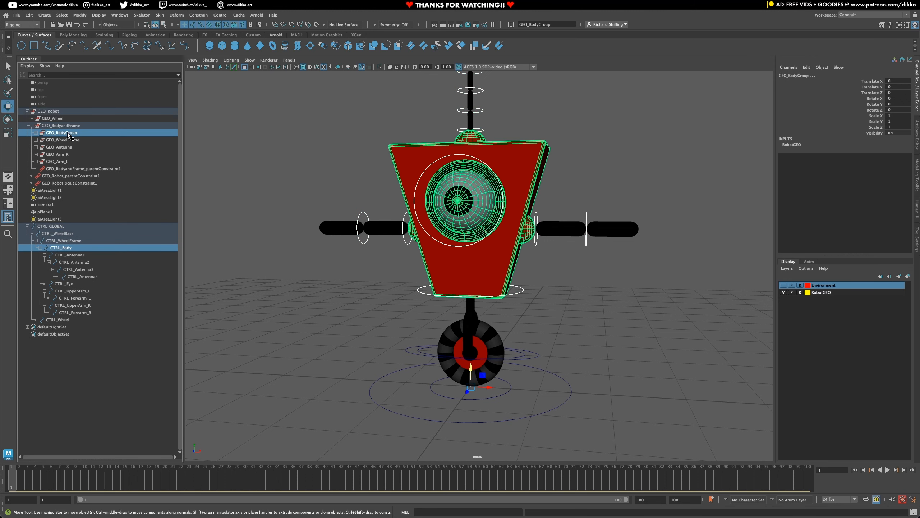
pyautogui.click(68, 257)
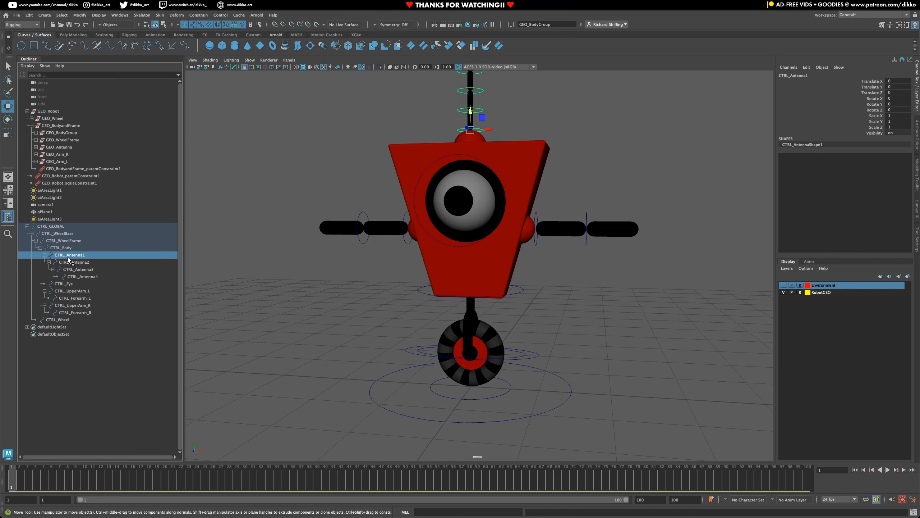
pyautogui.click(68, 249)
pyautogui.keyDown('ctrl'); pyautogui.click(69, 133); pyautogui.keyUp('ctrl')
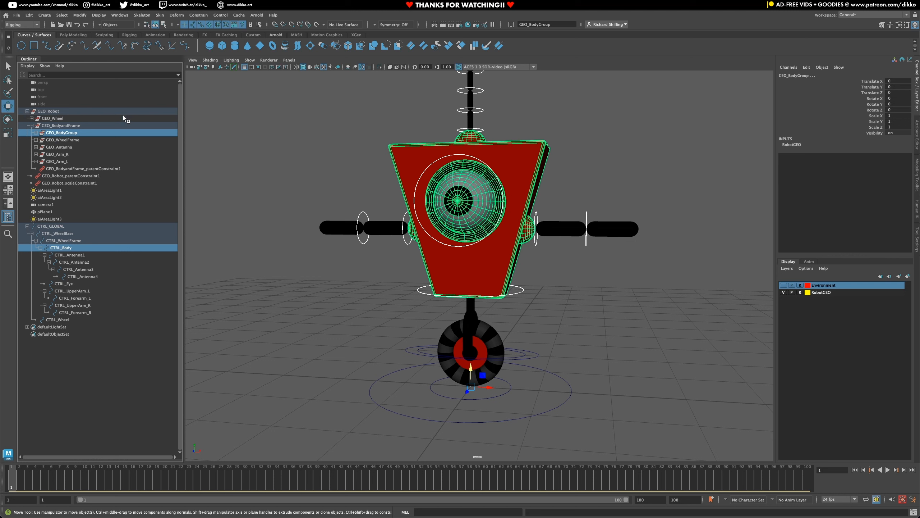
pyautogui.click(198, 15)
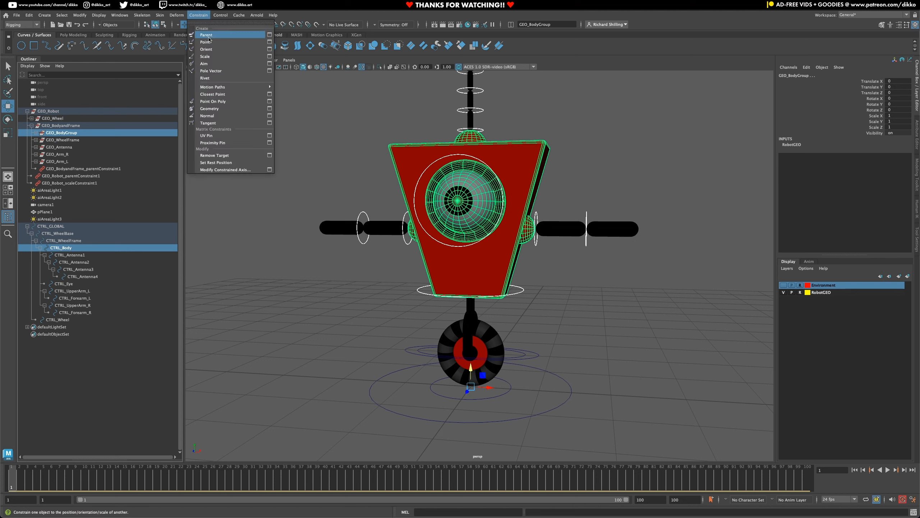
pyautogui.click(235, 35)
# Step: Test CTRL_Body with trial rotations, including about 7.5 degrees around Z, and undo them
pyautogui.click(62, 250)
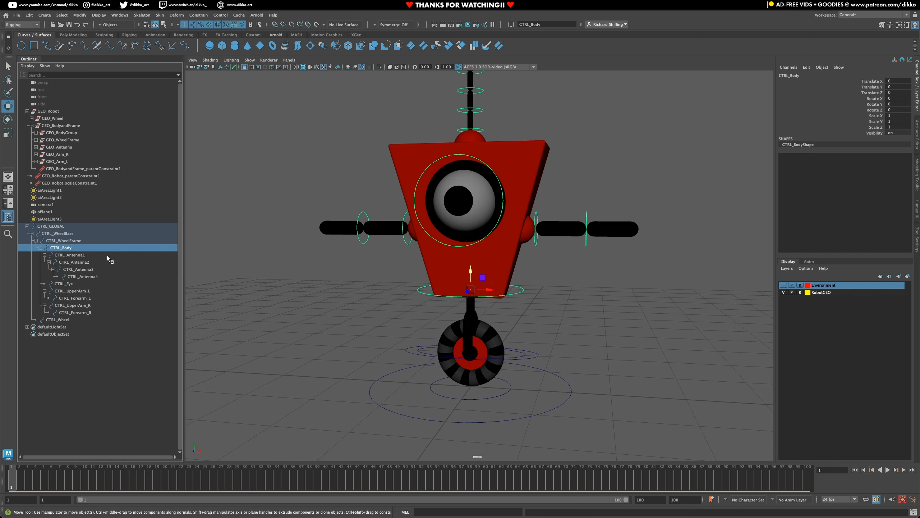
pyautogui.press('e')
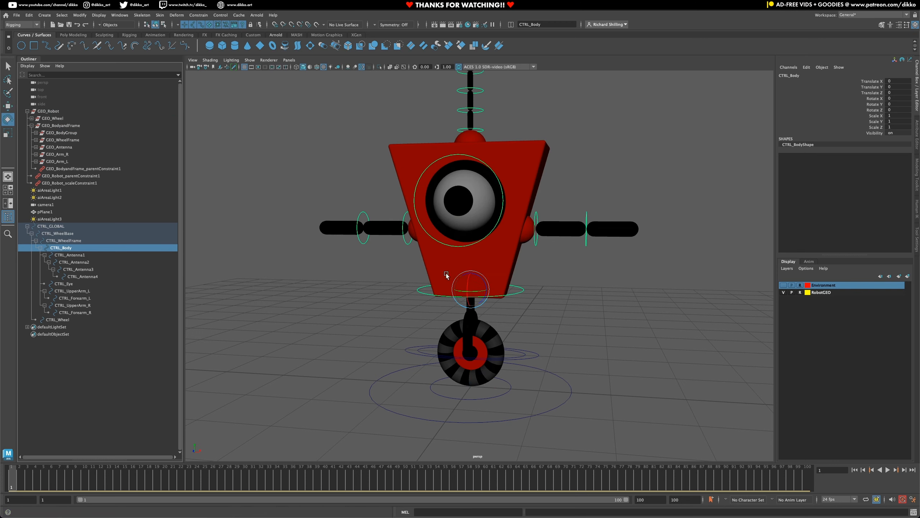
pyautogui.moveTo(474, 288); pyautogui.dragTo(501, 283)
pyautogui.hotkey('ctrl', 'z')
pyautogui.moveTo(490, 260); pyautogui.dragTo(515, 274, button='middle')
pyautogui.hotkey('ctrl', 'z')
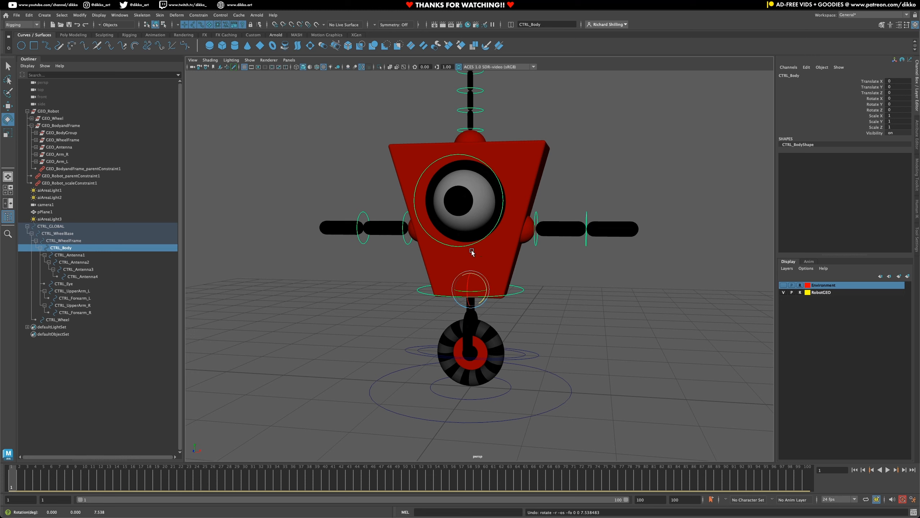
# Step: Examine how the arm and body pieces relate by selecting GEO_Arm_L, GEO_BodyGroup and CTRL_UpperArm_L in turn
pyautogui.click(394, 240)
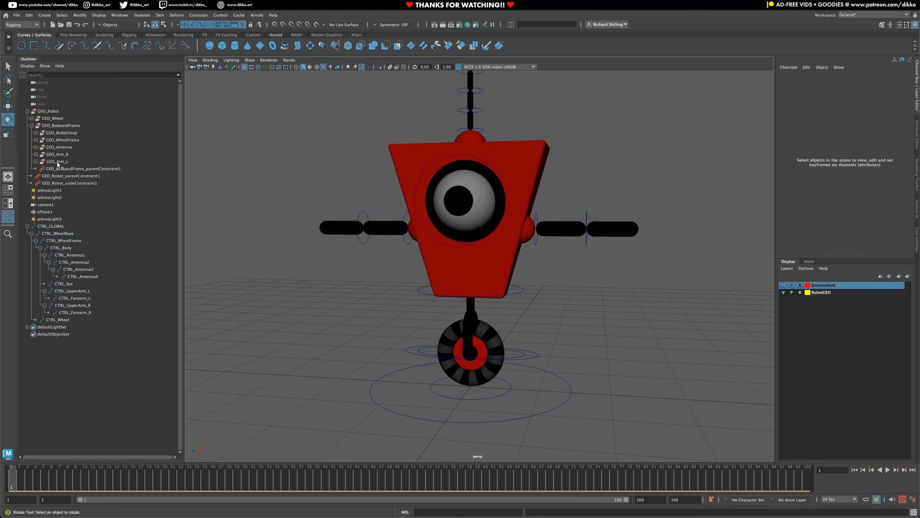
pyautogui.click(56, 161)
pyautogui.click(73, 133)
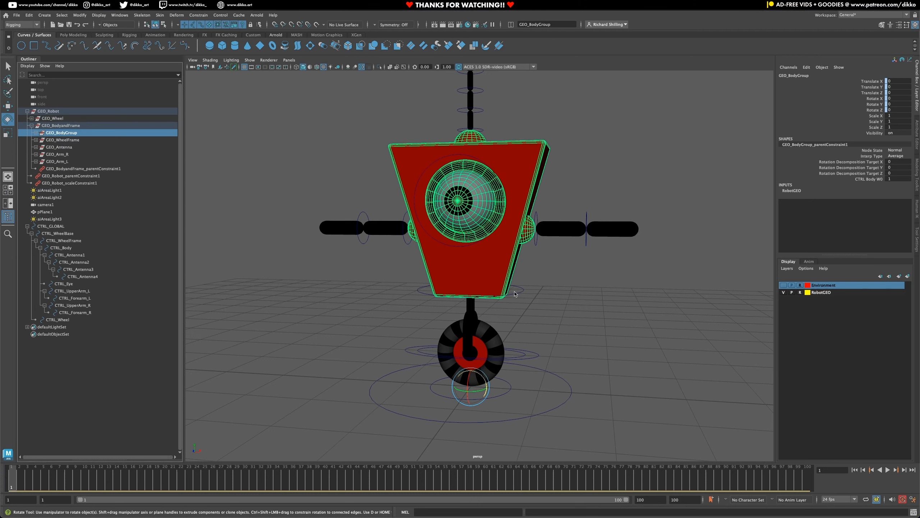
pyautogui.click(537, 246)
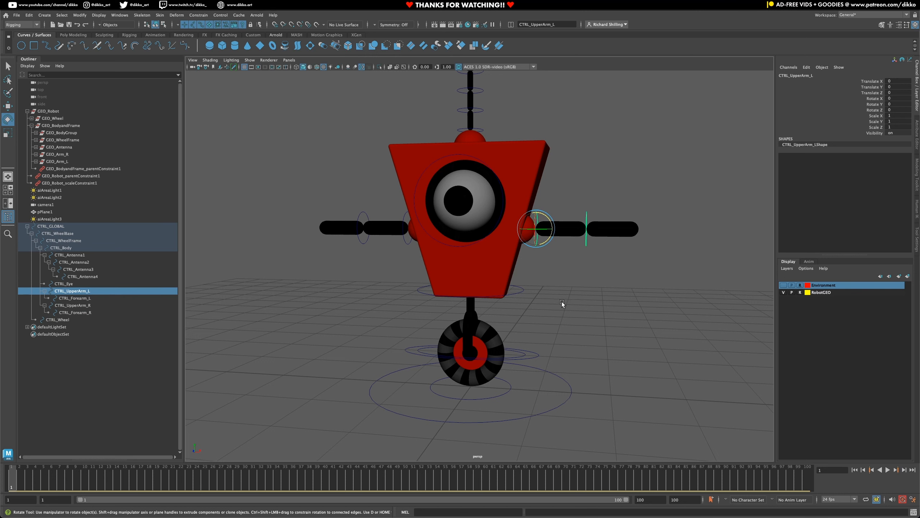
pyautogui.keyDown('alt'); pyautogui.moveTo(565, 294); pyautogui.dragTo(531, 320, button='middle'); pyautogui.keyUp('alt')
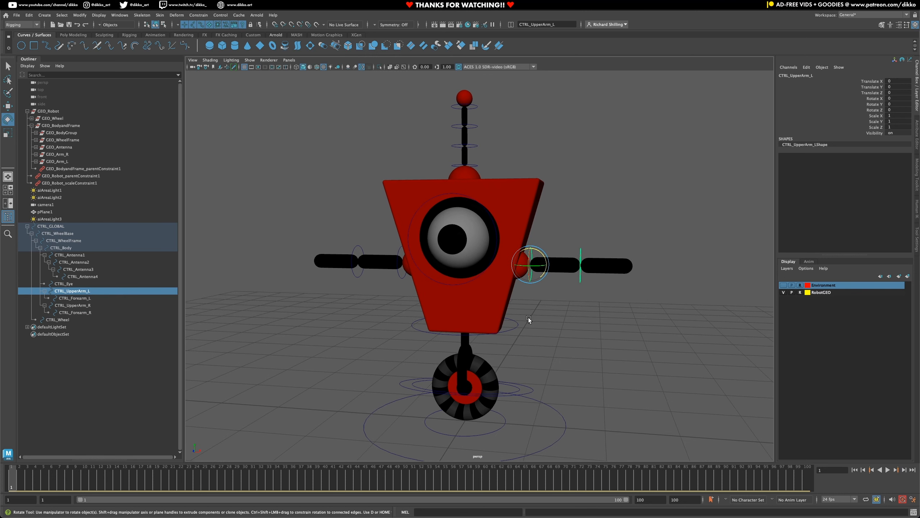
# Step: Examine how the GEO_Eye group inside GEO_BodyGroup lines up with the CTRL_Eye curve, selecting each and viewing from the side
pyautogui.click(451, 286)
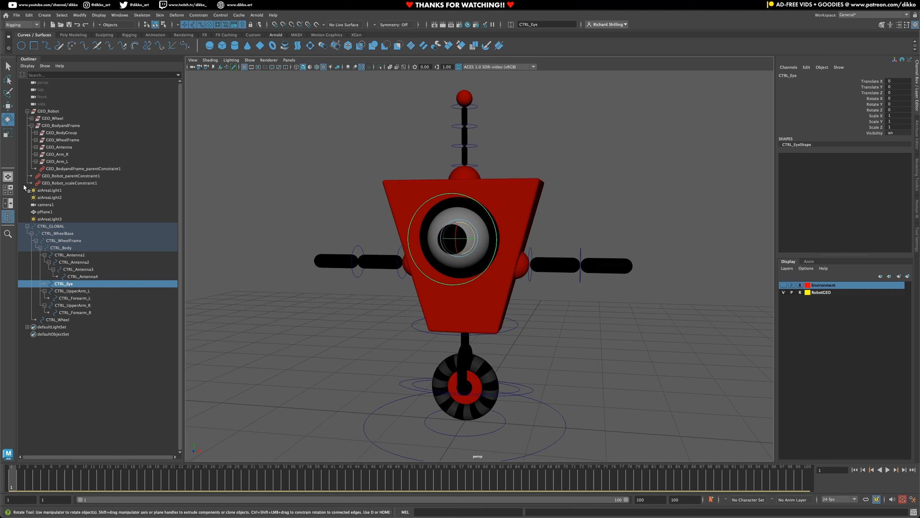
pyautogui.click(36, 133)
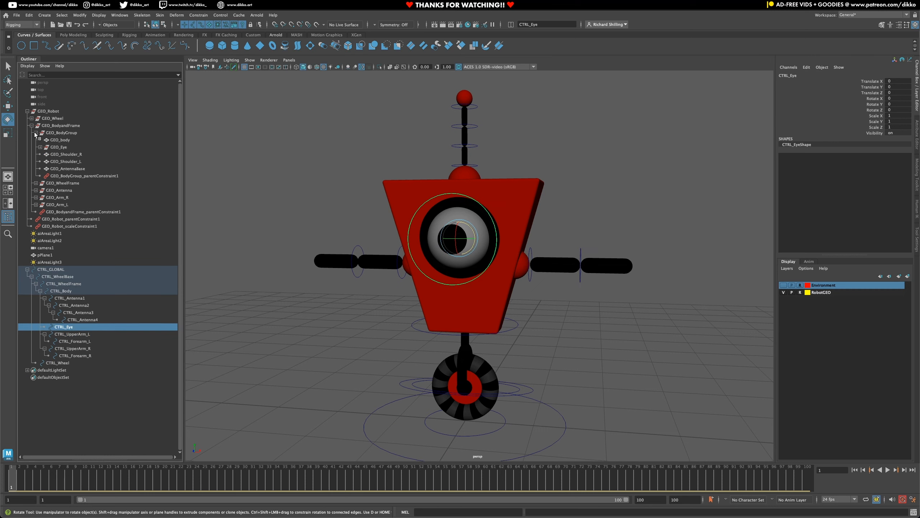
pyautogui.moveTo(54, 143); pyautogui.dragTo(65, 146, button='middle')
pyautogui.keyDown('ctrl'); pyautogui.click(66, 147); pyautogui.keyUp('ctrl')
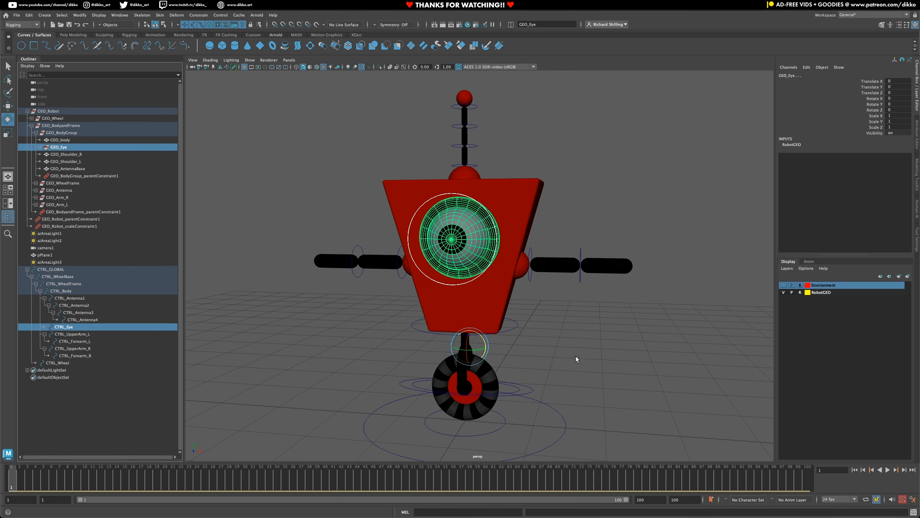
pyautogui.keyDown('alt'); pyautogui.moveTo(576, 358); pyautogui.dragTo(447, 339); pyautogui.keyUp('alt')
pyautogui.click(390, 295)
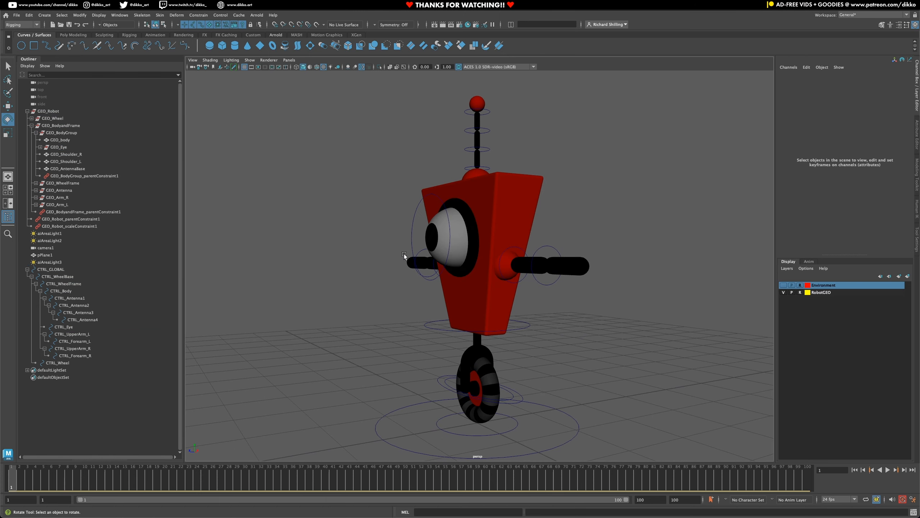
pyautogui.click(410, 239)
pyautogui.moveTo(360, 304)
pyautogui.keyDown('alt'); pyautogui.mouseDown()
pyautogui.moveTo(317, 304)
pyautogui.moveTo(358, 304)
pyautogui.moveTo(346, 312)
pyautogui.mouseUp(); pyautogui.keyUp('alt')
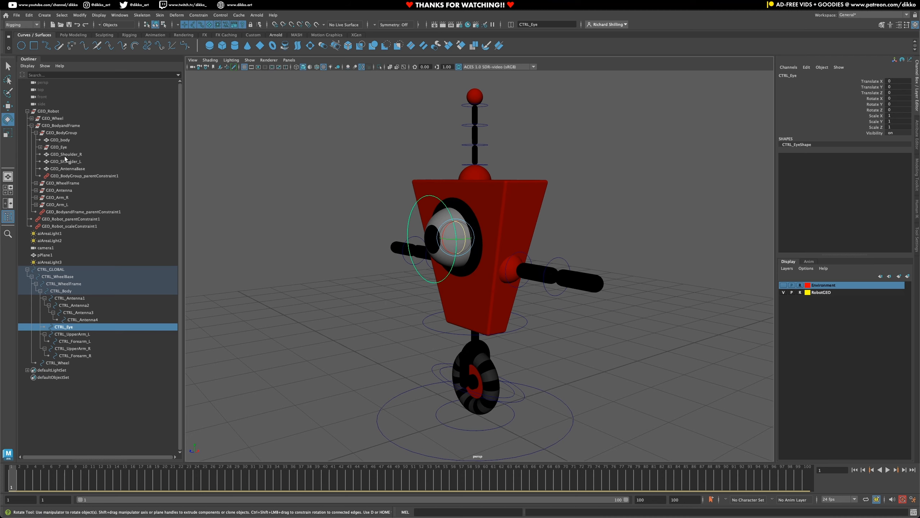
pyautogui.click(59, 147)
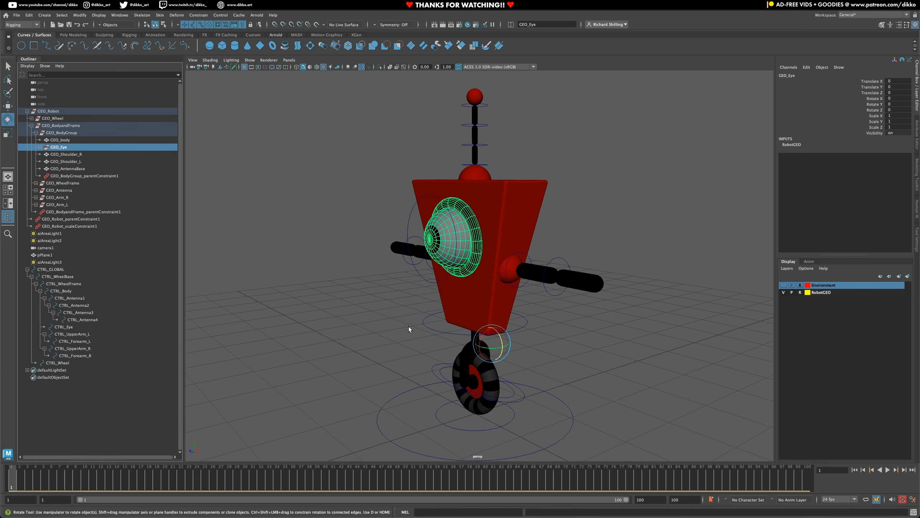
pyautogui.moveTo(409, 328)
pyautogui.keyDown('alt'); pyautogui.mouseDown()
pyautogui.moveTo(522, 316)
pyautogui.moveTo(529, 324)
pyautogui.moveTo(410, 321)
pyautogui.mouseUp(); pyautogui.keyUp('alt')
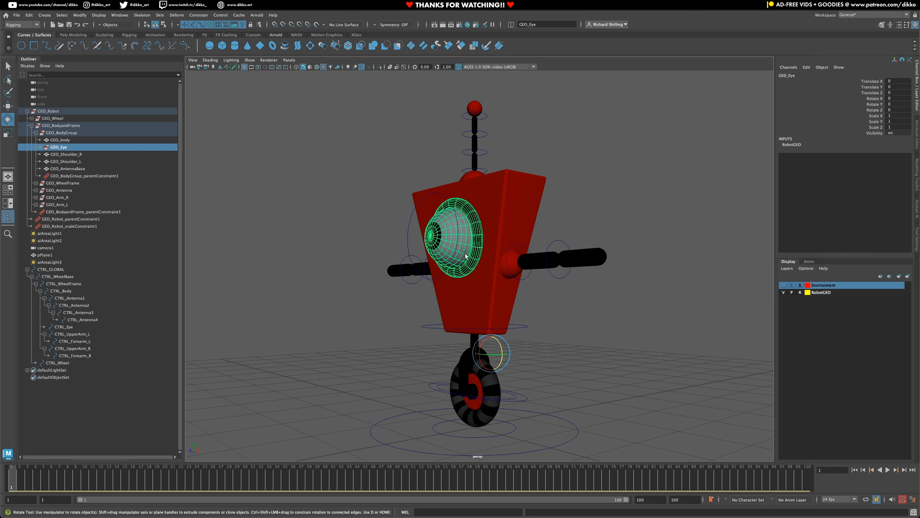
# Step: Inspect the contents of GEO_Eye by selecting GEO_EyeSocket, GEO_Eyball and the whole group in turn
pyautogui.click(39, 147)
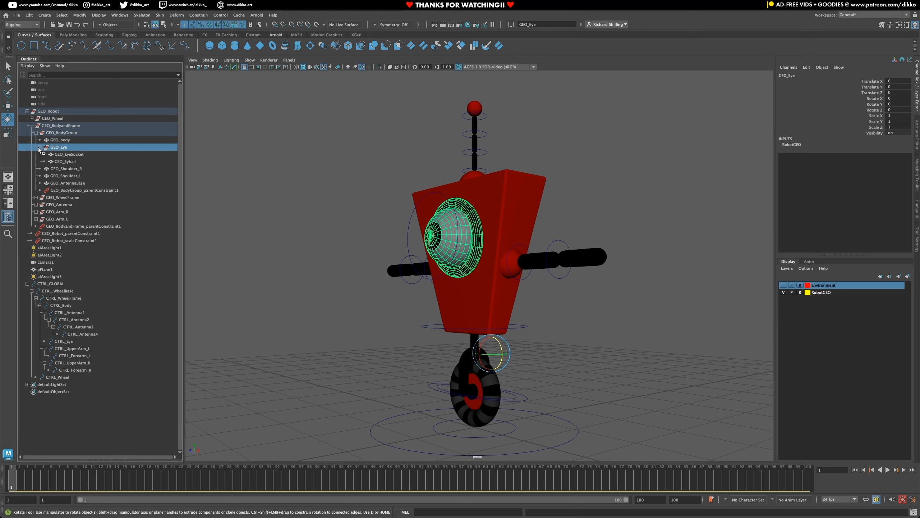
pyautogui.click(61, 155)
pyautogui.click(61, 161)
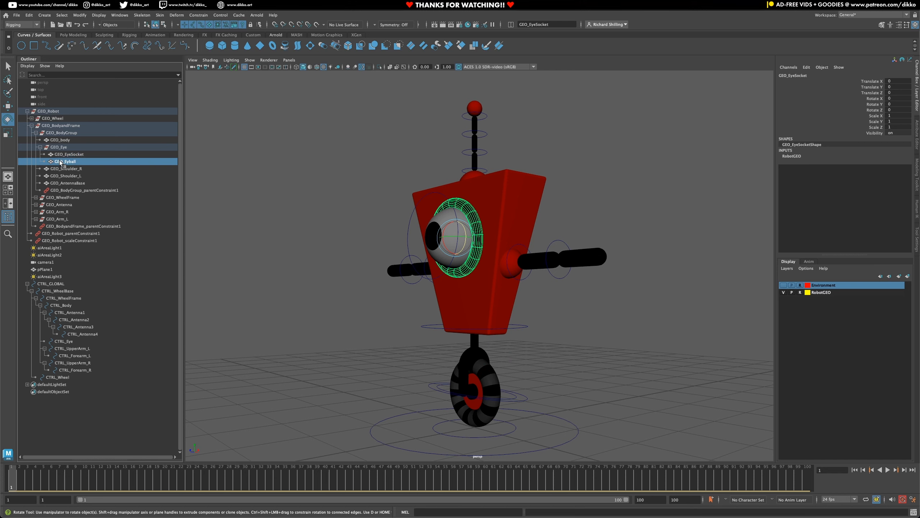
pyautogui.click(67, 147)
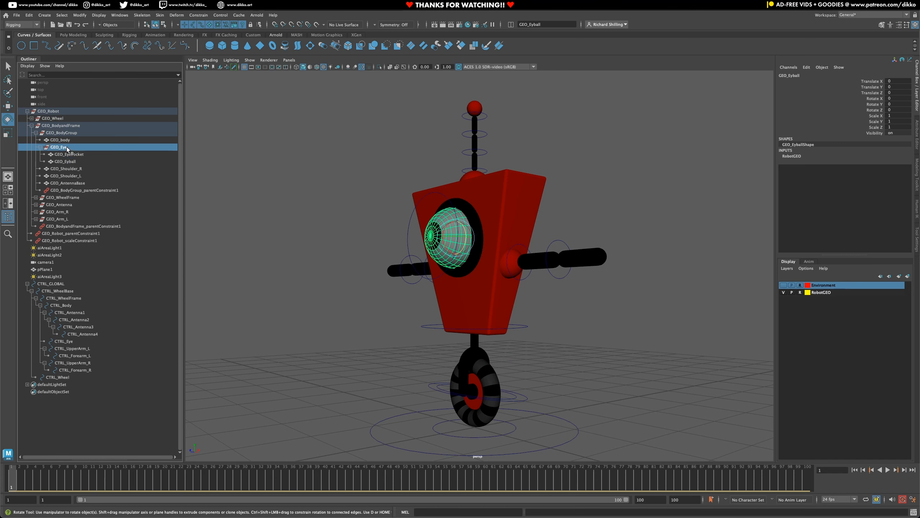
pyautogui.keyDown('alt'); pyautogui.moveTo(456, 325); pyautogui.dragTo(514, 364); pyautogui.keyUp('alt')
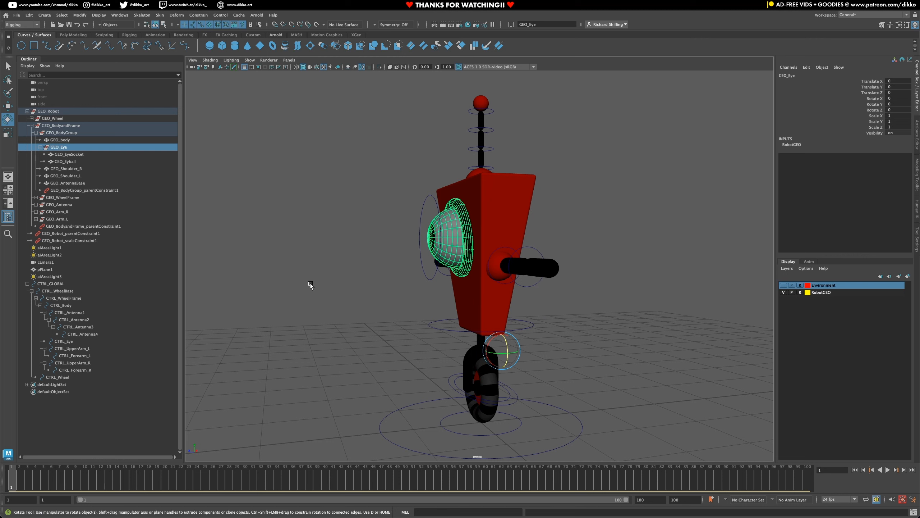
# Step: Move the pivot of the GEO_Eye group to the grid centre beneath the wheel, using grid snapping
pyautogui.click(7, 110)
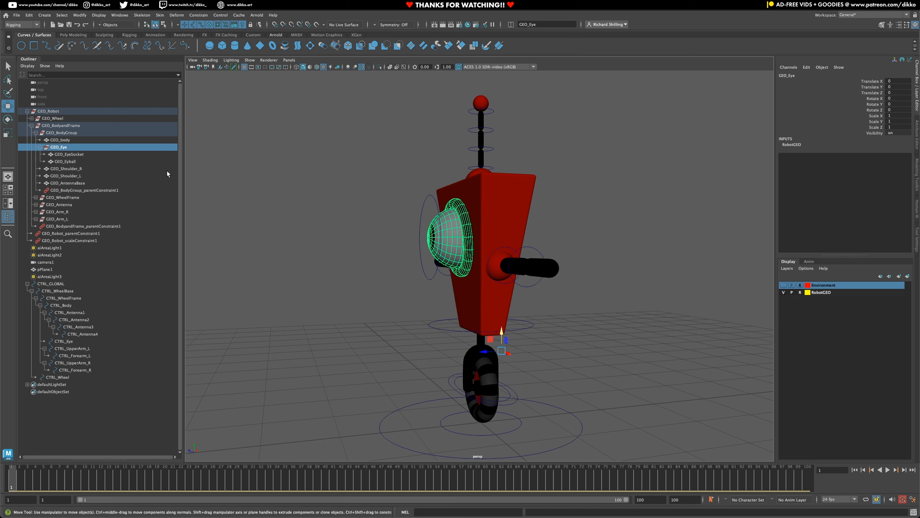
pyautogui.press('d')
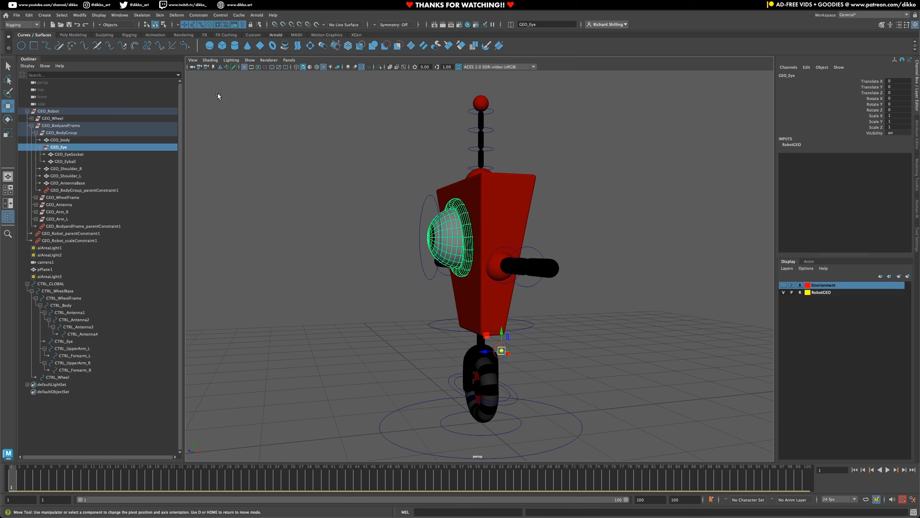
pyautogui.click(276, 25)
pyautogui.moveTo(503, 337); pyautogui.dragTo(463, 423)
pyautogui.press('d')
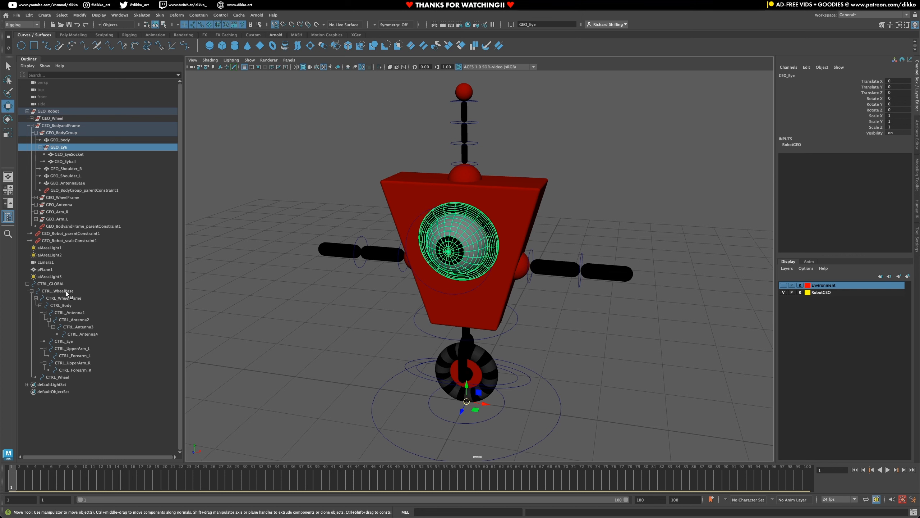
# Step: Parent-constrain GEO_Eyball inside GEO_Eye to CTRL_Eye
pyautogui.click(68, 342)
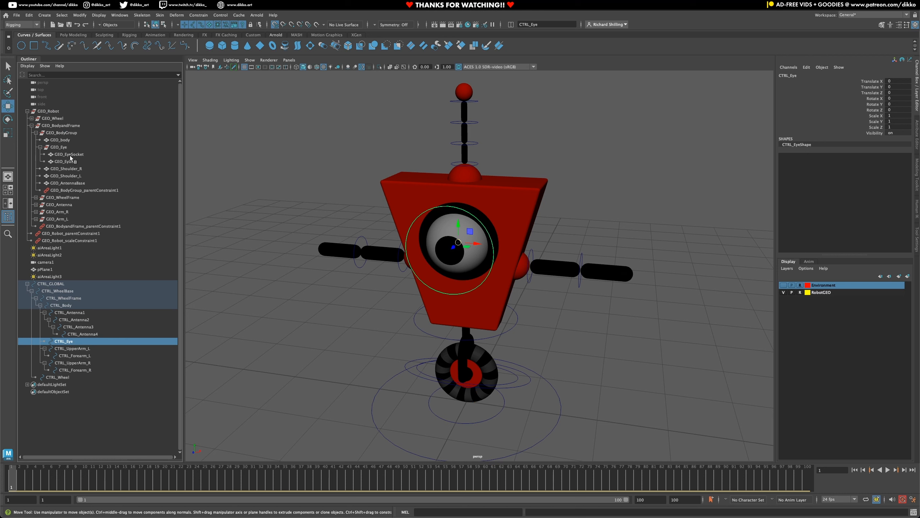
pyautogui.keyDown('ctrl'); pyautogui.click(67, 161); pyautogui.keyUp('ctrl')
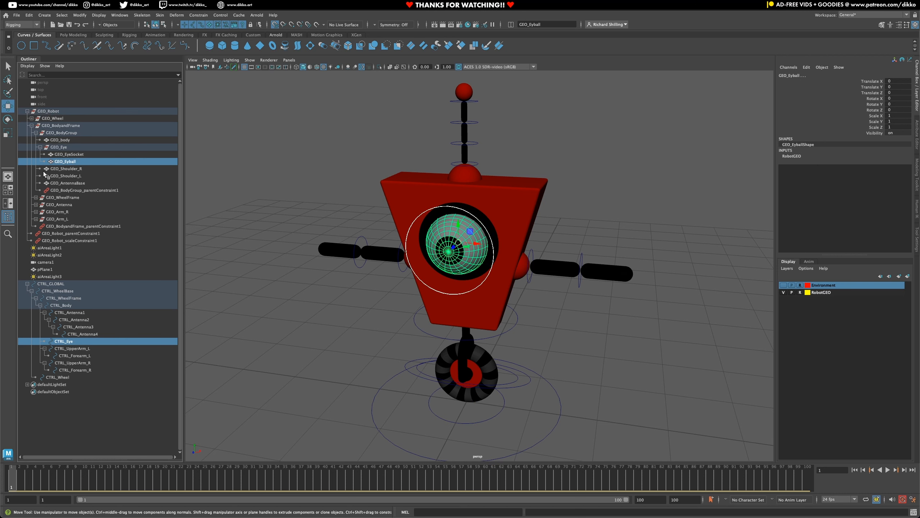
pyautogui.click(177, 16)
pyautogui.moveTo(196, 16)
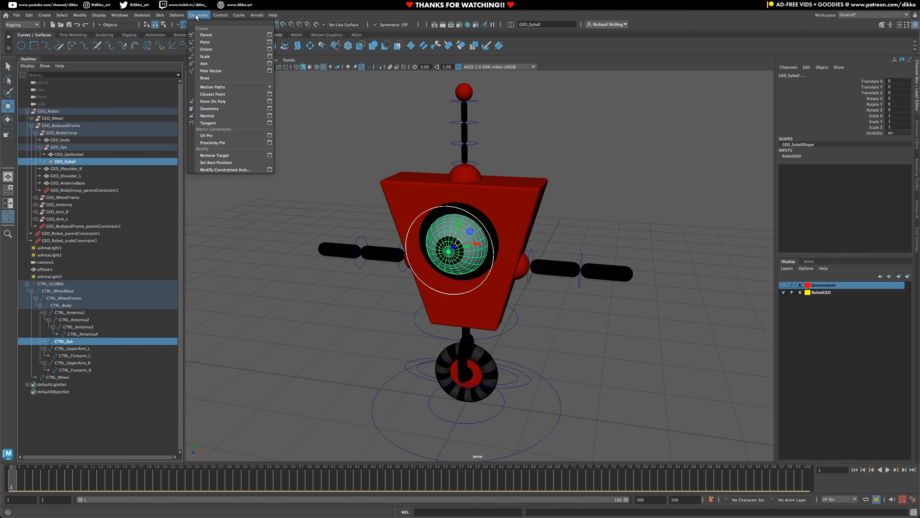
pyautogui.click(205, 35)
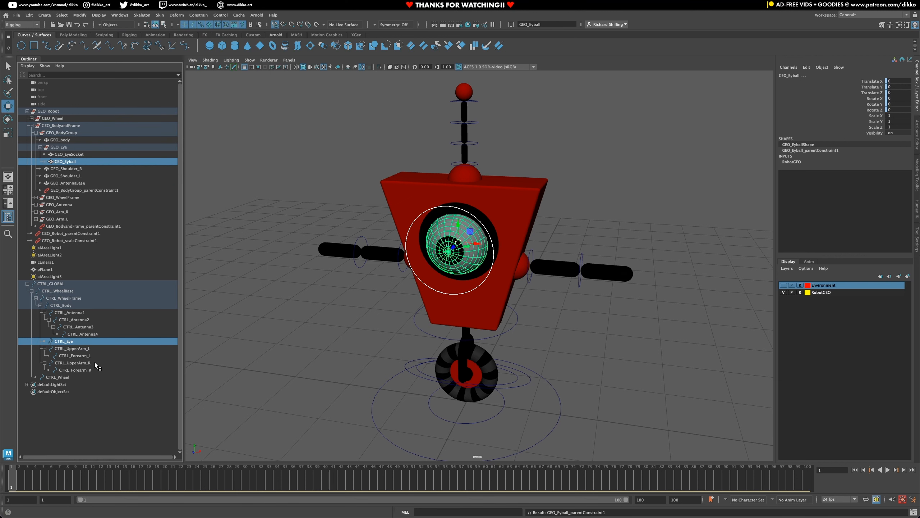
# Step: Test CTRL_Eye by rotating it freely with the Rotate tool, and undo the rotations
pyautogui.click(86, 342)
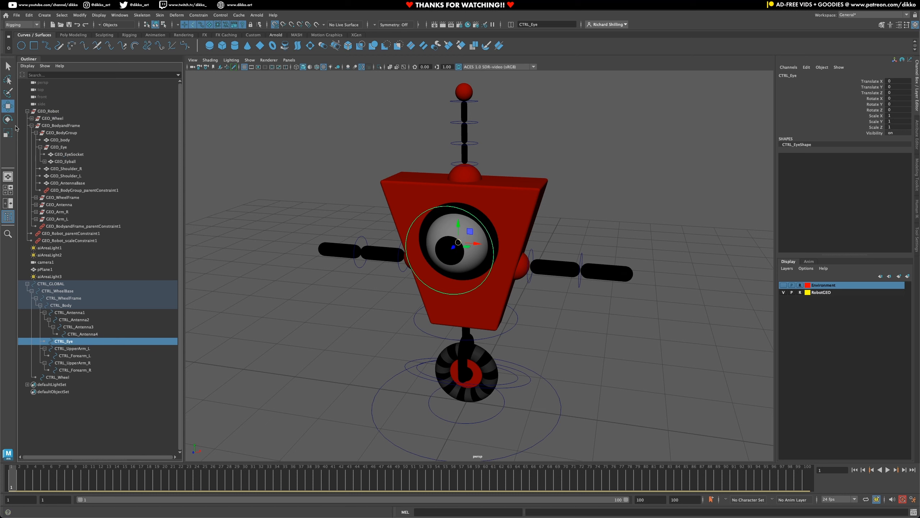
pyautogui.click(7, 119)
pyautogui.click(447, 246)
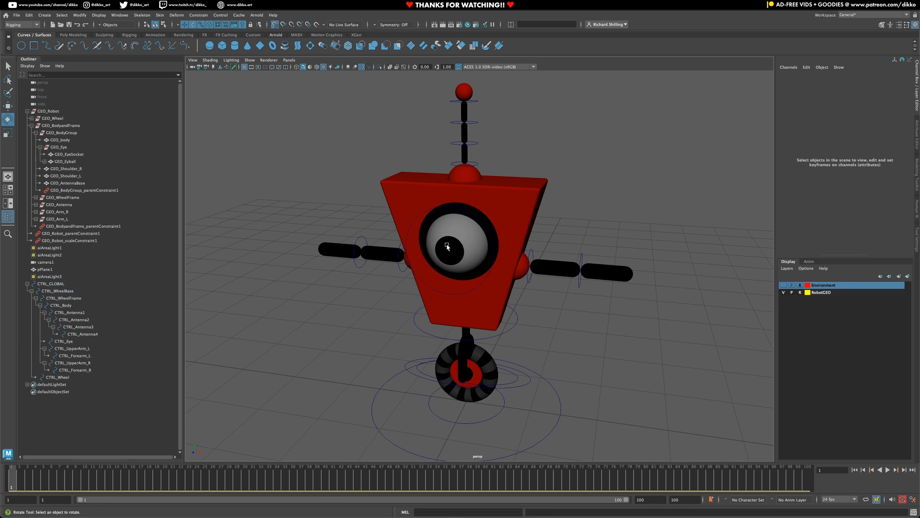
pyautogui.click(412, 273)
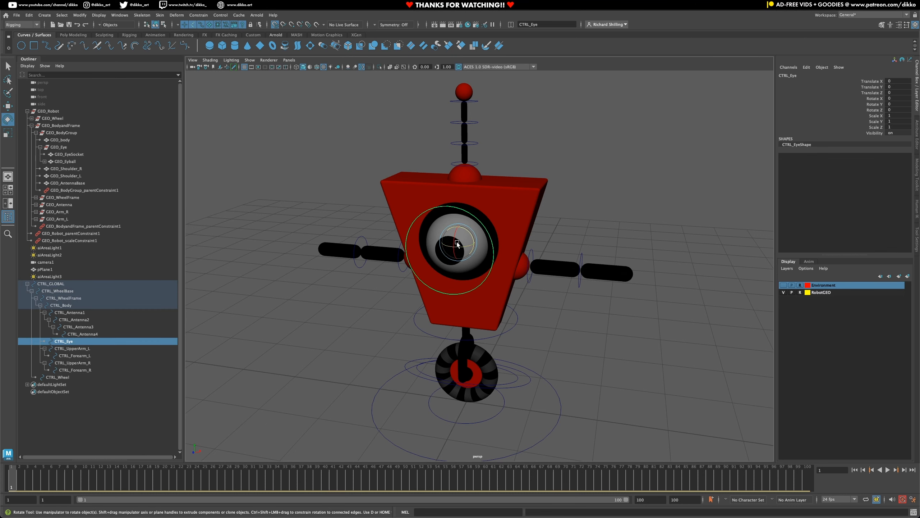
pyautogui.moveTo(455, 254); pyautogui.dragTo(473, 240)
pyautogui.hotkey('ctrl', 'z')
pyautogui.hotkey('ctrl', 'z')
pyautogui.hotkey('ctrl', 'z')
pyautogui.hotkey('ctrl', 'z')
pyautogui.hotkey('ctrl', 'z')
pyautogui.hotkey('ctrl', 'z')
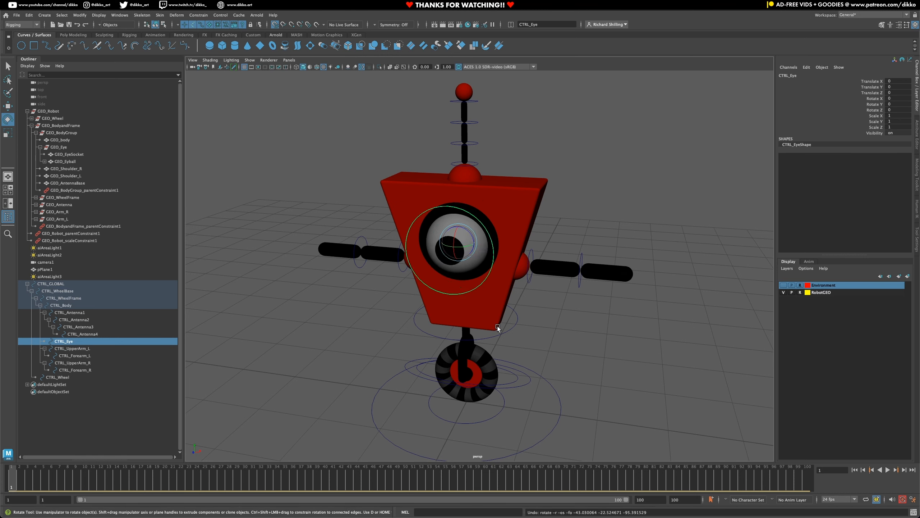
# Step: Test CTRL_Body with trial rotations to check the eye and body together, and undo them
pyautogui.click(420, 328)
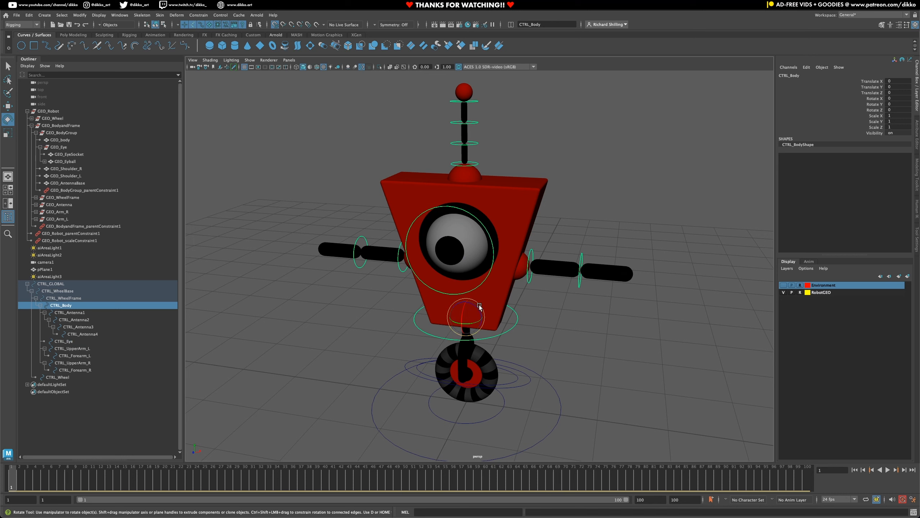
pyautogui.moveTo(478, 307); pyautogui.dragTo(420, 242)
pyautogui.click(371, 258)
pyautogui.hotkey('ctrl', 'z')
pyautogui.hotkey('ctrl', 'z')
pyautogui.hotkey('ctrl', 'z')
pyautogui.hotkey('ctrl', 'z')
pyautogui.hotkey('ctrl', 'z')
pyautogui.keyDown('alt'); pyautogui.moveTo(502, 355); pyautogui.dragTo(537, 246); pyautogui.keyUp('alt')
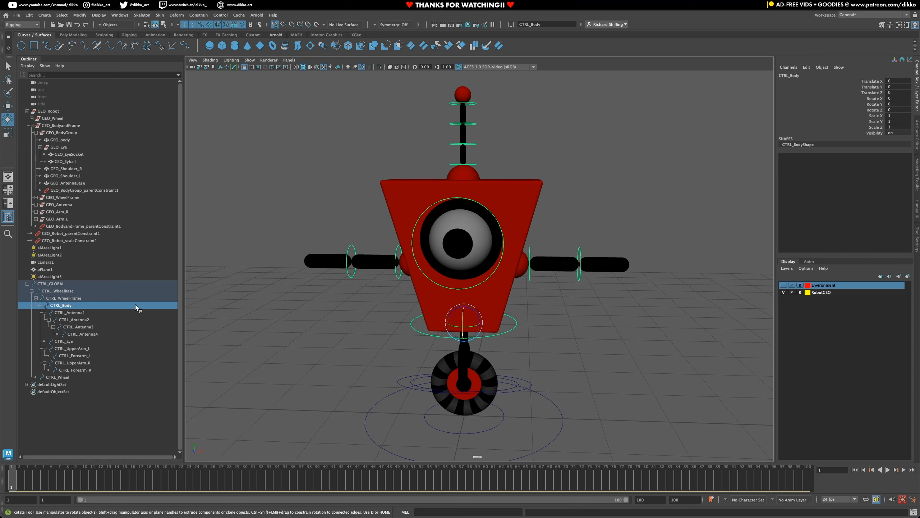
# Step: Collapse CTRL_GLOBAL and review the GEO_WheelFrame, GEO_Antenna, GEO_Arm_R and GEO_Arm_L groups by selecting each in turn
pyautogui.click(27, 284)
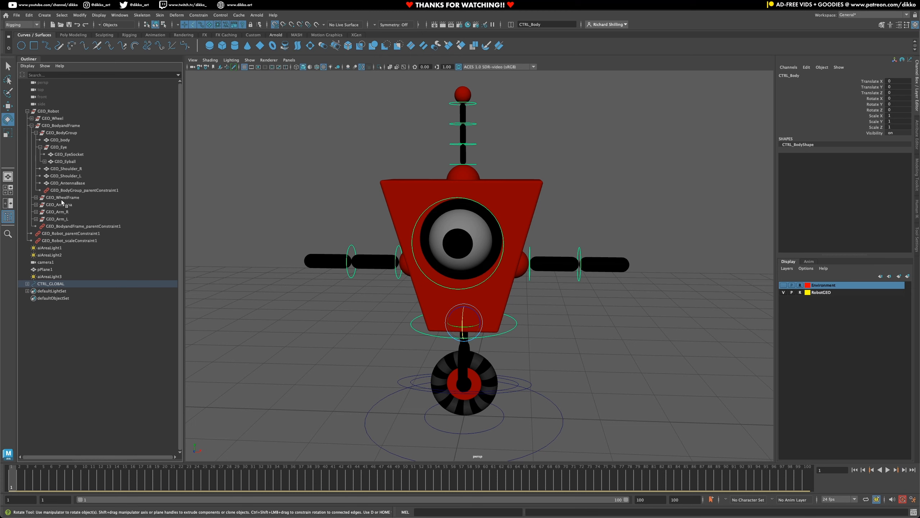
pyautogui.click(62, 200)
pyautogui.click(62, 205)
pyautogui.click(62, 212)
pyautogui.click(60, 219)
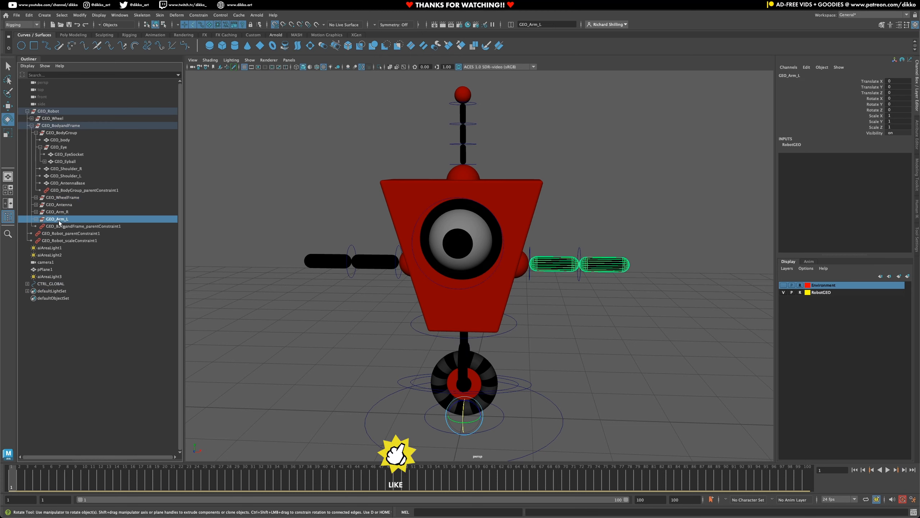
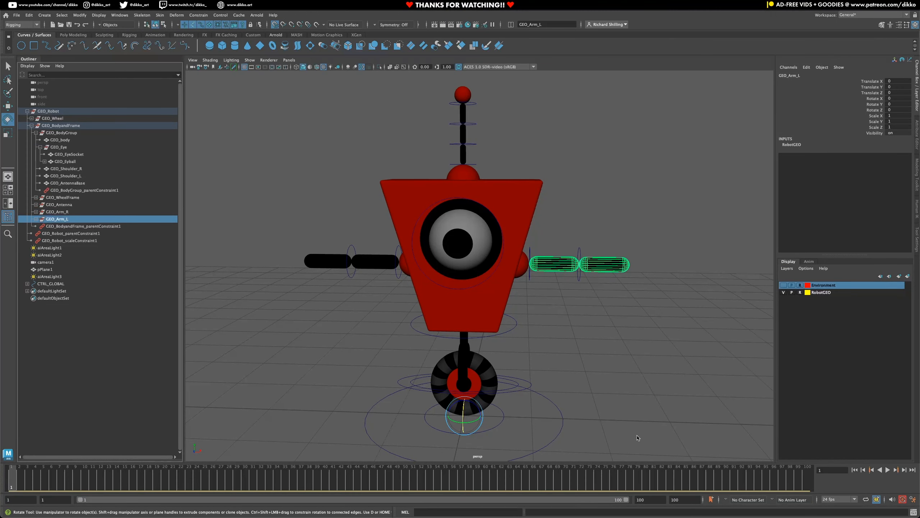
# Step: Parent-constrain GEO_UpperArm_L inside GEO_Arm_L to CTRL_UpperArm_L, with the full control hierarchy expanded
pyautogui.click(530, 278)
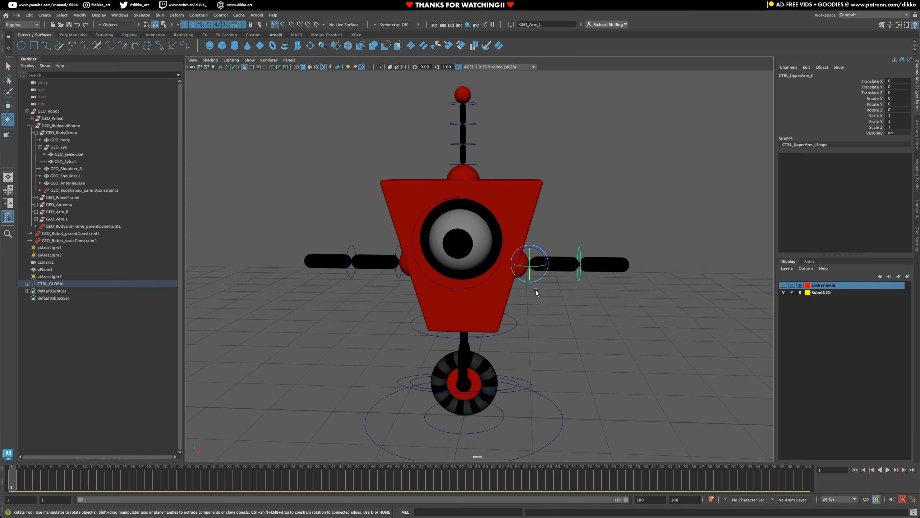
pyautogui.keyDown('shift'); pyautogui.click(28, 284); pyautogui.keyUp('shift')
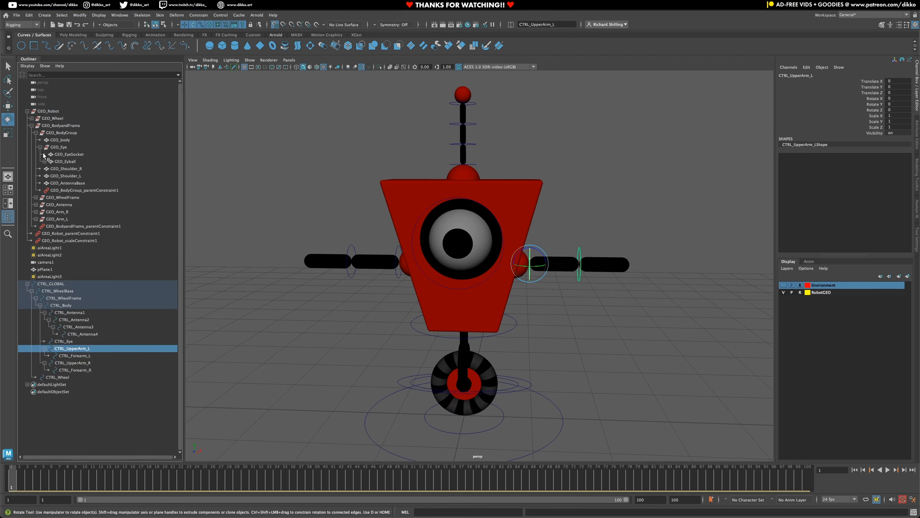
pyautogui.click(36, 133)
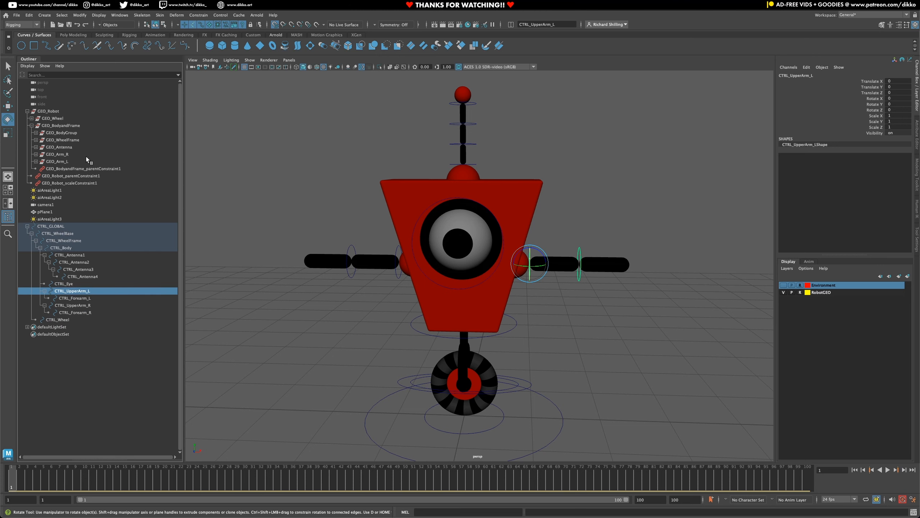
pyautogui.click(36, 162)
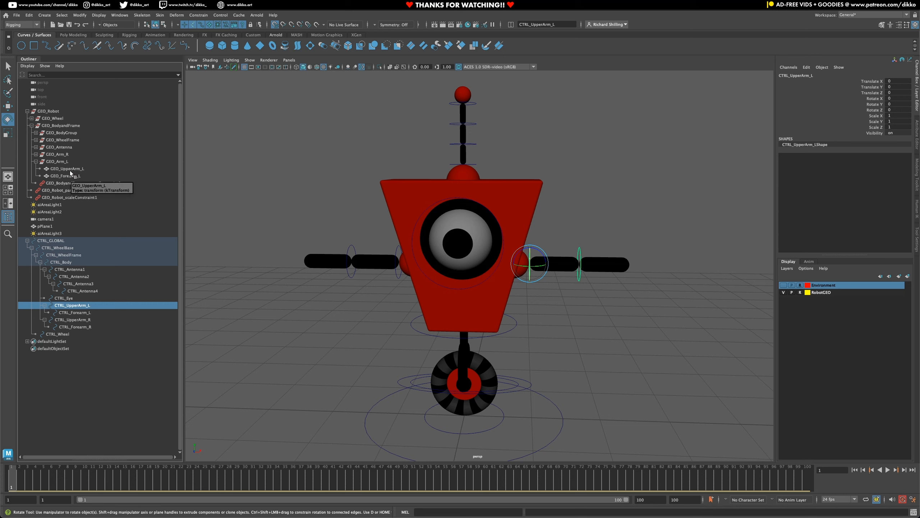
pyautogui.keyDown('ctrl'); pyautogui.click(81, 168); pyautogui.keyUp('ctrl')
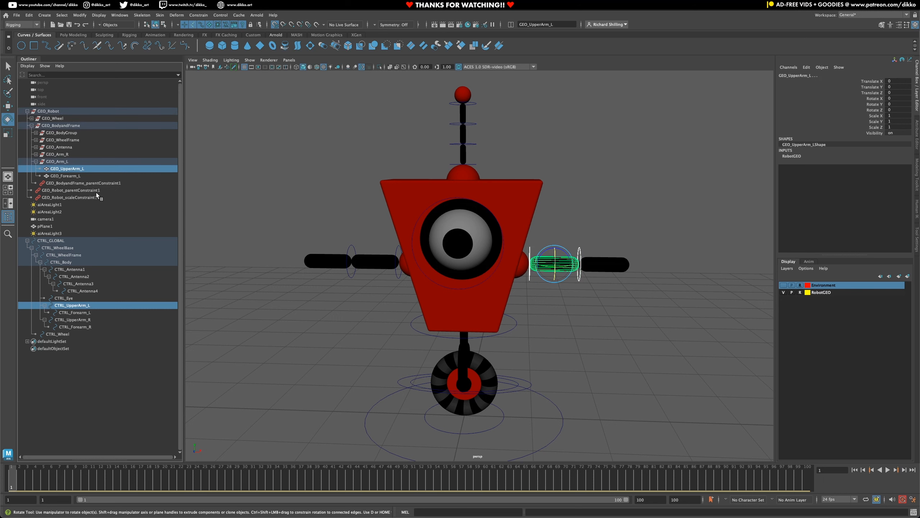
pyautogui.click(177, 15)
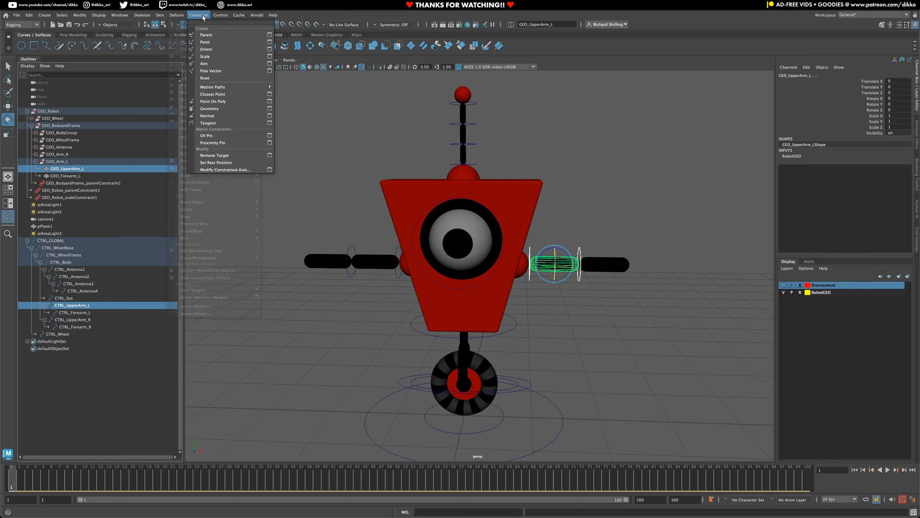
pyautogui.click(212, 37)
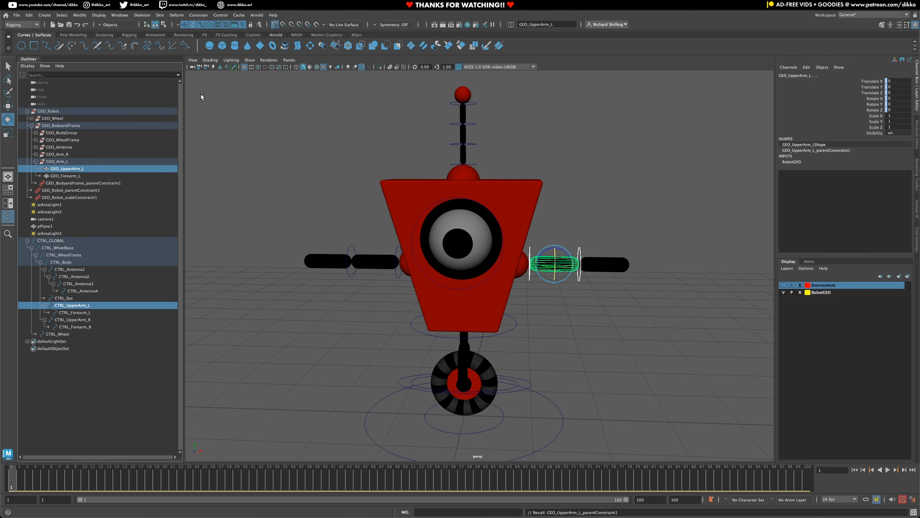
# Step: Parent-constrain GEO_Forearm_L to the CTRL_Forearm_L control
pyautogui.click(79, 313)
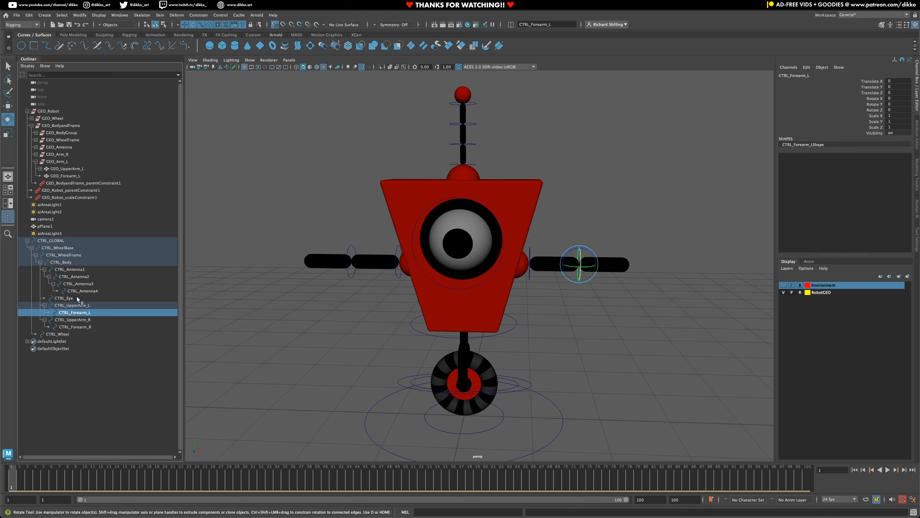
pyautogui.keyDown('ctrl'); pyautogui.click(77, 177); pyautogui.keyUp('ctrl')
pyautogui.click(199, 15)
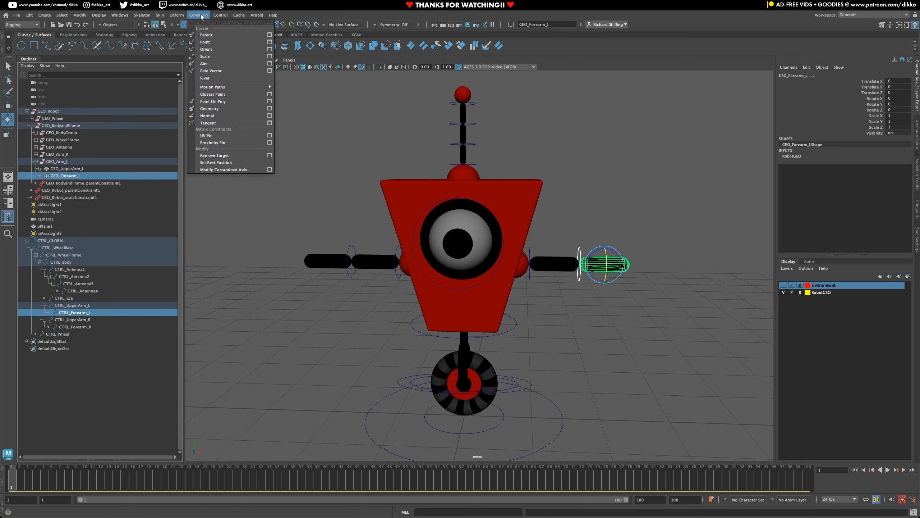
pyautogui.click(217, 35)
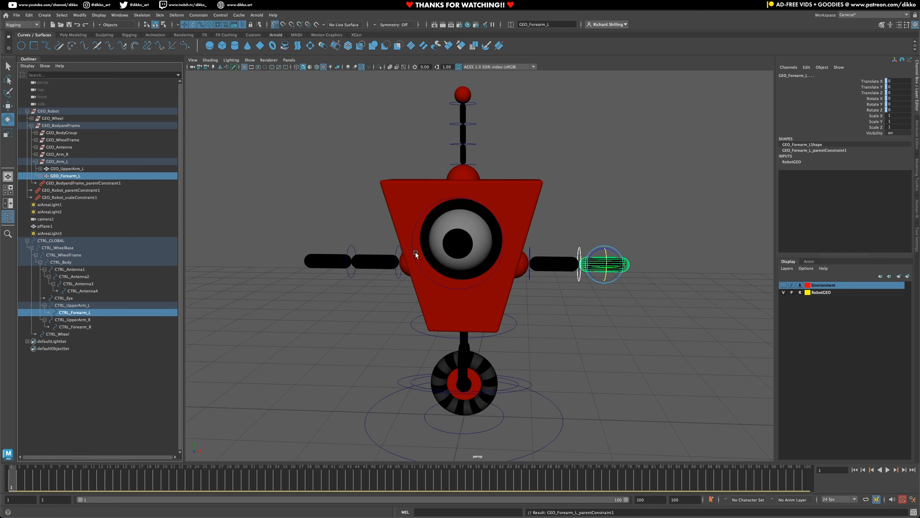
# Step: Test CTRL_Body with a trial rotation to check the left arm, undo it, and select CTRL_UpperArm_L
pyautogui.click(519, 318)
pyautogui.click(517, 321)
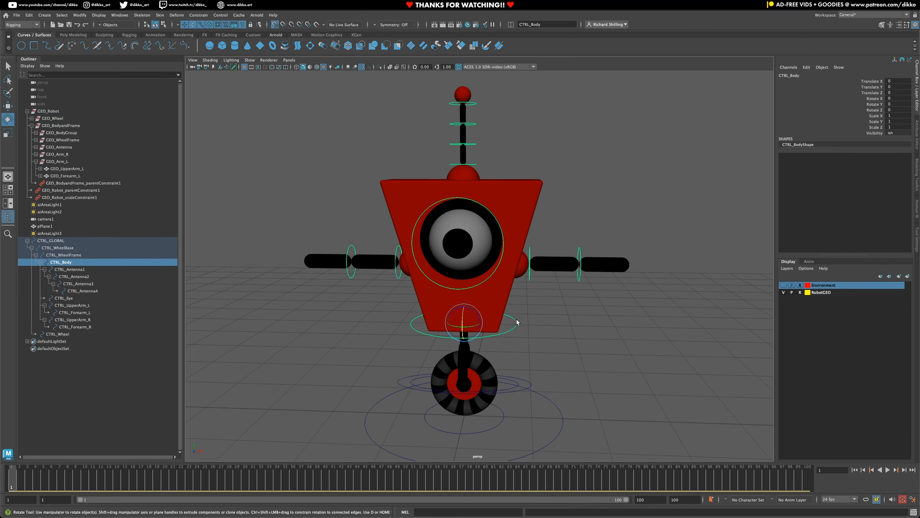
pyautogui.moveTo(472, 311); pyautogui.dragTo(507, 243)
pyautogui.hotkey('ctrl', 'z')
pyautogui.click(532, 279)
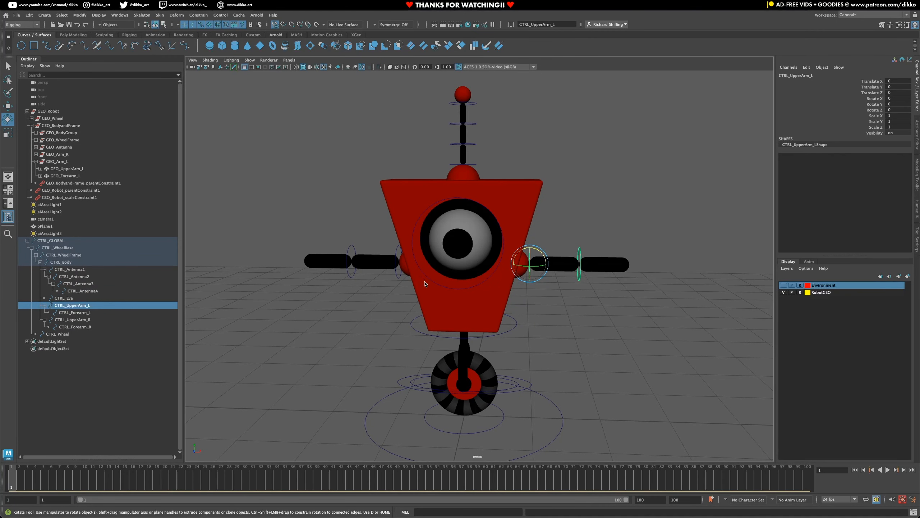
# Step: Parent-constrain GEO_UpperArm_R inside the GEO_Arm_R group to the CTRL_UpperArm_R control
pyautogui.click(397, 277)
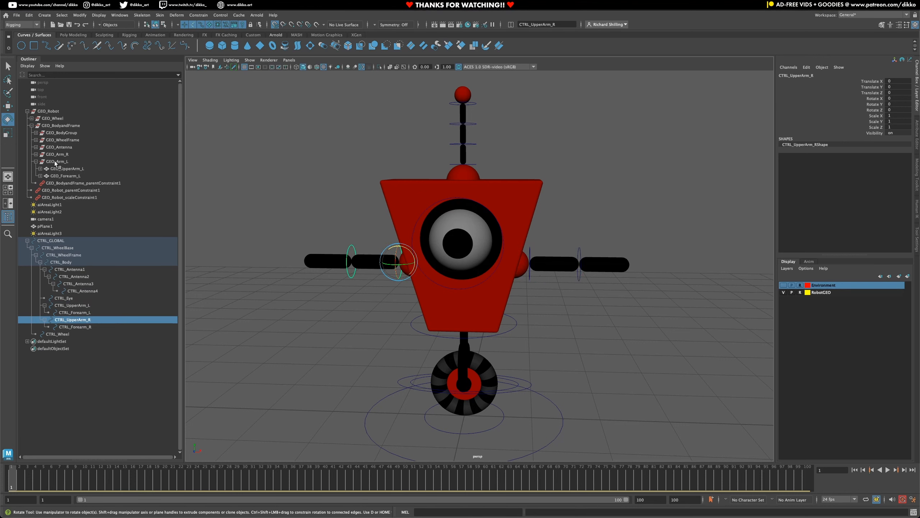
pyautogui.click(36, 155)
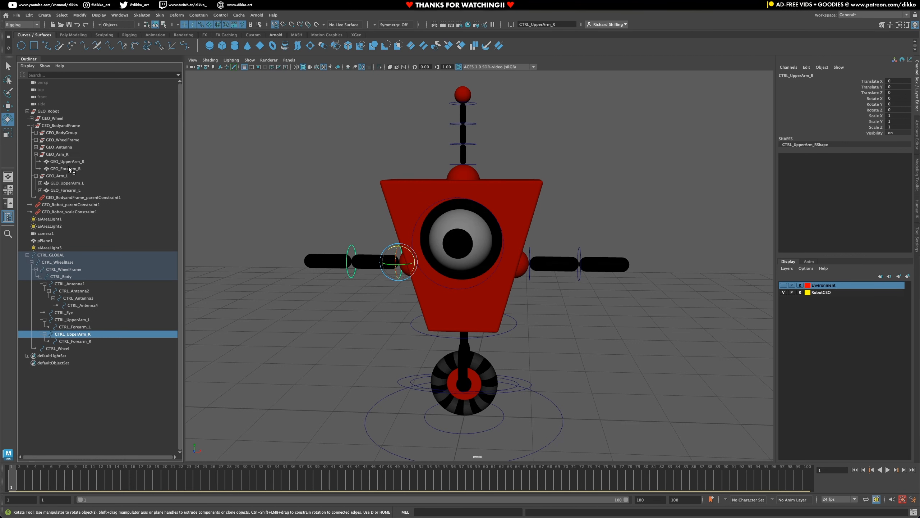
pyautogui.keyDown('ctrl'); pyautogui.click(78, 162); pyautogui.keyUp('ctrl')
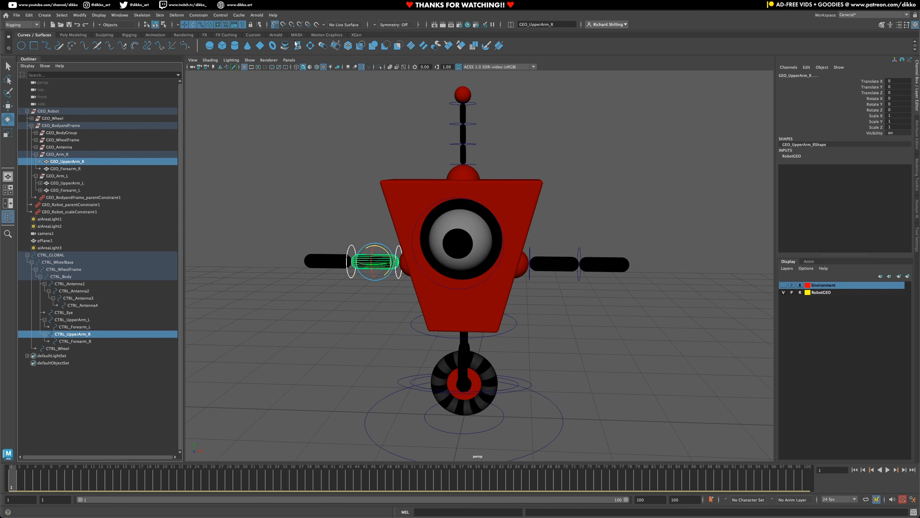
pyautogui.click(199, 15)
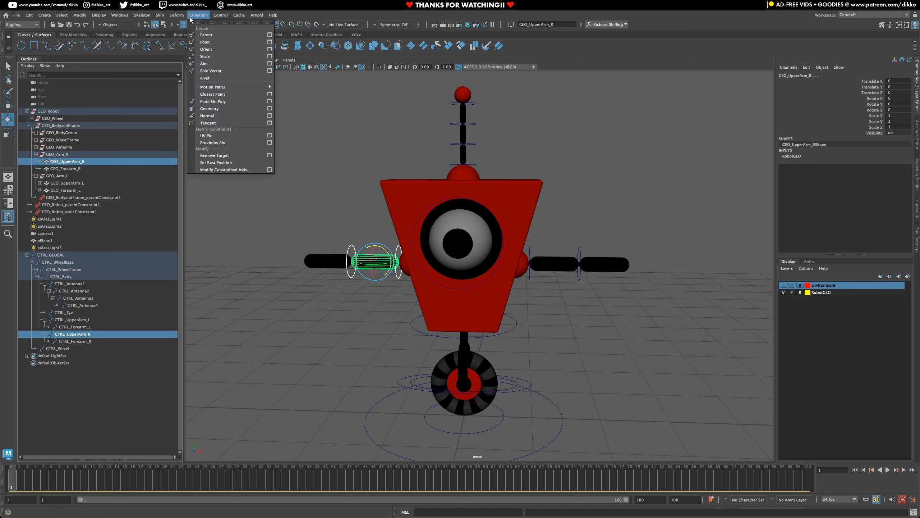
pyautogui.click(202, 35)
pyautogui.click(78, 341)
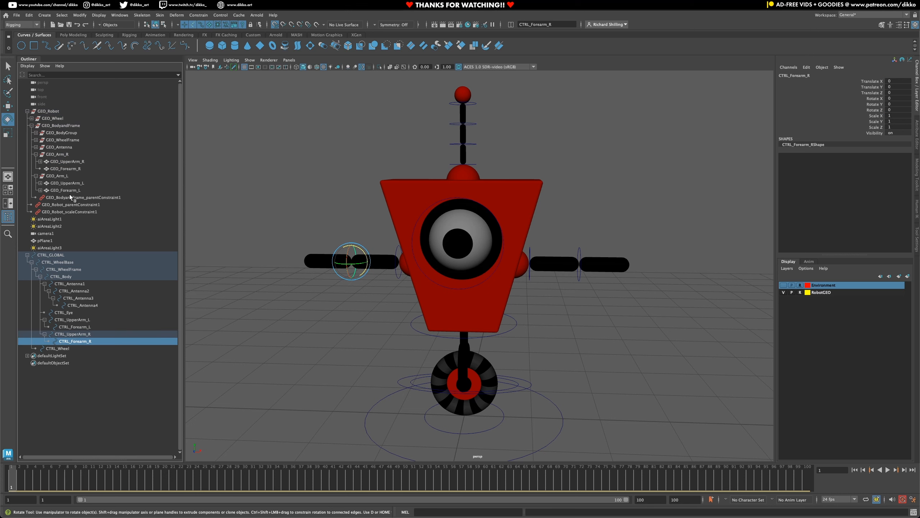
pyautogui.keyDown('ctrl'); pyautogui.click(71, 191); pyautogui.keyUp('ctrl')
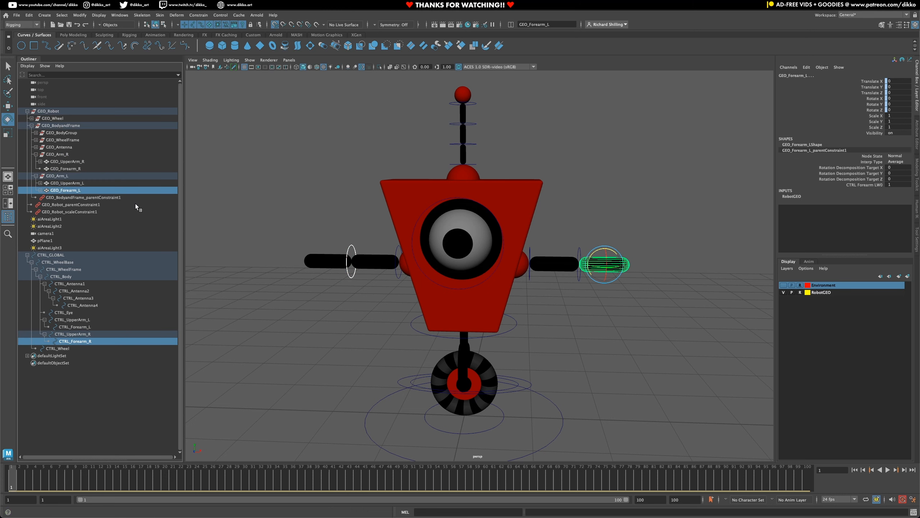
pyautogui.hotkey('ctrl', 'z')
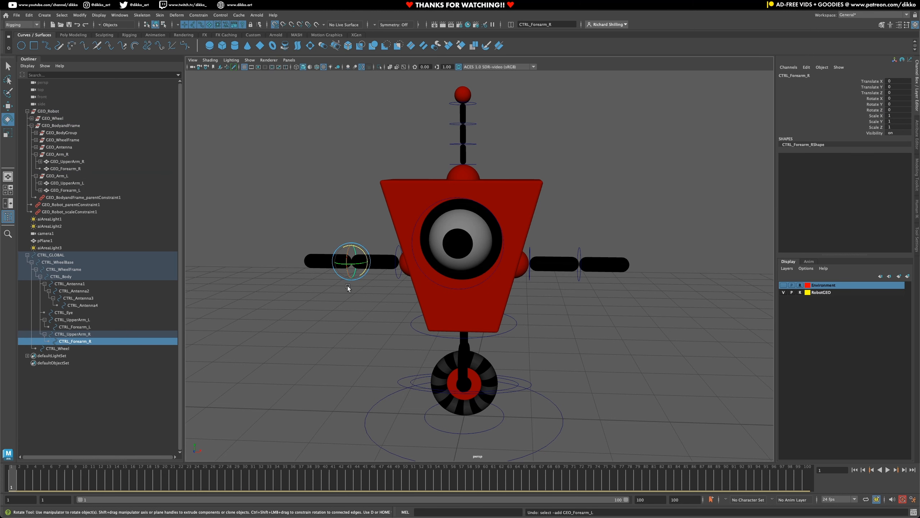
pyautogui.hotkey('ctrl', 'z')
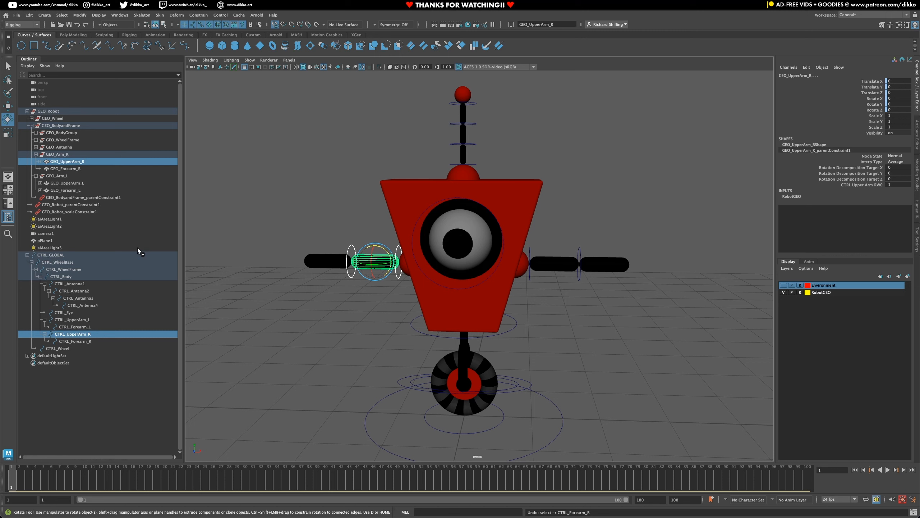
pyautogui.click(71, 162)
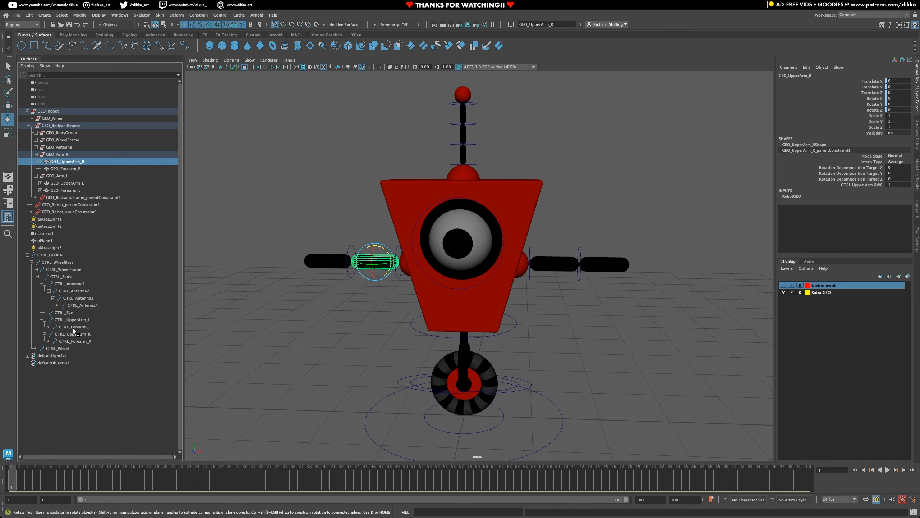
pyautogui.click(77, 342)
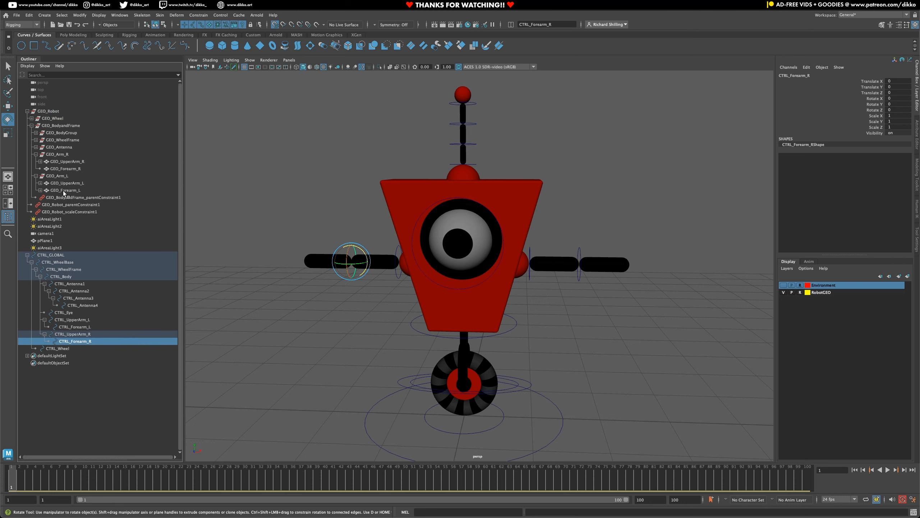
pyautogui.click(69, 169)
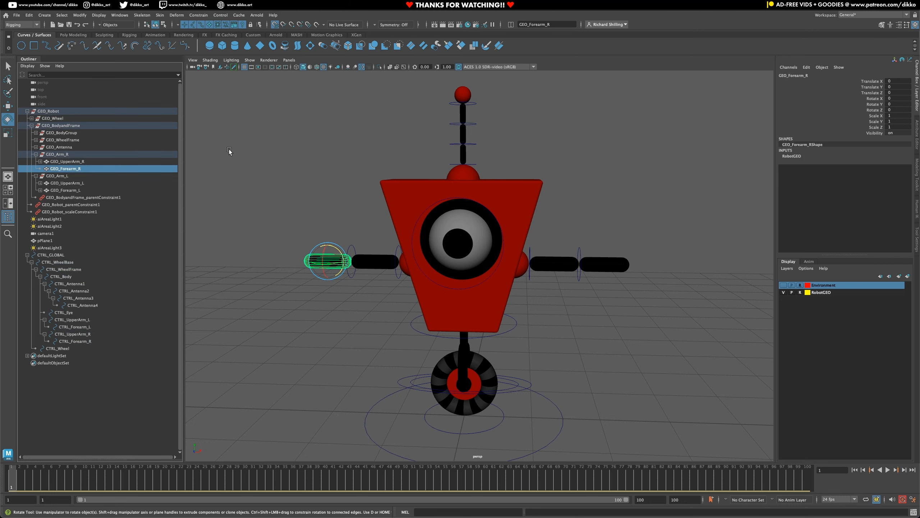
# Step: Parent-constrain GEO_Forearm_R to CTRL_Forearm_R, replacing the orient constraint applied by mistake
pyautogui.click(87, 340)
pyautogui.keyDown('ctrl'); pyautogui.click(69, 169); pyautogui.keyUp('ctrl')
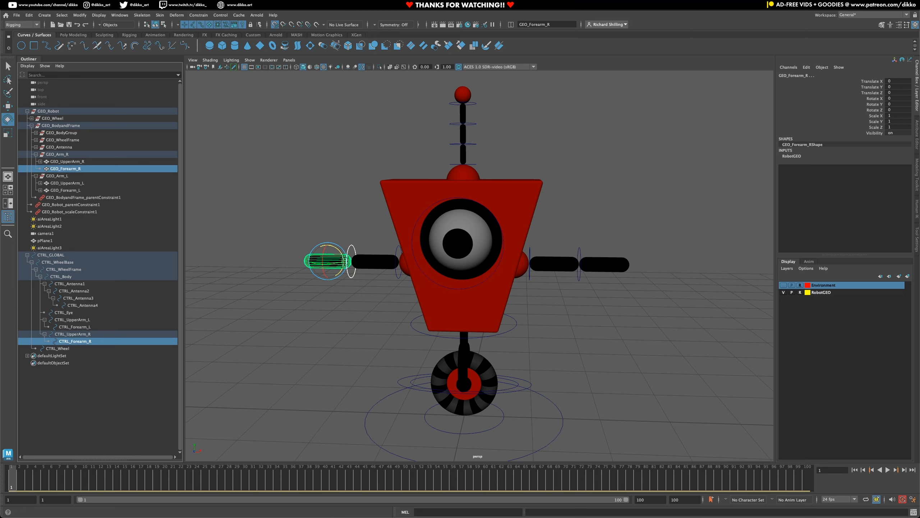
pyautogui.click(198, 15)
pyautogui.click(206, 35)
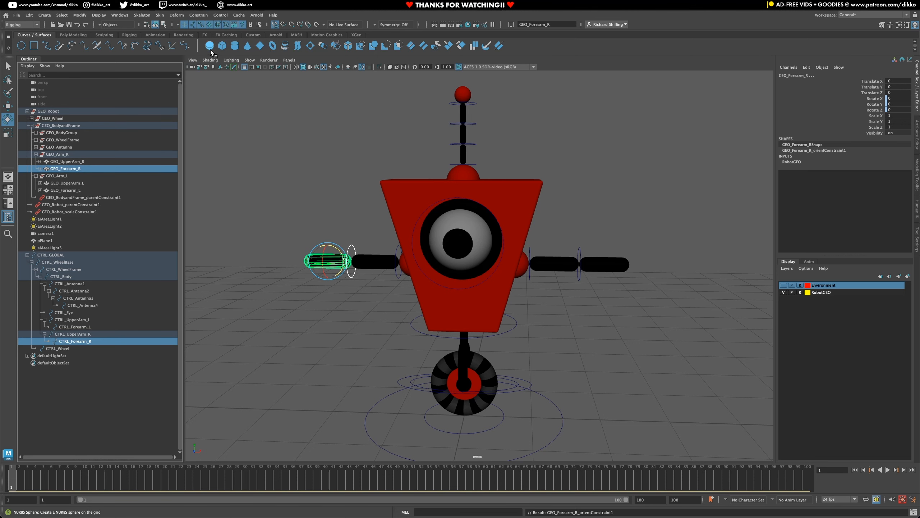
pyautogui.click(198, 14)
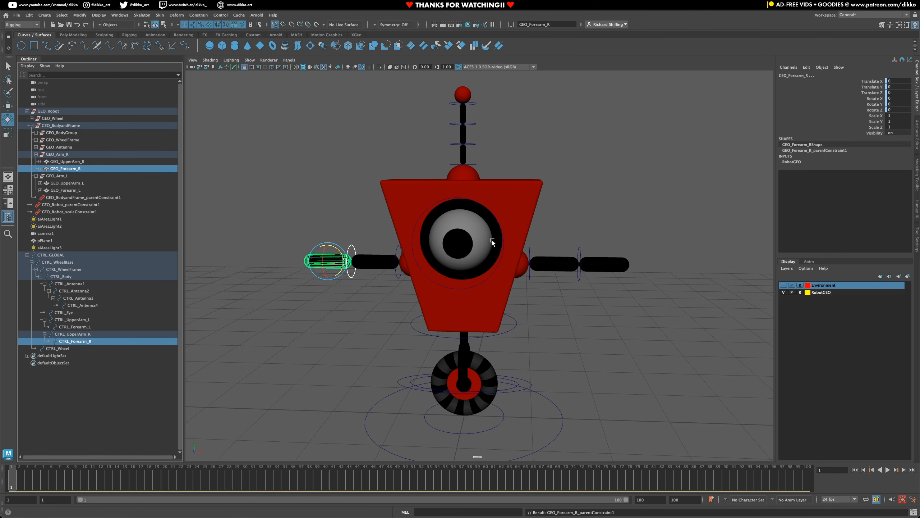
# Step: Test CTRL_Forearm_R, CTRL_UpperArm_R and CTRL_UpperArm_L with trial rotations, and undo them
pyautogui.click(380, 335)
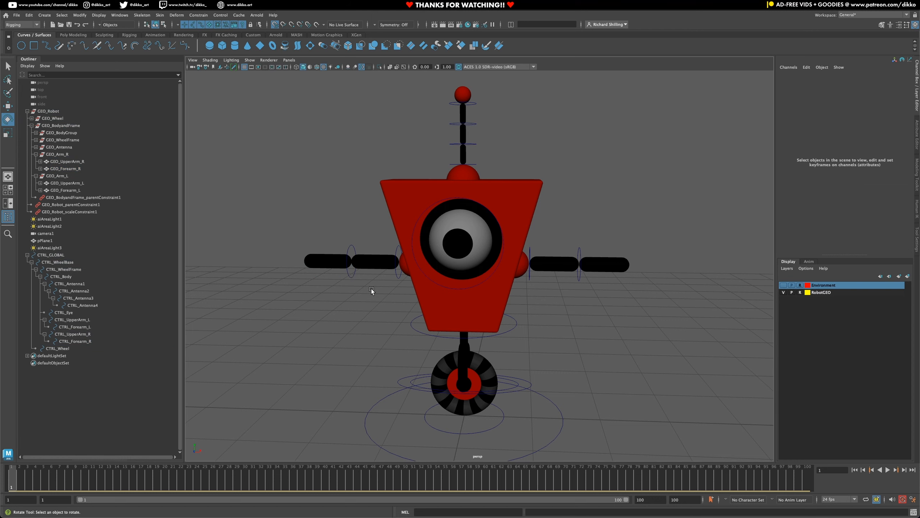
pyautogui.click(353, 278)
pyautogui.moveTo(364, 253); pyautogui.dragTo(406, 256)
pyautogui.click(401, 273)
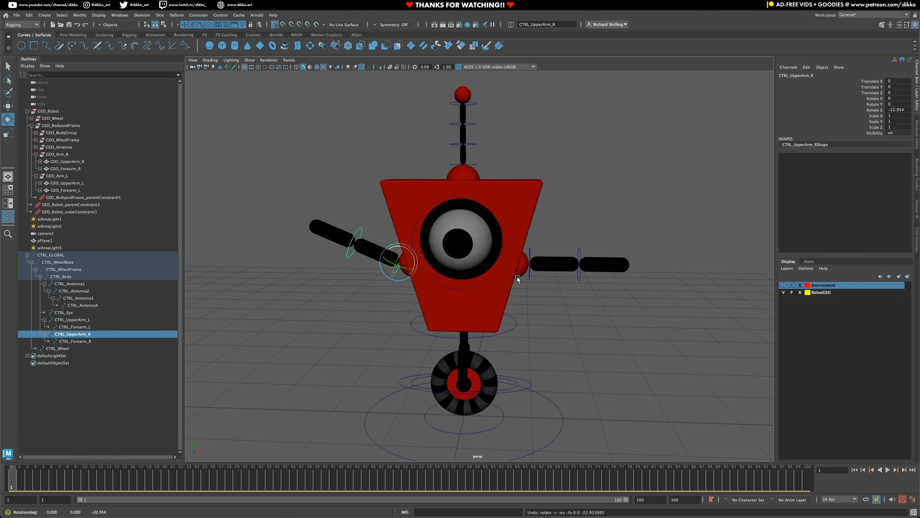
pyautogui.hotkey('ctrl', 'z')
pyautogui.click(530, 278)
pyautogui.moveTo(530, 277); pyautogui.dragTo(550, 275)
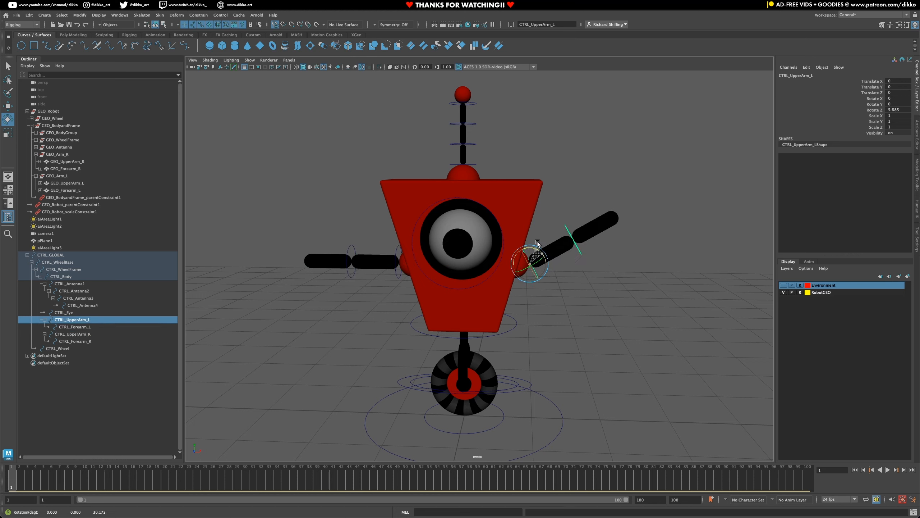
pyautogui.hotkey('ctrl', 'z')
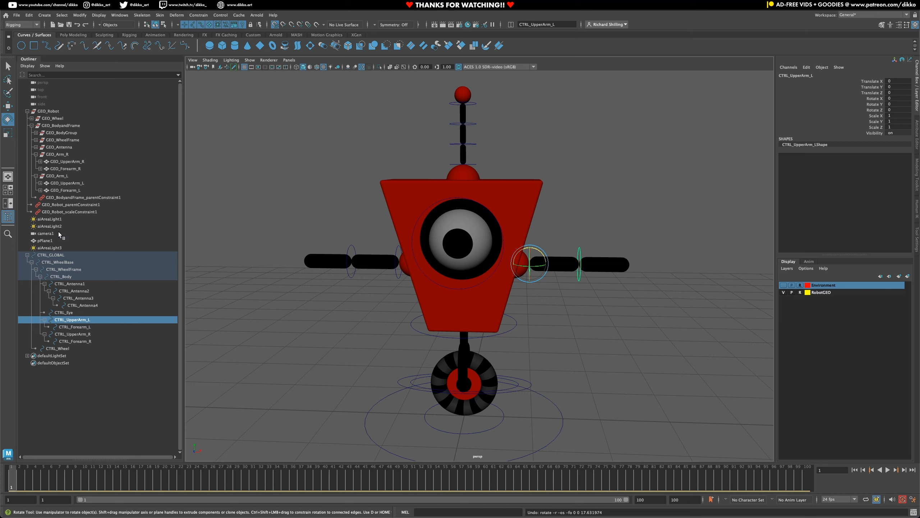
# Step: Collapse both upper-arm controls in the hierarchy and parent-constrain GEO_Antenna1 inside GEO_Antenna to CTRL_Antenna1
pyautogui.click(44, 334)
pyautogui.click(45, 319)
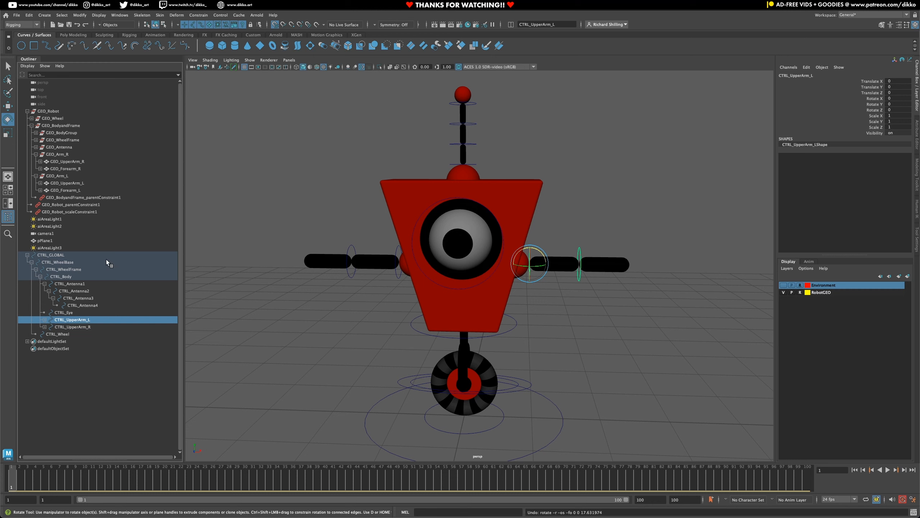
pyautogui.click(82, 305)
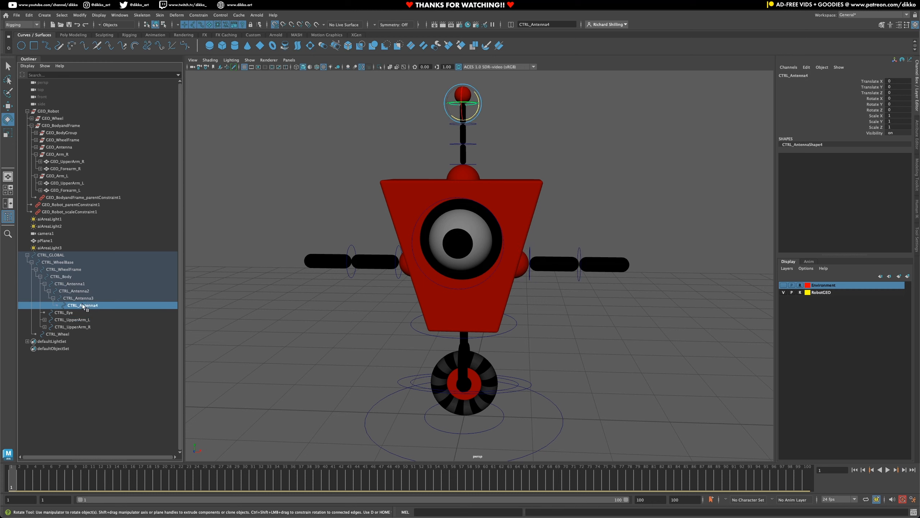
pyautogui.keyDown('alt'); pyautogui.moveTo(531, 127); pyautogui.dragTo(512, 239, button='middle'); pyautogui.keyUp('alt')
pyautogui.scroll(3, 484, 255)
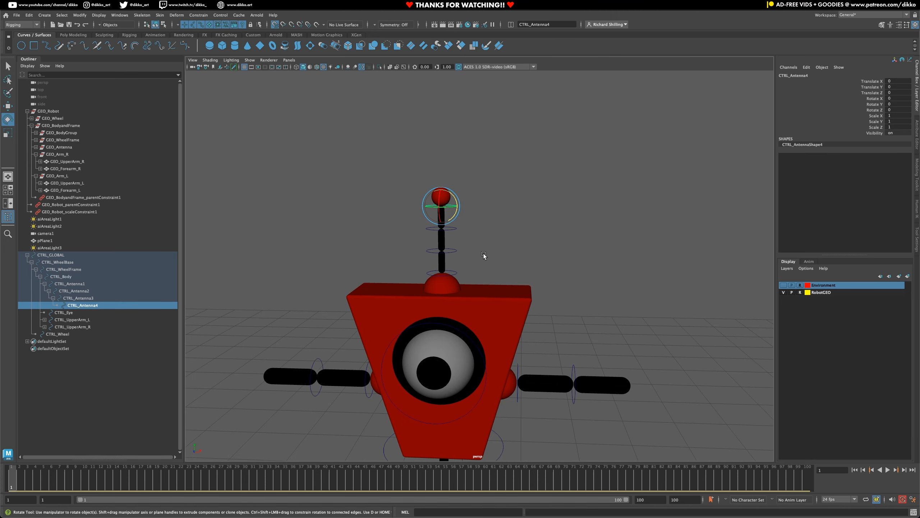
pyautogui.click(457, 272)
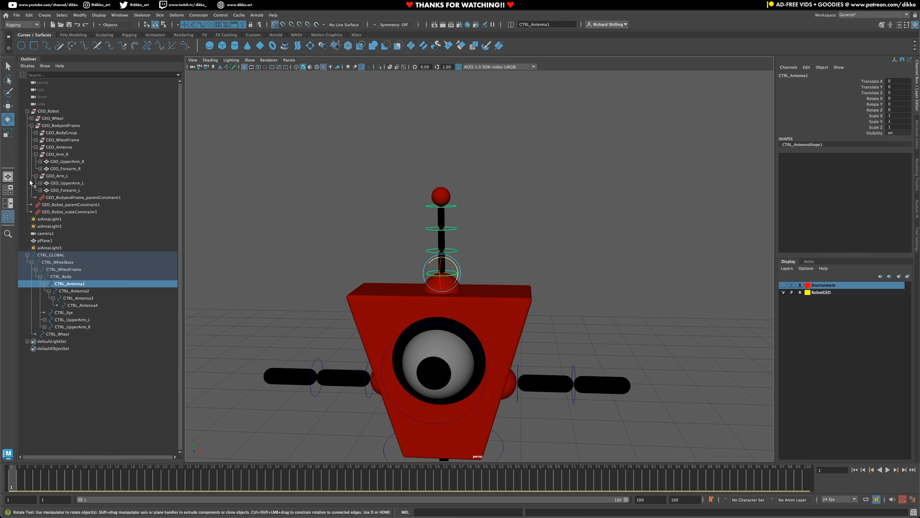
pyautogui.click(36, 147)
pyautogui.keyDown('ctrl'); pyautogui.click(76, 156); pyautogui.keyUp('ctrl')
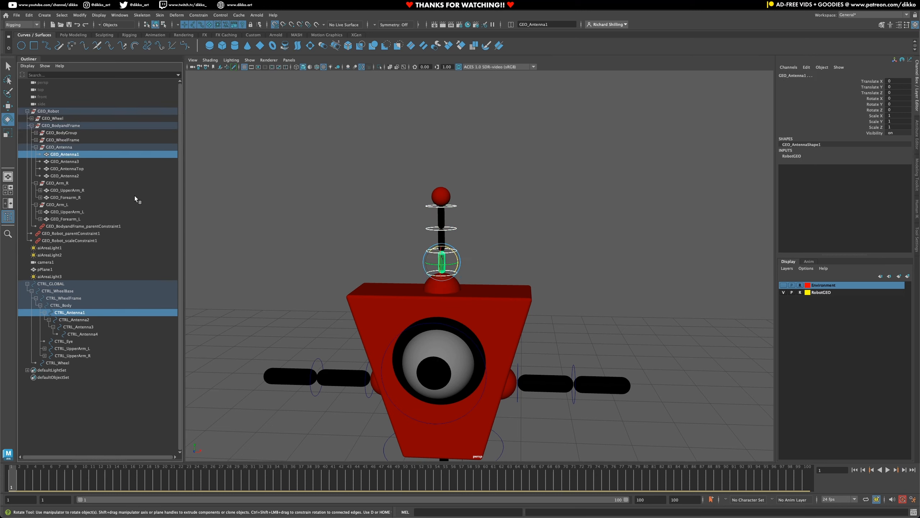
pyautogui.click(199, 15)
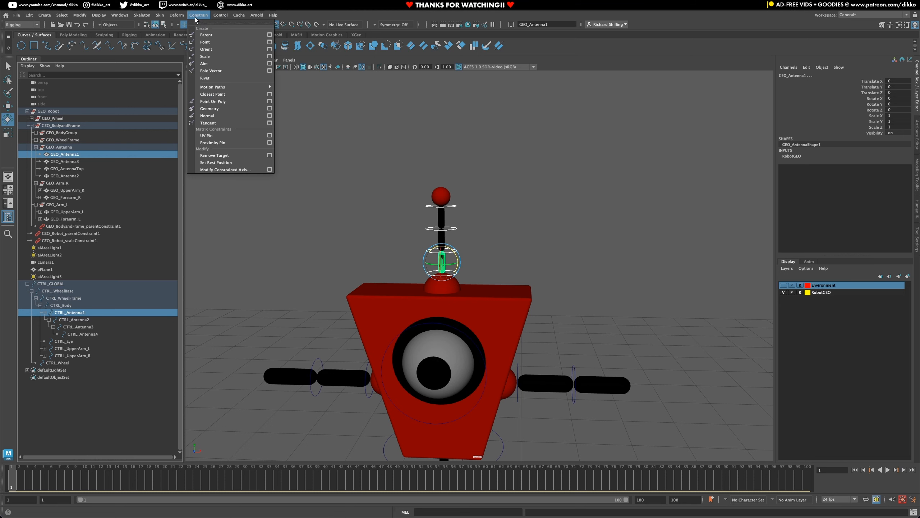
pyautogui.click(203, 35)
# Step: Parent-constrain the second antenna segment, GEO_Antenna2, to the CTRL_Antenna2 control
pyautogui.click(79, 320)
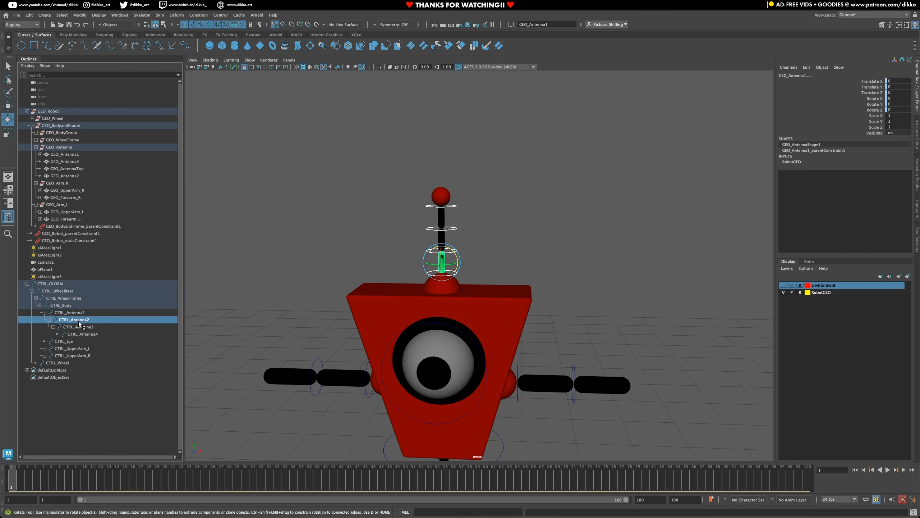
pyautogui.keyDown('ctrl'); pyautogui.click(74, 175); pyautogui.keyUp('ctrl')
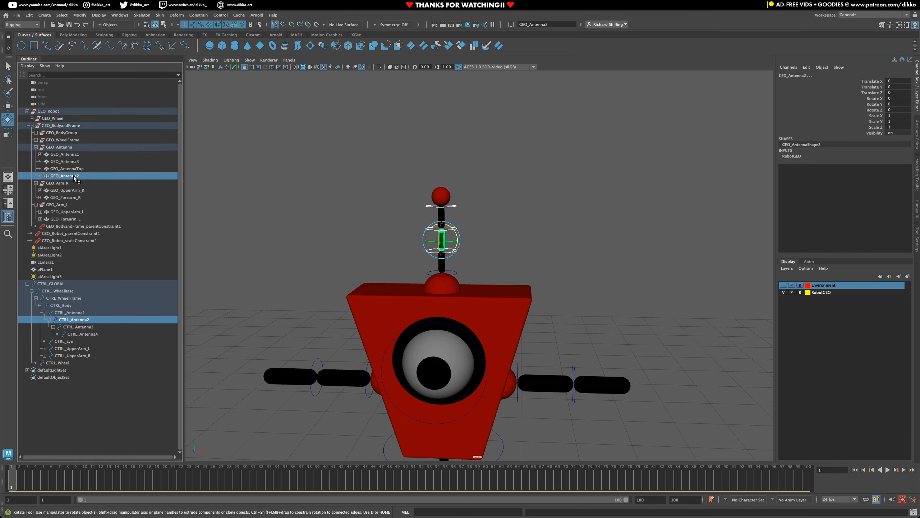
pyautogui.click(199, 15)
pyautogui.click(203, 35)
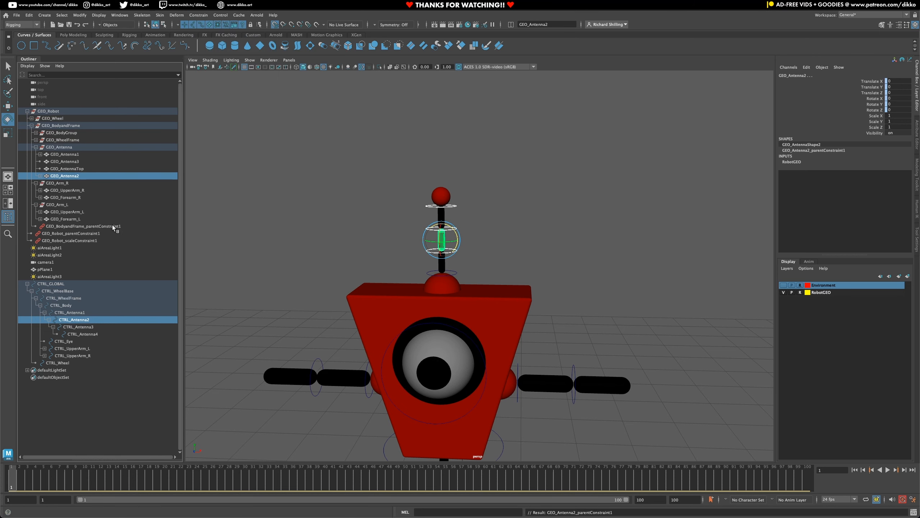
# Step: Parent-constrain the third antenna segment, GEO_Antenna3, to the CTRL_Antenna3 control
pyautogui.click(92, 327)
pyautogui.keyDown('ctrl'); pyautogui.click(75, 162); pyautogui.keyUp('ctrl')
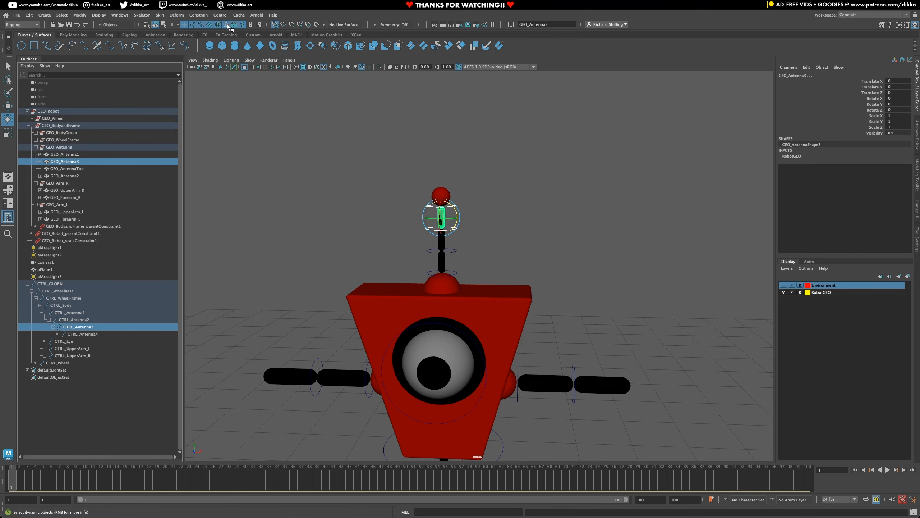
pyautogui.click(198, 15)
pyautogui.click(205, 35)
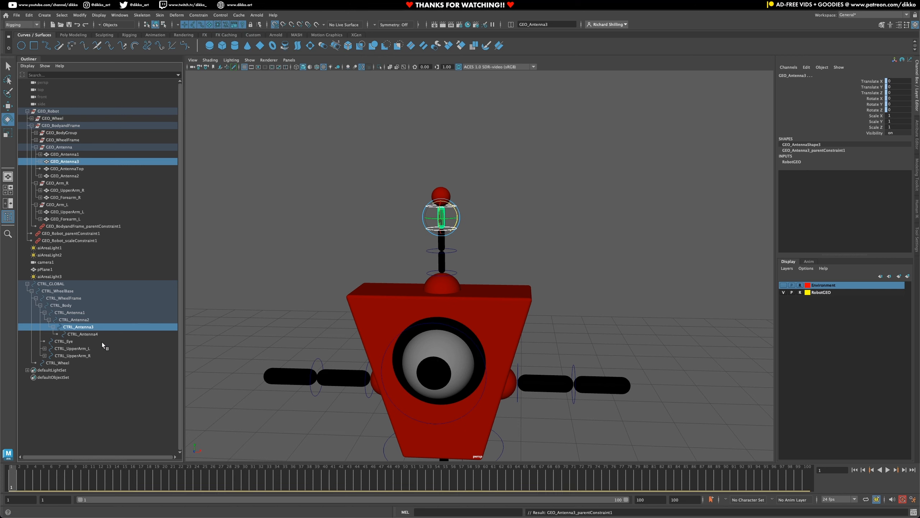
# Step: Parent-constrain the antenna's tip, GEO_AntennaTop, to the CTRL_Antenna4 control and clear the selection
pyautogui.click(95, 334)
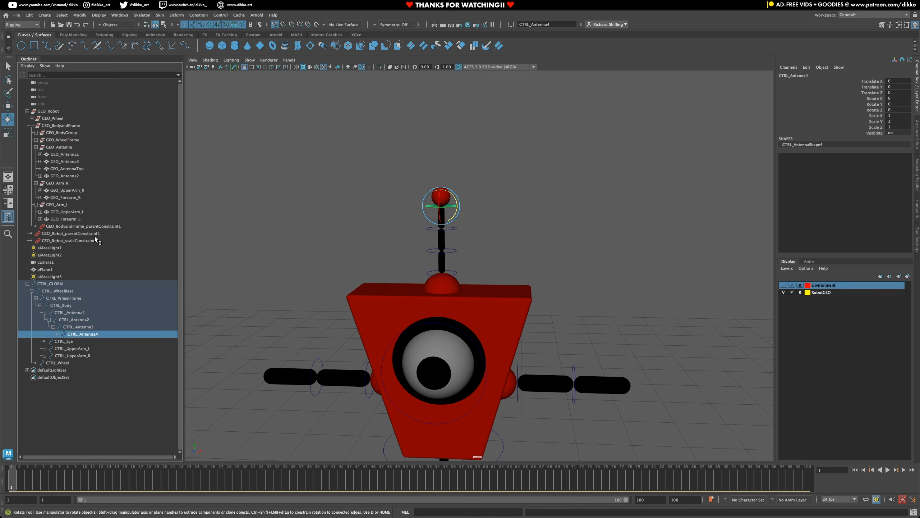
pyautogui.keyDown('ctrl'); pyautogui.click(63, 169); pyautogui.keyUp('ctrl')
pyautogui.click(198, 15)
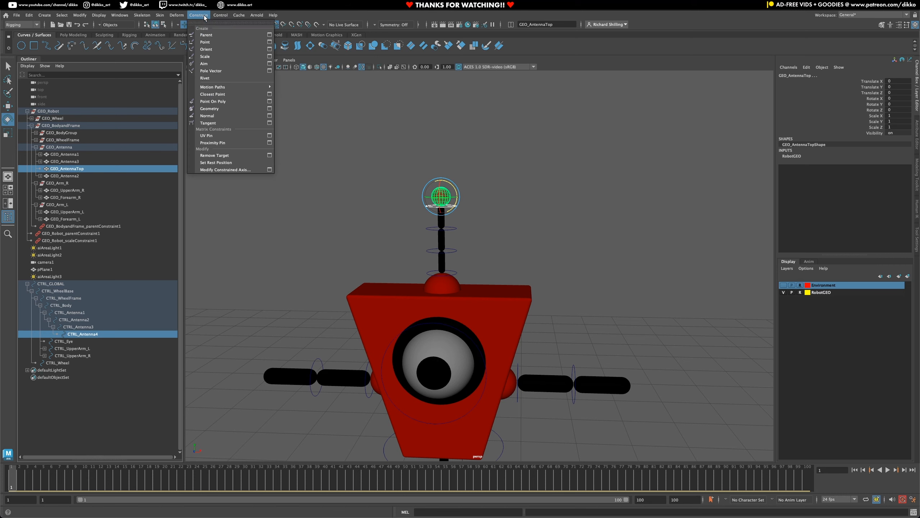
pyautogui.click(206, 35)
pyautogui.click(530, 277)
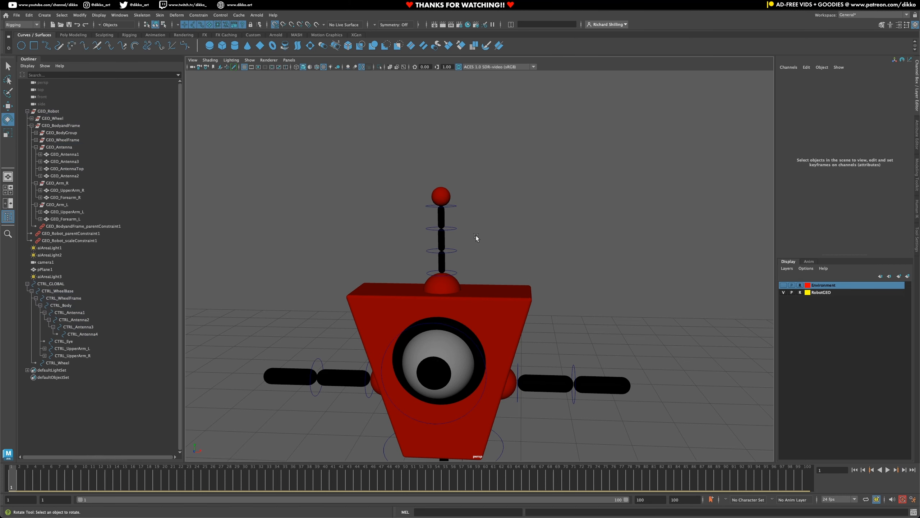
# Step: Test CTRL_GLOBAL with a trial uniform scale of the whole robot, and undo it
pyautogui.keyDown('alt'); pyautogui.moveTo(476, 237); pyautogui.dragTo(482, 140, button='middle'); pyautogui.keyUp('alt')
pyautogui.scroll(-3, 486, 174)
pyautogui.keyDown('alt'); pyautogui.moveTo(523, 408); pyautogui.dragTo(514, 378, button='middle'); pyautogui.keyUp('alt')
pyautogui.click(514, 379)
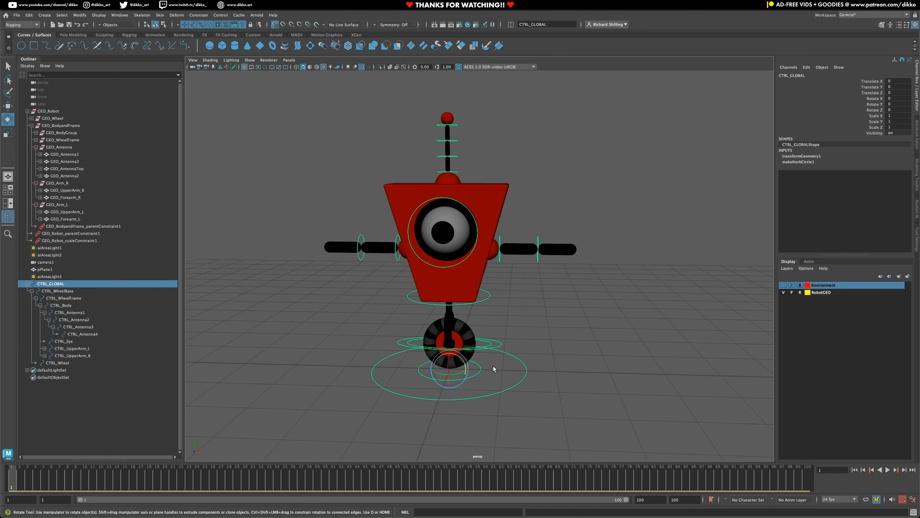
pyautogui.click(7, 133)
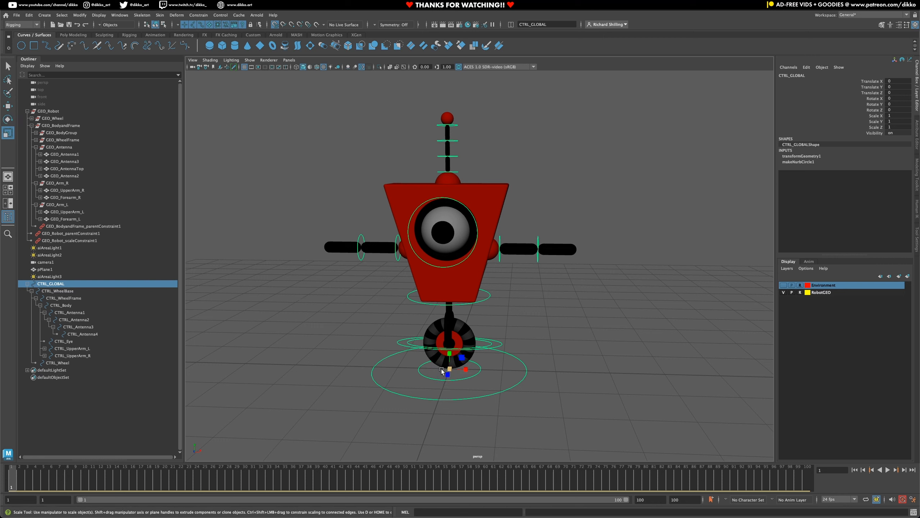
pyautogui.moveTo(450, 368); pyautogui.dragTo(389, 375)
pyautogui.hotkey('ctrl', 'z')
# Step: Test CTRL_GLOBAL with a trial move and a trial rotation, and undo both
pyautogui.click(8, 106)
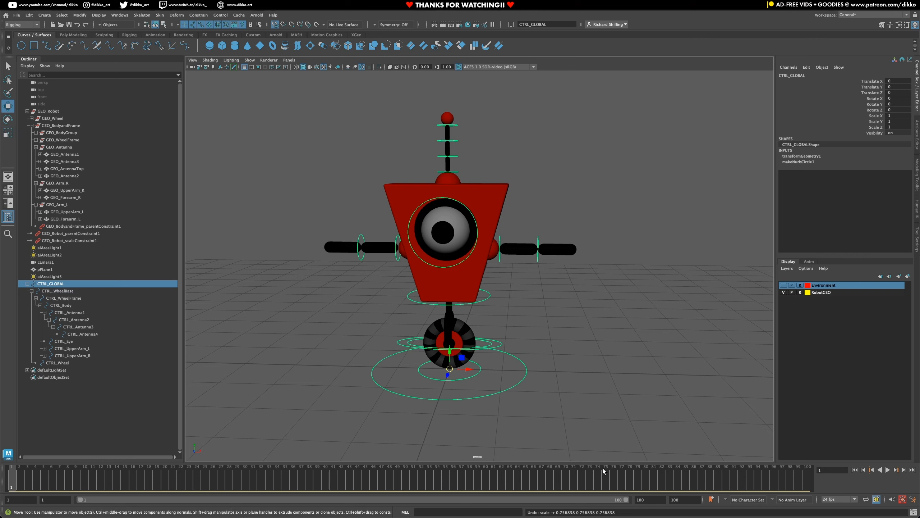
pyautogui.moveTo(452, 368); pyautogui.dragTo(411, 326)
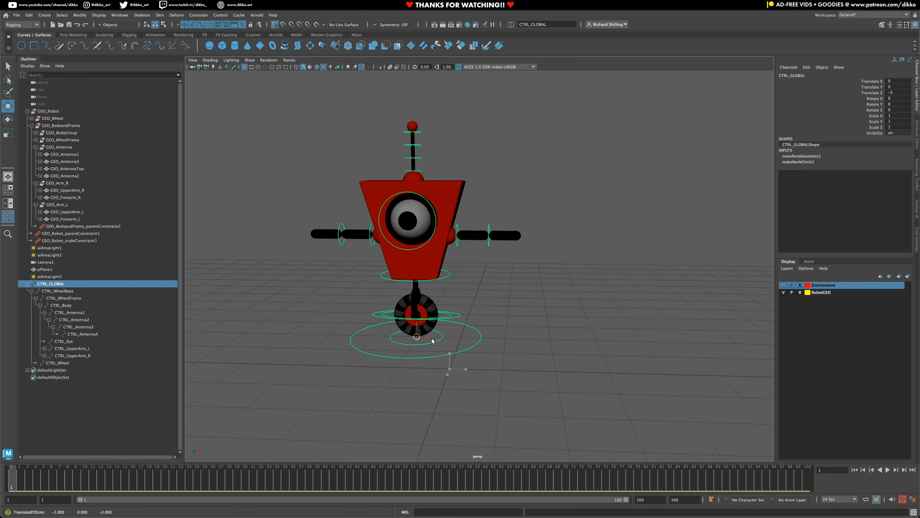
pyautogui.hotkey('ctrl', 'z')
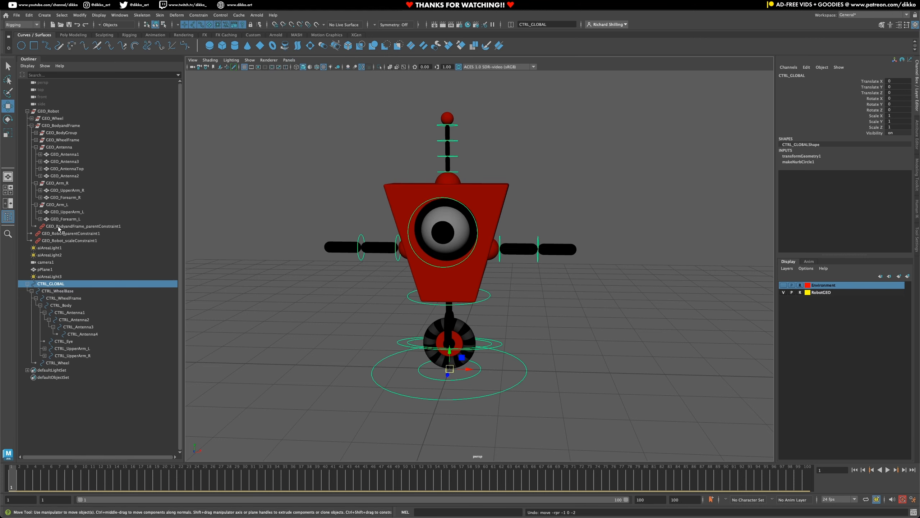
pyautogui.click(4, 120)
pyautogui.moveTo(463, 364)
pyautogui.mouseDown()
pyautogui.moveTo(471, 369)
pyautogui.moveTo(440, 362)
pyautogui.moveTo(466, 349)
pyautogui.mouseUp()
pyautogui.hotkey('ctrl', 'z')
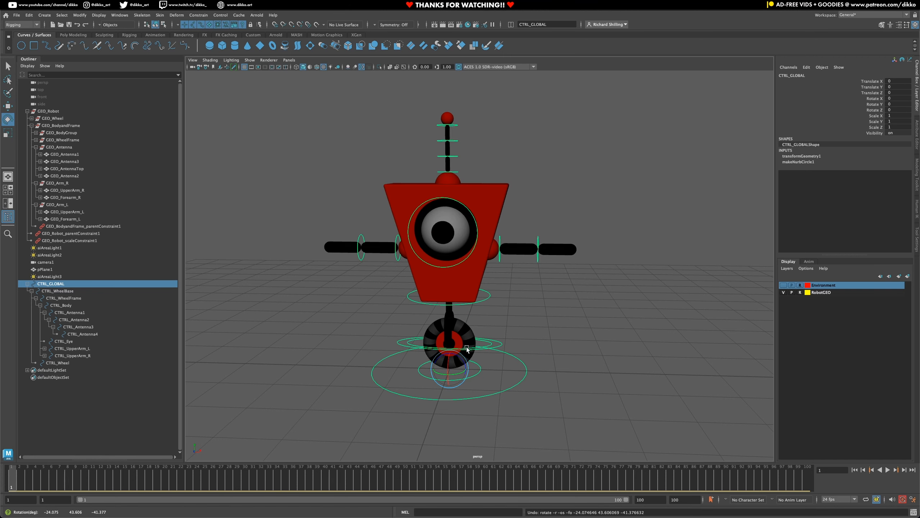
# Step: Test the CTRL_WheelBase control with a trial rotation and a trial uniform scale, and undo them
pyautogui.scroll(1, 521, 385)
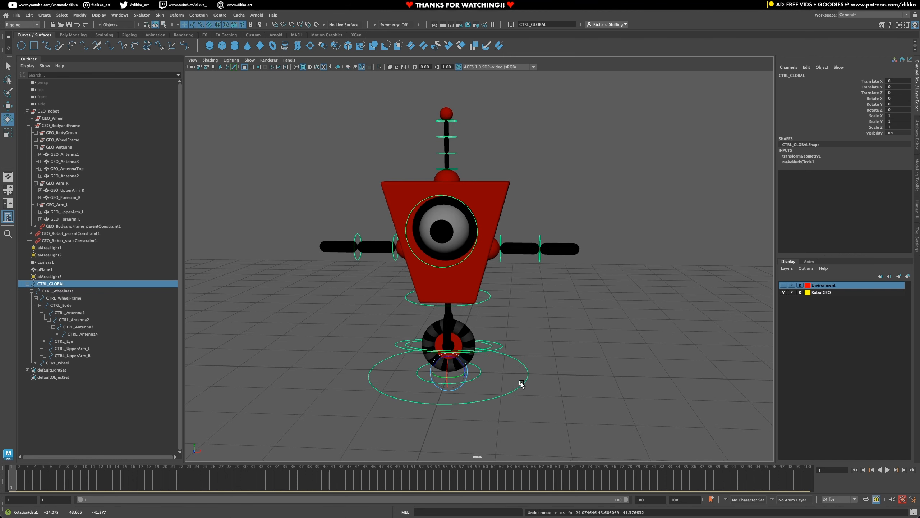
pyautogui.click(480, 373)
pyautogui.moveTo(466, 371)
pyautogui.mouseDown()
pyautogui.moveTo(471, 389)
pyautogui.moveTo(480, 347)
pyautogui.moveTo(479, 385)
pyautogui.moveTo(479, 363)
pyautogui.moveTo(438, 387)
pyautogui.moveTo(470, 373)
pyautogui.moveTo(451, 378)
pyautogui.mouseUp()
pyautogui.hotkey('ctrl', 'z')
pyautogui.hotkey('ctrl', 'z')
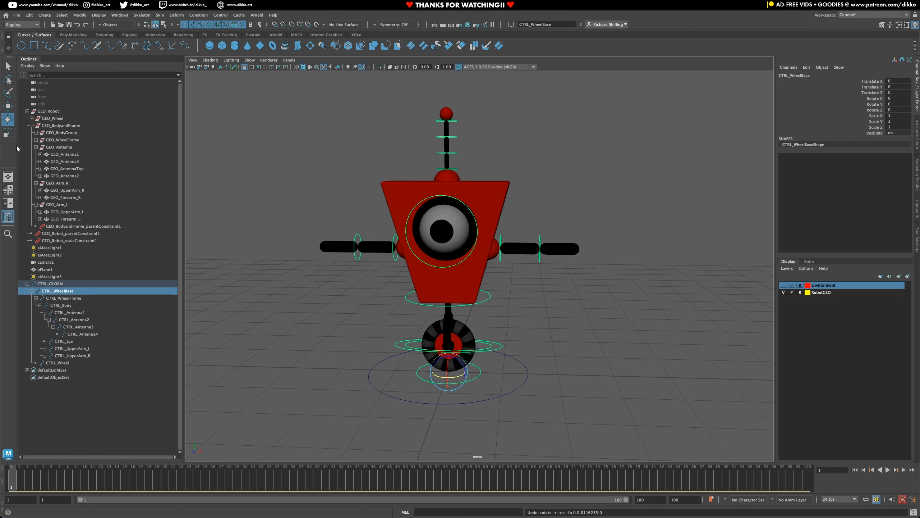
pyautogui.click(8, 132)
pyautogui.moveTo(449, 376); pyautogui.dragTo(532, 356)
pyautogui.hotkey('ctrl', 'z')
pyautogui.hotkey('ctrl', 'z')
pyautogui.hotkey('ctrl', 'z')
pyautogui.hotkey('ctrl', 'z')
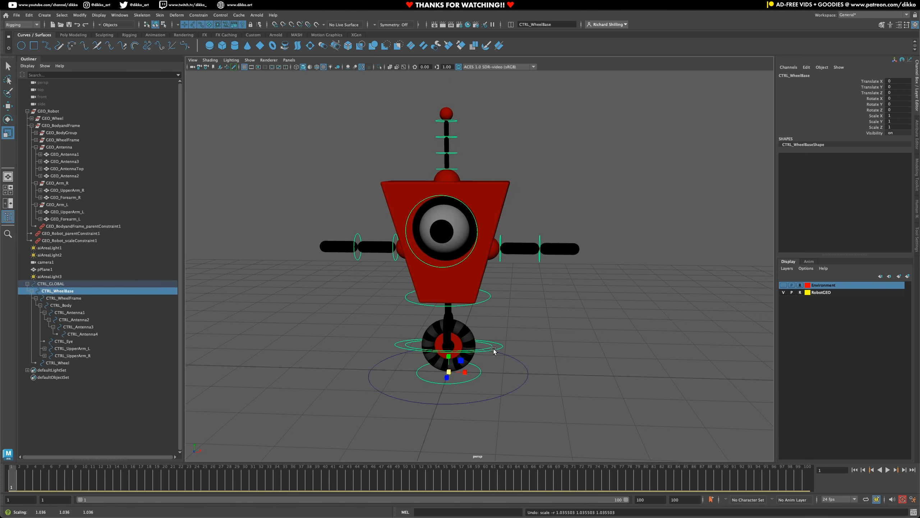
# Step: Test the CTRL_WheelFrame and CTRL_Wheel controls with trial rotations, and undo them
pyautogui.click(494, 349)
pyautogui.click(7, 119)
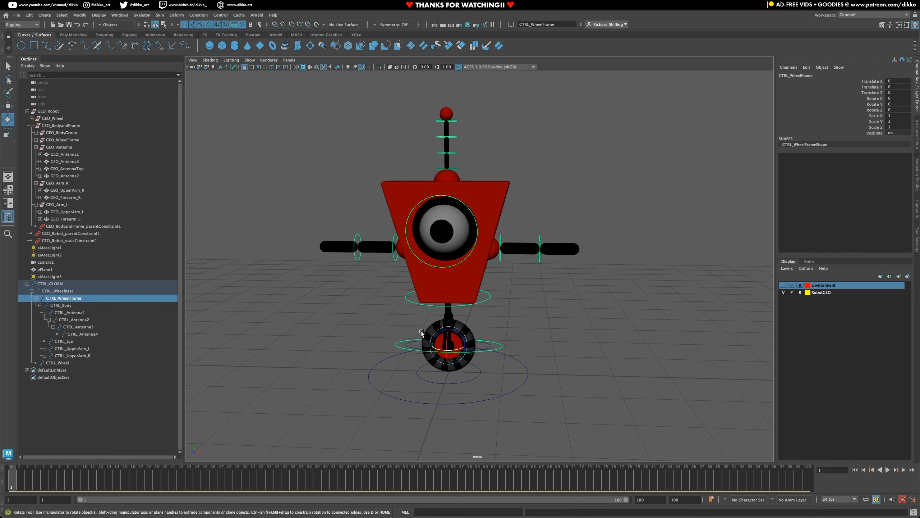
pyautogui.moveTo(453, 334); pyautogui.dragTo(452, 303)
pyautogui.hotkey('ctrl', 'z')
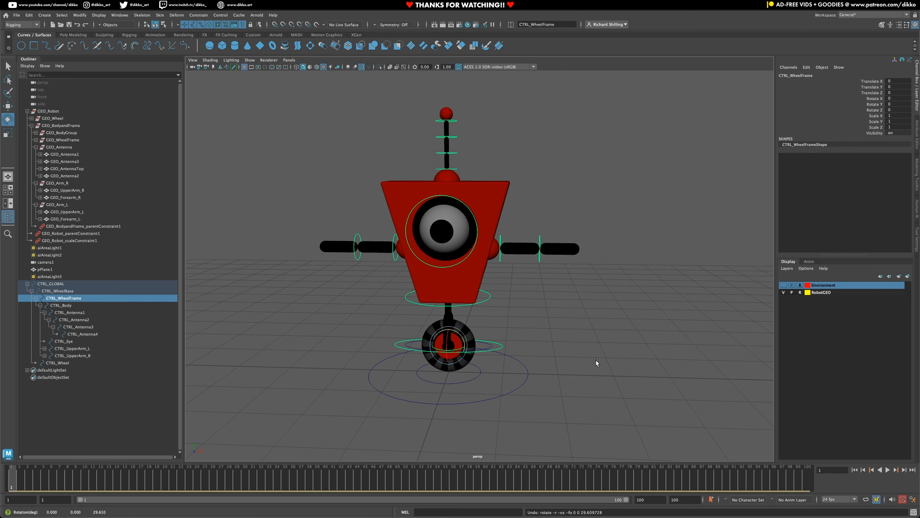
pyautogui.click(501, 340)
pyautogui.click(492, 346)
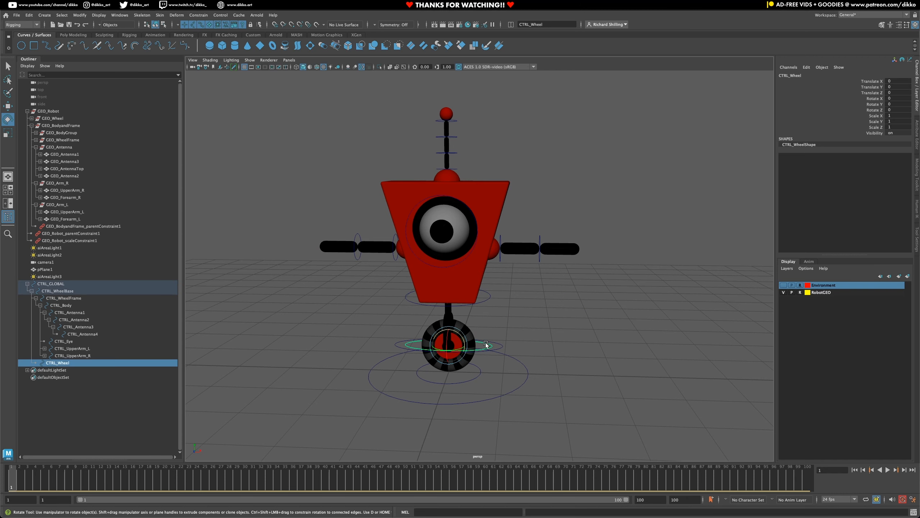
pyautogui.moveTo(481, 342); pyautogui.dragTo(462, 334)
pyautogui.hotkey('ctrl', 'z')
# Step: Test the CTRL_Body and CTRL_Eye controls with trial rotations, and undo them
pyautogui.click(482, 304)
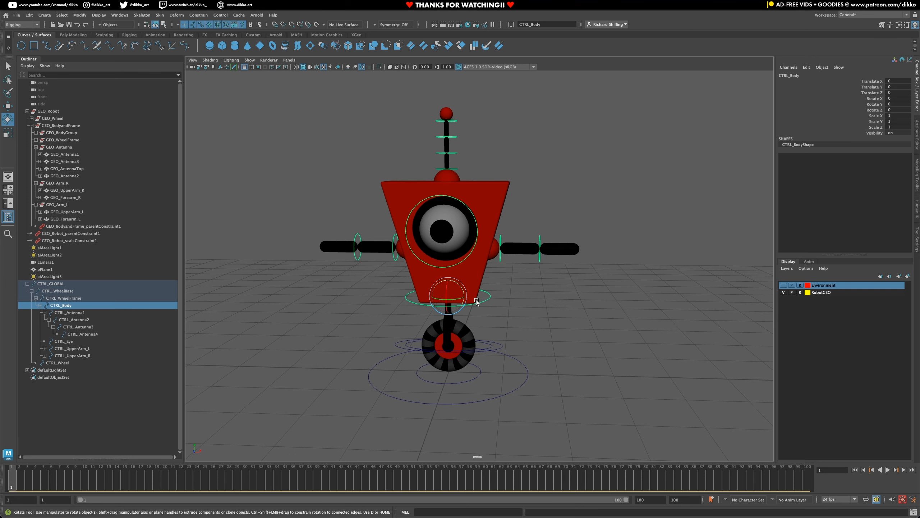
pyautogui.moveTo(457, 299); pyautogui.dragTo(478, 286)
pyautogui.hotkey('ctrl', 'z')
pyautogui.hotkey('ctrl', 'z')
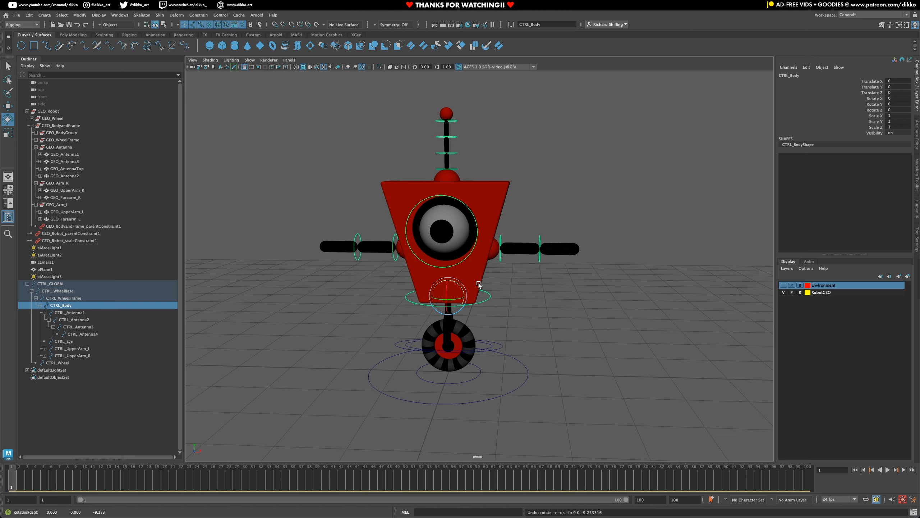
pyautogui.click(470, 213)
pyautogui.moveTo(461, 234)
pyautogui.mouseDown()
pyautogui.moveTo(449, 231)
pyautogui.moveTo(458, 217)
pyautogui.mouseUp()
pyautogui.hotkey('ctrl', 'z')
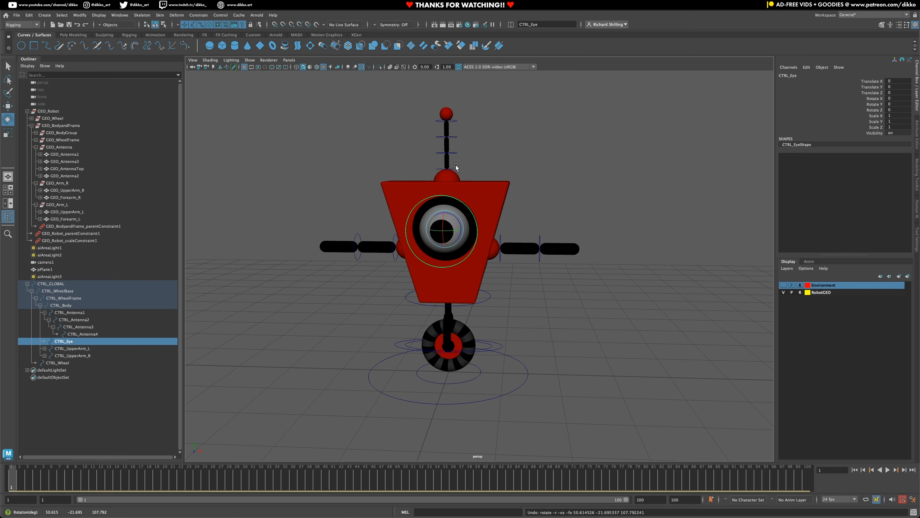
# Step: Bend the antenna by rotating CTRL_Antenna1 through CTRL_Antenna4 together as a test, and undo the rotation
pyautogui.moveTo(471, 121); pyautogui.dragTo(454, 171)
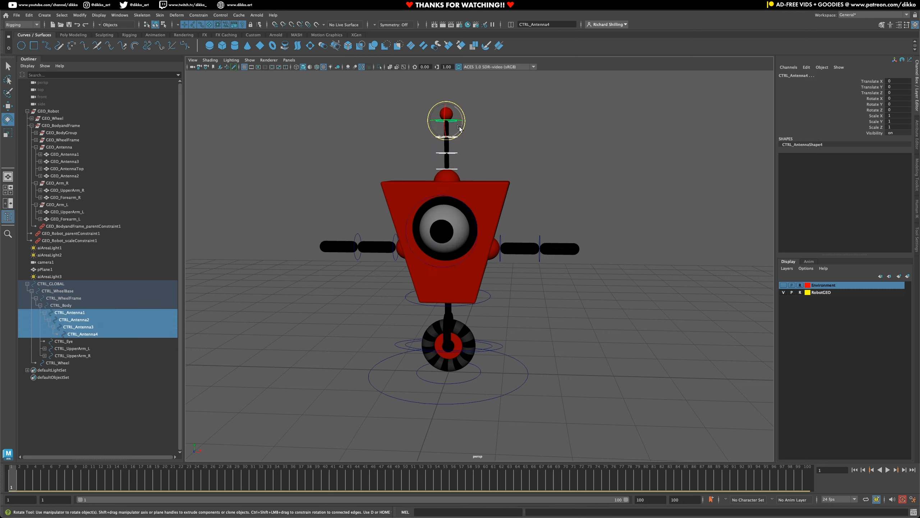
pyautogui.moveTo(466, 121); pyautogui.dragTo(467, 149)
pyautogui.hotkey('ctrl', 'z')
pyautogui.hotkey('ctrl', 'z')
pyautogui.hotkey('ctrl', 'z')
pyautogui.hotkey('ctrl', 'z')
pyautogui.hotkey('ctrl', 'z')
pyautogui.hotkey('ctrl', 'z')
pyautogui.hotkey('ctrl', 'z')
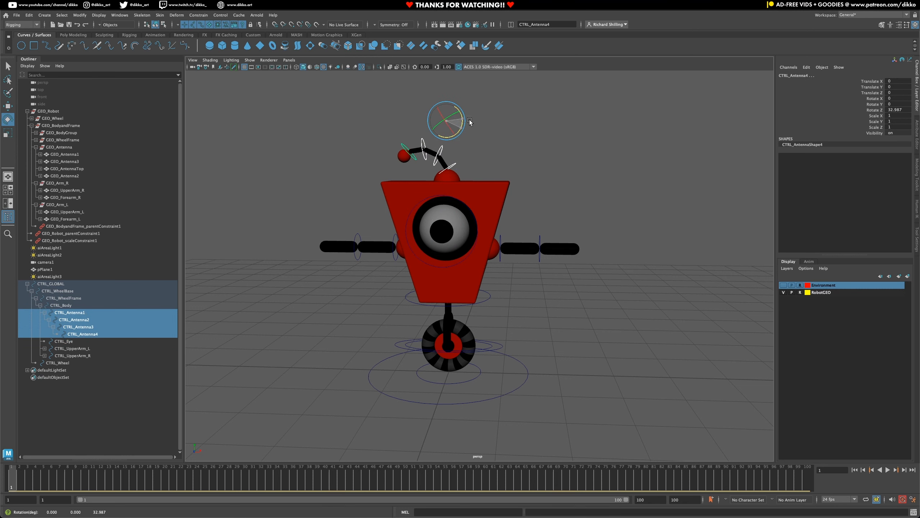
# Step: Test CTRL_UpperArm_L and CTRL_Forearm_L with trial rotations, and undo them
pyautogui.click(499, 258)
pyautogui.moveTo(510, 240); pyautogui.dragTo(552, 223)
pyautogui.hotkey('ctrl', 'z')
pyautogui.click(540, 262)
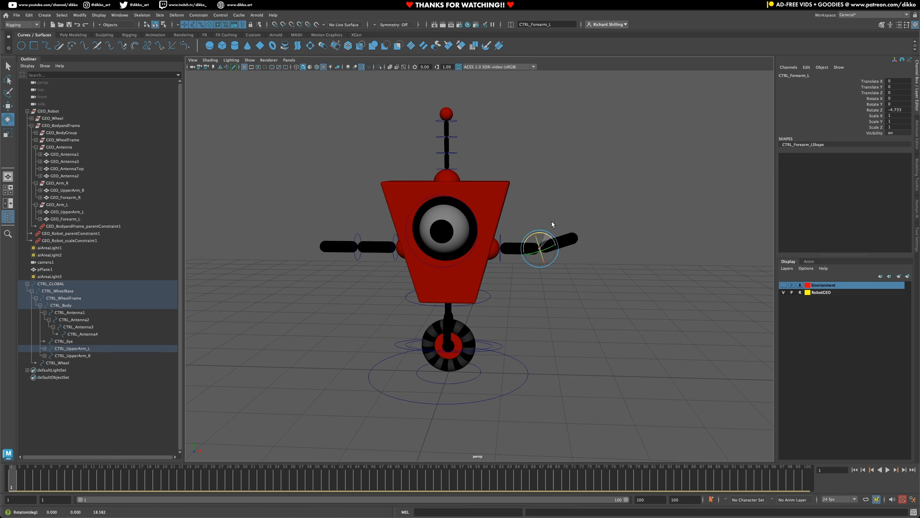
pyautogui.hotkey('ctrl', 'z')
# Step: Test CTRL_UpperArm_R and CTRL_Forearm_R with trial rotations, and undo them
pyautogui.click(398, 258)
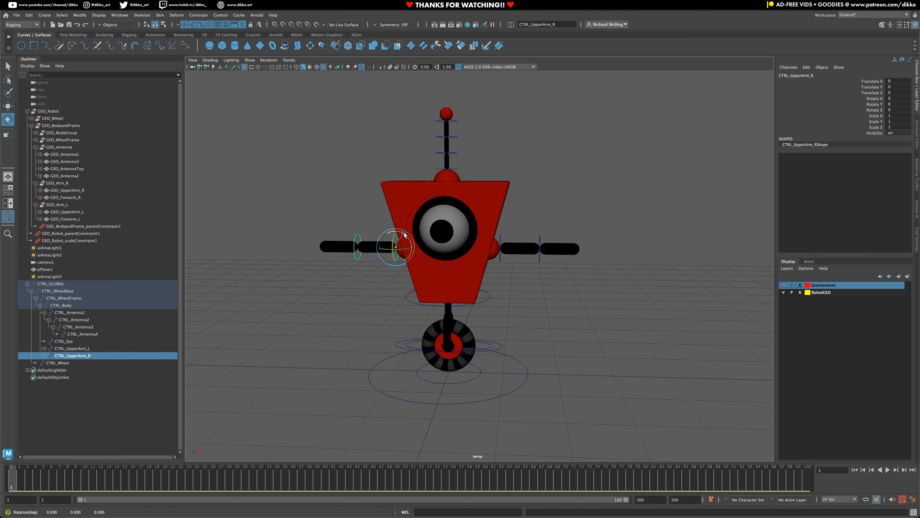
pyautogui.moveTo(377, 250)
pyautogui.mouseDown()
pyautogui.moveTo(379, 233)
pyautogui.moveTo(379, 250)
pyautogui.moveTo(389, 239)
pyautogui.mouseUp()
pyautogui.hotkey('ctrl', 'z')
pyautogui.click(357, 254)
pyautogui.hotkey('ctrl', 'z')
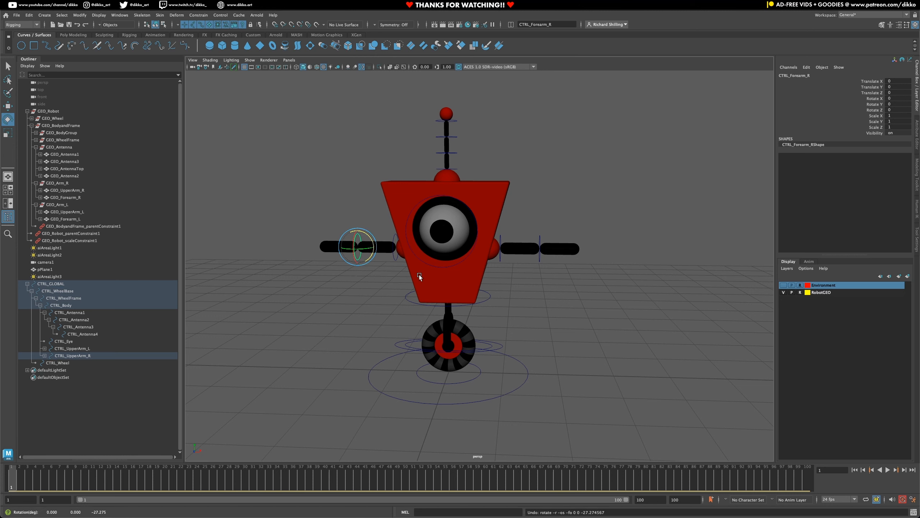
# Step: Test uniform scaling on CTRL_UpperArm_L and CTRL_UpperArm_R in turn, undoing each trial
pyautogui.click(501, 260)
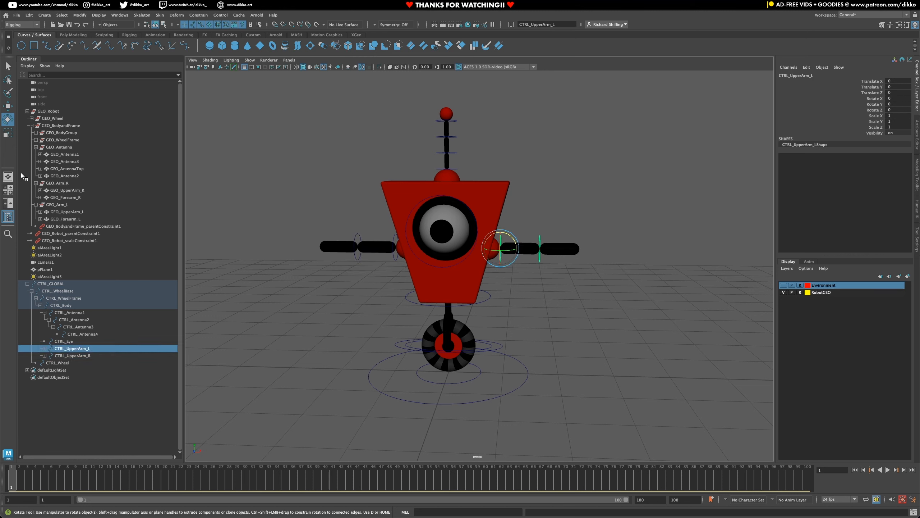
pyautogui.click(8, 132)
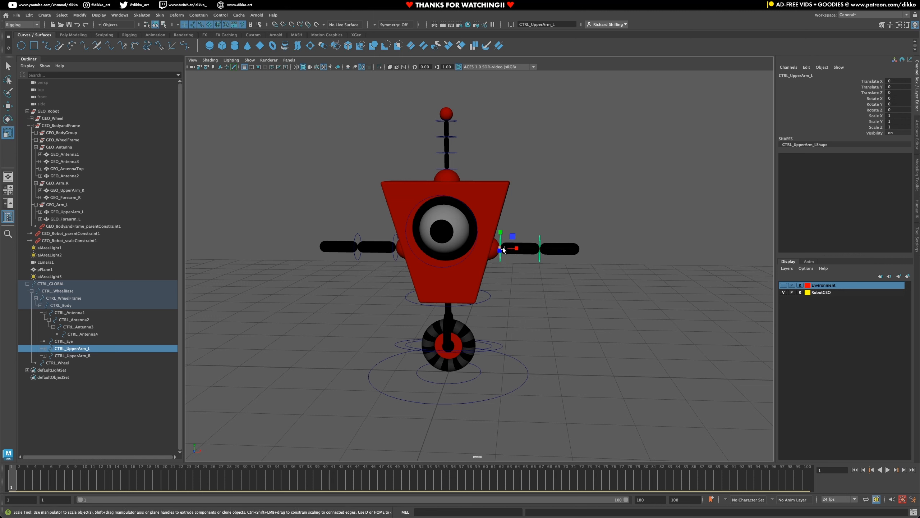
pyautogui.moveTo(503, 249); pyautogui.dragTo(529, 249)
pyautogui.hotkey('ctrl', 'z')
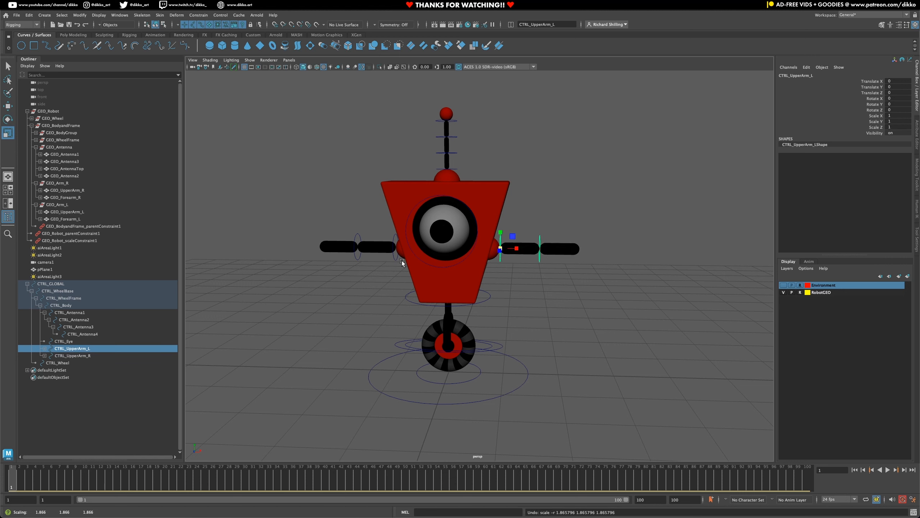
pyautogui.click(397, 259)
pyautogui.moveTo(396, 248); pyautogui.dragTo(424, 248)
pyautogui.hotkey('ctrl', 'z')
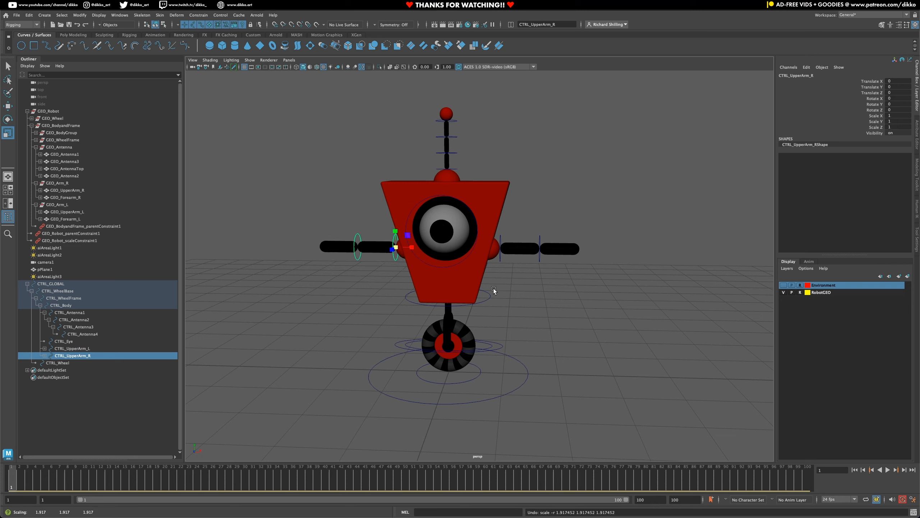
# Step: Test uniform scaling on CTRL_Body and on CTRL_GLOBAL, undoing each trial
pyautogui.click(482, 303)
pyautogui.moveTo(449, 296); pyautogui.dragTo(540, 290)
pyautogui.hotkey('ctrl', 'z')
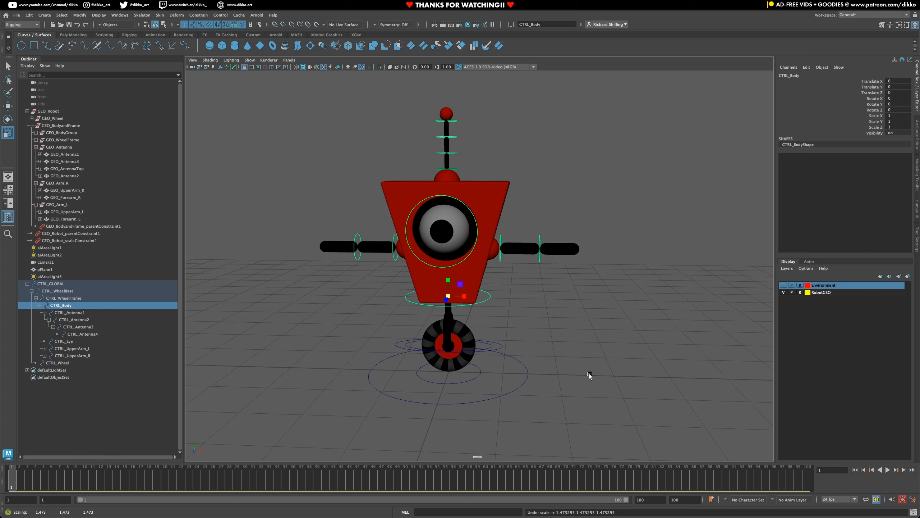
pyautogui.moveTo(548, 403); pyautogui.dragTo(486, 385)
pyautogui.hotkey('ctrl', 'z')
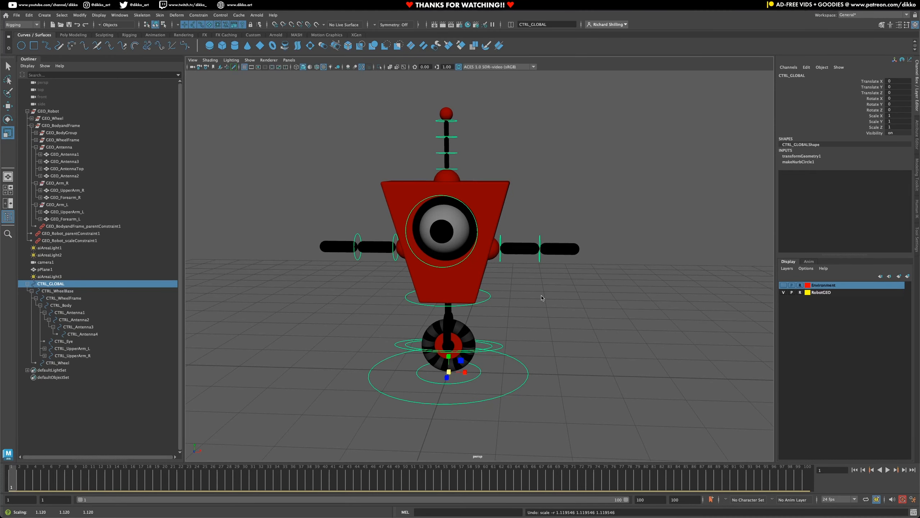
# Step: Test uniform scaling and moving on CTRL_WheelFrame, undoing each trial
pyautogui.moveTo(456, 358); pyautogui.dragTo(502, 380)
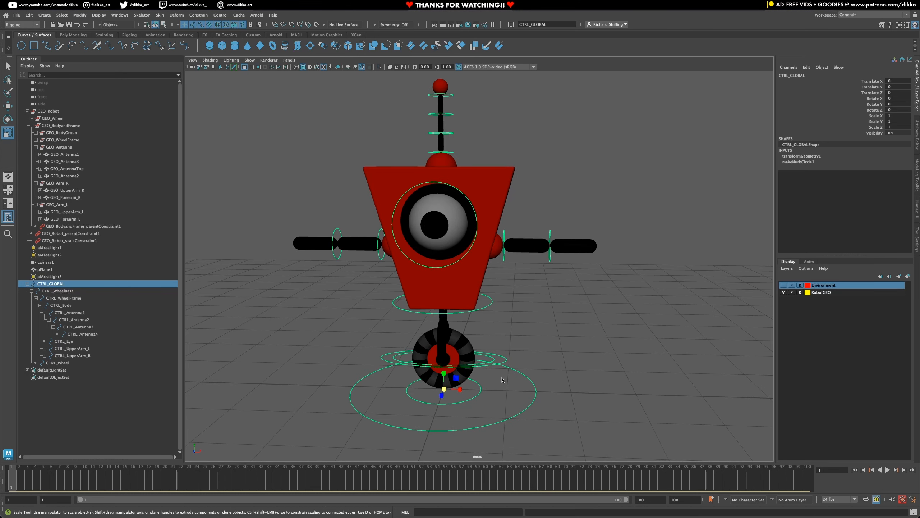
pyautogui.click(504, 358)
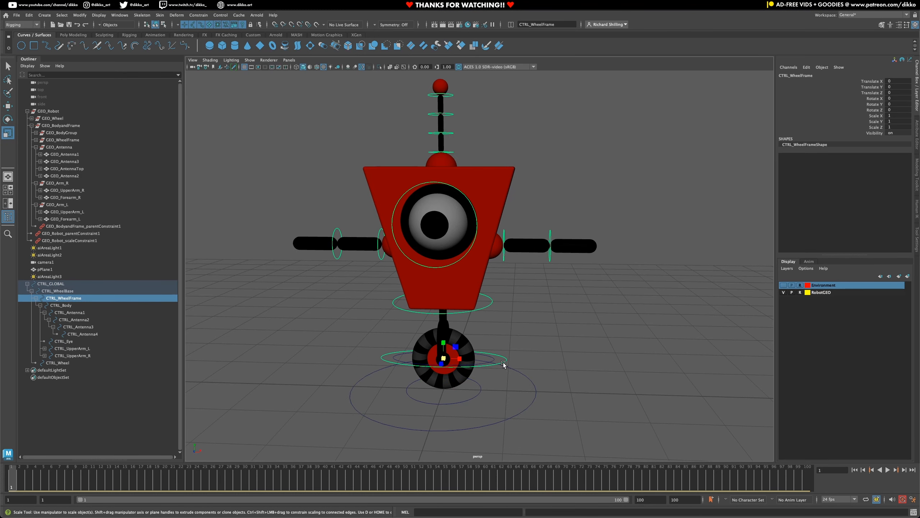
pyautogui.moveTo(438, 362)
pyautogui.mouseDown()
pyautogui.moveTo(513, 349)
pyautogui.moveTo(495, 358)
pyautogui.moveTo(450, 348)
pyautogui.mouseUp()
pyautogui.hotkey('ctrl', 'z')
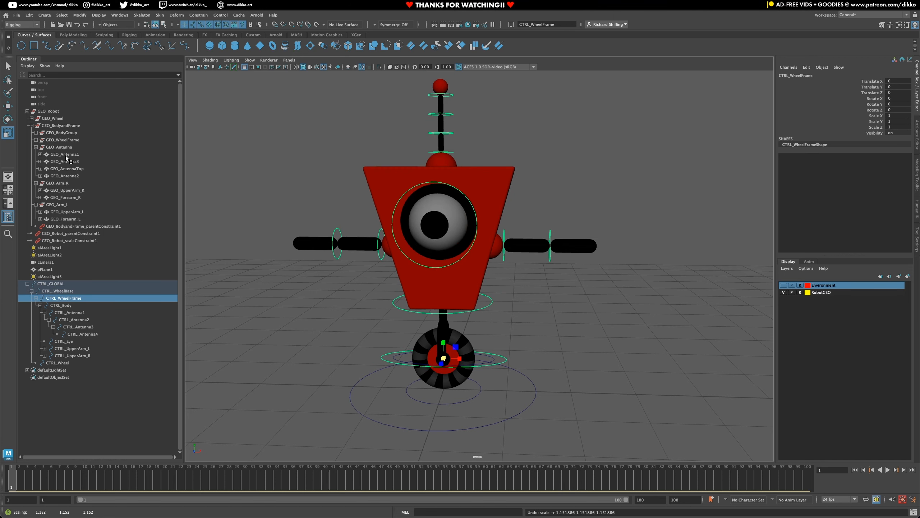
pyautogui.click(8, 106)
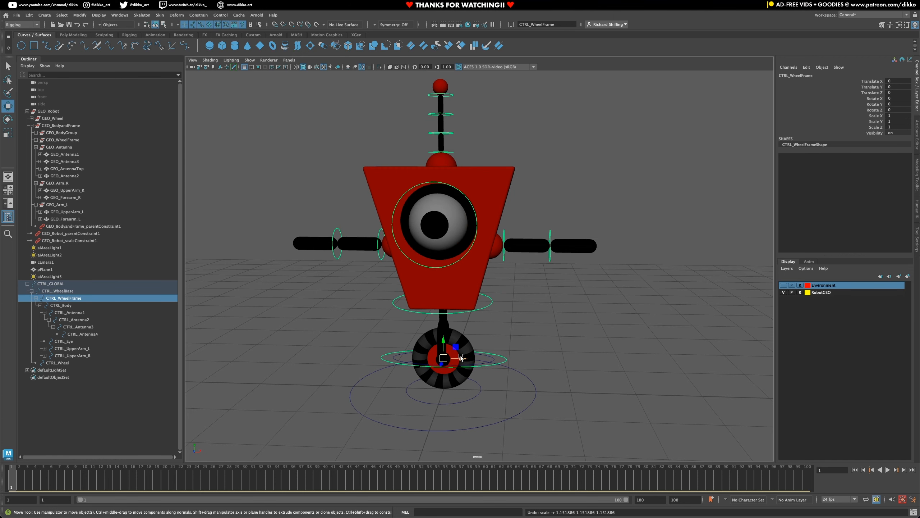
pyautogui.moveTo(461, 358)
pyautogui.mouseDown()
pyautogui.moveTo(444, 361)
pyautogui.moveTo(450, 367)
pyautogui.mouseUp()
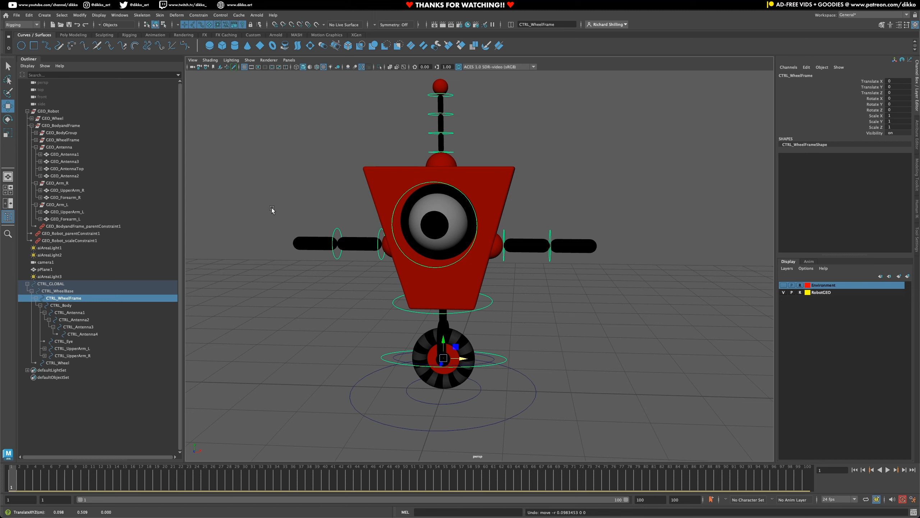
# Step: Test rotating CTRL_WheelFrame about Z so the robot tilts over its wheel, and undo the trial rotation
pyautogui.press('e')
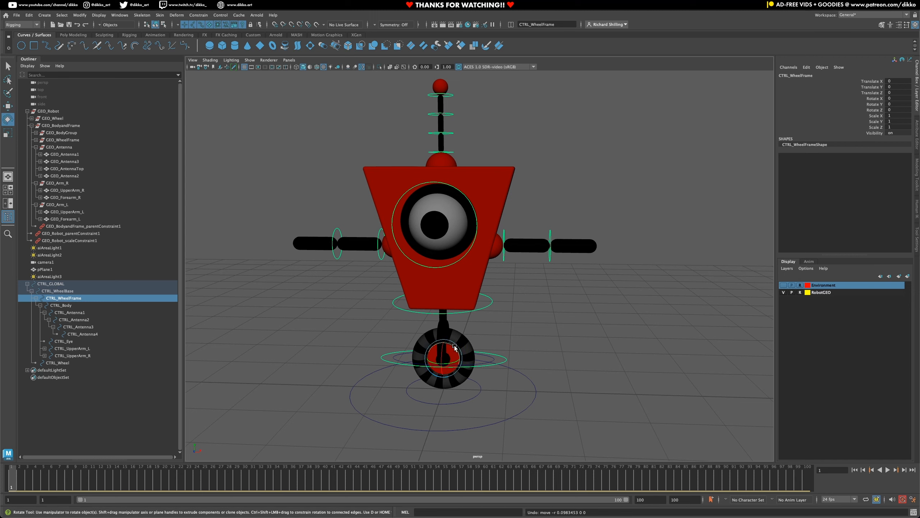
pyautogui.moveTo(455, 347)
pyautogui.mouseDown()
pyautogui.moveTo(462, 358)
pyautogui.moveTo(448, 331)
pyautogui.mouseUp()
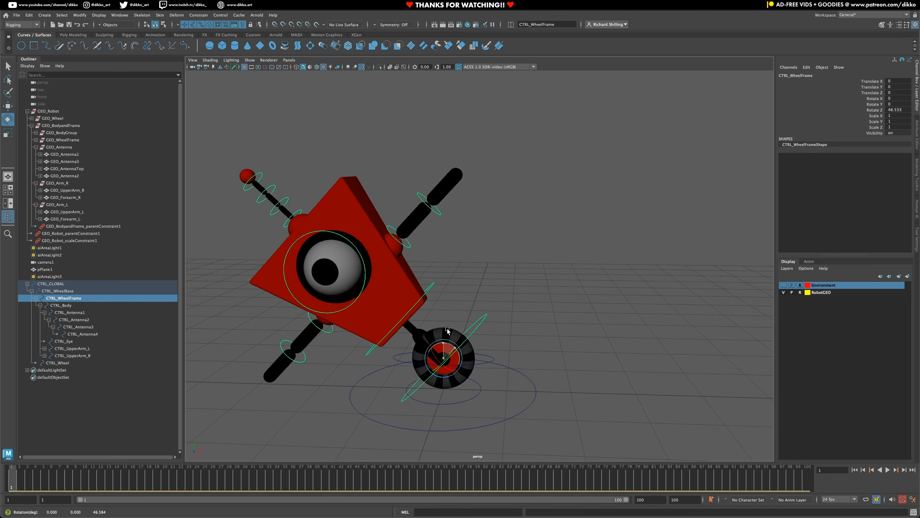
pyautogui.hotkey('ctrl', 'z')
pyautogui.hotkey('ctrl', 'z')
pyautogui.hotkey('ctrl', 'z')
pyautogui.hotkey('ctrl', 'z')
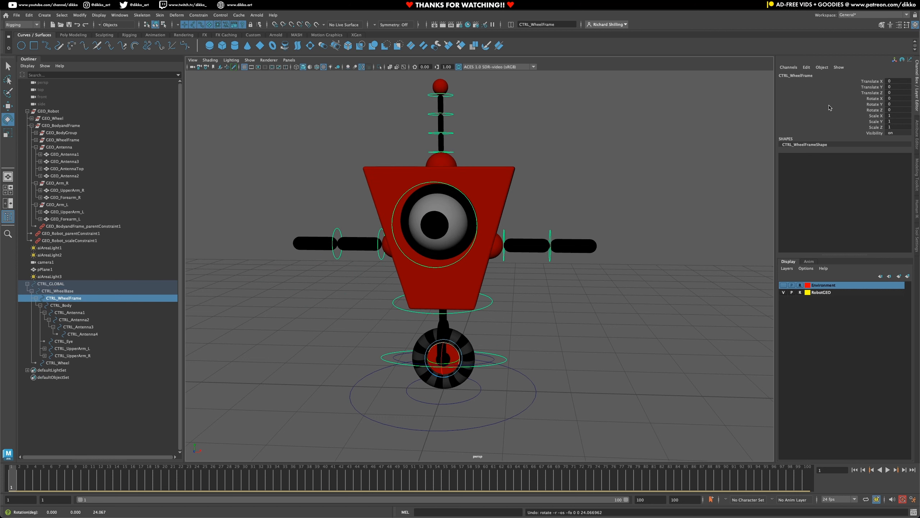
# Step: Lock and hide the Scale X/Y/Z, Translate X/Y/Z, Rotate X and Rotate Y channels of CTRL_WheelFrame
pyautogui.moveTo(871, 115); pyautogui.dragTo(874, 128)
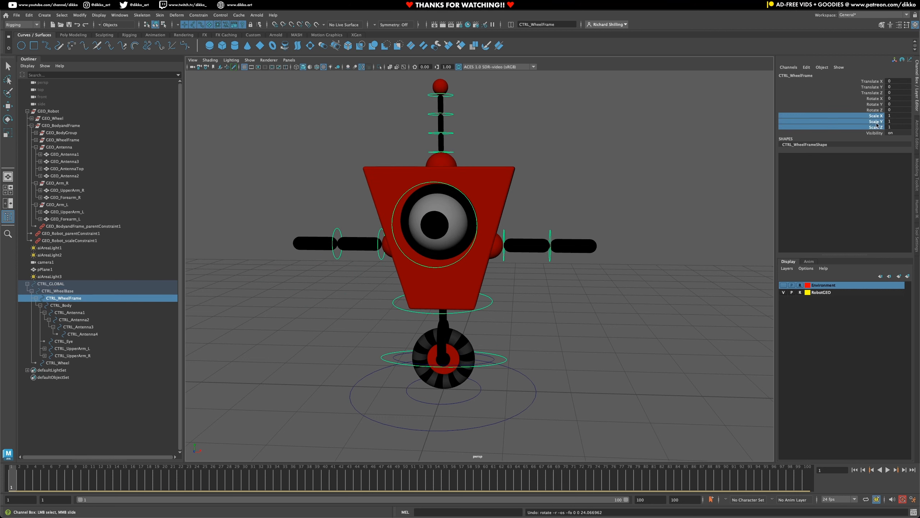
pyautogui.rightClick(877, 125)
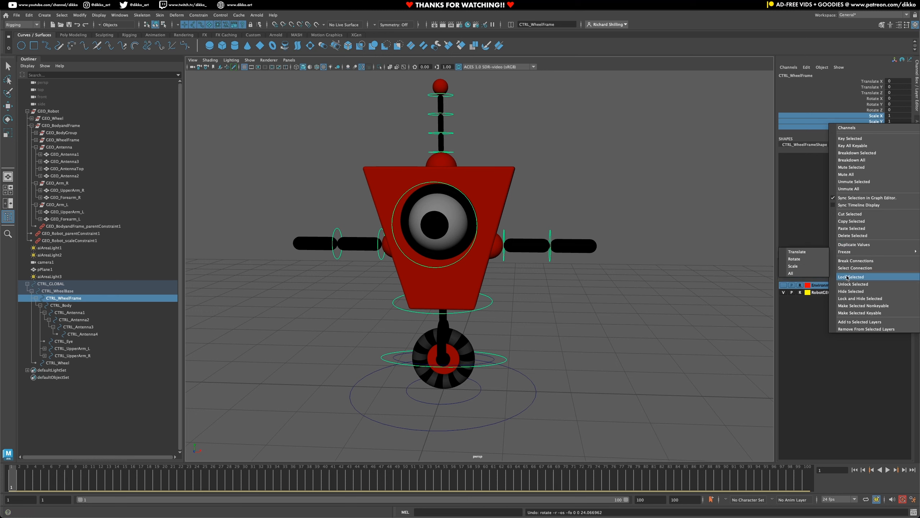
pyautogui.click(860, 298)
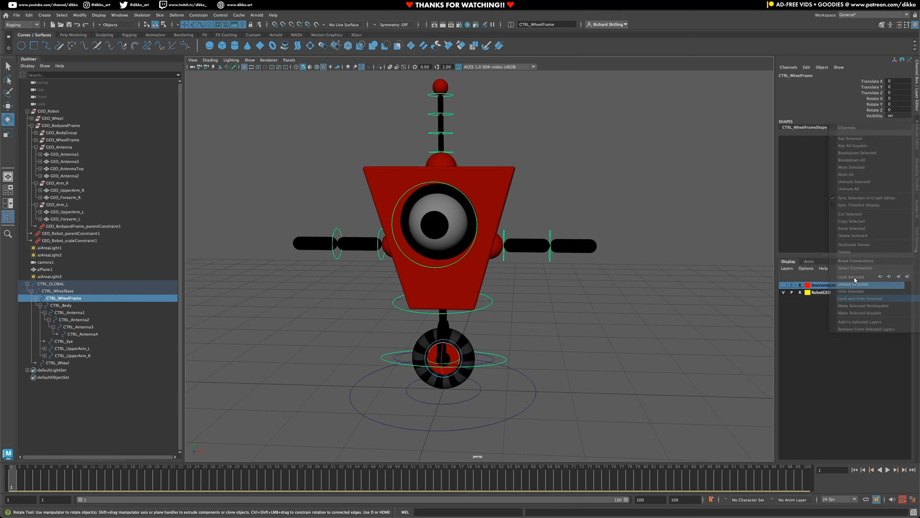
pyautogui.click(875, 104)
pyautogui.keyDown('shift'); pyautogui.click(875, 82); pyautogui.keyUp('shift')
pyautogui.rightClick(875, 84)
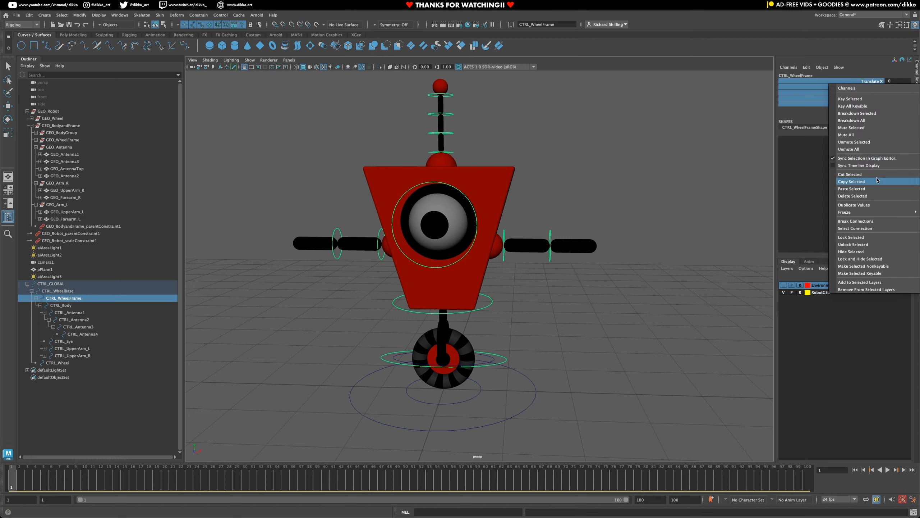
pyautogui.click(857, 260)
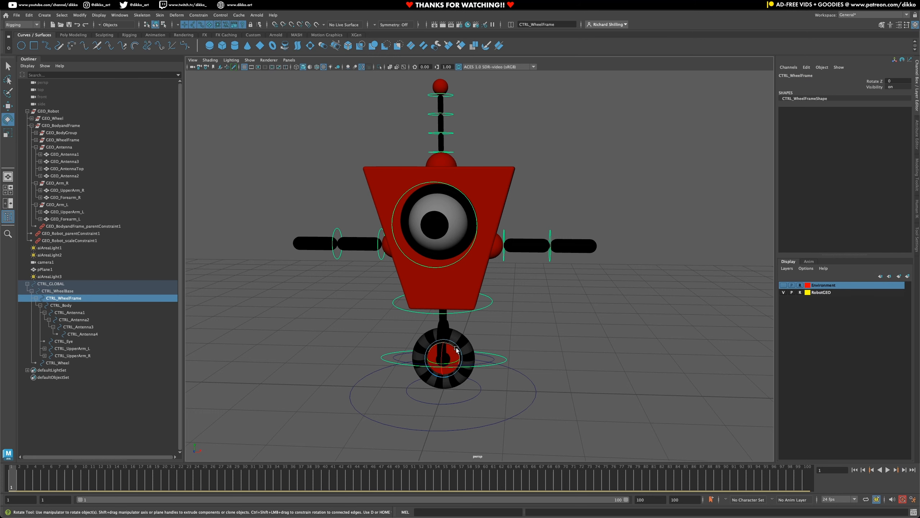
# Step: Test rotating CTRL_WheelFrame and CTRL_Wheel about Z in turn, undoing each trial
pyautogui.moveTo(456, 348); pyautogui.dragTo(471, 329)
pyautogui.hotkey('ctrl', 'z')
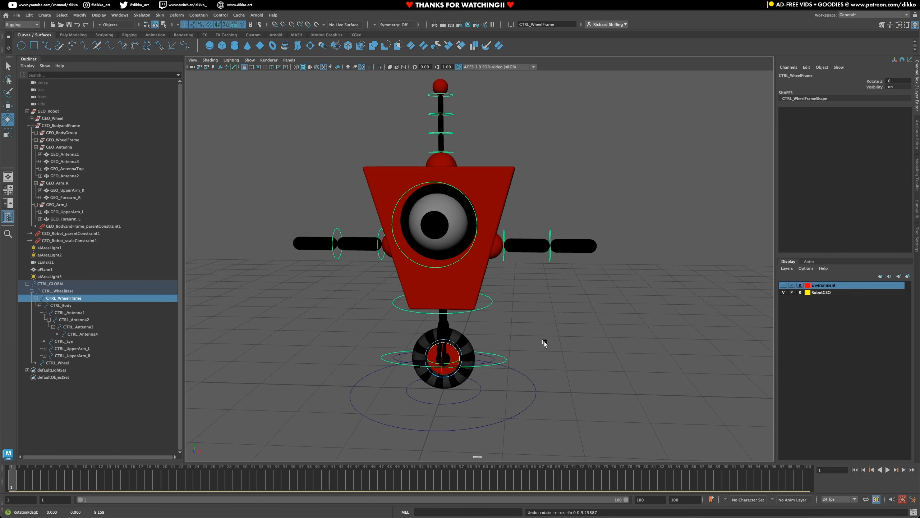
pyautogui.click(490, 360)
pyautogui.click(491, 359)
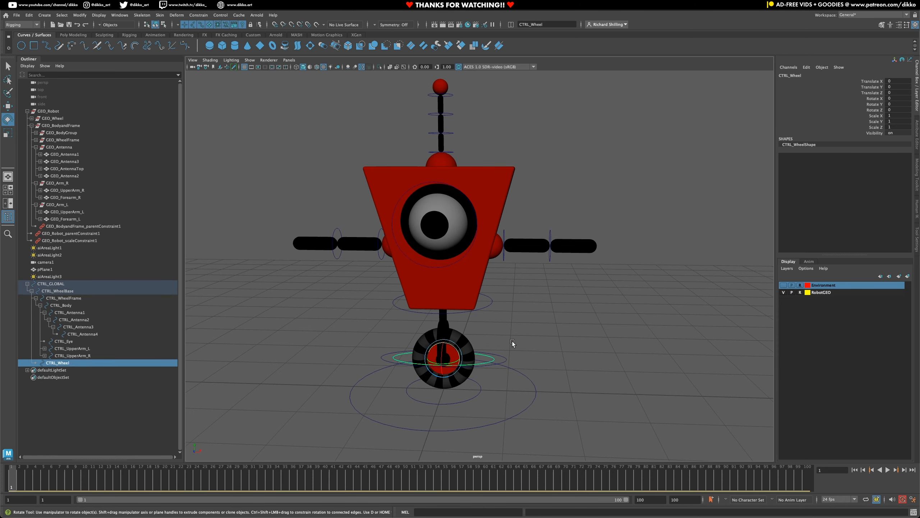
pyautogui.moveTo(454, 348); pyautogui.dragTo(487, 286)
pyautogui.hotkey('ctrl', 'z')
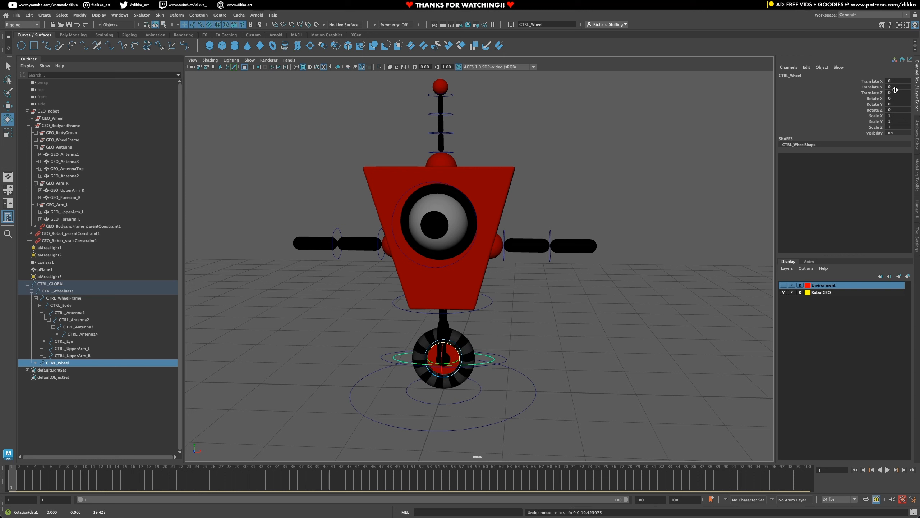
# Step: Lock and hide all scale and translate channels plus Rotate X and Rotate Y on CTRL_Wheel
pyautogui.moveTo(875, 116); pyautogui.dragTo(875, 127)
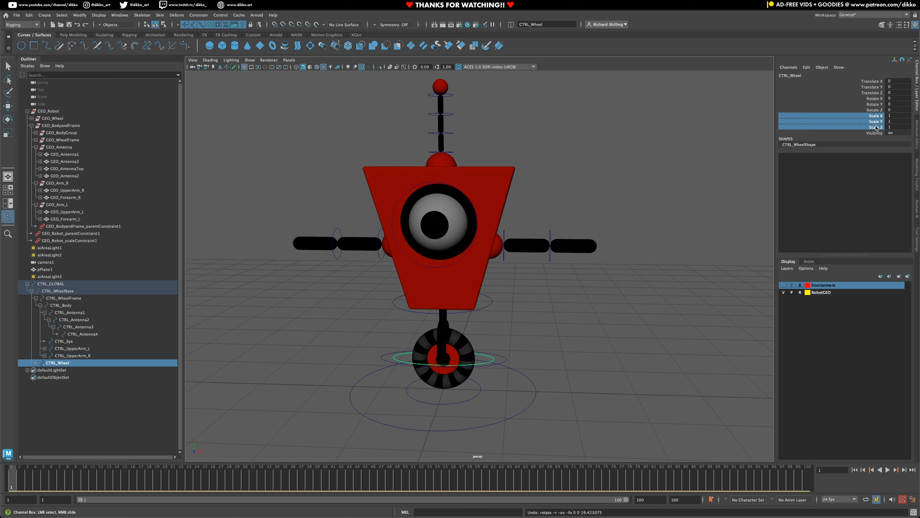
pyautogui.rightClick(875, 127)
pyautogui.moveTo(850, 255)
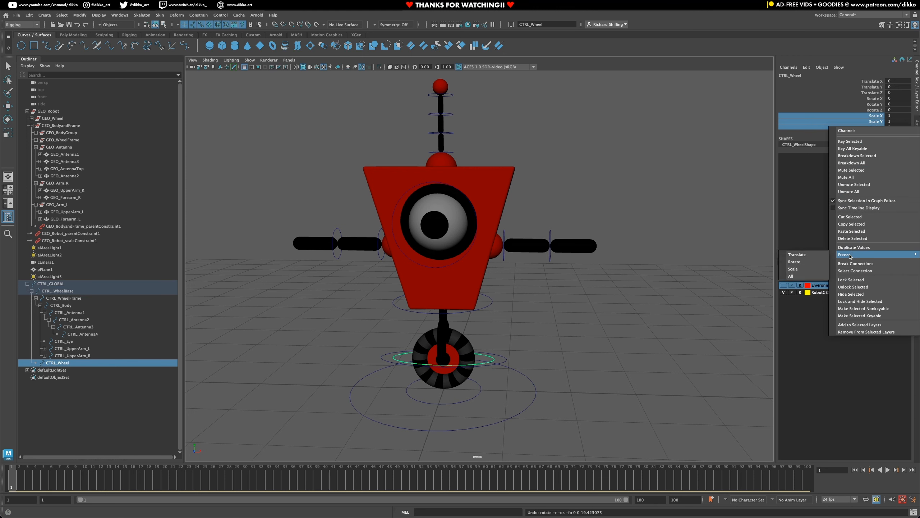
pyautogui.click(850, 301)
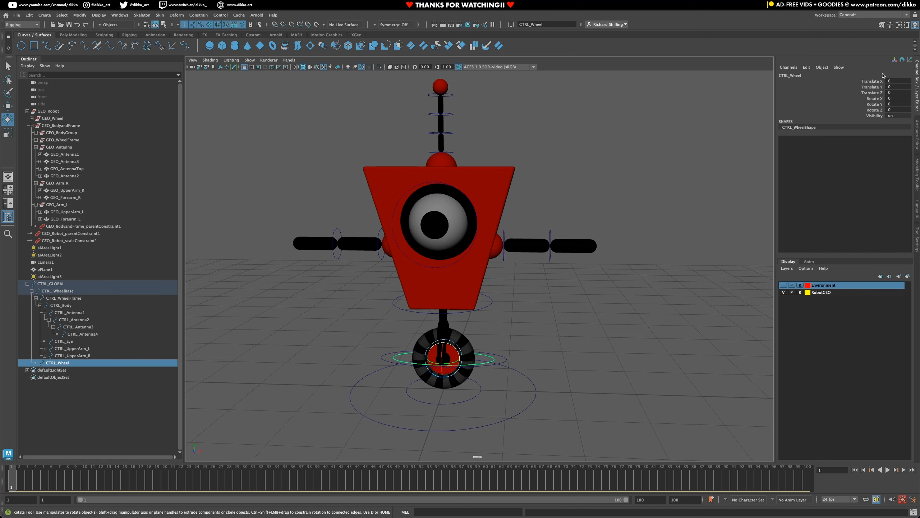
pyautogui.moveTo(878, 81); pyautogui.dragTo(879, 104)
pyautogui.rightClick(878, 104)
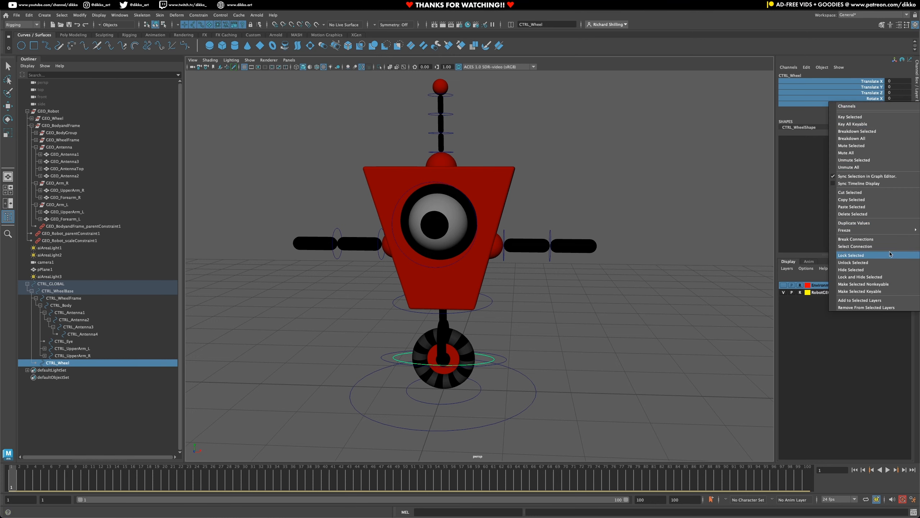
pyautogui.click(872, 277)
pyautogui.press('e')
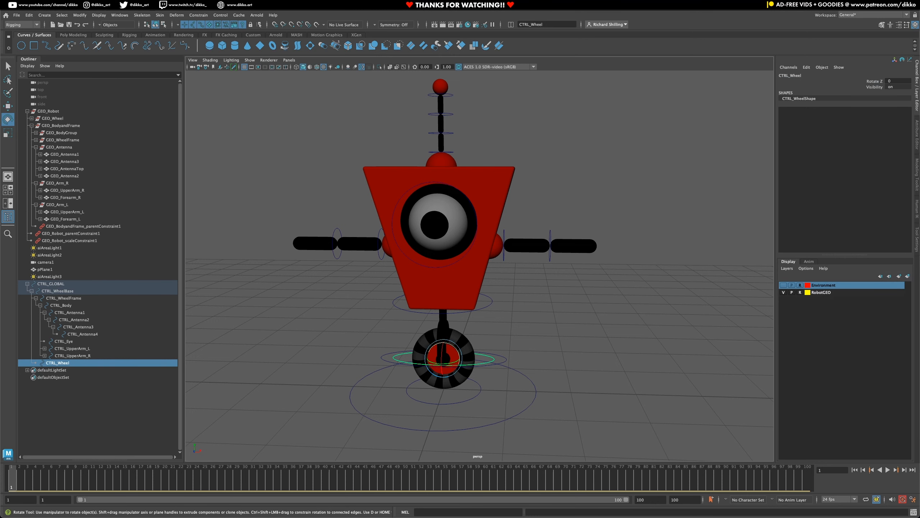
# Step: Test rotating, moving and uniformly scaling CTRL_WheelBase, undoing each trial
pyautogui.press('Up')
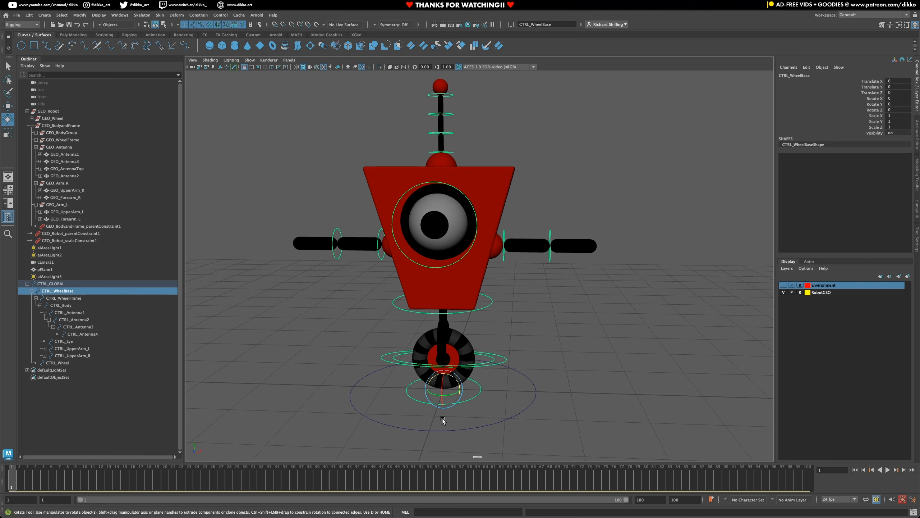
pyautogui.moveTo(453, 394); pyautogui.dragTo(444, 363)
pyautogui.hotkey('ctrl', 'z')
pyautogui.hotkey('ctrl', 'z')
pyautogui.press('w')
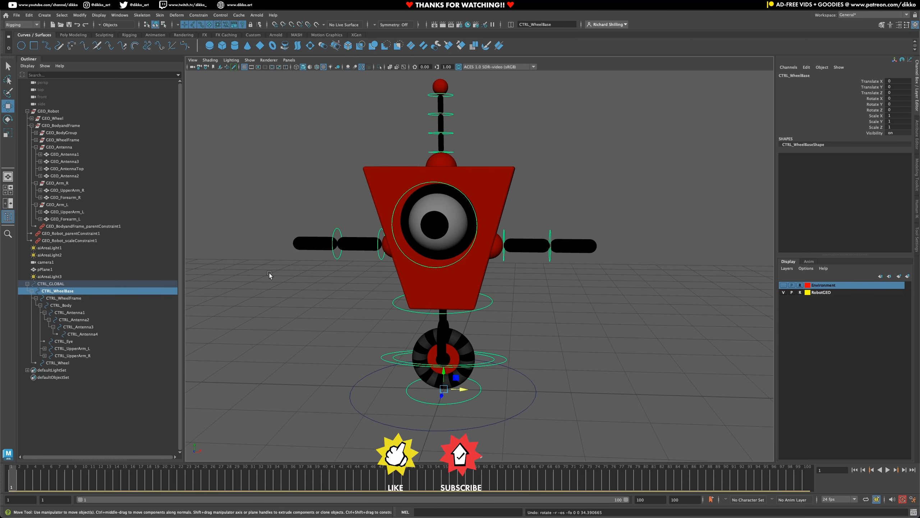
pyautogui.moveTo(448, 394); pyautogui.dragTo(413, 393)
pyautogui.hotkey('ctrl', 'z')
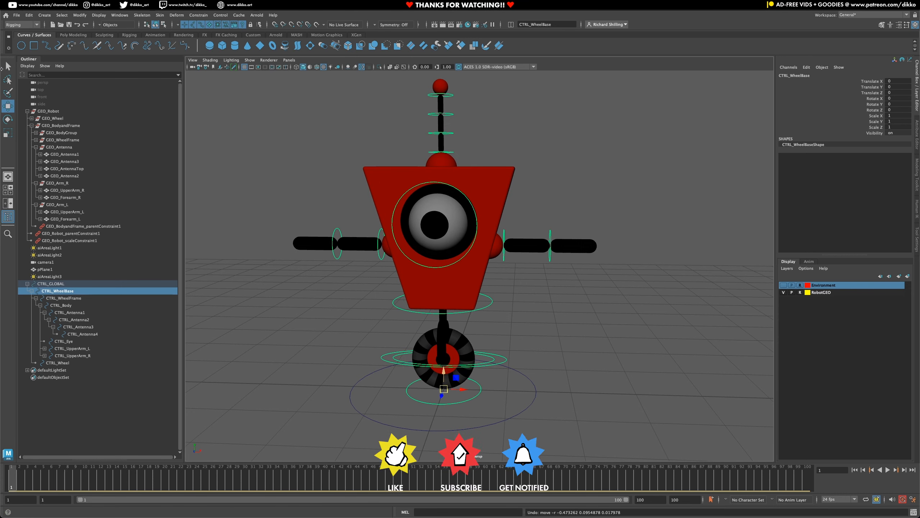
pyautogui.click(12, 133)
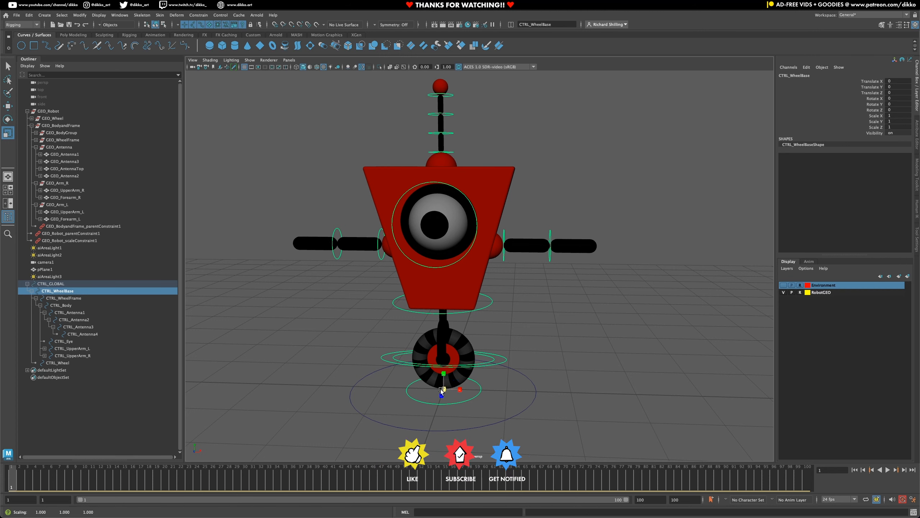
pyautogui.moveTo(443, 388); pyautogui.dragTo(486, 393)
pyautogui.hotkey('ctrl', 'z')
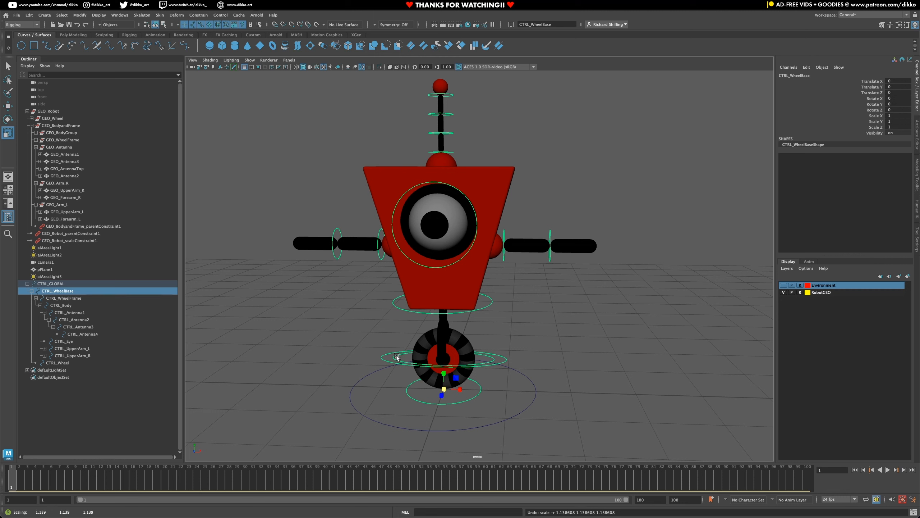
# Step: Test uniform scaling and moving on CTRL_Body, undoing each trial
pyautogui.click(414, 311)
pyautogui.click(414, 311)
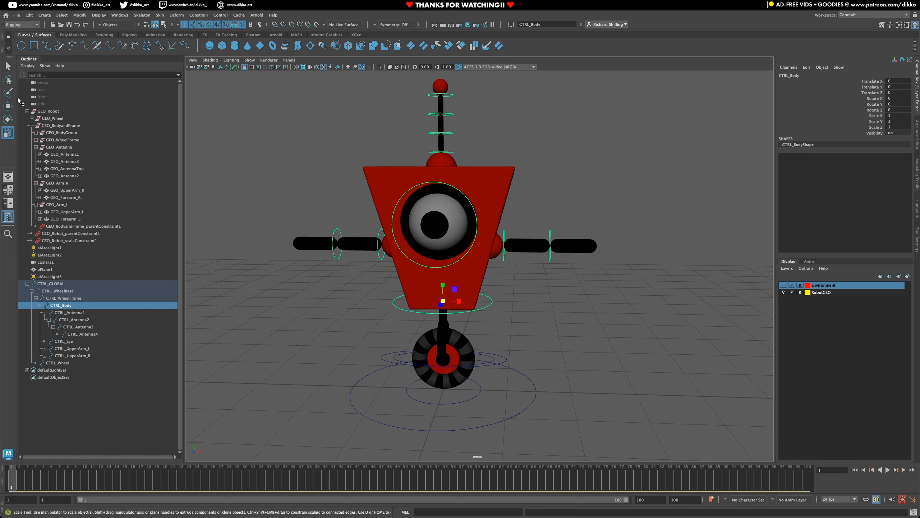
pyautogui.moveTo(446, 307); pyautogui.dragTo(590, 277)
pyautogui.hotkey('ctrl', 'z')
pyautogui.click(6, 108)
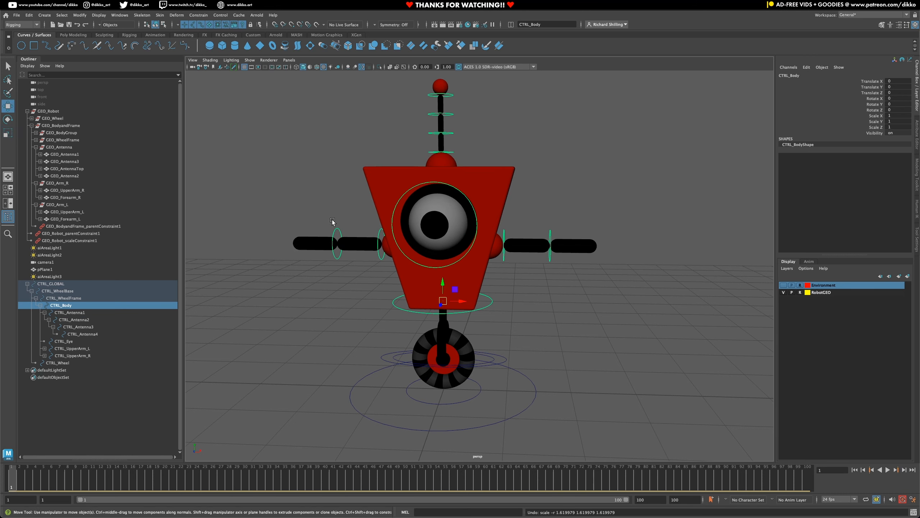
pyautogui.moveTo(437, 294); pyautogui.dragTo(620, 261)
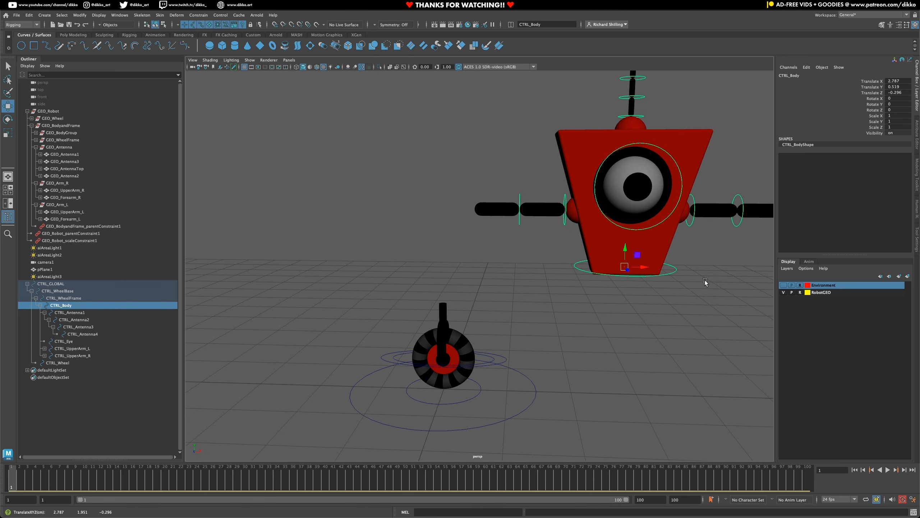
pyautogui.hotkey('ctrl', 'z')
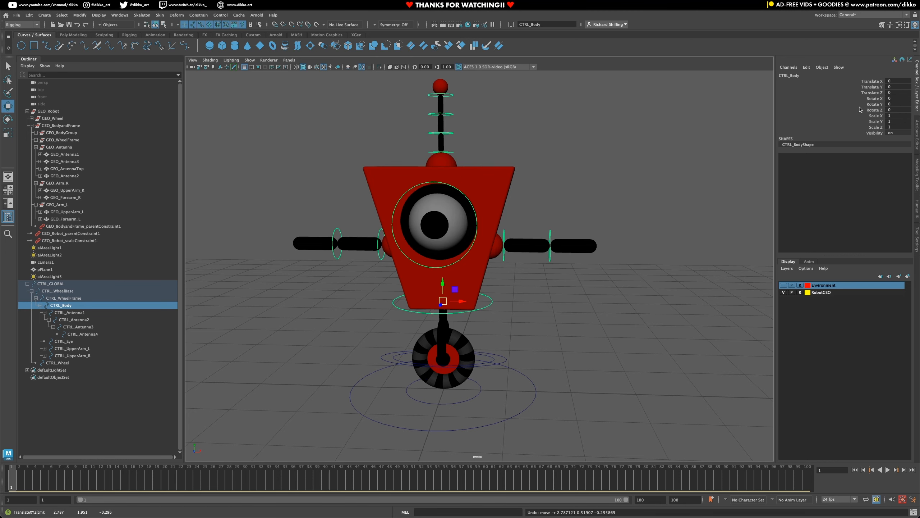
# Step: Lock and hide the Translate X/Y/Z and Scale X/Y/Z channels of CTRL_Body
pyautogui.moveTo(875, 84); pyautogui.dragTo(872, 93)
pyautogui.rightClick(830, 92)
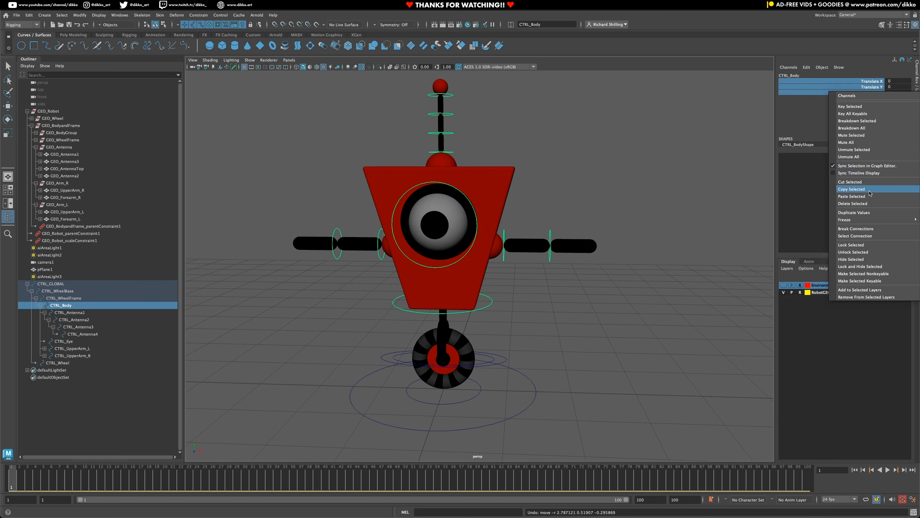
pyautogui.click(854, 274)
pyautogui.moveTo(874, 98); pyautogui.dragTo(874, 110)
pyautogui.rightClick(830, 111)
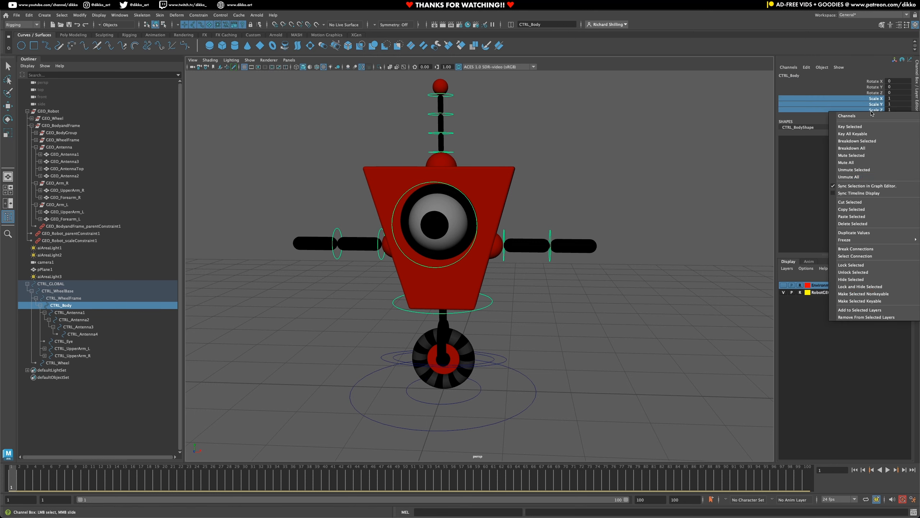
pyautogui.click(874, 289)
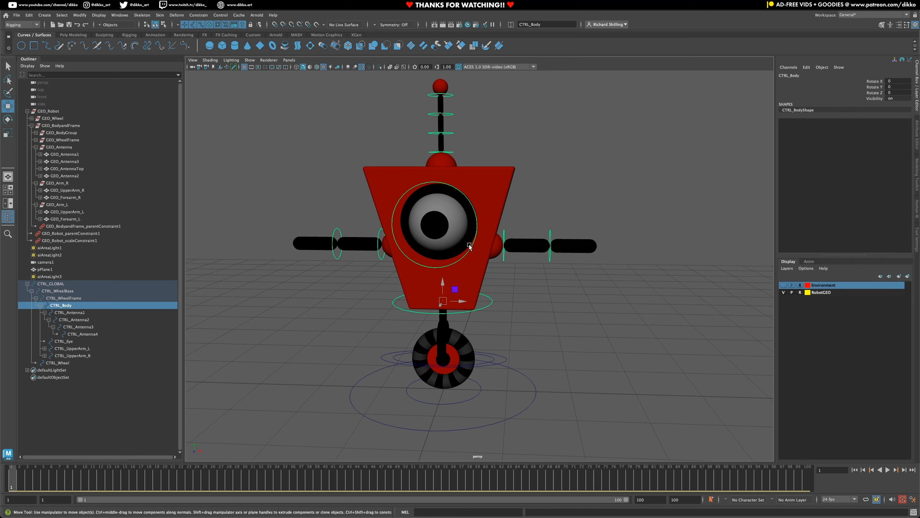
# Step: Test rotating CTRL_Eye and CTRL_UpperArm_R, undoing each trial
pyautogui.click(467, 257)
pyautogui.press('e')
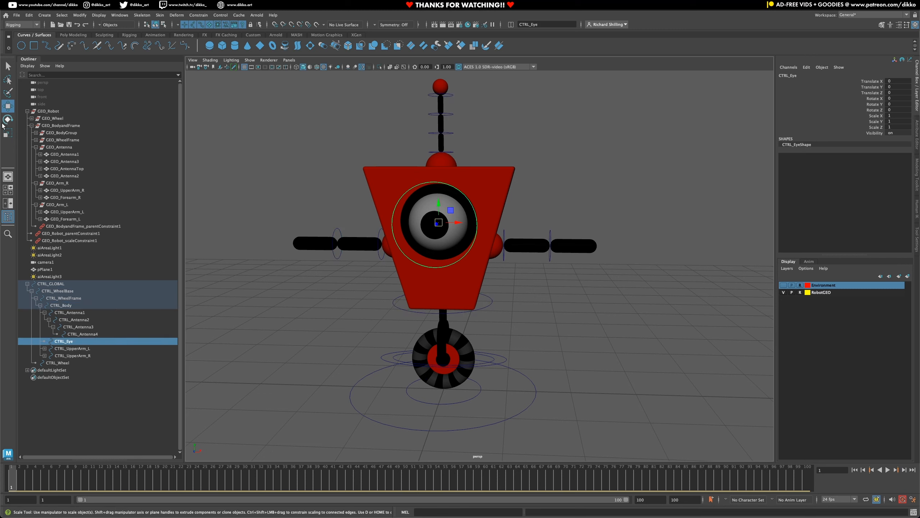
pyautogui.moveTo(417, 218); pyautogui.dragTo(440, 212)
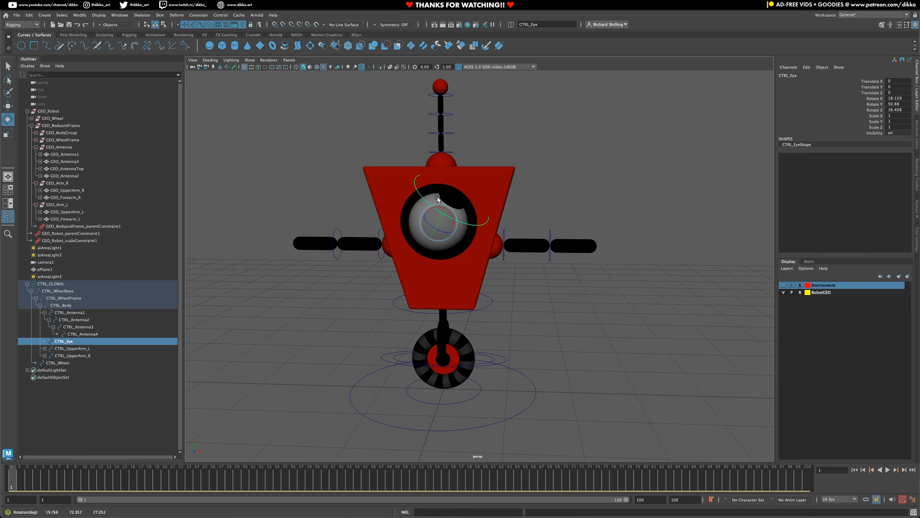
pyautogui.hotkey('ctrl', 'z')
pyautogui.click(337, 234)
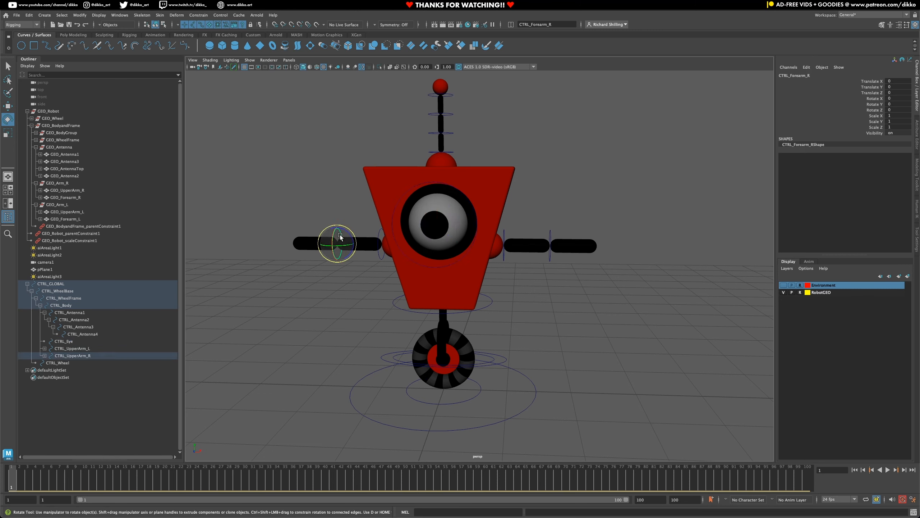
pyautogui.click(384, 259)
pyautogui.moveTo(384, 259); pyautogui.dragTo(375, 268)
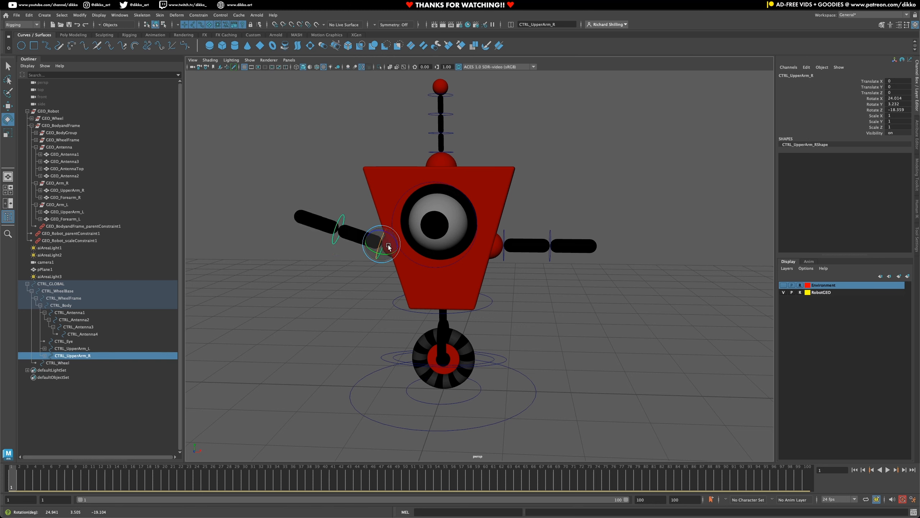
pyautogui.hotkey('ctrl', 'z')
# Step: Lock and hide the Scale X/Y/Z and Translate X/Y/Z channels on all antenna, eye, upper-arm and forearm controls together
pyautogui.moveTo(265, 81); pyautogui.dragTo(608, 255)
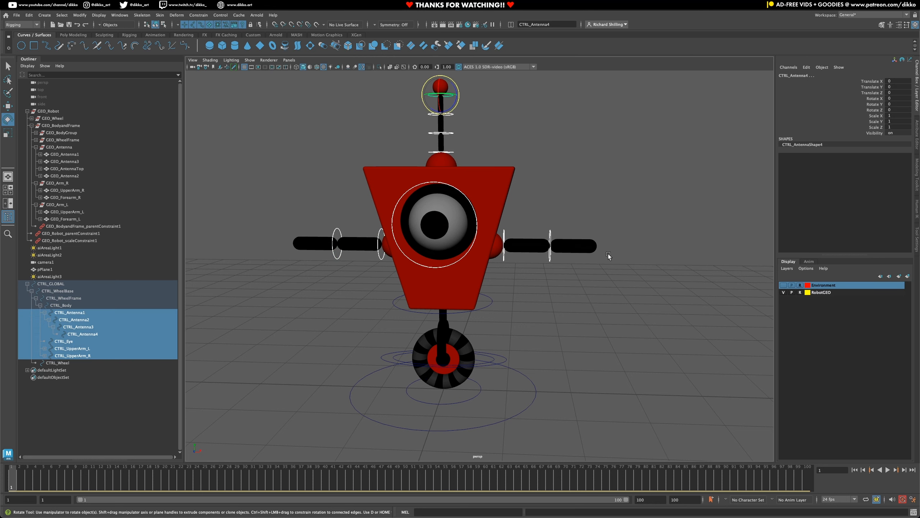
pyautogui.click(873, 122)
pyautogui.press('r')
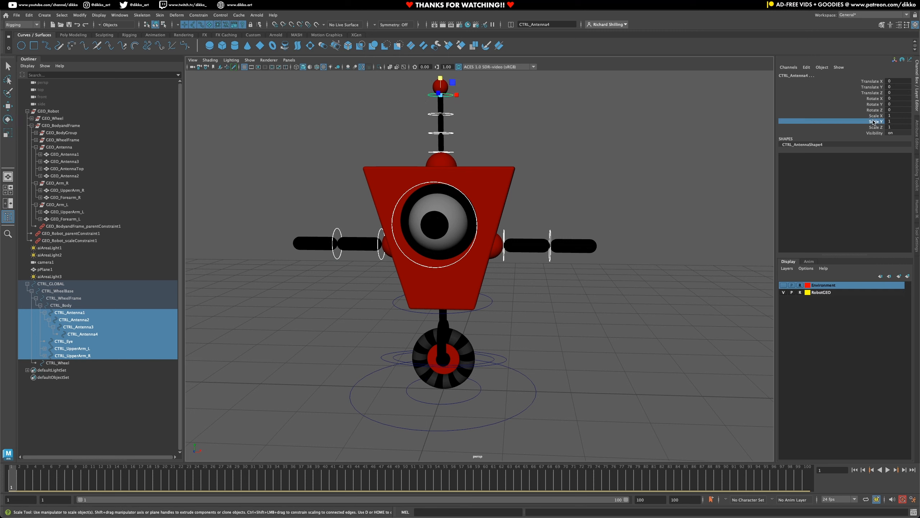
pyautogui.moveTo(874, 116); pyautogui.dragTo(873, 127)
pyautogui.rightClick(874, 127)
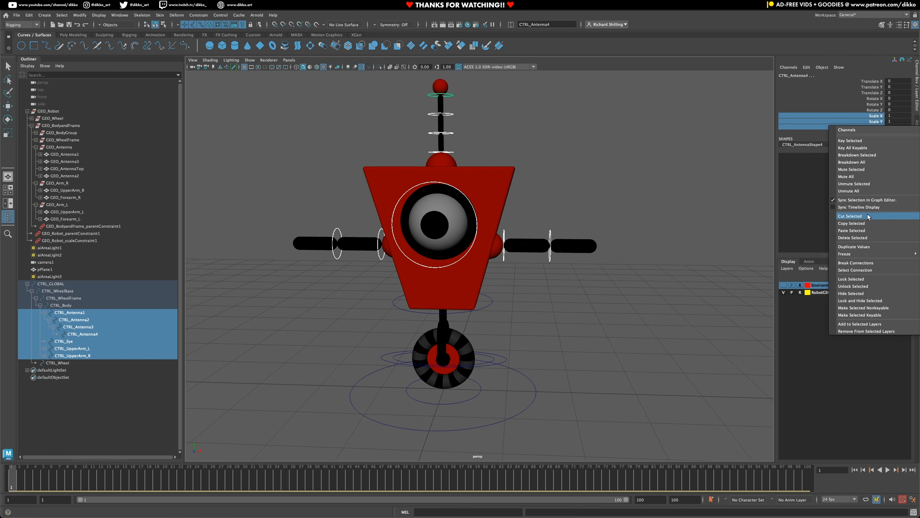
pyautogui.moveTo(861, 253)
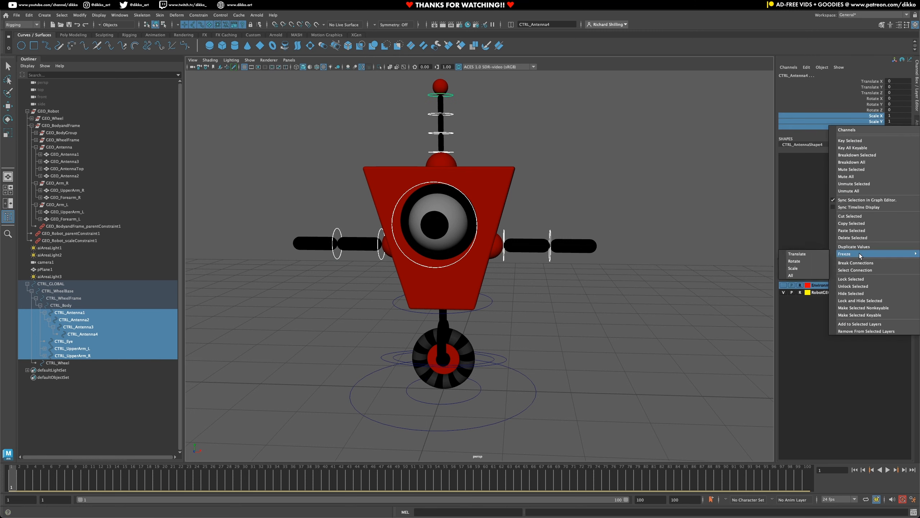
pyautogui.click(857, 299)
pyautogui.moveTo(877, 83); pyautogui.dragTo(877, 93)
pyautogui.rightClick(877, 93)
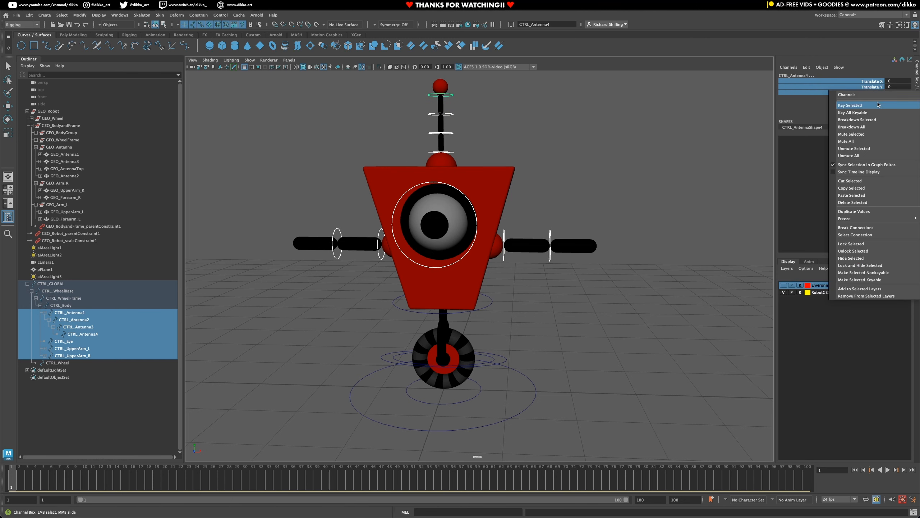
pyautogui.click(867, 265)
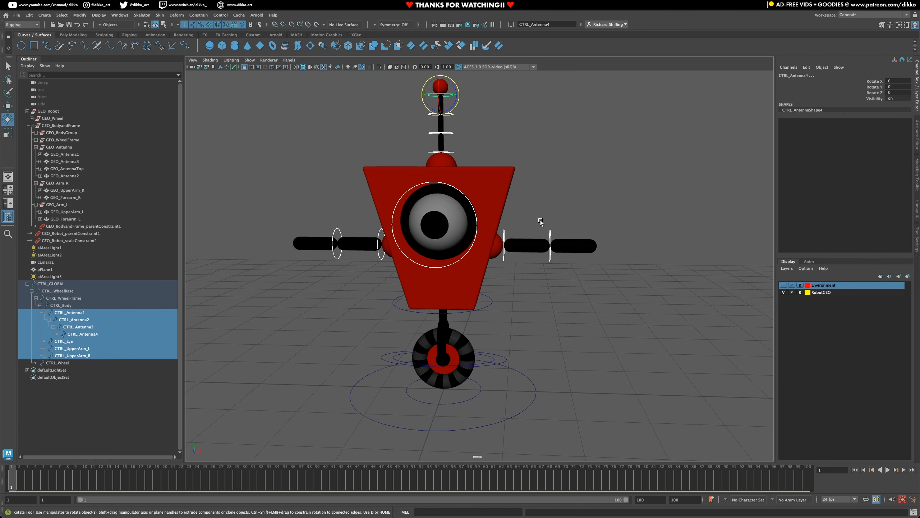
# Step: Check the left arm controls' channels, and test rotating all four antenna controls together, undoing the rotation
pyautogui.click(511, 166)
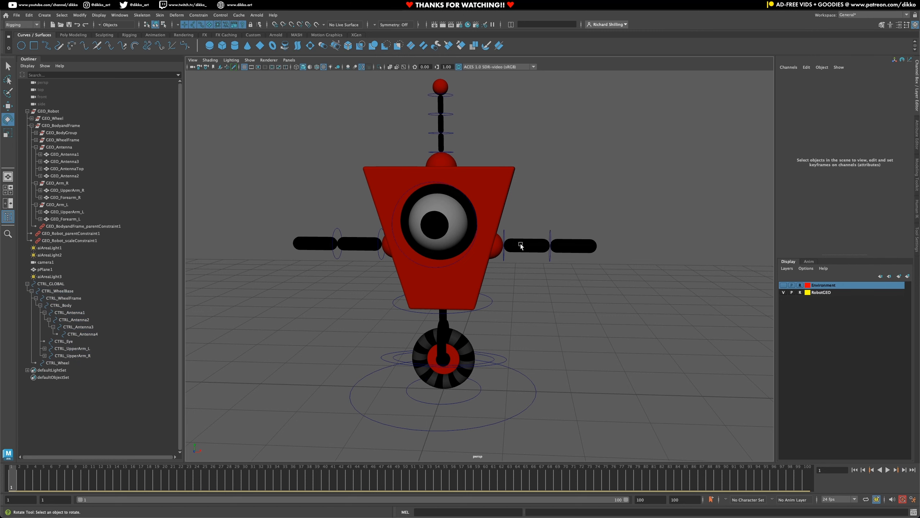
pyautogui.click(507, 258)
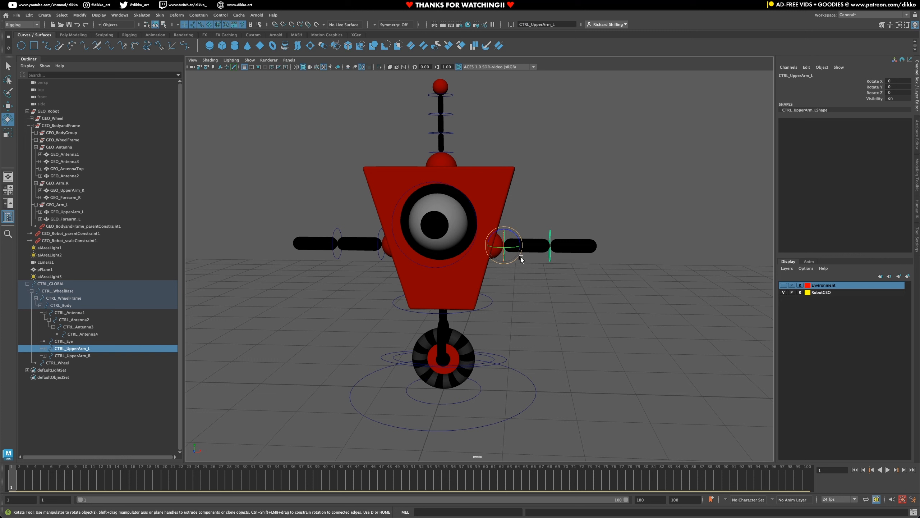
pyautogui.click(549, 258)
pyautogui.click(452, 152)
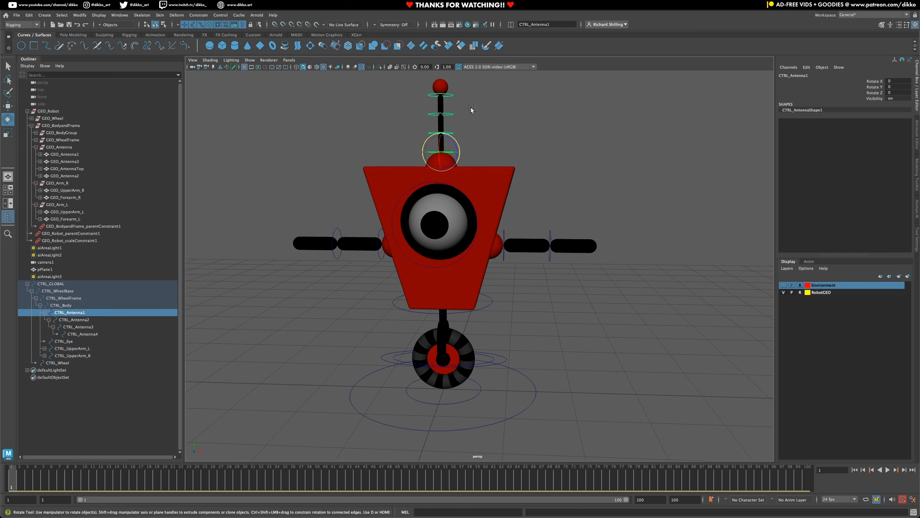
pyautogui.moveTo(473, 86); pyautogui.dragTo(450, 153)
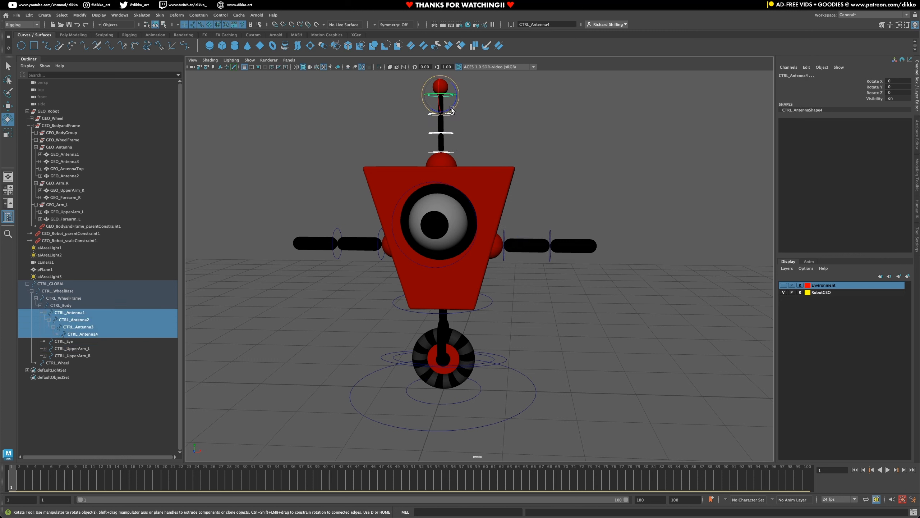
pyautogui.moveTo(452, 108); pyautogui.dragTo(459, 138)
pyautogui.hotkey('ctrl', 'z')
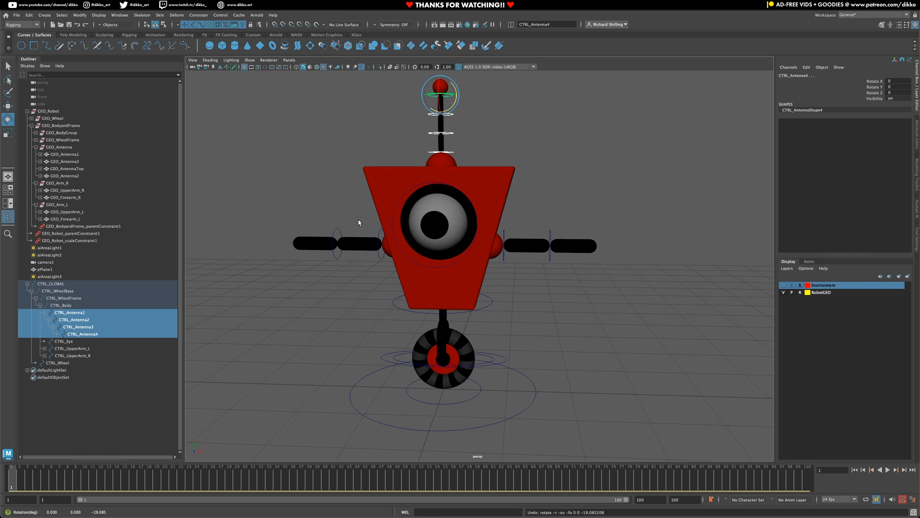
# Step: Test rotating CTRL_Forearm_R and CTRL_UpperArm_R, undoing each trial
pyautogui.click(333, 231)
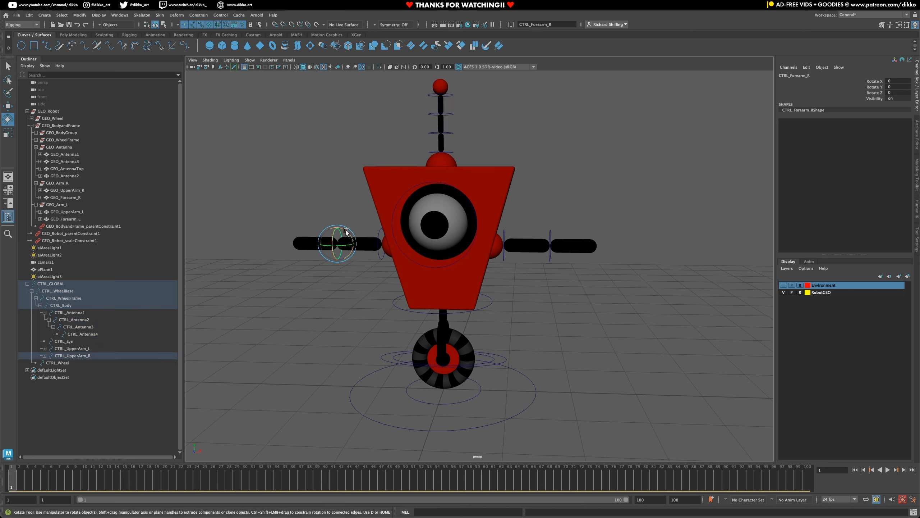
pyautogui.moveTo(346, 230); pyautogui.dragTo(385, 263)
pyautogui.hotkey('ctrl', 'z')
pyautogui.moveTo(394, 232)
pyautogui.mouseDown()
pyautogui.moveTo(404, 237)
pyautogui.moveTo(410, 228)
pyautogui.mouseUp()
pyautogui.hotkey('ctrl', 'z')
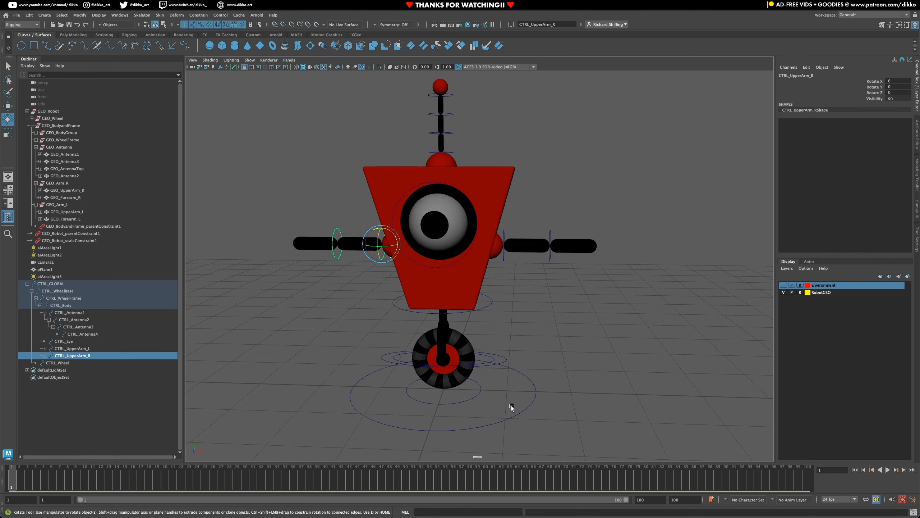
# Step: Test rotating, moving and scaling the whole robot with CTRL_GLOBAL, undoing each trial
pyautogui.moveTo(511, 409); pyautogui.dragTo(544, 432)
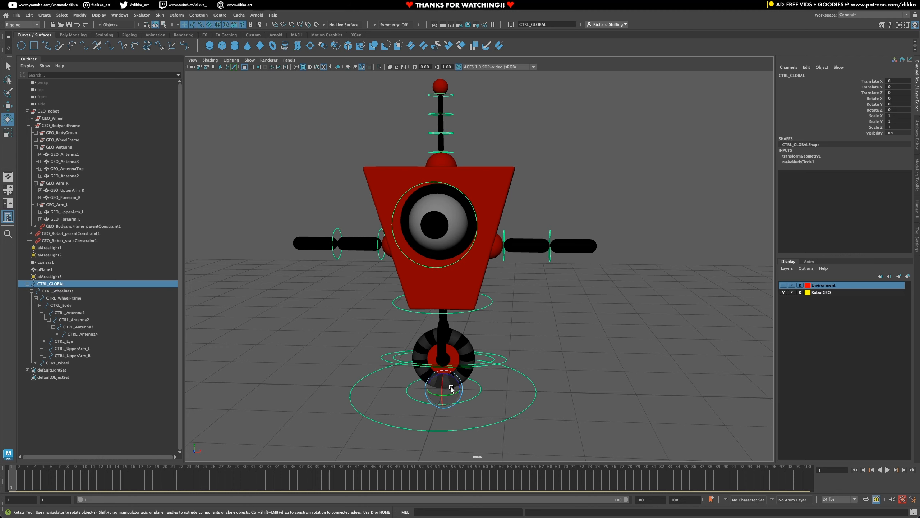
pyautogui.moveTo(454, 389)
pyautogui.mouseDown()
pyautogui.moveTo(437, 381)
pyautogui.moveTo(484, 378)
pyautogui.moveTo(496, 391)
pyautogui.moveTo(455, 382)
pyautogui.mouseUp()
pyautogui.hotkey('ctrl', 'z')
pyautogui.click(8, 105)
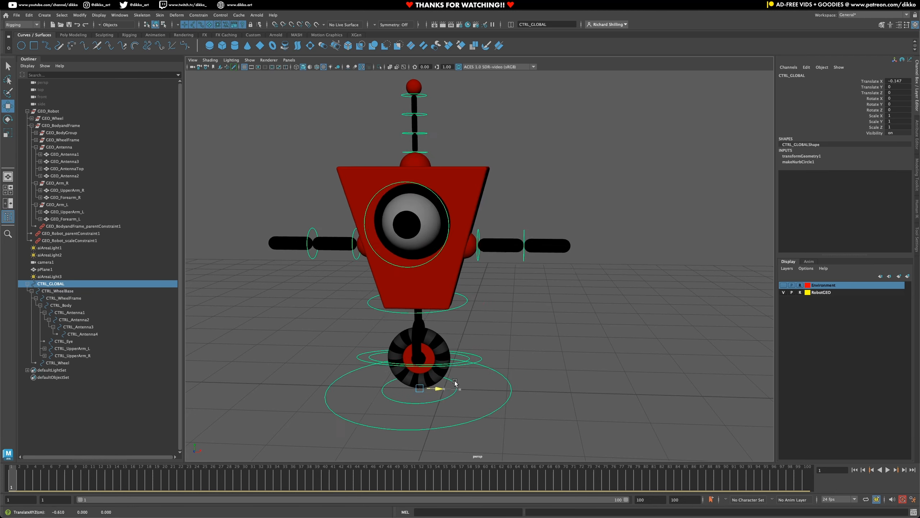
pyautogui.hotkey('ctrl', 'z')
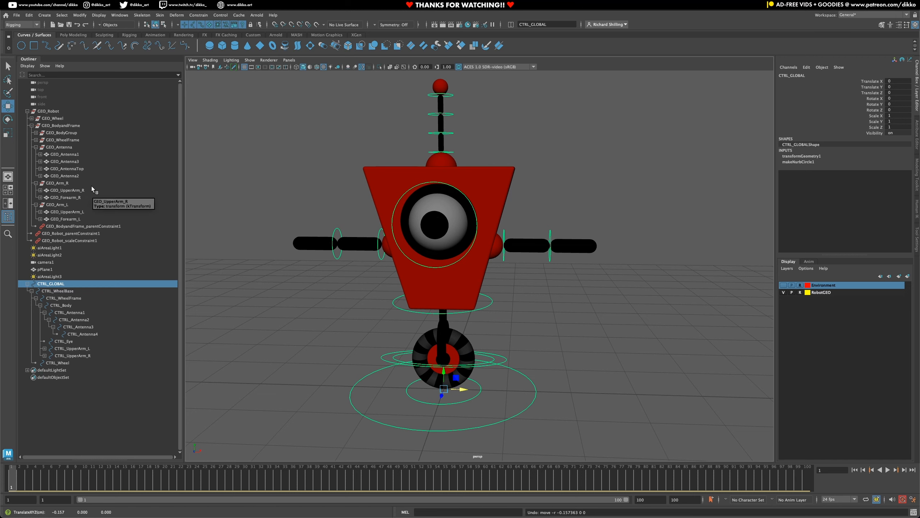
pyautogui.press('r')
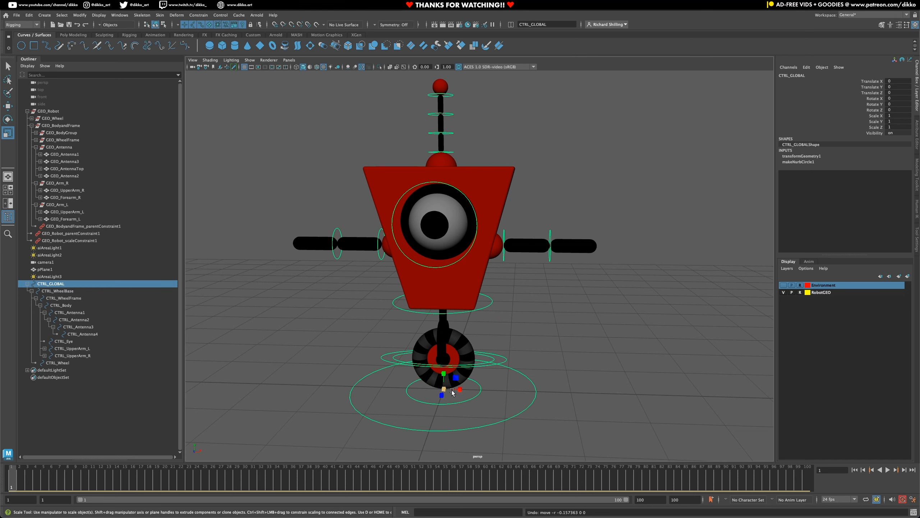
pyautogui.moveTo(452, 391)
pyautogui.mouseDown()
pyautogui.moveTo(514, 390)
pyautogui.moveTo(440, 394)
pyautogui.moveTo(462, 384)
pyautogui.moveTo(450, 388)
pyautogui.mouseUp()
# Step: Test moving, rotating and scaling CTRL_WheelBase, the control directly below CTRL_GLOBAL, undoing each trial
pyautogui.press('Down')
pyautogui.press('w')
pyautogui.hotkey('ctrl', 'z')
pyautogui.press('e')
pyautogui.hotkey('ctrl', 'z')
pyautogui.press('r')
pyautogui.hotkey('ctrl', 'z')
# Step: Test rotating CTRL_WheelFrame and CTRL_Body, undoing each trial
pyautogui.click(499, 364)
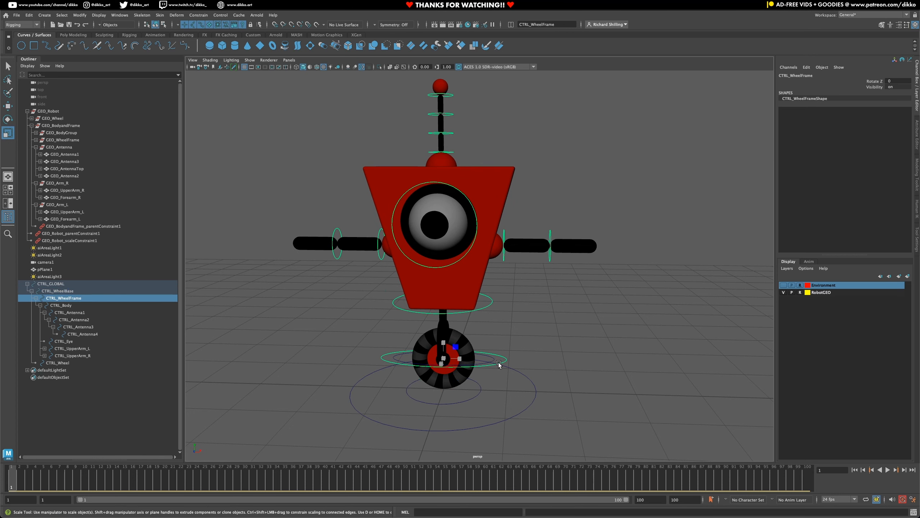
pyautogui.press('e')
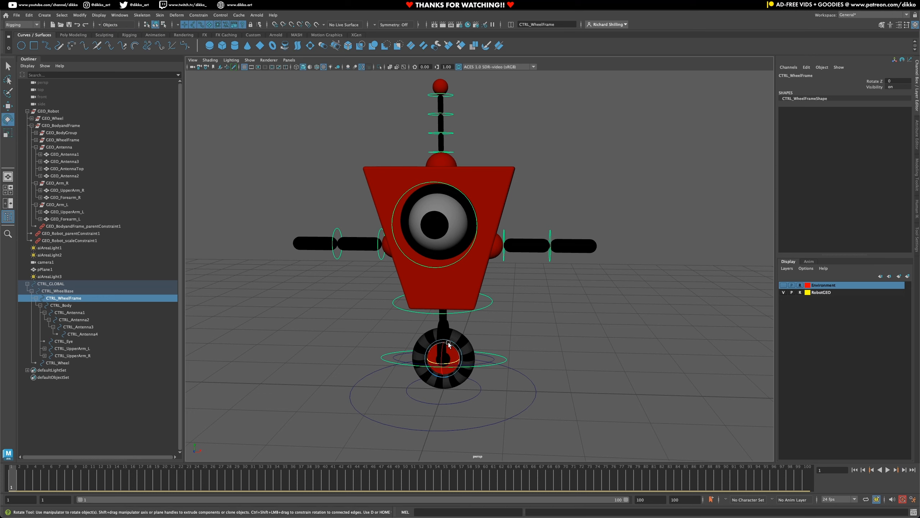
pyautogui.moveTo(461, 357); pyautogui.dragTo(468, 288)
pyautogui.hotkey('ctrl', 'z')
pyautogui.click(481, 364)
pyautogui.click(486, 305)
pyautogui.hotkey('ctrl', 'z')
pyautogui.hotkey('ctrl', 'z')
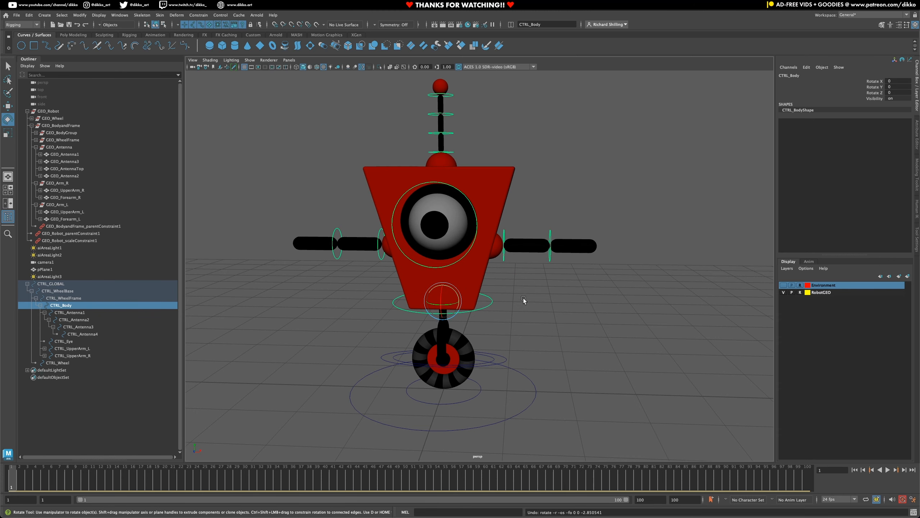
# Step: Test rotating CTRL_Eye around different axes, undoing each rotation
pyautogui.keyDown('alt'); pyautogui.moveTo(523, 300); pyautogui.dragTo(524, 366); pyautogui.keyUp('alt')
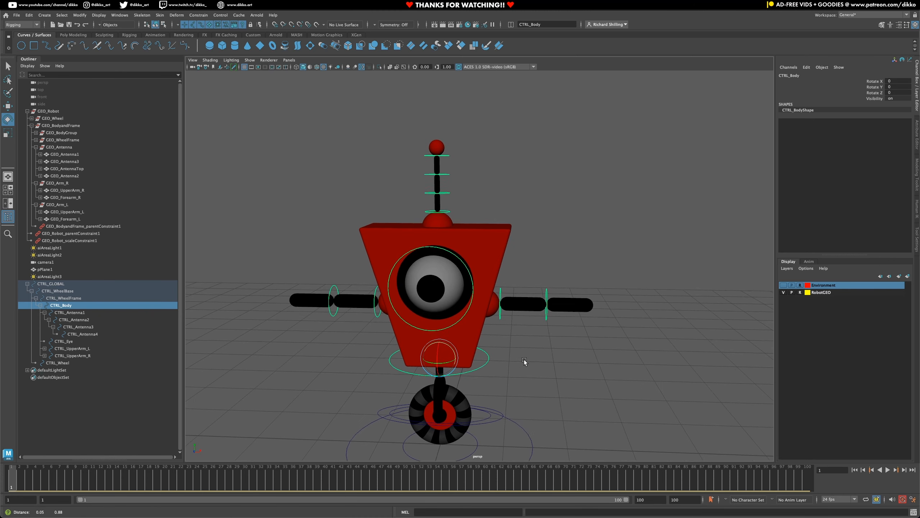
pyautogui.click(456, 326)
pyautogui.moveTo(443, 286); pyautogui.dragTo(430, 267)
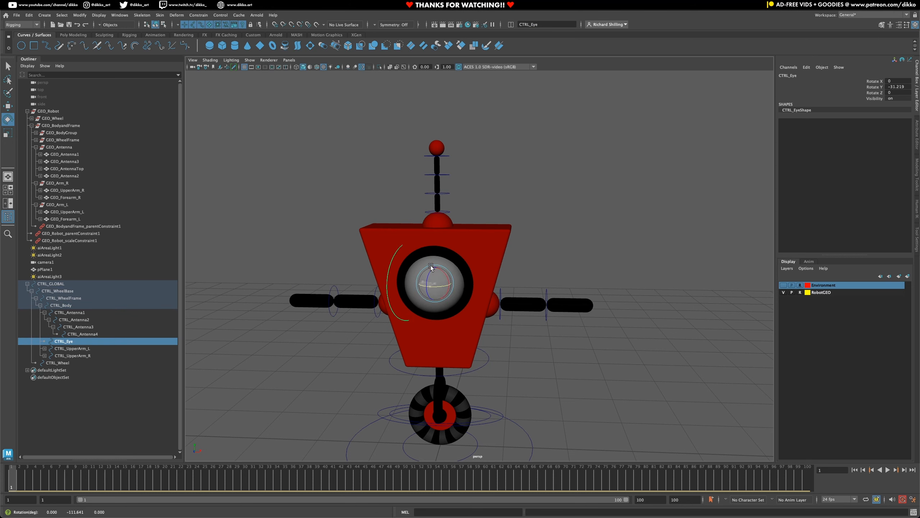
pyautogui.hotkey('ctrl', 'z')
pyautogui.hotkey('ctrl', 'z')
pyautogui.hotkey('ctrl', 'z')
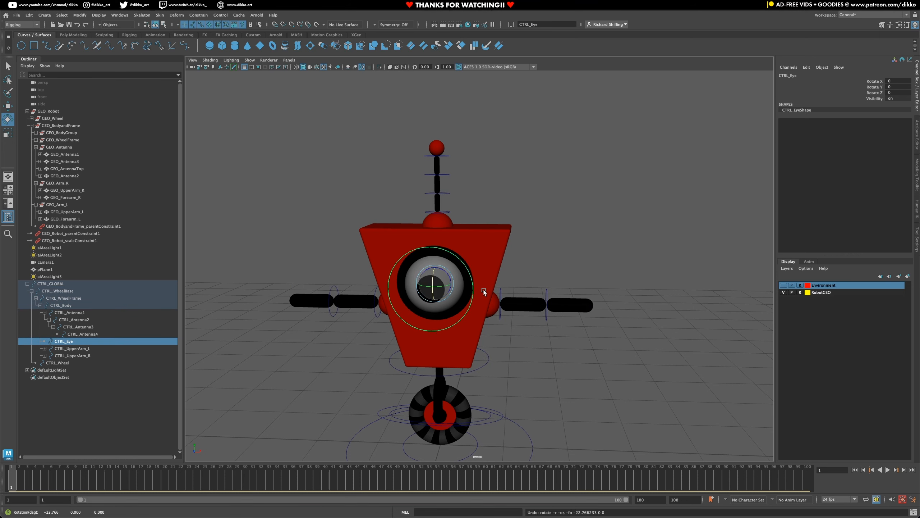
# Step: Test rotating CTRL_UpperArm_L and the group of antenna controls, undoing each trial
pyautogui.click(497, 311)
pyautogui.moveTo(503, 302); pyautogui.dragTo(517, 279)
pyautogui.hotkey('ctrl', 'z')
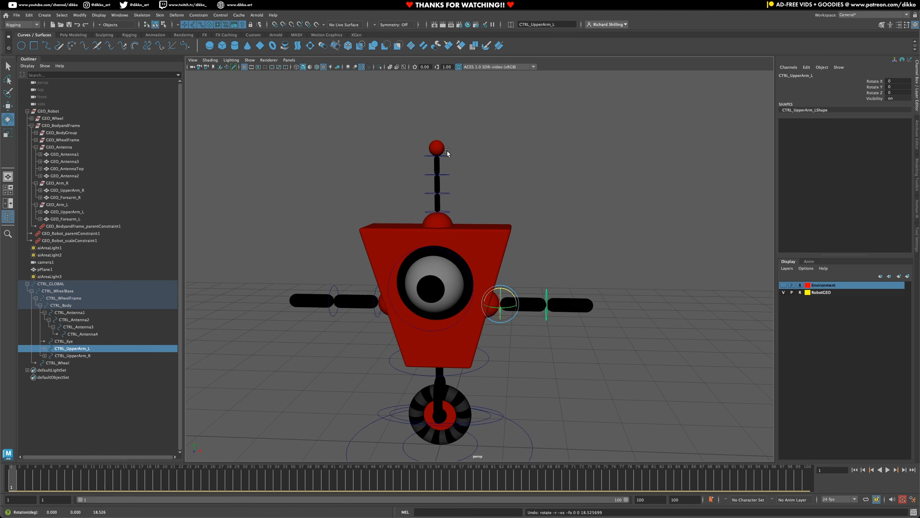
pyautogui.moveTo(448, 153); pyautogui.dragTo(449, 217)
pyautogui.moveTo(453, 162); pyautogui.dragTo(464, 187)
pyautogui.hotkey('ctrl', 'z')
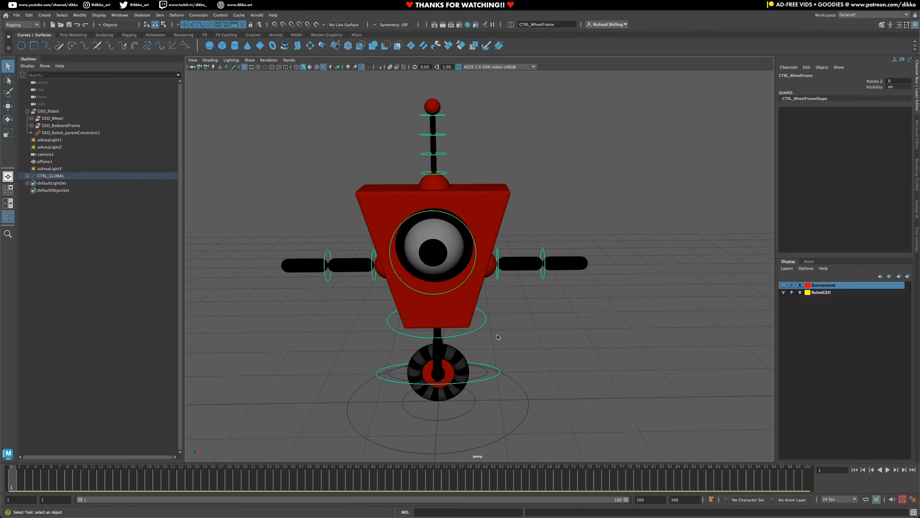
pyautogui.keyDown('alt'); pyautogui.moveTo(508, 370); pyautogui.dragTo(516, 345); pyautogui.keyUp('alt')
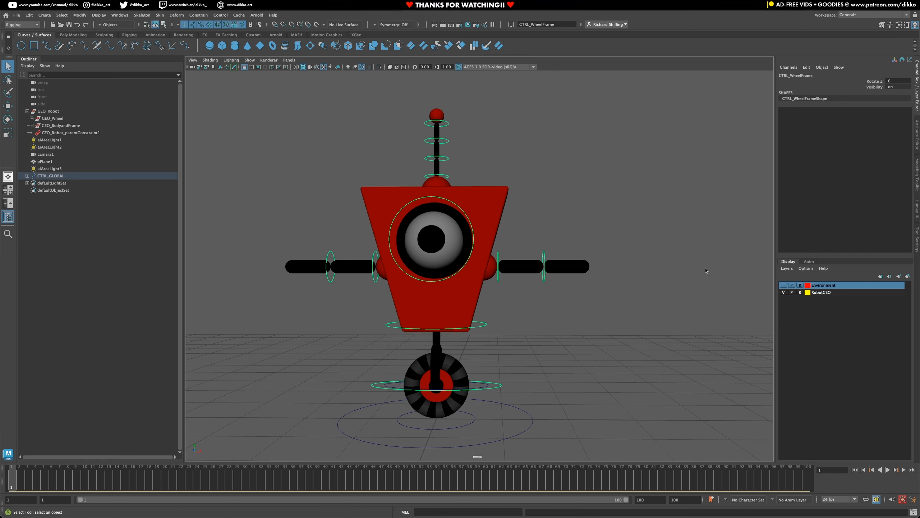
pyautogui.click(600, 390)
pyautogui.click(494, 387)
pyautogui.keyDown('alt'); pyautogui.moveTo(502, 383); pyautogui.dragTo(502, 391); pyautogui.keyUp('alt')
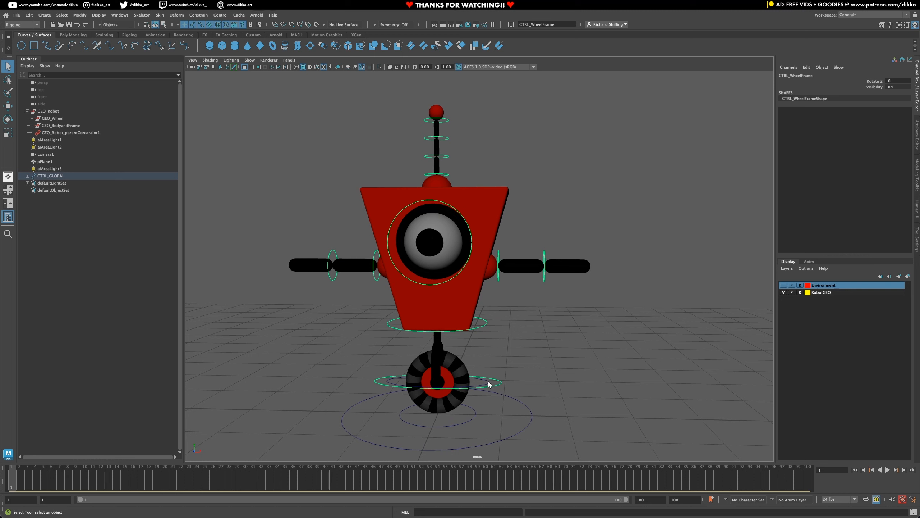
pyautogui.click(486, 326)
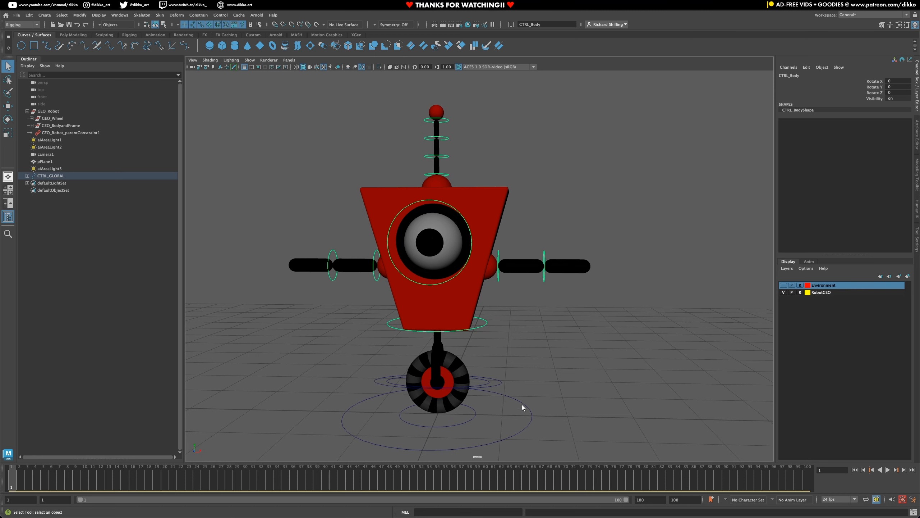
pyautogui.click(460, 423)
# Step: Enable drawing overrides on the CTRL_GLOBAL curve's shape and set its index color to green
pyautogui.click(526, 417)
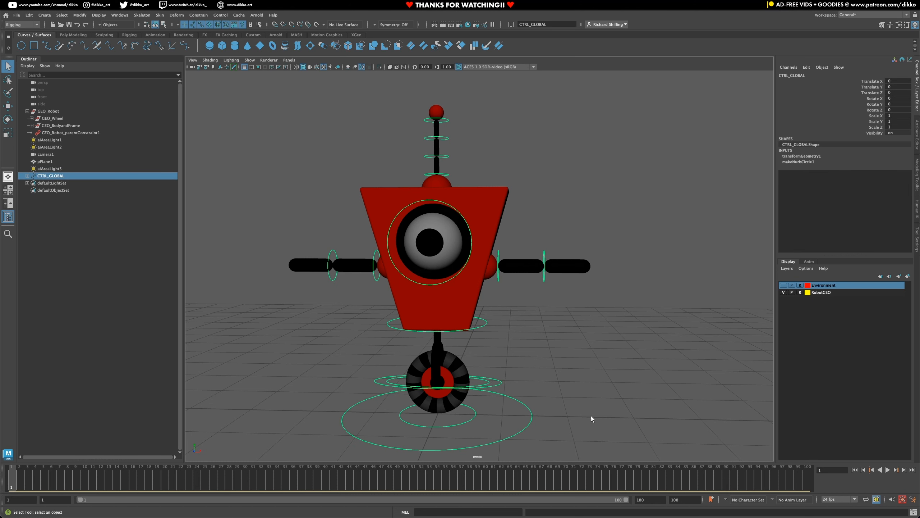
pyautogui.click(917, 144)
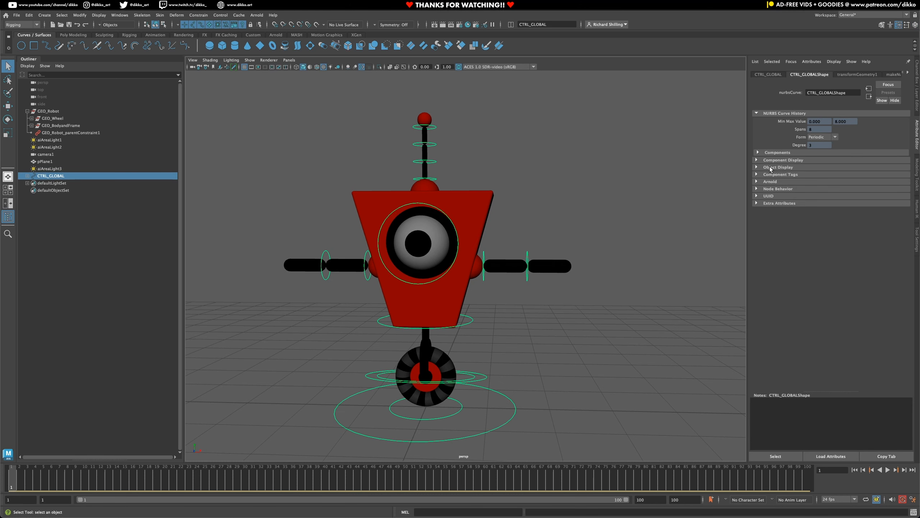
pyautogui.click(757, 167)
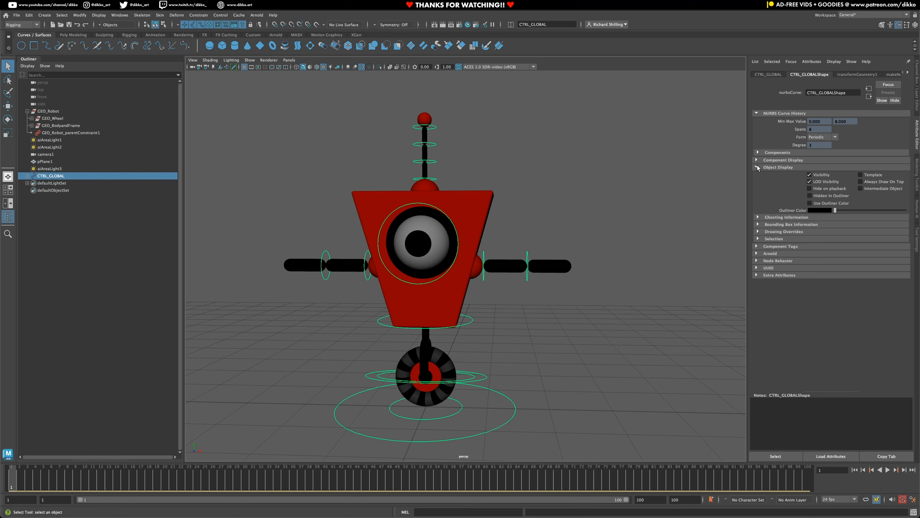
pyautogui.click(771, 232)
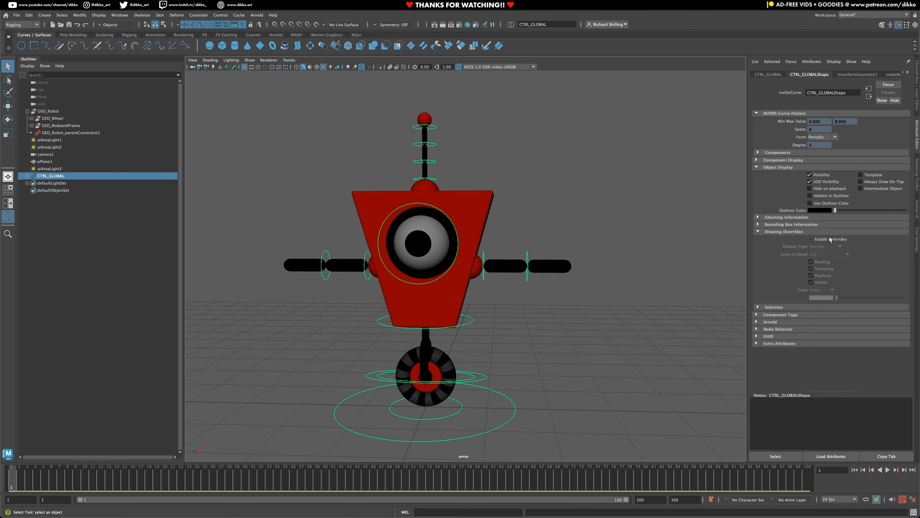
pyautogui.click(810, 240)
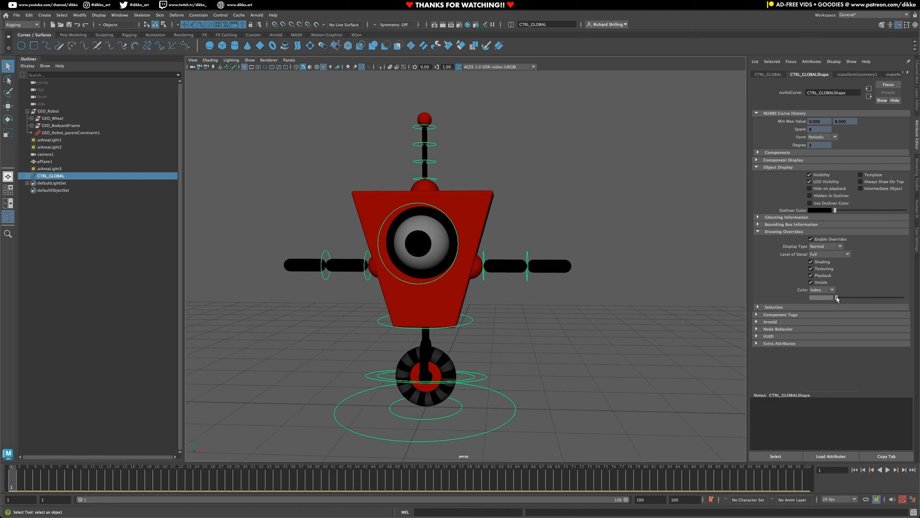
pyautogui.moveTo(837, 298); pyautogui.dragTo(866, 297)
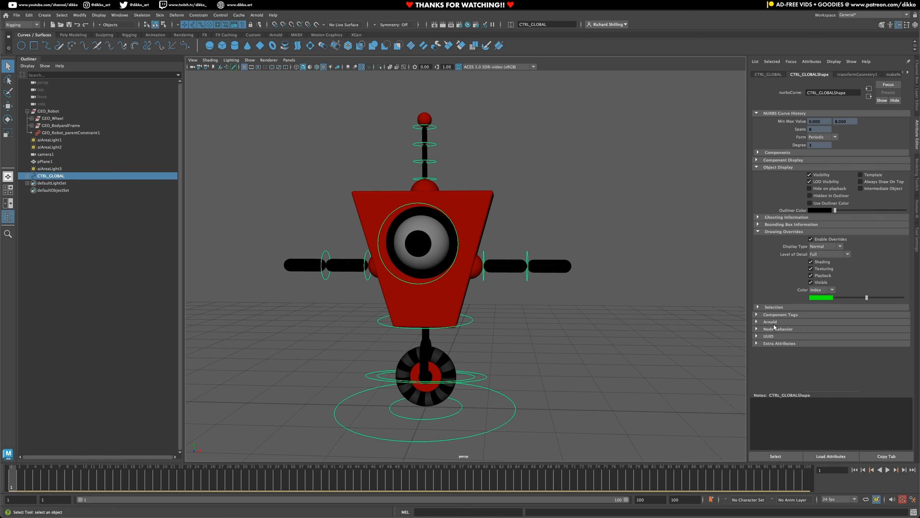
# Step: Enable drawing overrides on CTRL_WheelBase, the small circle inside the global control, and set its index color to yellow
pyautogui.click(434, 425)
pyautogui.click(518, 409)
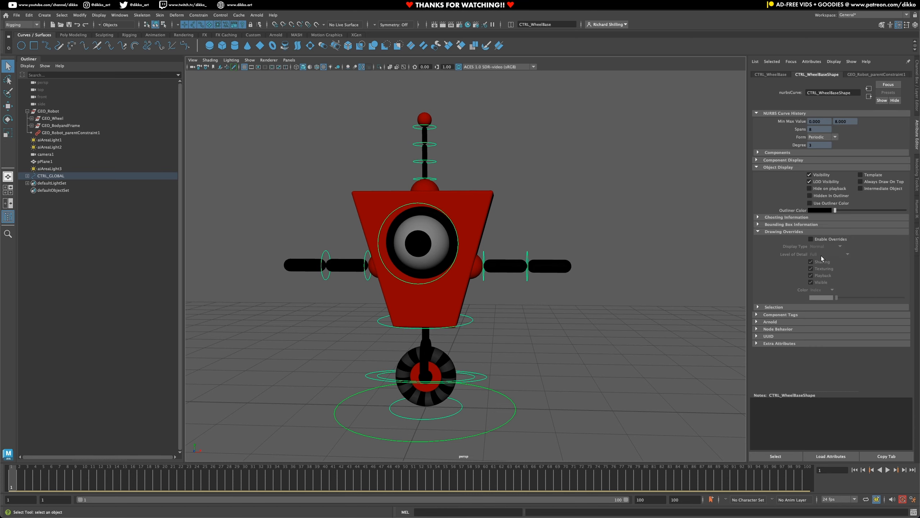
pyautogui.click(821, 241)
pyautogui.moveTo(840, 301); pyautogui.dragTo(882, 298)
pyautogui.click(498, 372)
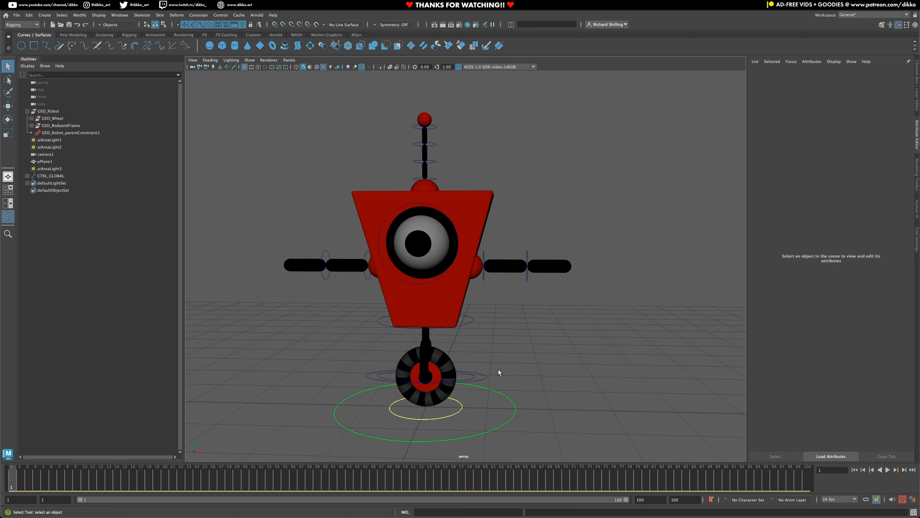
# Step: Enable drawing overrides on the CTRL_Wheel curve's shape and set its index color to red
pyautogui.click(468, 375)
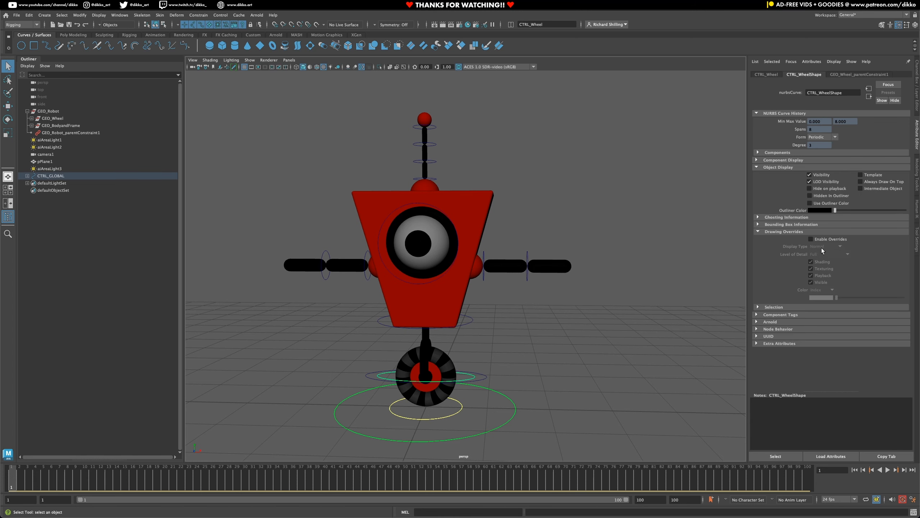
pyautogui.click(816, 238)
pyautogui.moveTo(843, 296); pyautogui.dragTo(865, 295)
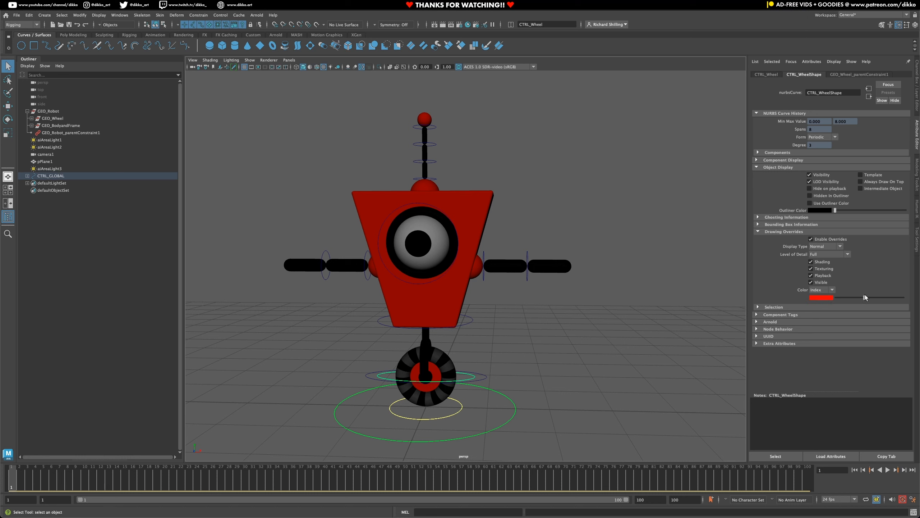
pyautogui.click(495, 367)
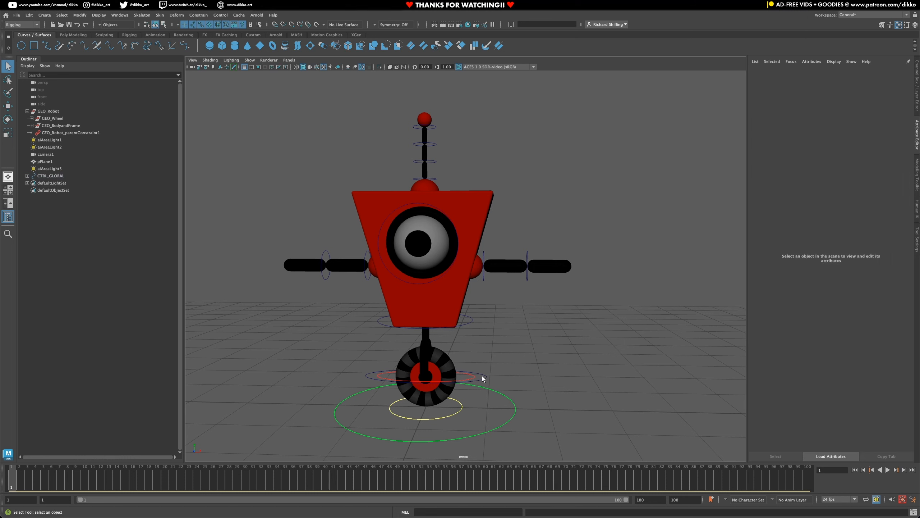
# Step: Enable drawing overrides on CTRL_WheelFrame, the outer circle around the wheel, and set its index color to yellow
pyautogui.click(482, 377)
pyautogui.click(814, 240)
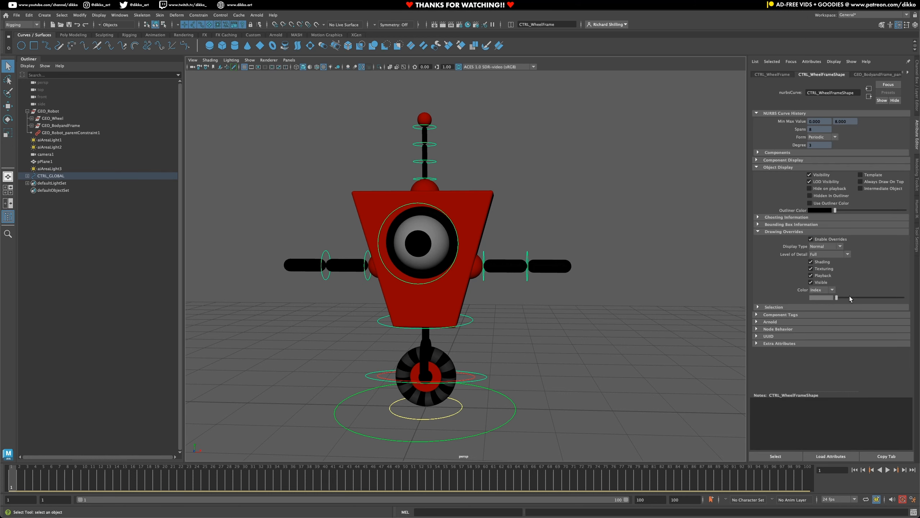
pyautogui.moveTo(849, 297); pyautogui.dragTo(873, 297)
pyautogui.click(567, 346)
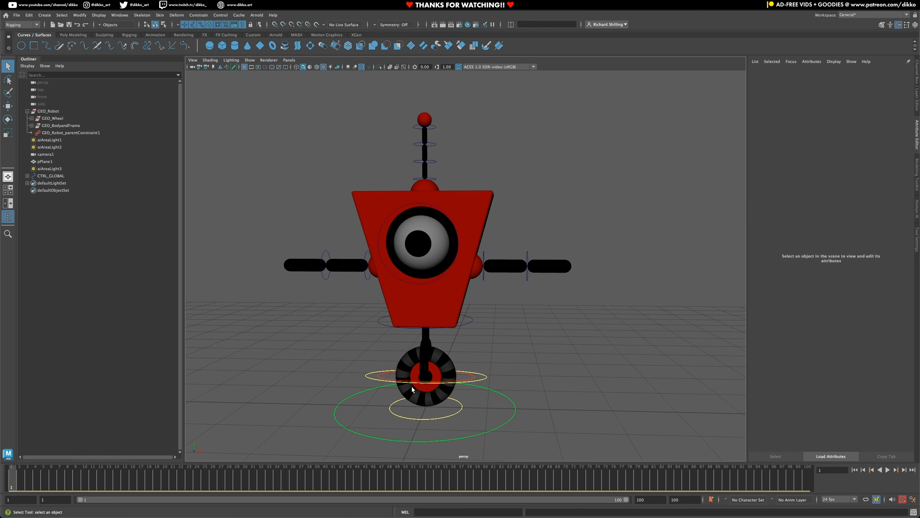
# Step: Test rotating CTRL_WheelFrame and undo the rotation
pyautogui.click(385, 380)
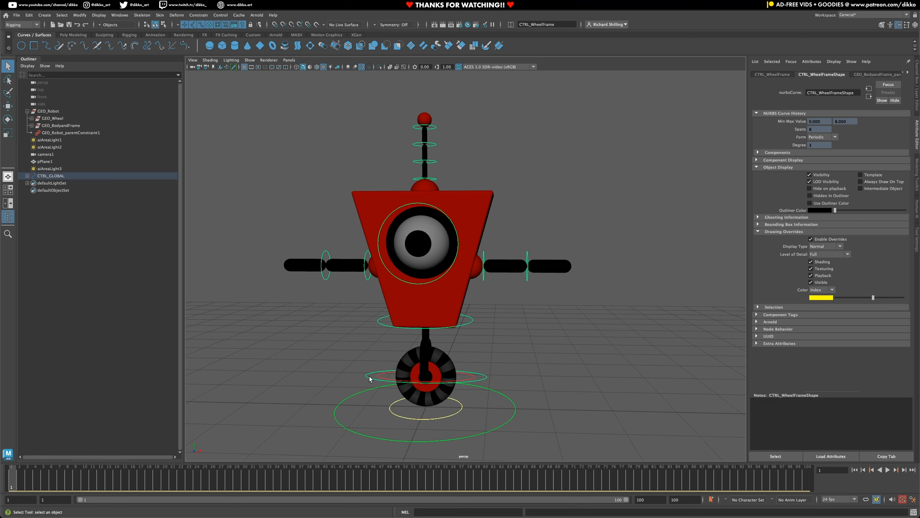
pyautogui.click(5, 120)
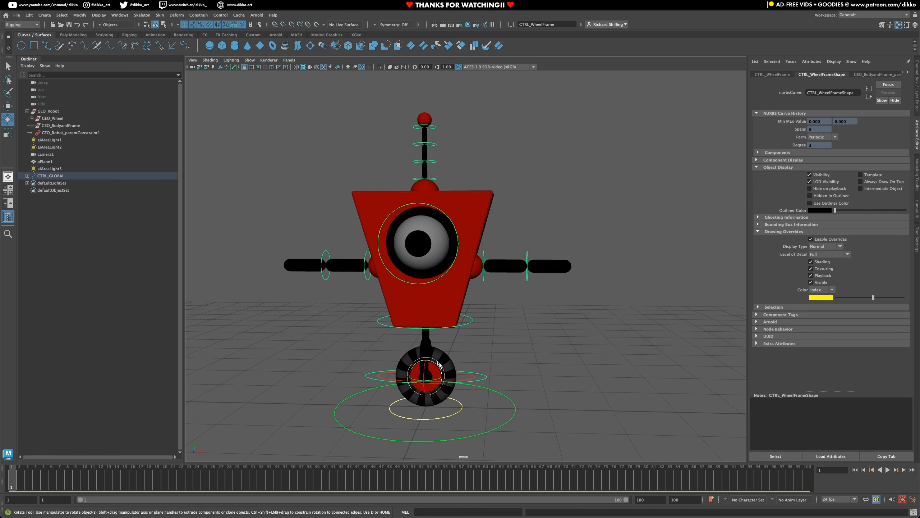
pyautogui.moveTo(440, 363)
pyautogui.mouseDown()
pyautogui.moveTo(445, 369)
pyautogui.moveTo(438, 354)
pyautogui.moveTo(446, 368)
pyautogui.mouseUp()
pyautogui.hotkey('ctrl', 'z')
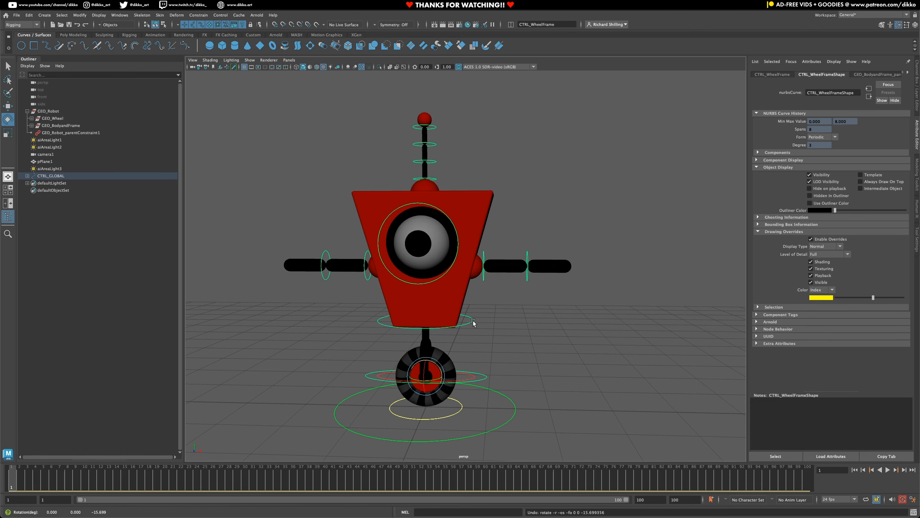
# Step: Enable drawing overrides on CTRL_Body, the circle under the robot's body, and set its index color to yellow
pyautogui.click(473, 321)
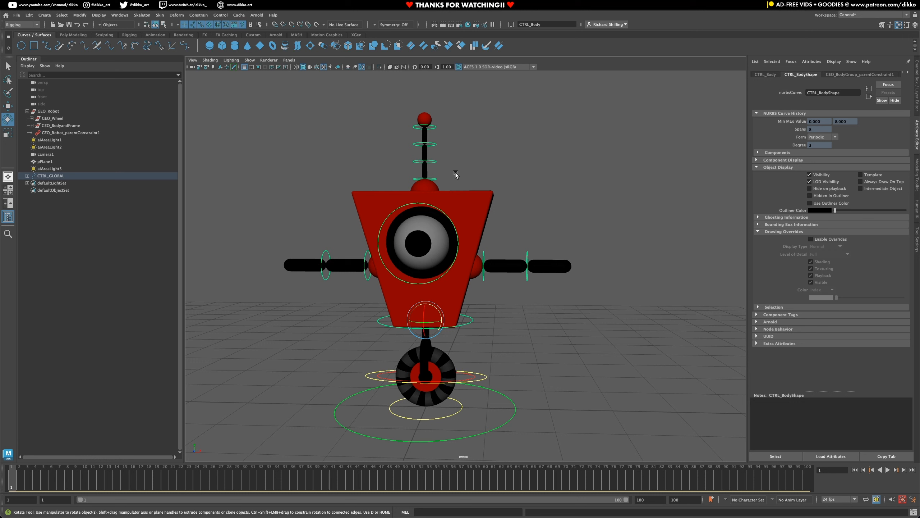
pyautogui.keyDown('alt'); pyautogui.moveTo(512, 331); pyautogui.dragTo(516, 338); pyautogui.keyUp('alt')
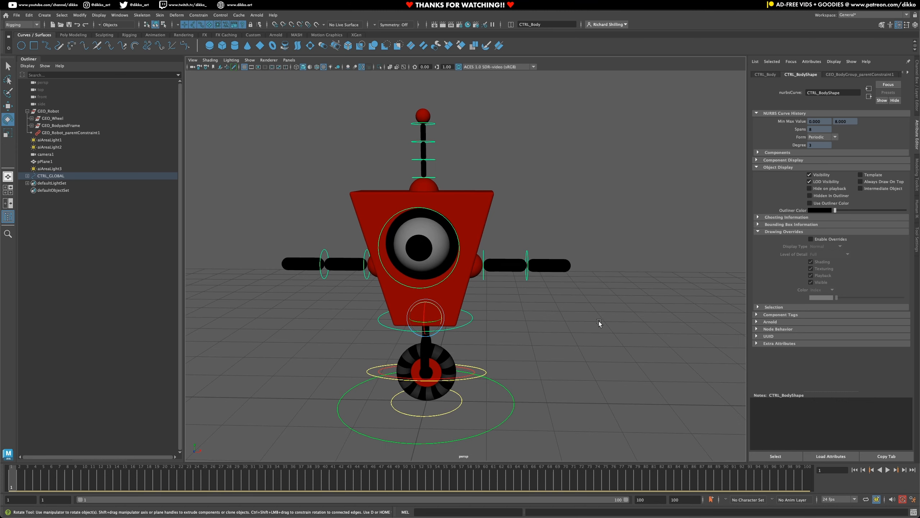
pyautogui.click(811, 239)
pyautogui.moveTo(841, 298); pyautogui.dragTo(874, 297)
pyautogui.click(468, 358)
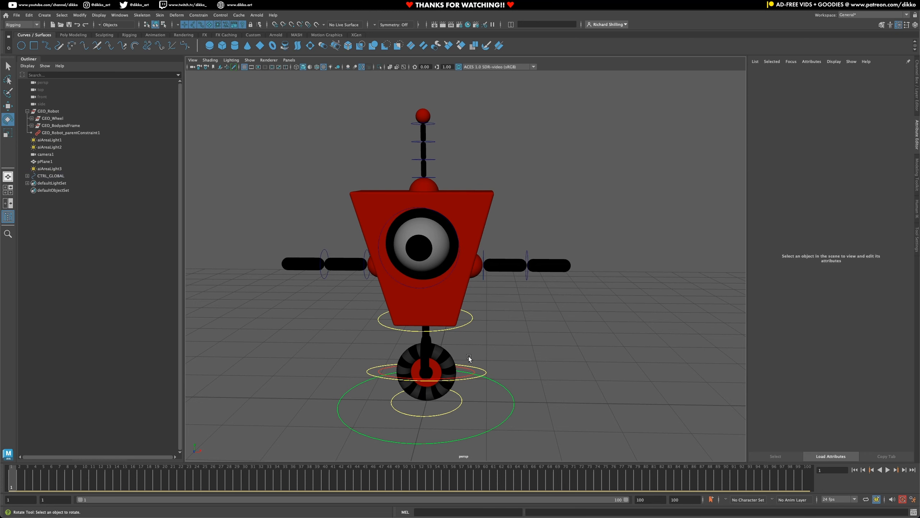
# Step: Enable drawing overrides on the CTRL_Eye curve's shape and set its index color to yellow
pyautogui.click(437, 282)
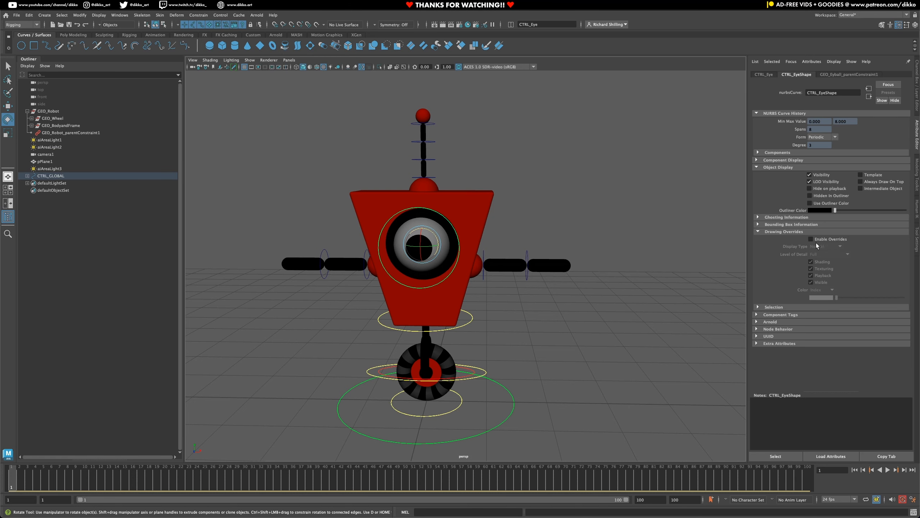
pyautogui.click(811, 239)
pyautogui.moveTo(836, 297); pyautogui.dragTo(870, 296)
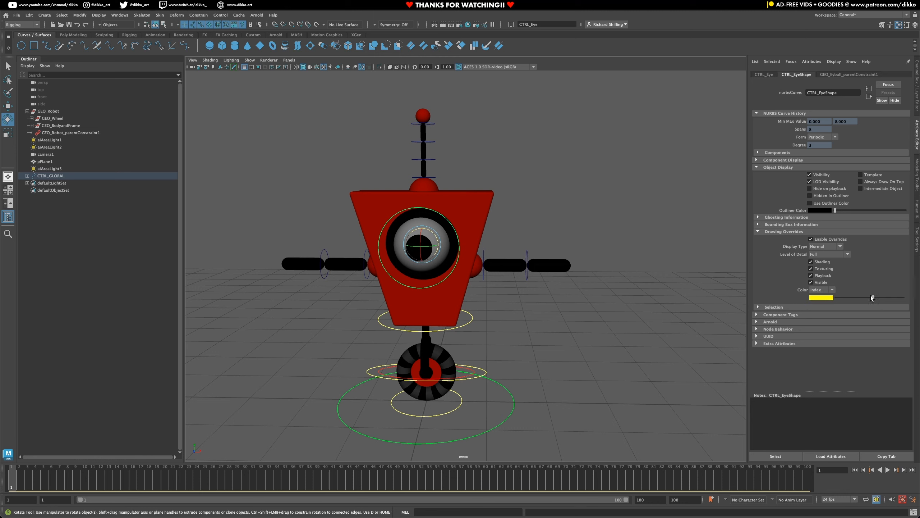
pyautogui.click(553, 321)
# Step: Enable drawing overrides on CTRL_UpperArm_L and CTRL_Forearm_L and set both curves' index colors to blue
pyautogui.keyDown('alt'); pyautogui.moveTo(428, 282); pyautogui.dragTo(457, 238); pyautogui.keyUp('alt')
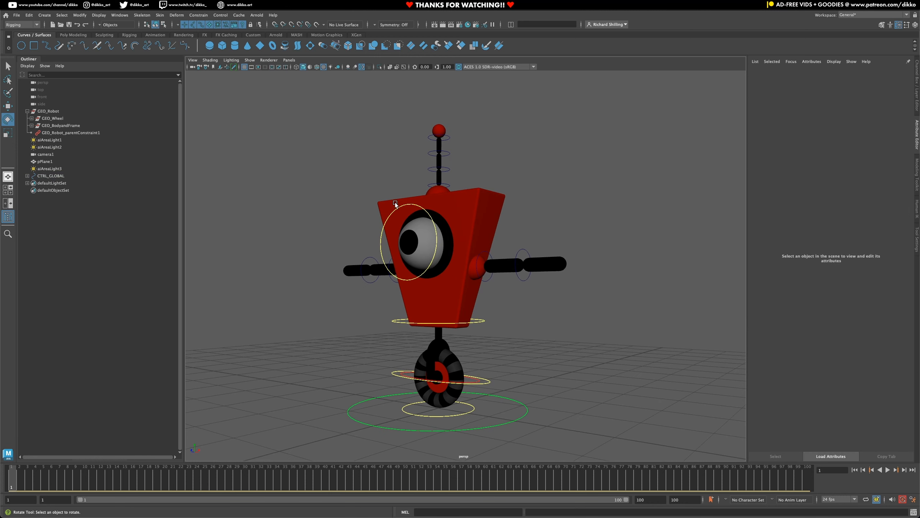
pyautogui.keyDown('alt'); pyautogui.moveTo(571, 342); pyautogui.dragTo(594, 348); pyautogui.keyUp('alt')
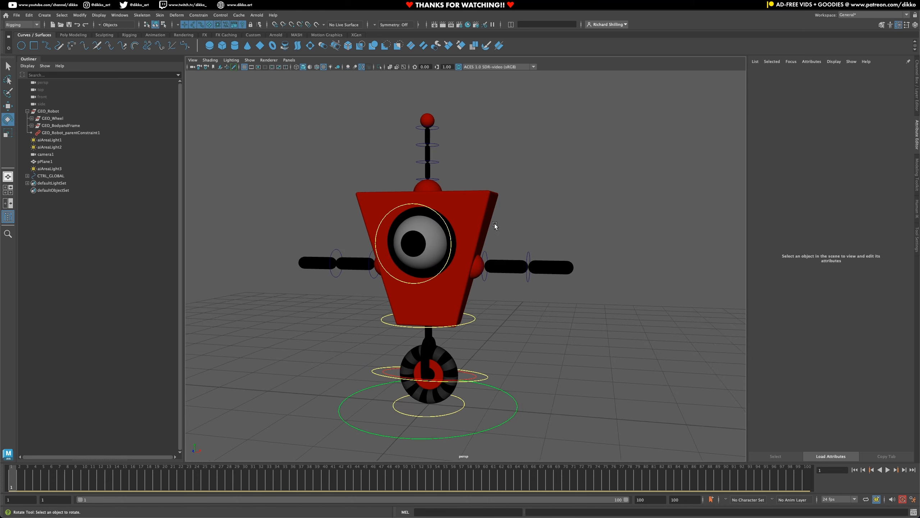
pyautogui.keyDown('alt'); pyautogui.moveTo(495, 226); pyautogui.dragTo(495, 249, button='middle'); pyautogui.keyUp('alt')
pyautogui.keyDown('alt'); pyautogui.moveTo(502, 348); pyautogui.dragTo(510, 298); pyautogui.keyUp('alt')
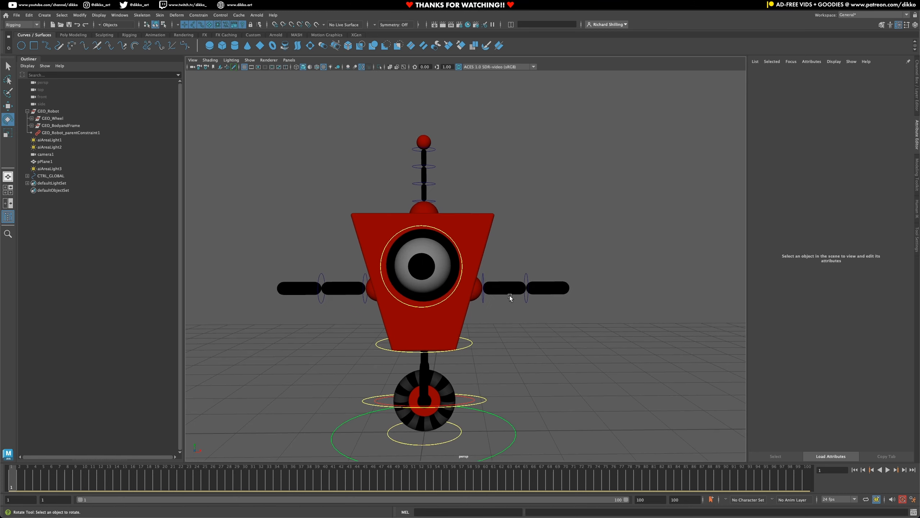
pyautogui.click(482, 277)
pyautogui.click(810, 239)
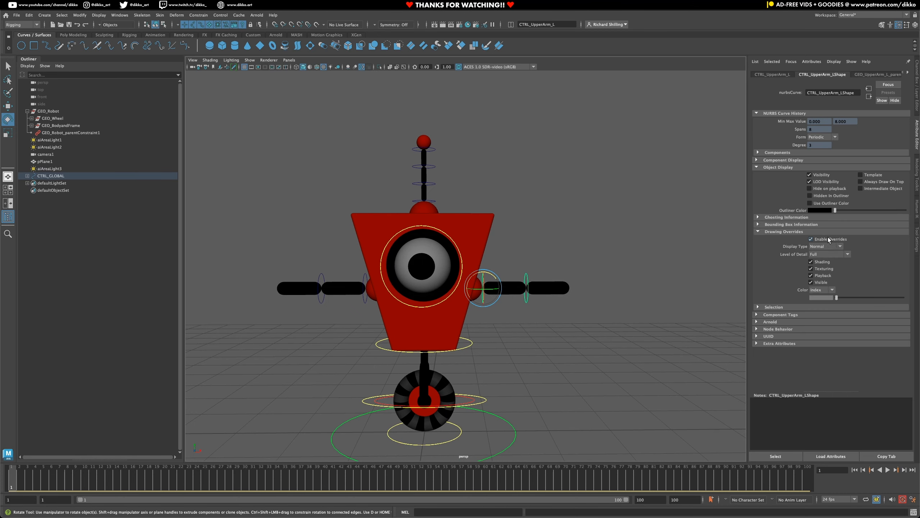
pyautogui.moveTo(852, 299); pyautogui.dragTo(868, 296)
pyautogui.click(556, 306)
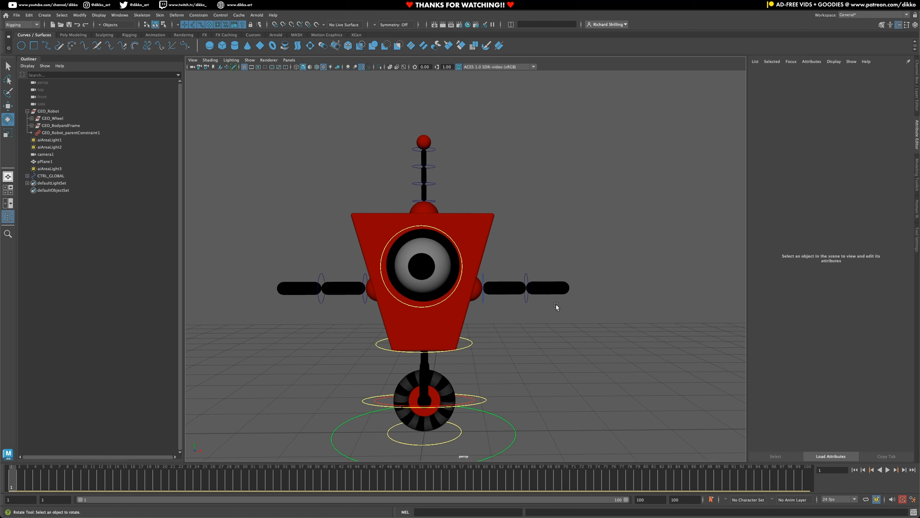
pyautogui.click(530, 302)
pyautogui.click(818, 241)
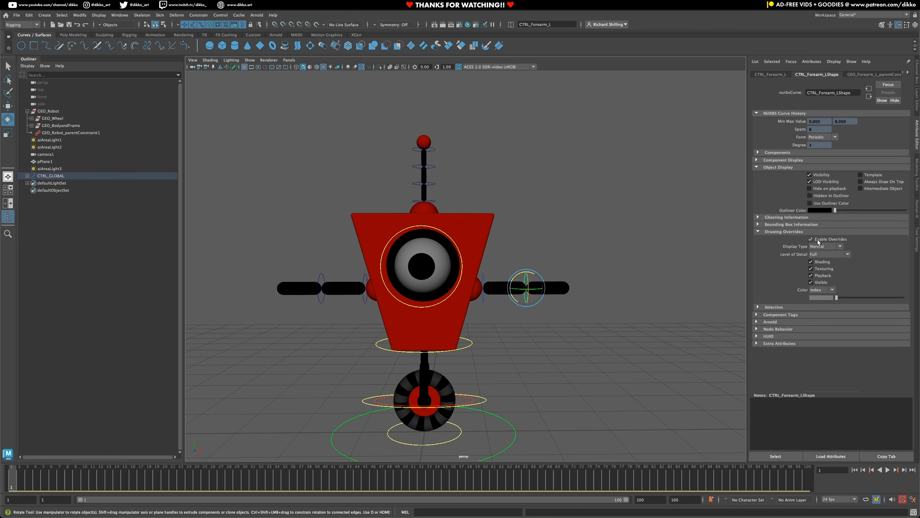
pyautogui.moveTo(845, 298); pyautogui.dragTo(869, 298)
# Step: Enable drawing overrides on CTRL_UpperArm_R and CTRL_Forearm_R and set both curves' index colors to red
pyautogui.click(363, 297)
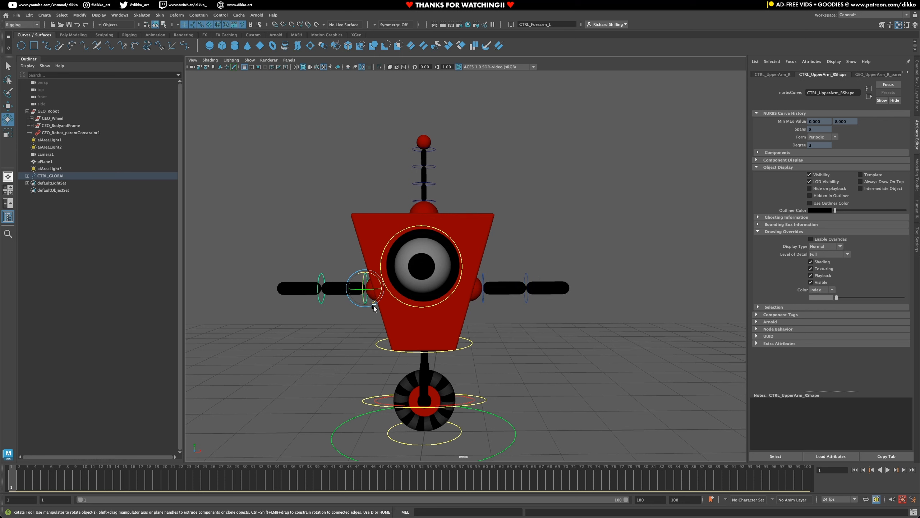
pyautogui.click(811, 239)
pyautogui.moveTo(847, 298)
pyautogui.mouseDown()
pyautogui.moveTo(891, 294)
pyautogui.moveTo(864, 297)
pyautogui.mouseUp()
pyautogui.click(324, 325)
pyautogui.click(315, 298)
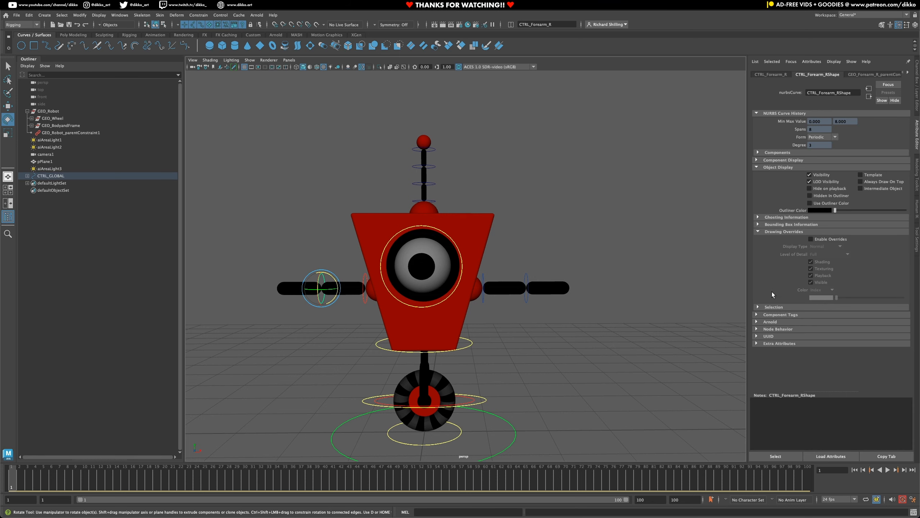
pyautogui.click(811, 240)
pyautogui.moveTo(852, 296); pyautogui.dragTo(865, 295)
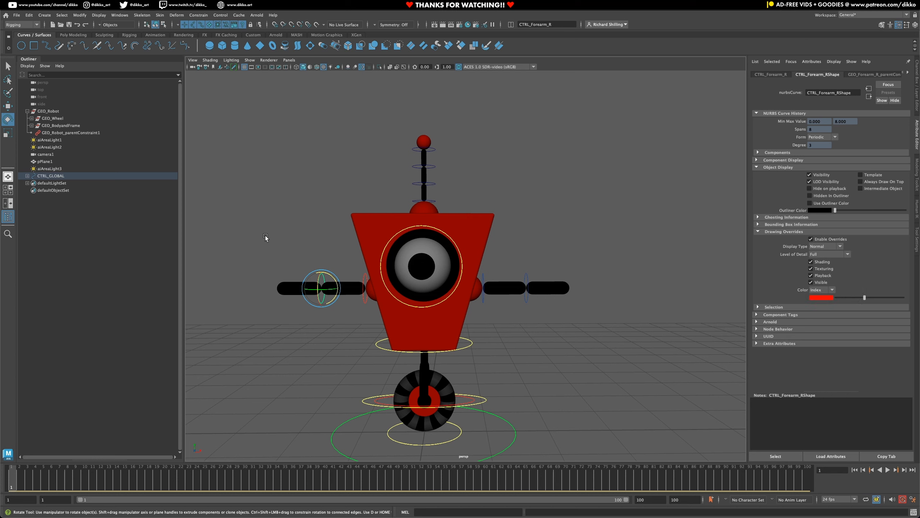
pyautogui.click(460, 186)
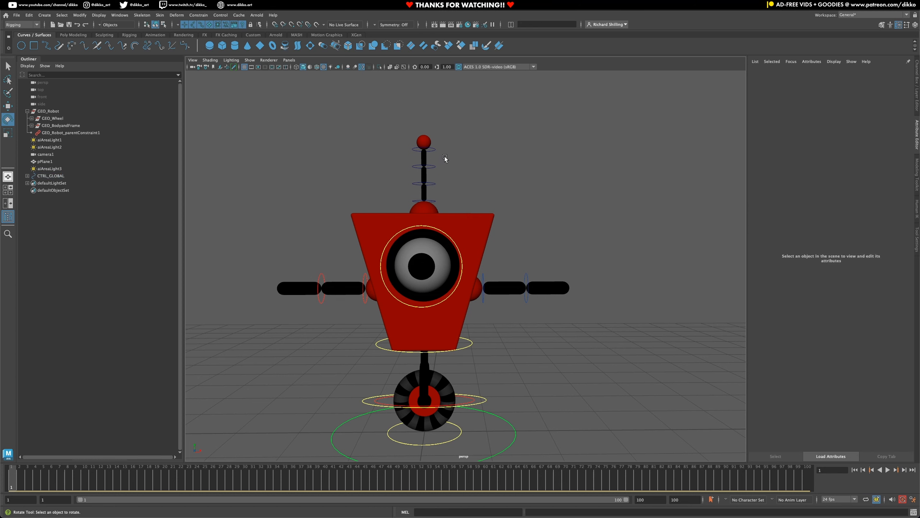
# Step: Try to color all four antenna controls together by enabling drawing overrides and setting a teal-green index color, and reselect CTRL_Antenna4
pyautogui.moveTo(445, 145); pyautogui.dragTo(432, 202)
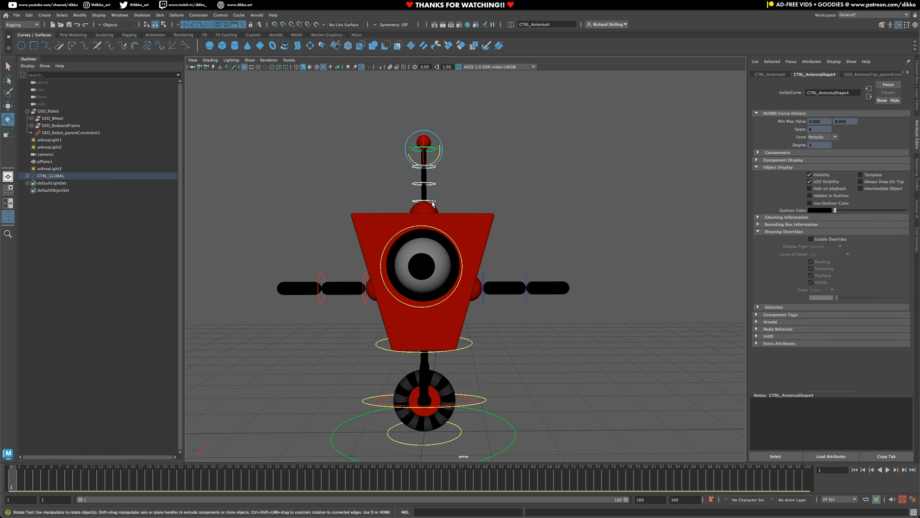
pyautogui.click(811, 239)
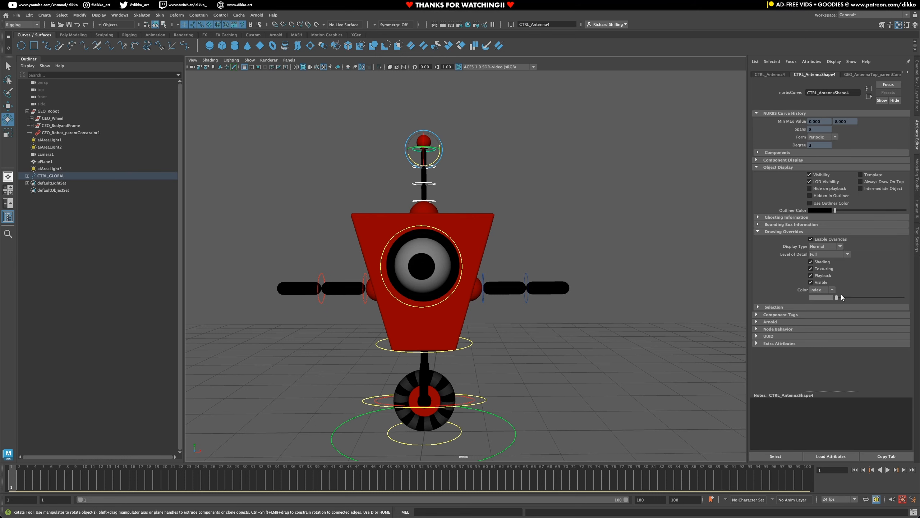
pyautogui.moveTo(841, 295); pyautogui.dragTo(877, 296)
pyautogui.click(604, 243)
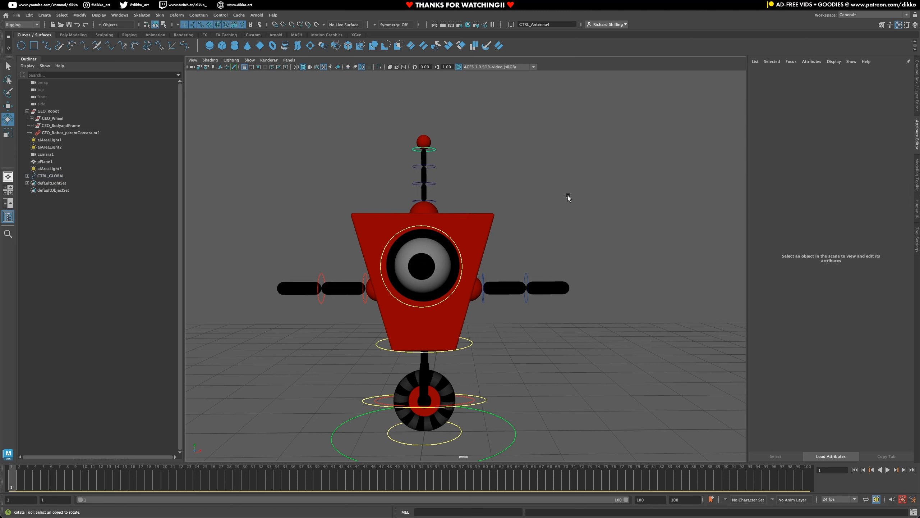
pyautogui.click(427, 147)
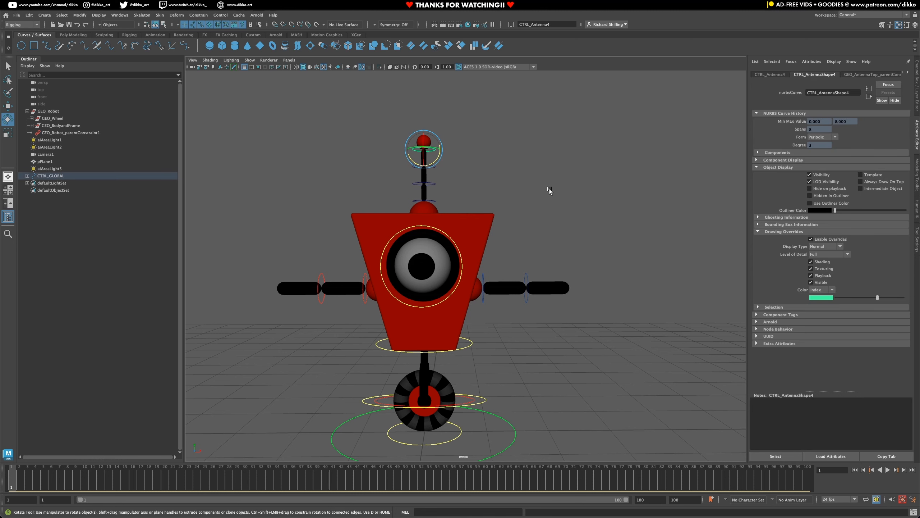
# Step: Set CTRL_Antenna4's index color to yellow, and enable drawing overrides on CTRL_Antenna3 with the same yellow index color
pyautogui.moveTo(876, 298); pyautogui.dragTo(872, 297)
pyautogui.click(480, 170)
pyautogui.click(433, 167)
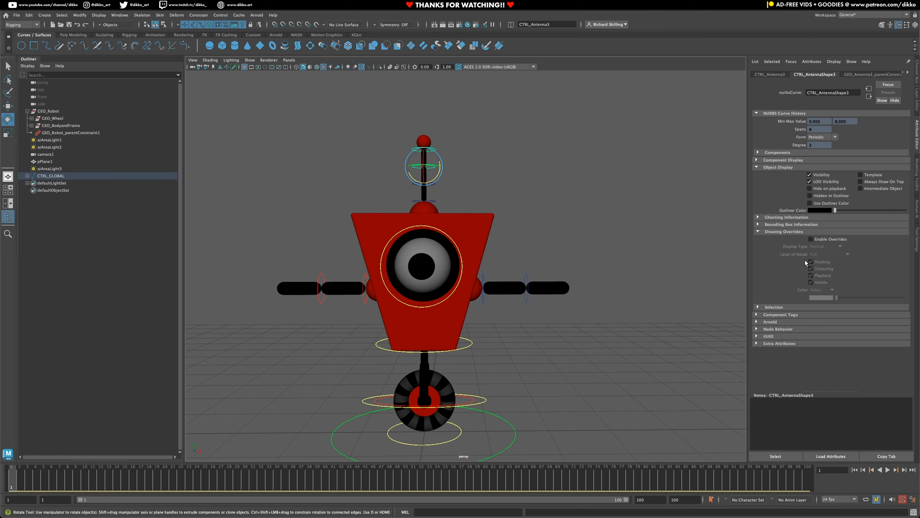
pyautogui.click(821, 238)
pyautogui.moveTo(844, 298); pyautogui.dragTo(871, 296)
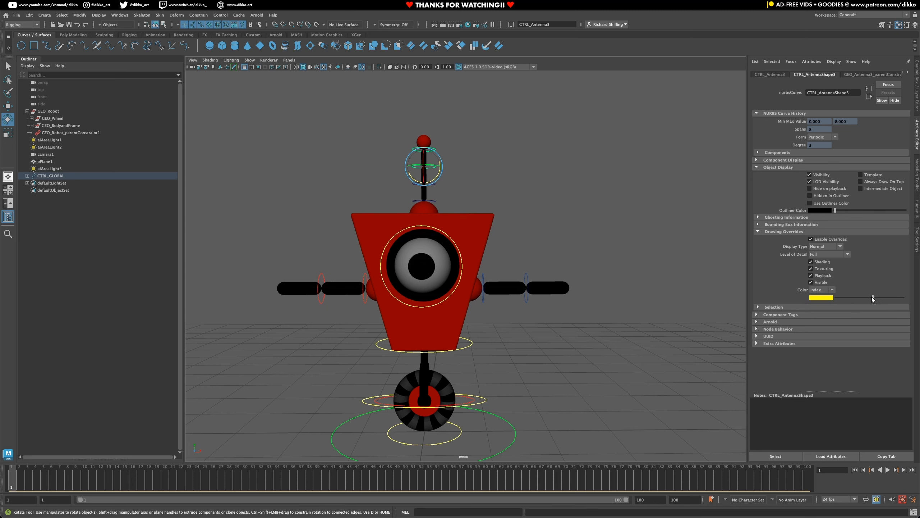
# Step: Enable drawing overrides on the CTRL_Antenna2 and CTRL_Antenna1 curve shapes and set both index colors to yellow
pyautogui.click(464, 180)
pyautogui.click(434, 184)
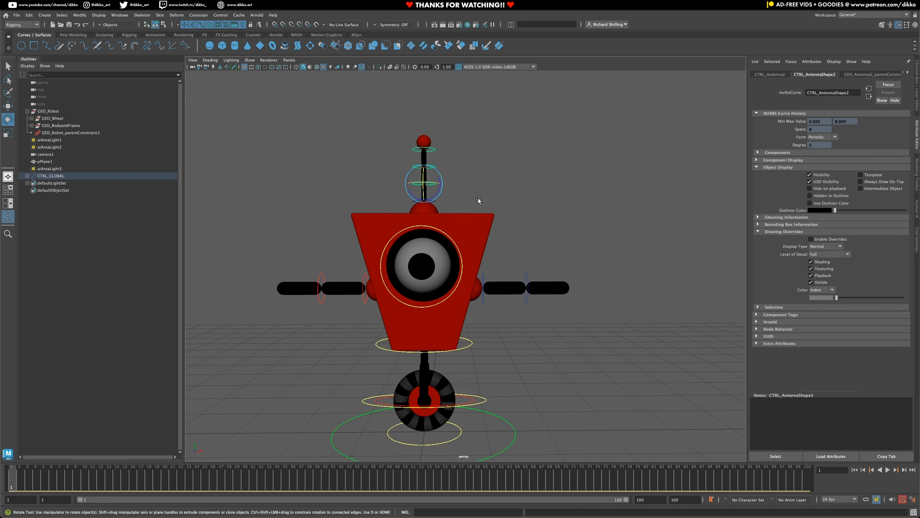
pyautogui.click(811, 239)
pyautogui.moveTo(843, 297); pyautogui.dragTo(873, 297)
pyautogui.click(445, 170)
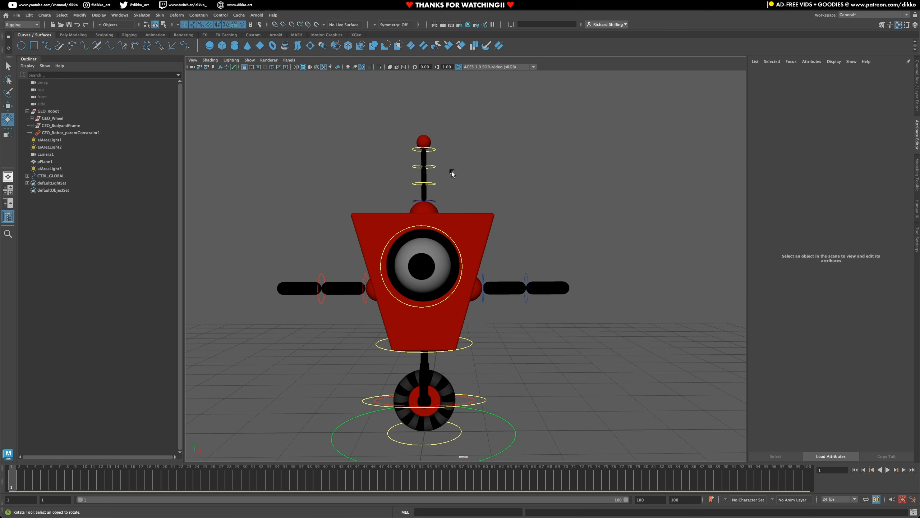
pyautogui.click(436, 200)
pyautogui.click(810, 240)
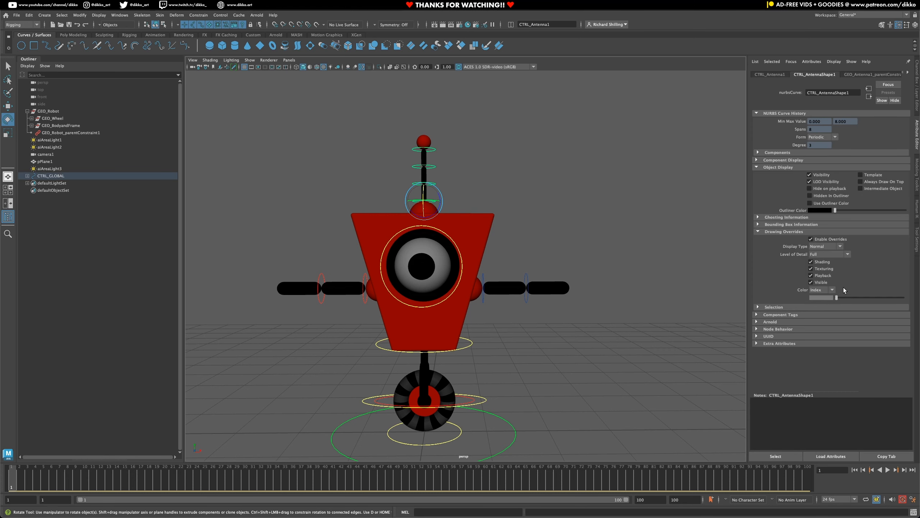
pyautogui.moveTo(846, 296); pyautogui.dragTo(872, 295)
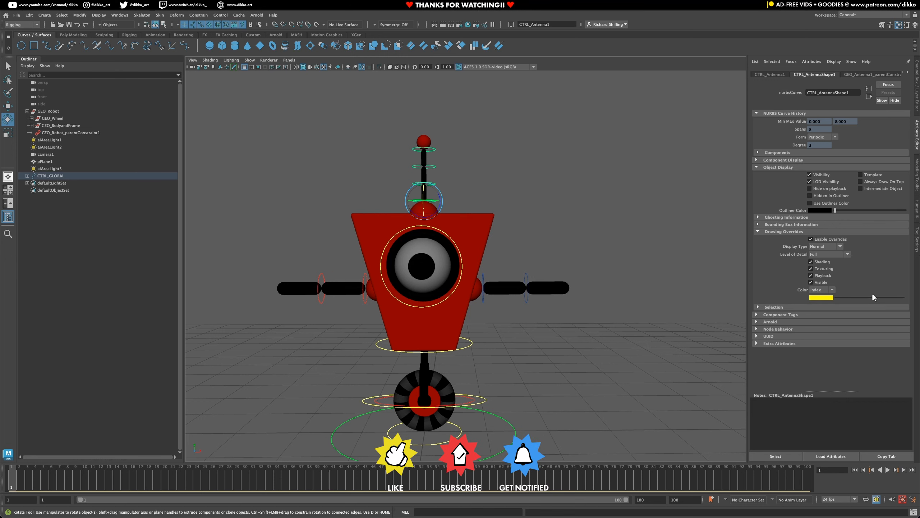
# Step: Deselect everything and save the scene with the color-coded controls
pyautogui.click(657, 298)
pyautogui.keyDown('alt'); pyautogui.moveTo(555, 349); pyautogui.dragTo(566, 321); pyautogui.keyUp('alt')
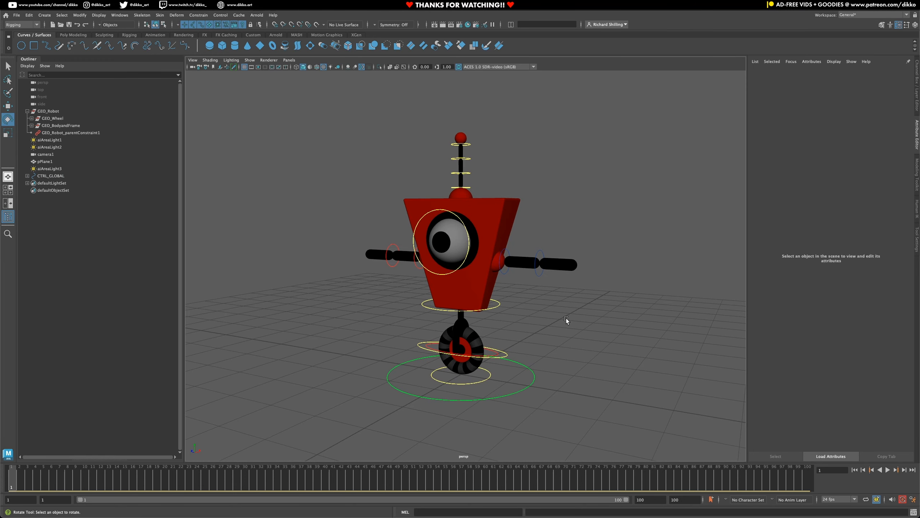
pyautogui.hotkey('ctrl', 's')
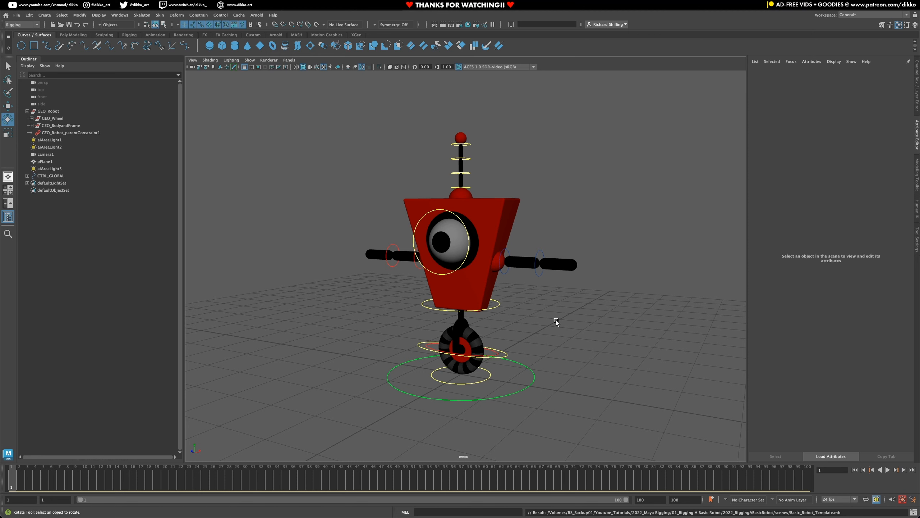
# Step: Test-rotate the CTRL_WheelFrame and CTRL_Body controls, undoing each rotation
pyautogui.click(503, 353)
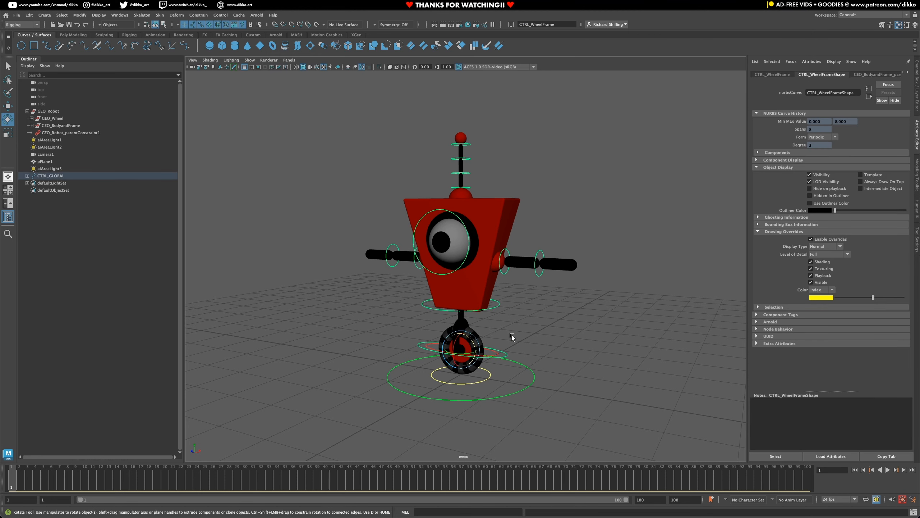
pyautogui.keyDown('alt'); pyautogui.moveTo(511, 337); pyautogui.dragTo(435, 348); pyautogui.keyUp('alt')
pyautogui.hotkey('ctrl', 'z')
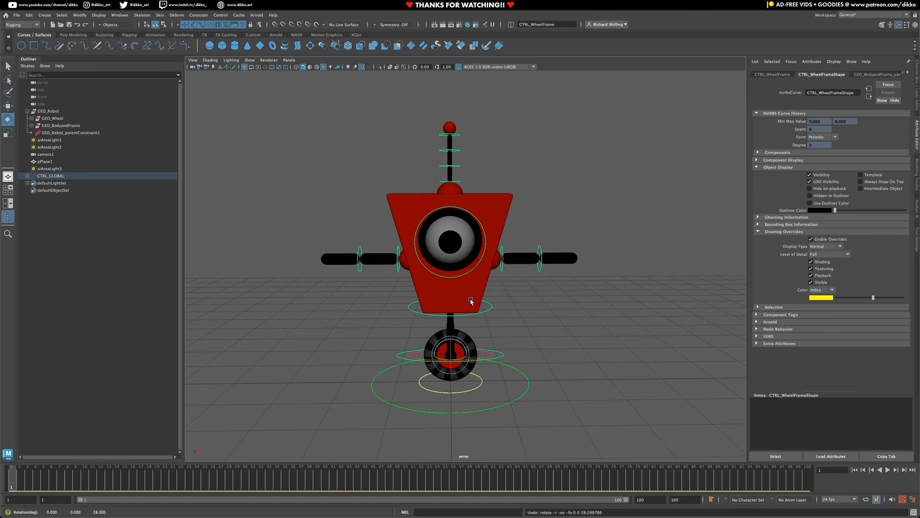
pyautogui.click(479, 311)
pyautogui.moveTo(460, 292); pyautogui.dragTo(450, 310)
pyautogui.hotkey('ctrl', 'z')
pyautogui.hotkey('ctrl', 'z')
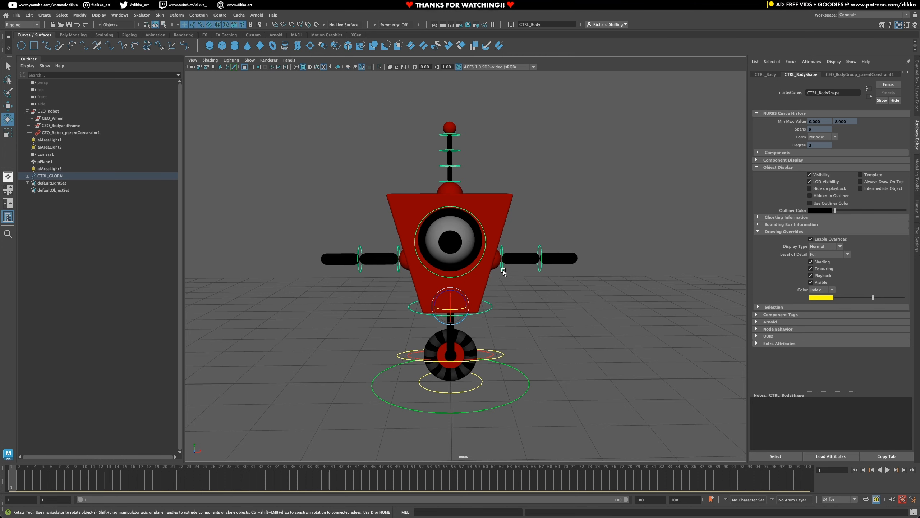
# Step: Test-rotate CTRL_UpperArm_L and the antenna controls selected together, undoing each rotation
pyautogui.click(503, 271)
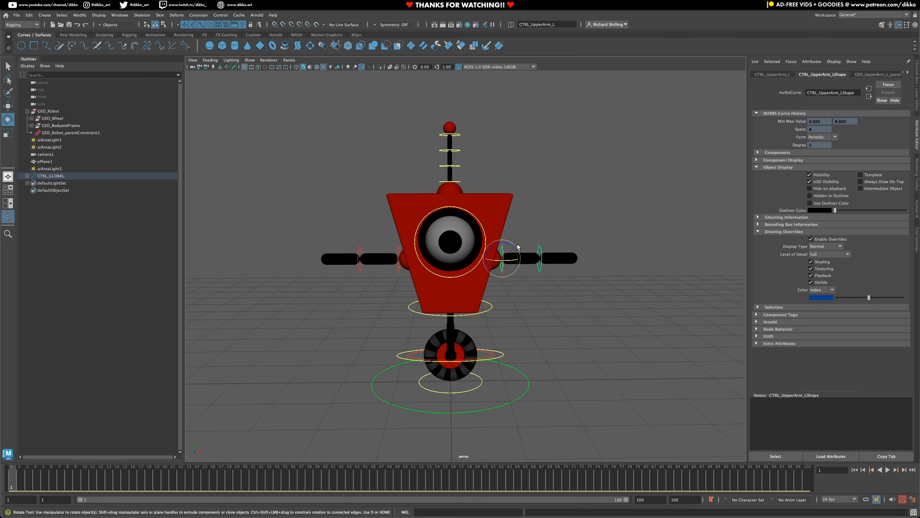
pyautogui.click(502, 242)
pyautogui.moveTo(502, 242); pyautogui.dragTo(514, 268)
pyautogui.hotkey('ctrl', 'z')
pyautogui.moveTo(475, 127); pyautogui.dragTo(445, 189)
pyautogui.moveTo(465, 144)
pyautogui.mouseDown()
pyautogui.moveTo(463, 132)
pyautogui.moveTo(476, 159)
pyautogui.mouseUp()
pyautogui.hotkey('ctrl', 'z')
# Step: Test-rotate the whole robot with the CTRL_GLOBAL curve and undo the rotation
pyautogui.click(511, 401)
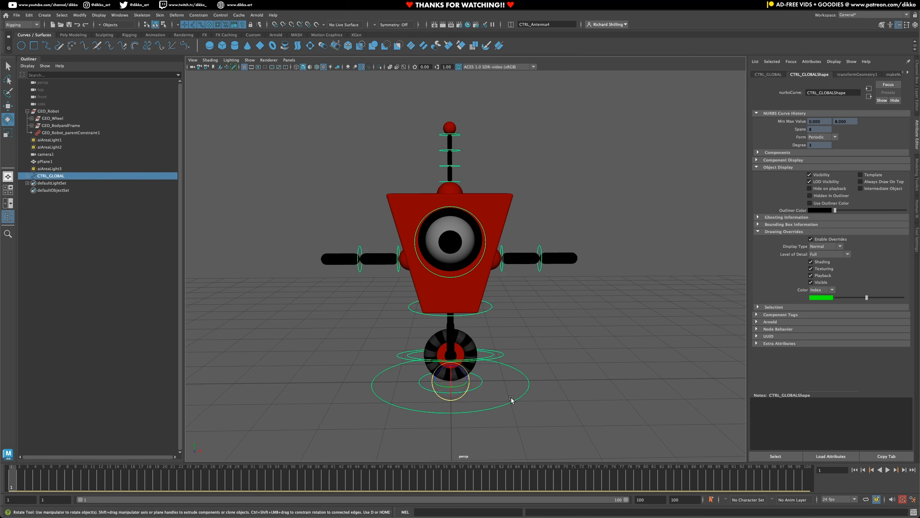
pyautogui.moveTo(478, 379); pyautogui.dragTo(469, 385)
pyautogui.hotkey('ctrl', 'z')
pyautogui.hotkey('ctrl', 'z')
pyautogui.hotkey('ctrl', 'z')
pyautogui.hotkey('ctrl', 'z')
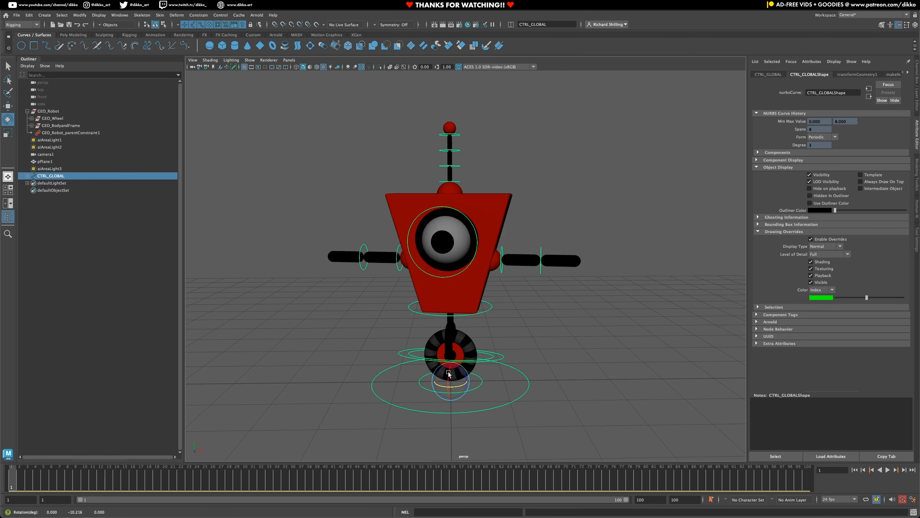
# Step: Test-move the whole robot sideways along X with CTRL_GLOBAL and undo the move
pyautogui.click(8, 105)
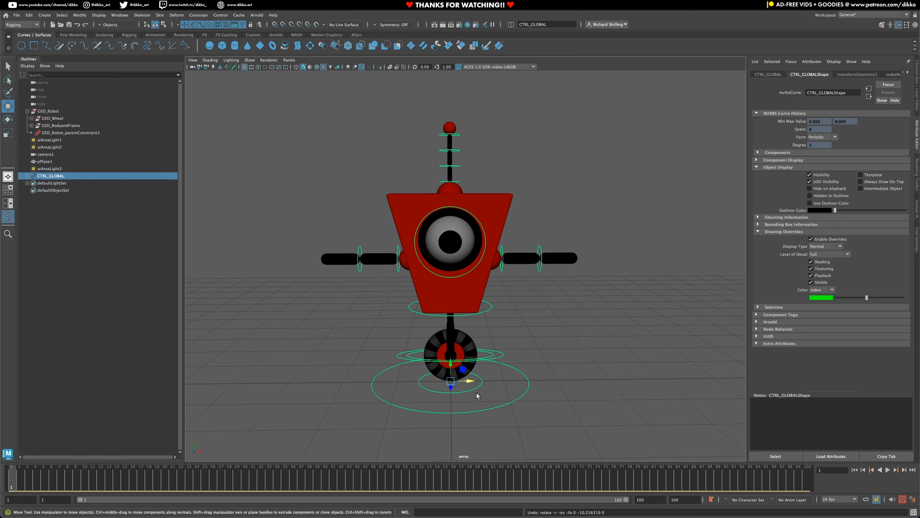
pyautogui.moveTo(482, 382); pyautogui.dragTo(540, 392)
pyautogui.hotkey('ctrl', 'z')
pyautogui.hotkey('ctrl', 'z')
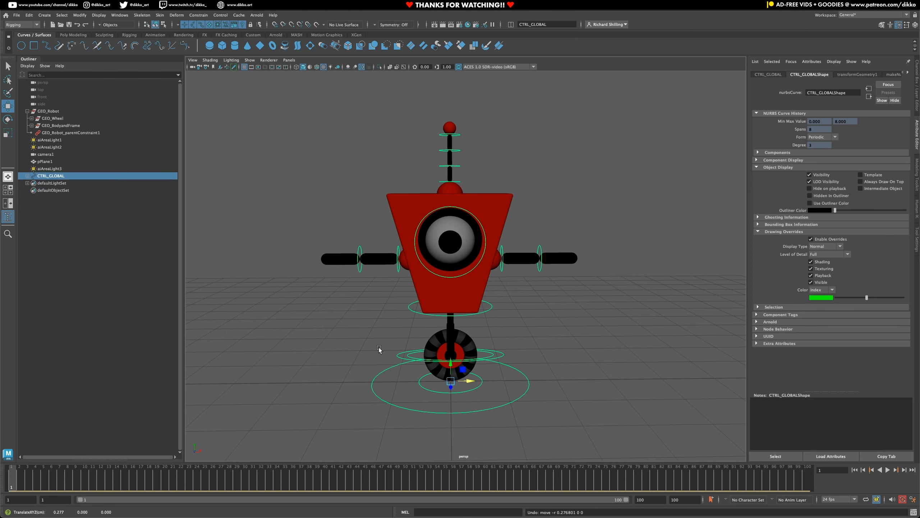
# Step: Save the robot scene with all controls in their default pose
pyautogui.keyDown('alt'); pyautogui.moveTo(379, 349); pyautogui.dragTo(361, 347); pyautogui.keyUp('alt')
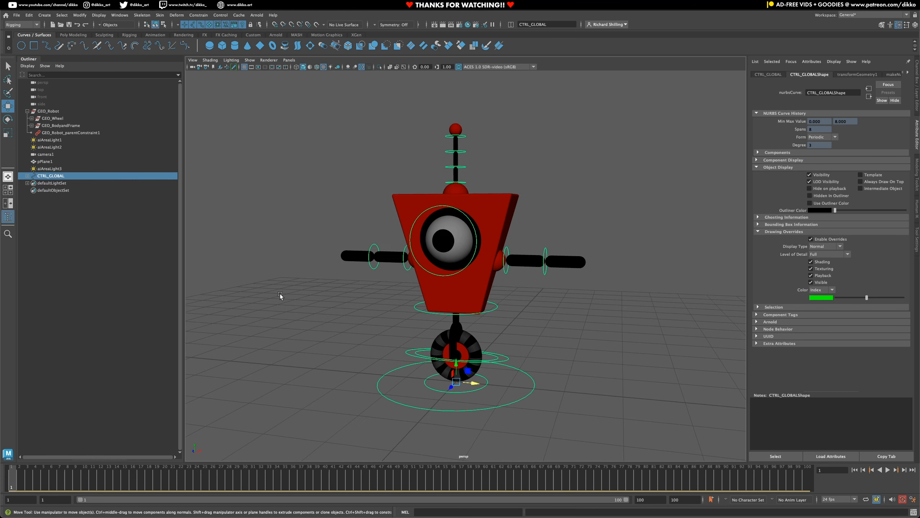
pyautogui.hotkey('ctrl', 's')
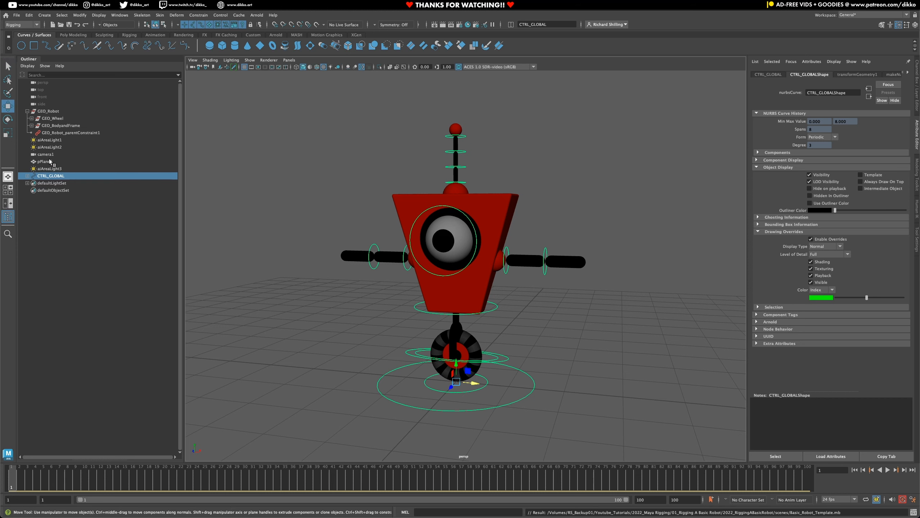
# Step: Collapse the GEO_Robot group and reorder CTRL_GLOBAL directly beneath it in the scene hierarchy
pyautogui.click(27, 111)
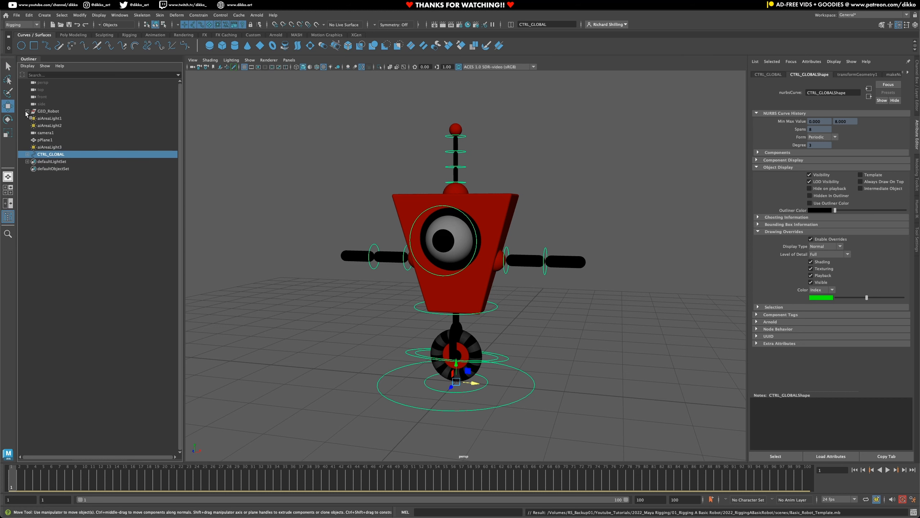
pyautogui.click(41, 155)
pyautogui.moveTo(47, 153); pyautogui.dragTo(66, 119)
# Step: Examine the GEO_Robot geometry group and the CTRL_GLOBAL control hierarchy, including what each one contains
pyautogui.click(69, 112)
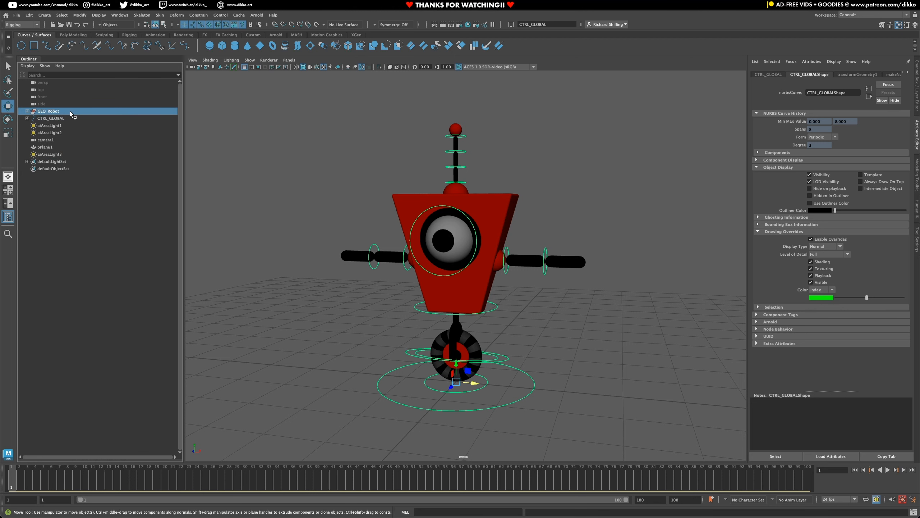
pyautogui.click(68, 118)
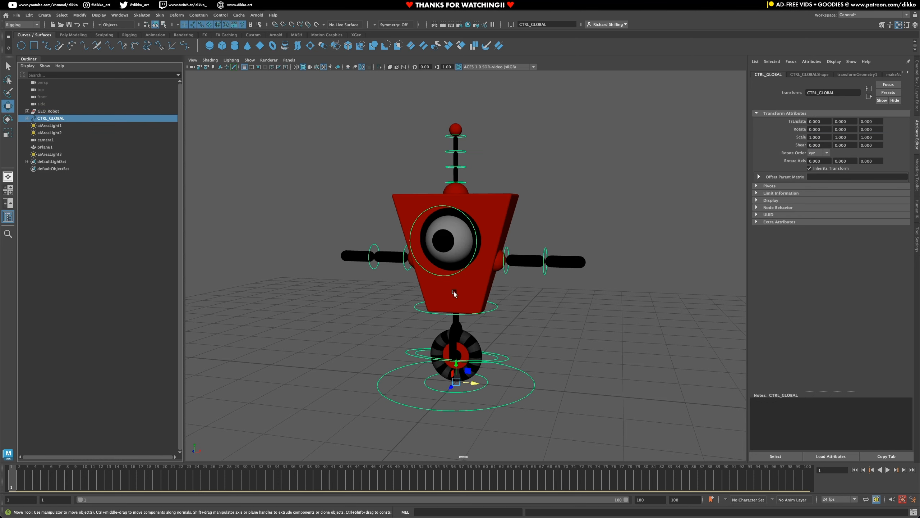
pyautogui.keyDown('alt'); pyautogui.moveTo(380, 309); pyautogui.dragTo(407, 316); pyautogui.keyUp('alt')
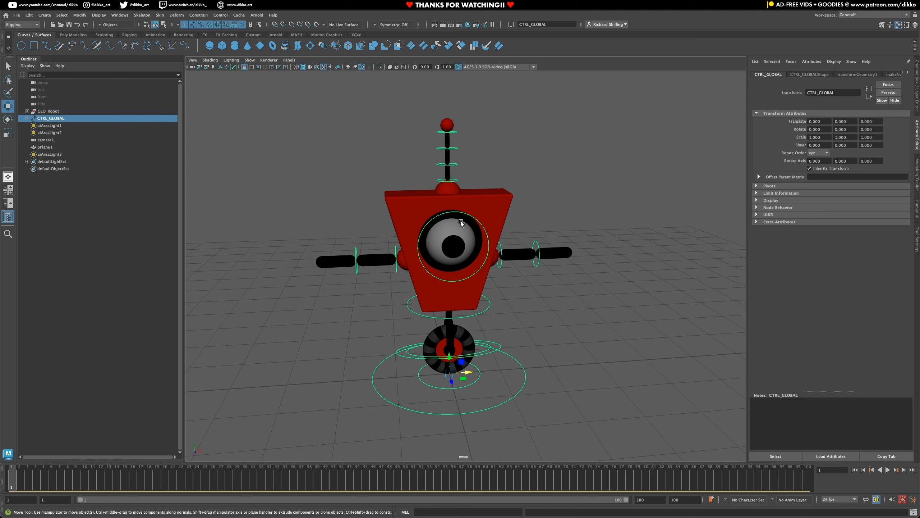
pyautogui.click(407, 227)
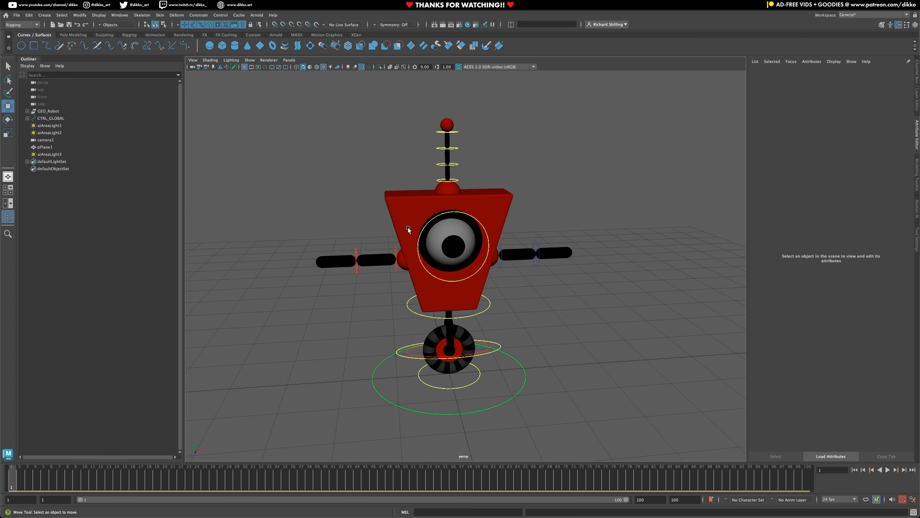
pyautogui.click(50, 119)
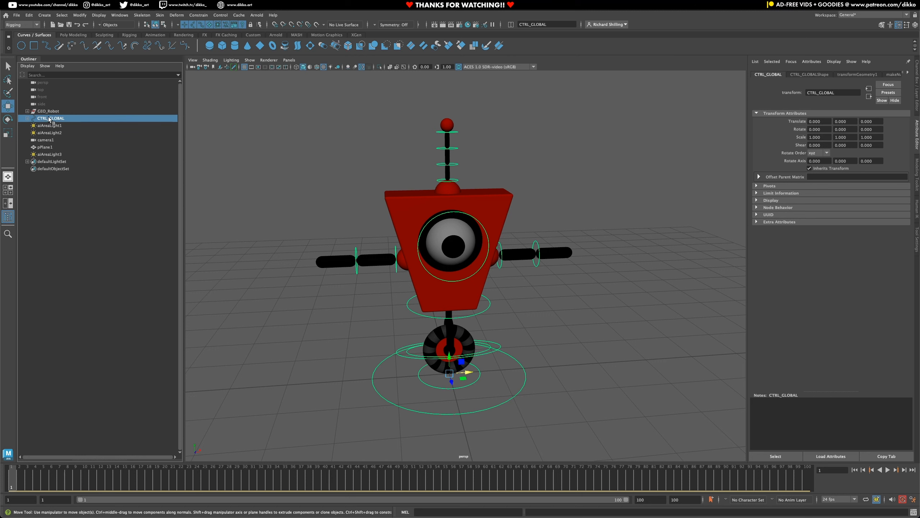
pyautogui.click(45, 112)
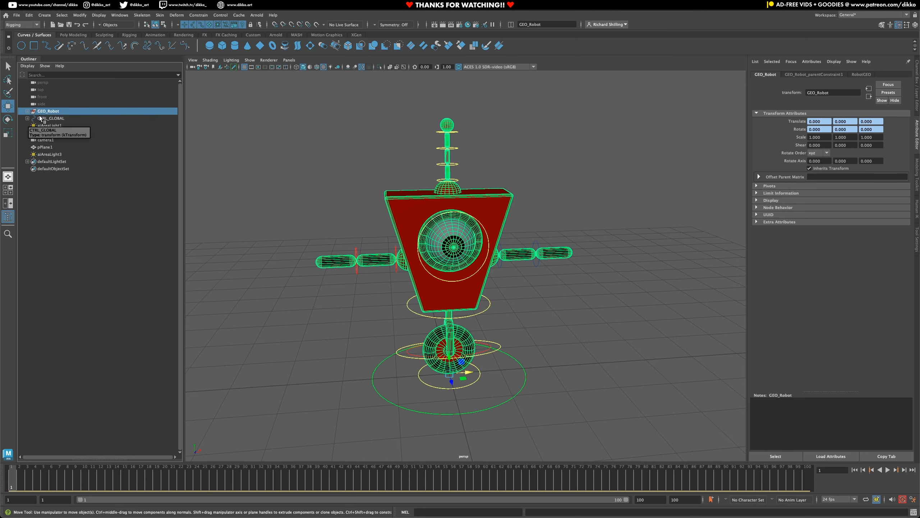
pyautogui.click(28, 112)
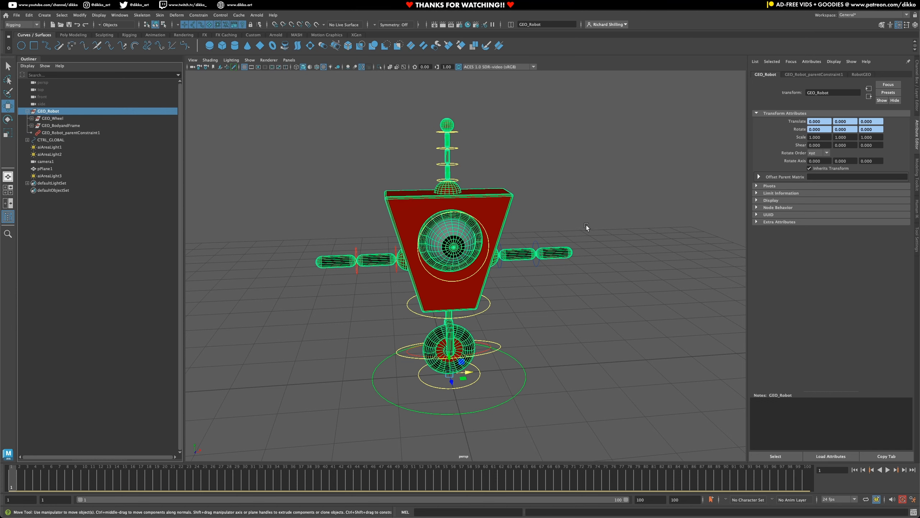
pyautogui.keyDown('alt'); pyautogui.moveTo(561, 294); pyautogui.dragTo(548, 285); pyautogui.keyUp('alt')
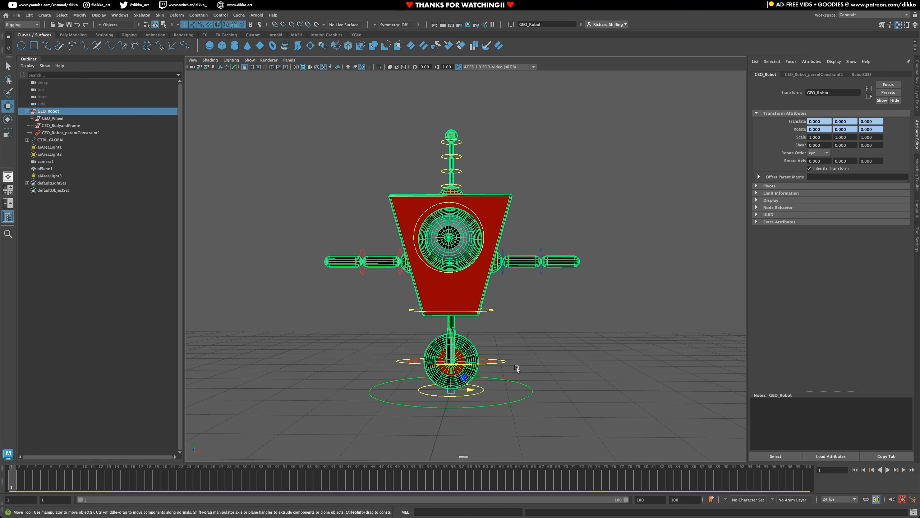
pyautogui.keyDown('alt'); pyautogui.moveTo(530, 361); pyautogui.dragTo(525, 368); pyautogui.keyUp('alt')
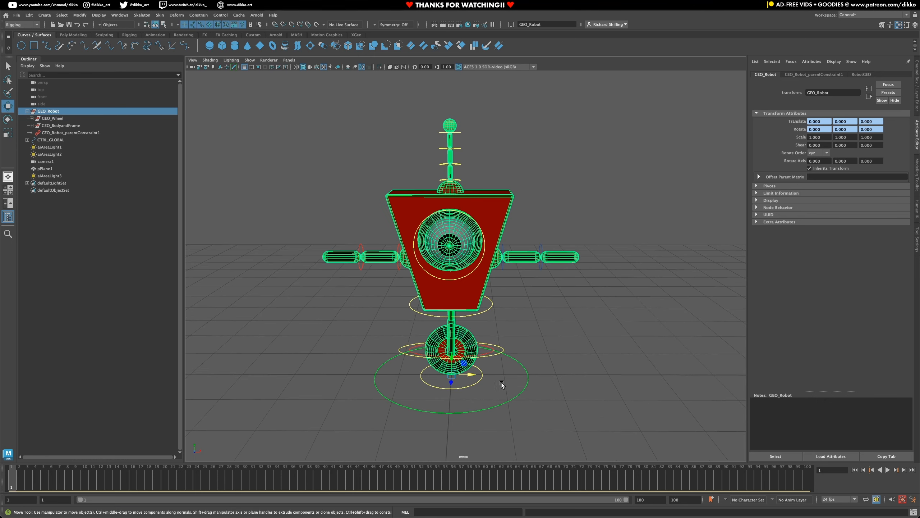
# Step: Try moving the robot along X with CTRL_GLOBAL once more and undo the move
pyautogui.click(497, 406)
pyautogui.moveTo(471, 375); pyautogui.dragTo(443, 389)
pyautogui.hotkey('ctrl', 'z')
pyautogui.hotkey('ctrl', 'z')
pyautogui.hotkey('ctrl', 'z')
pyautogui.hotkey('ctrl', 'z')
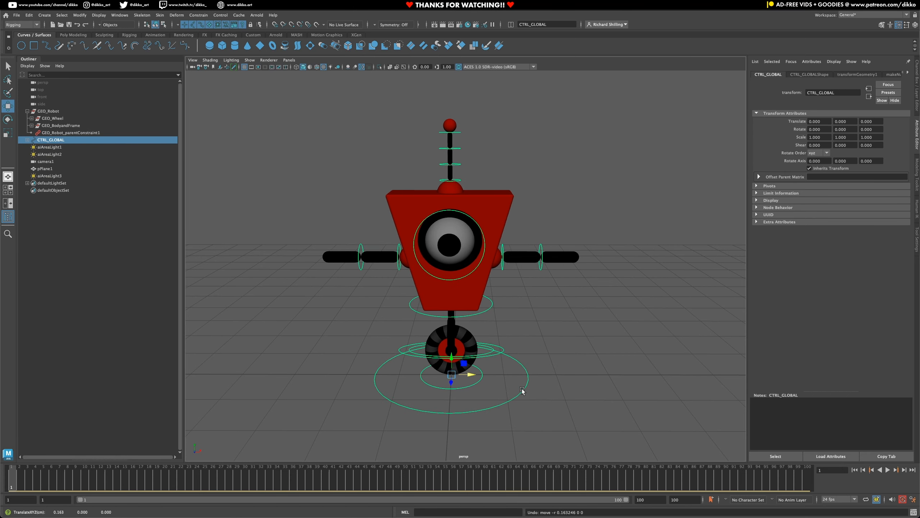
# Step: Clear the selection and save the finished robot rig scene
pyautogui.click(491, 384)
pyautogui.keyDown('alt'); pyautogui.moveTo(489, 397); pyautogui.dragTo(473, 400); pyautogui.keyUp('alt')
pyautogui.hotkey('ctrl', 's')
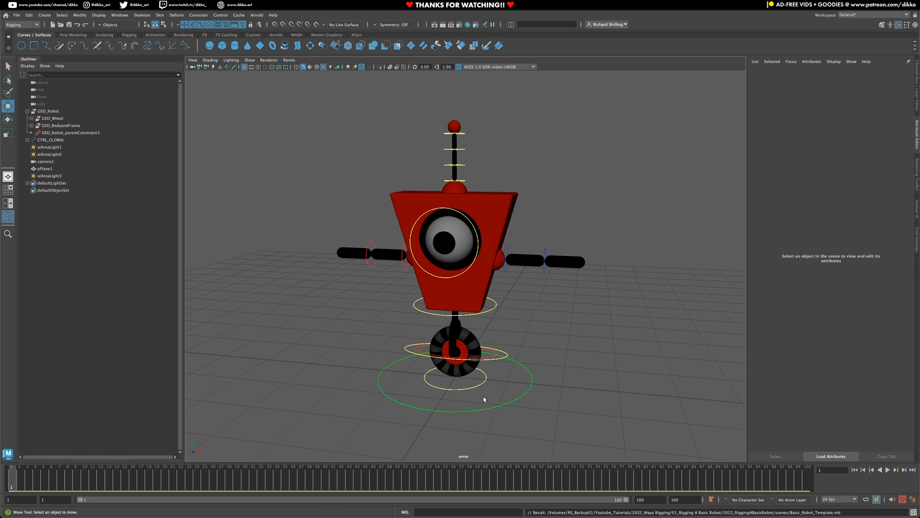